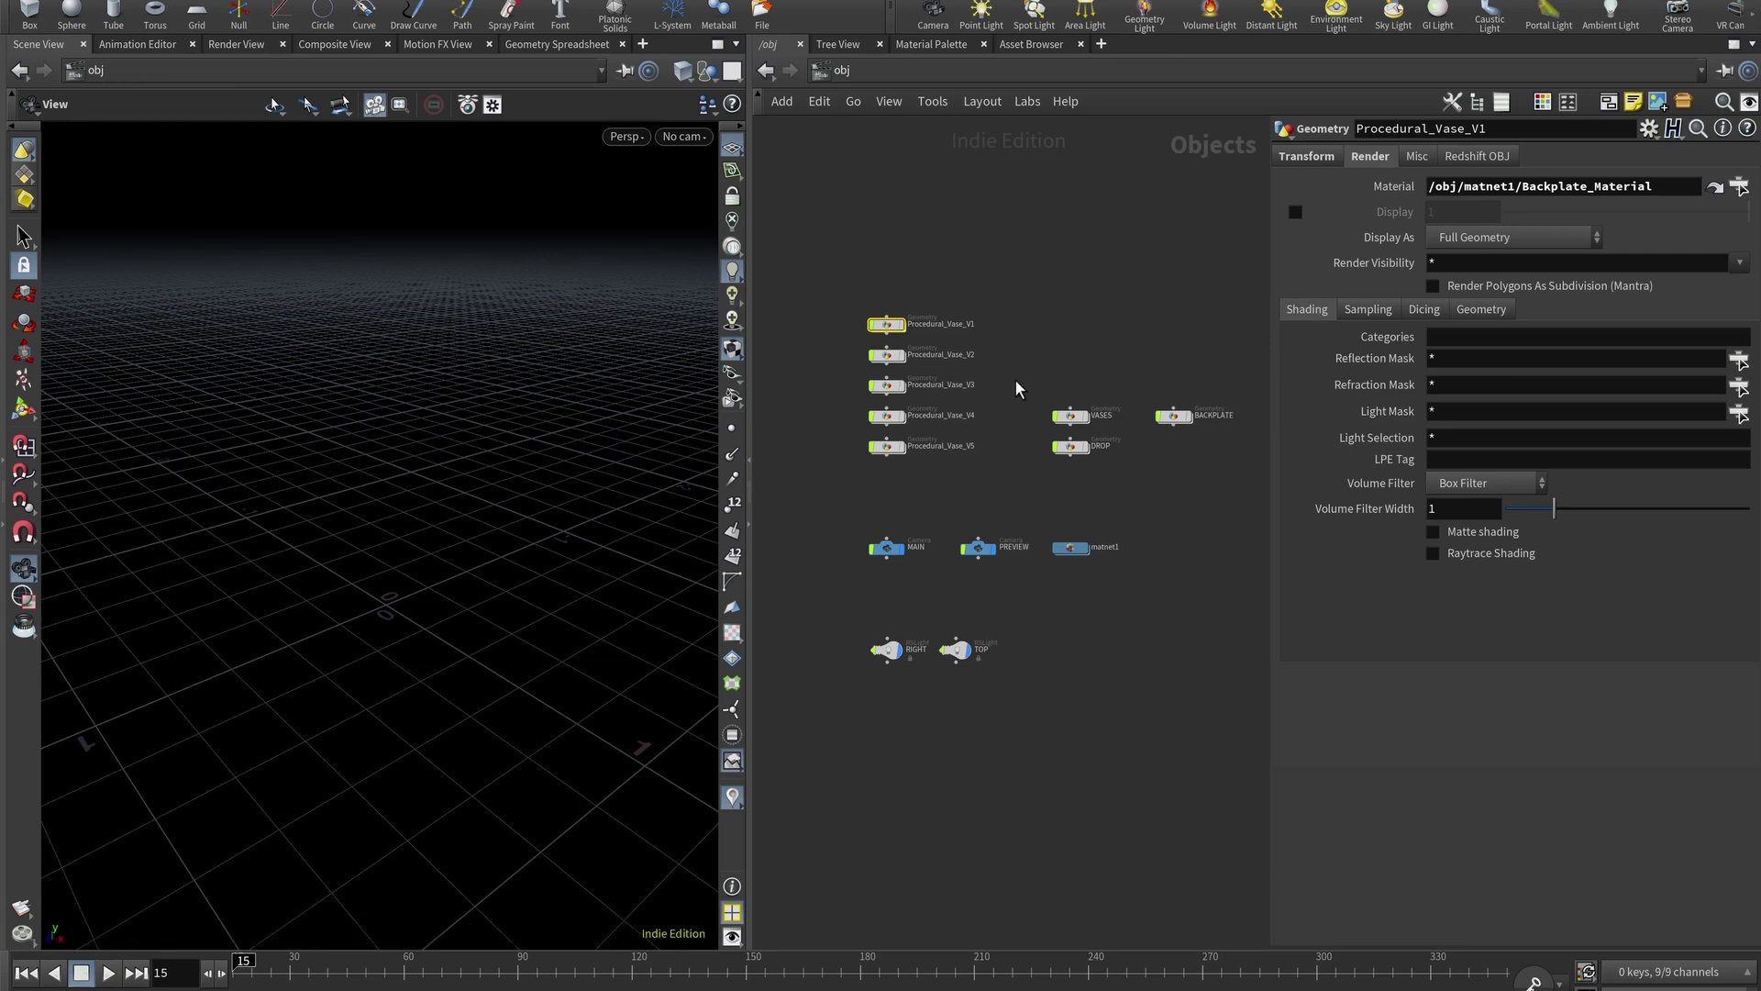
Show the Procedural_Vase_V1 object in the viewport and frame it
scroll(969, 361, up, 5)
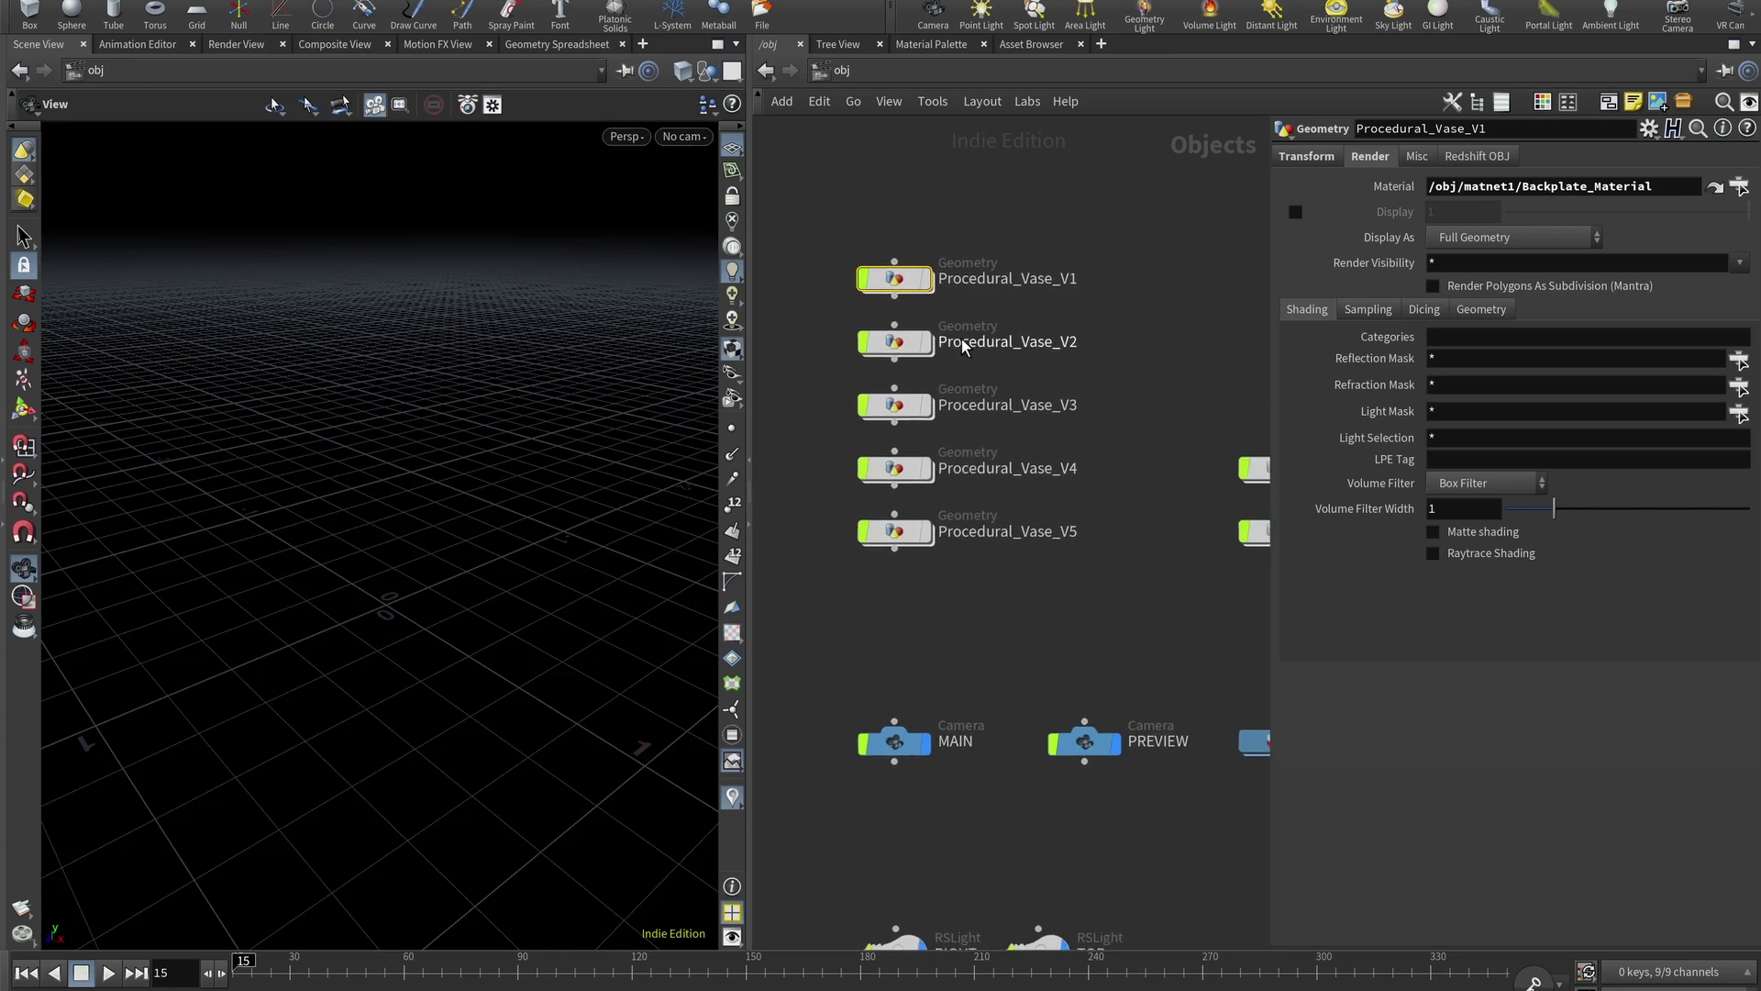
click(928, 279)
drag(531, 551, 488, 461)
right_drag(488, 518, 501, 408)
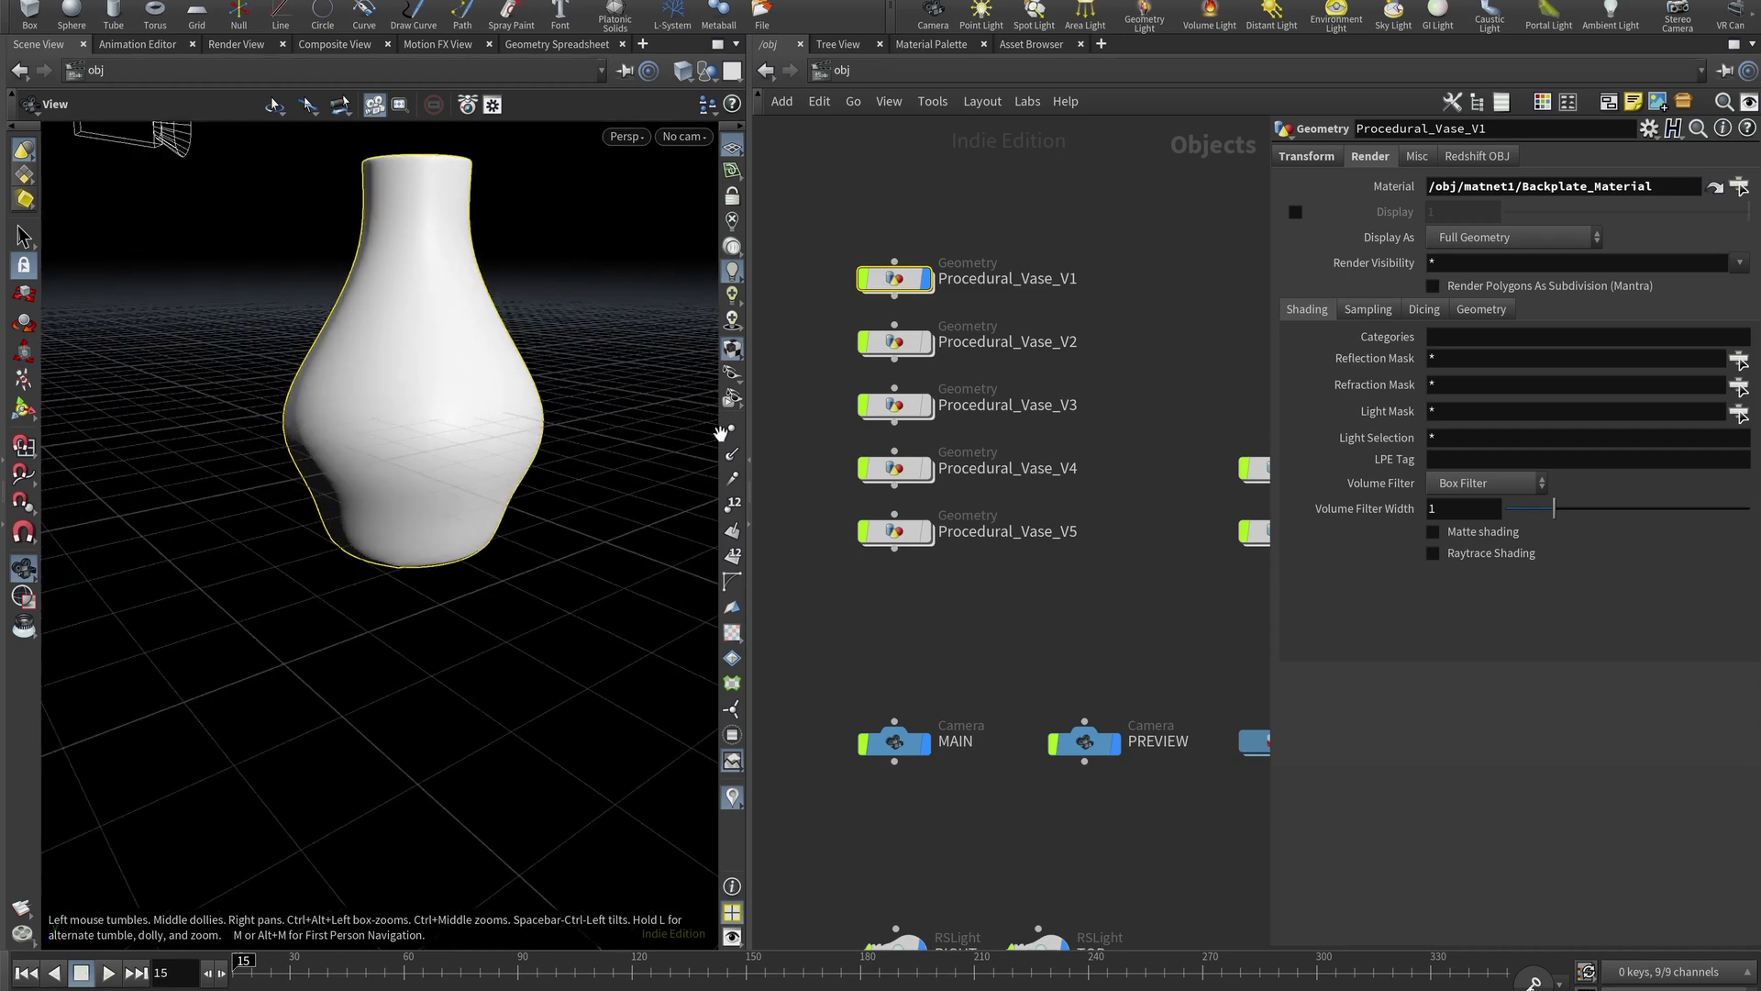
Preview the Procedural_Vase_V2 to Procedural_Vase_V5 objects one after another, hiding each vase after viewing it
click(929, 342)
click(926, 279)
click(926, 342)
click(926, 405)
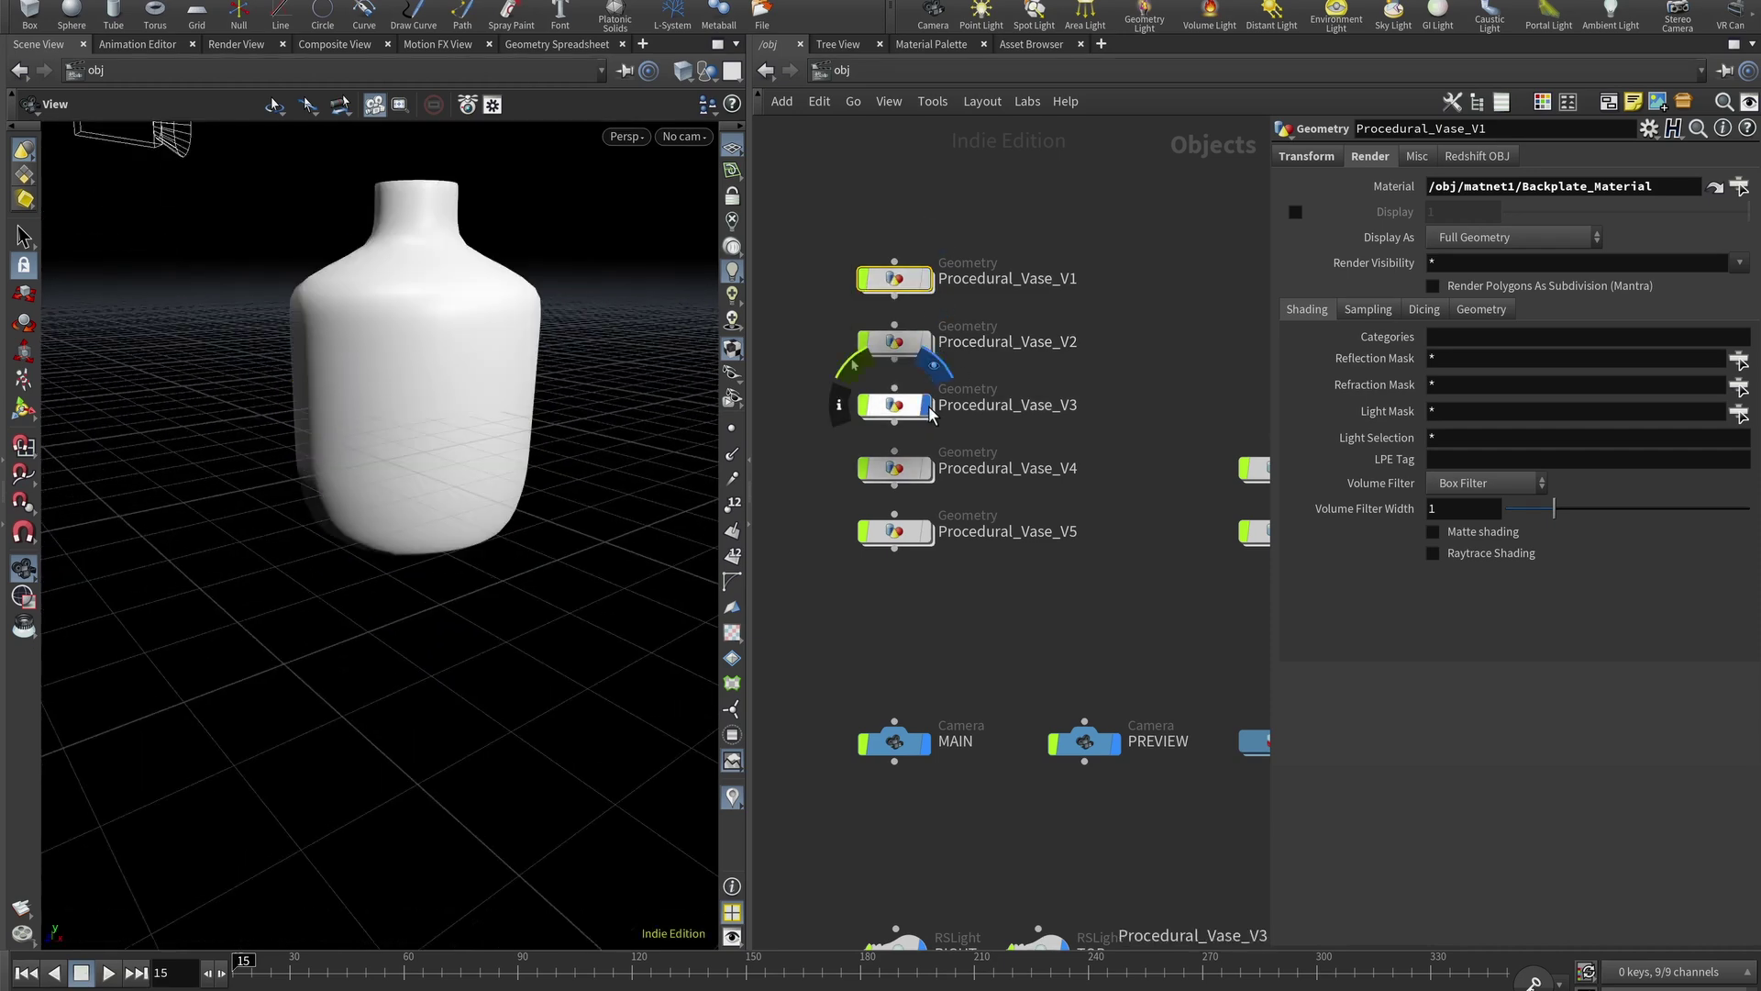
click(926, 406)
click(927, 468)
click(928, 469)
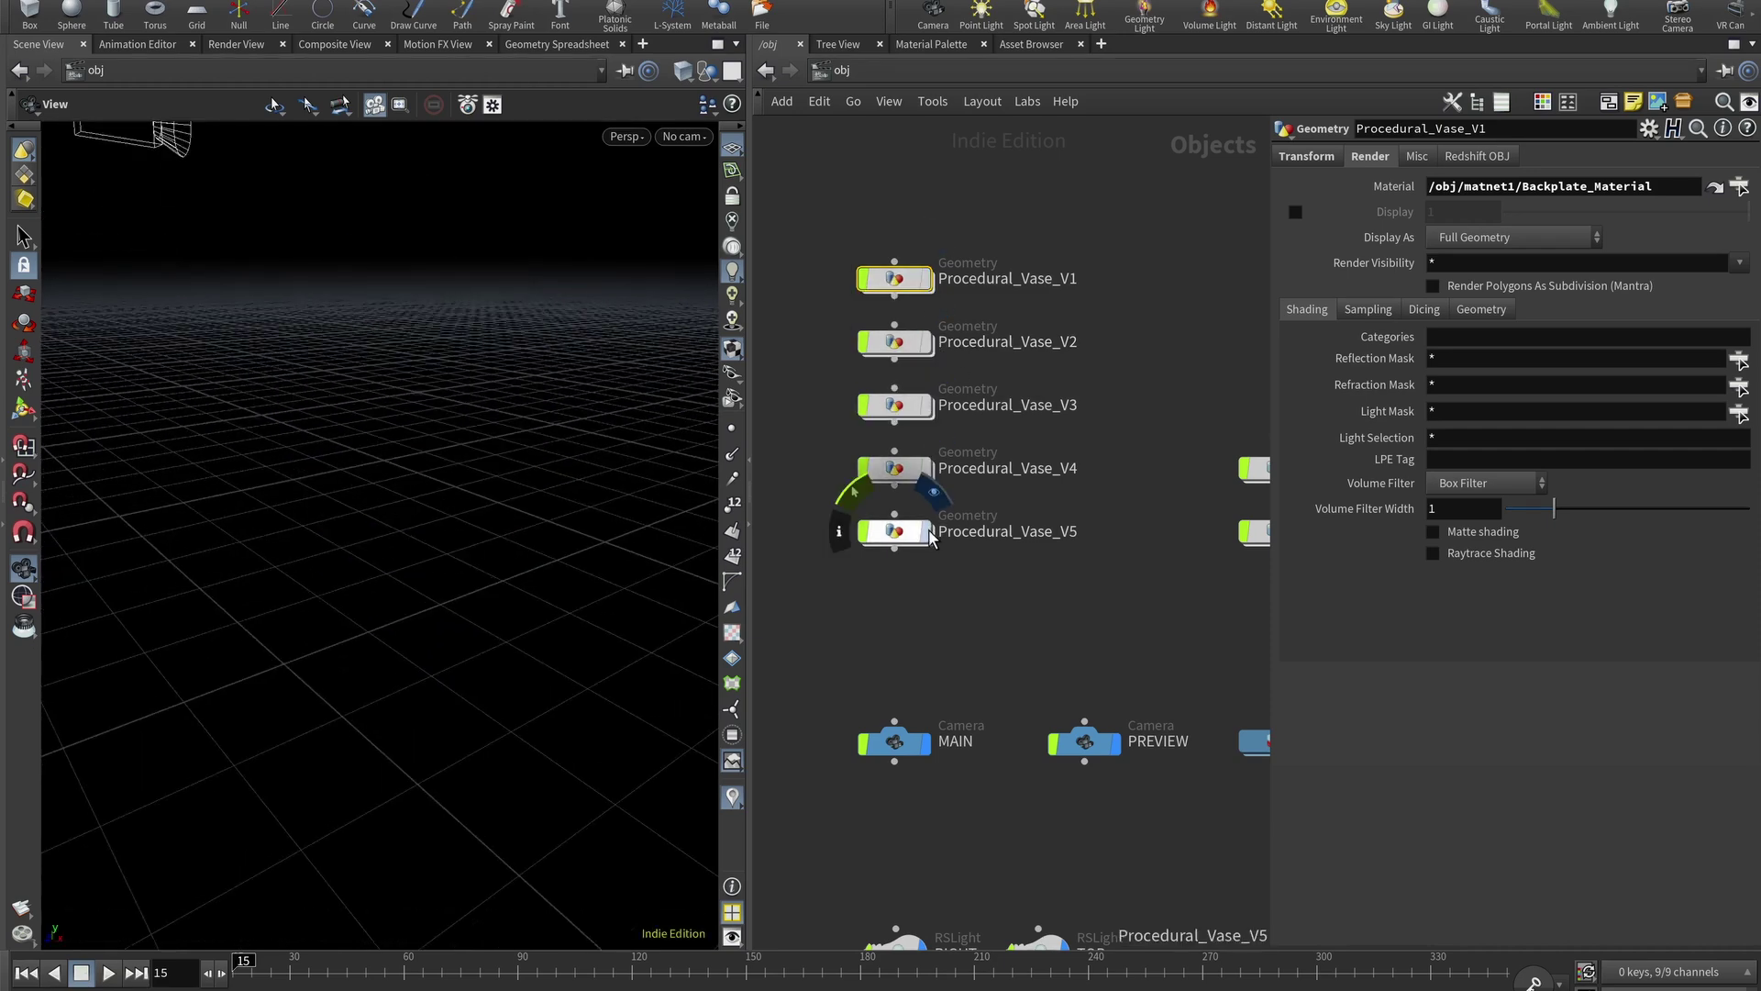
click(926, 532)
click(927, 532)
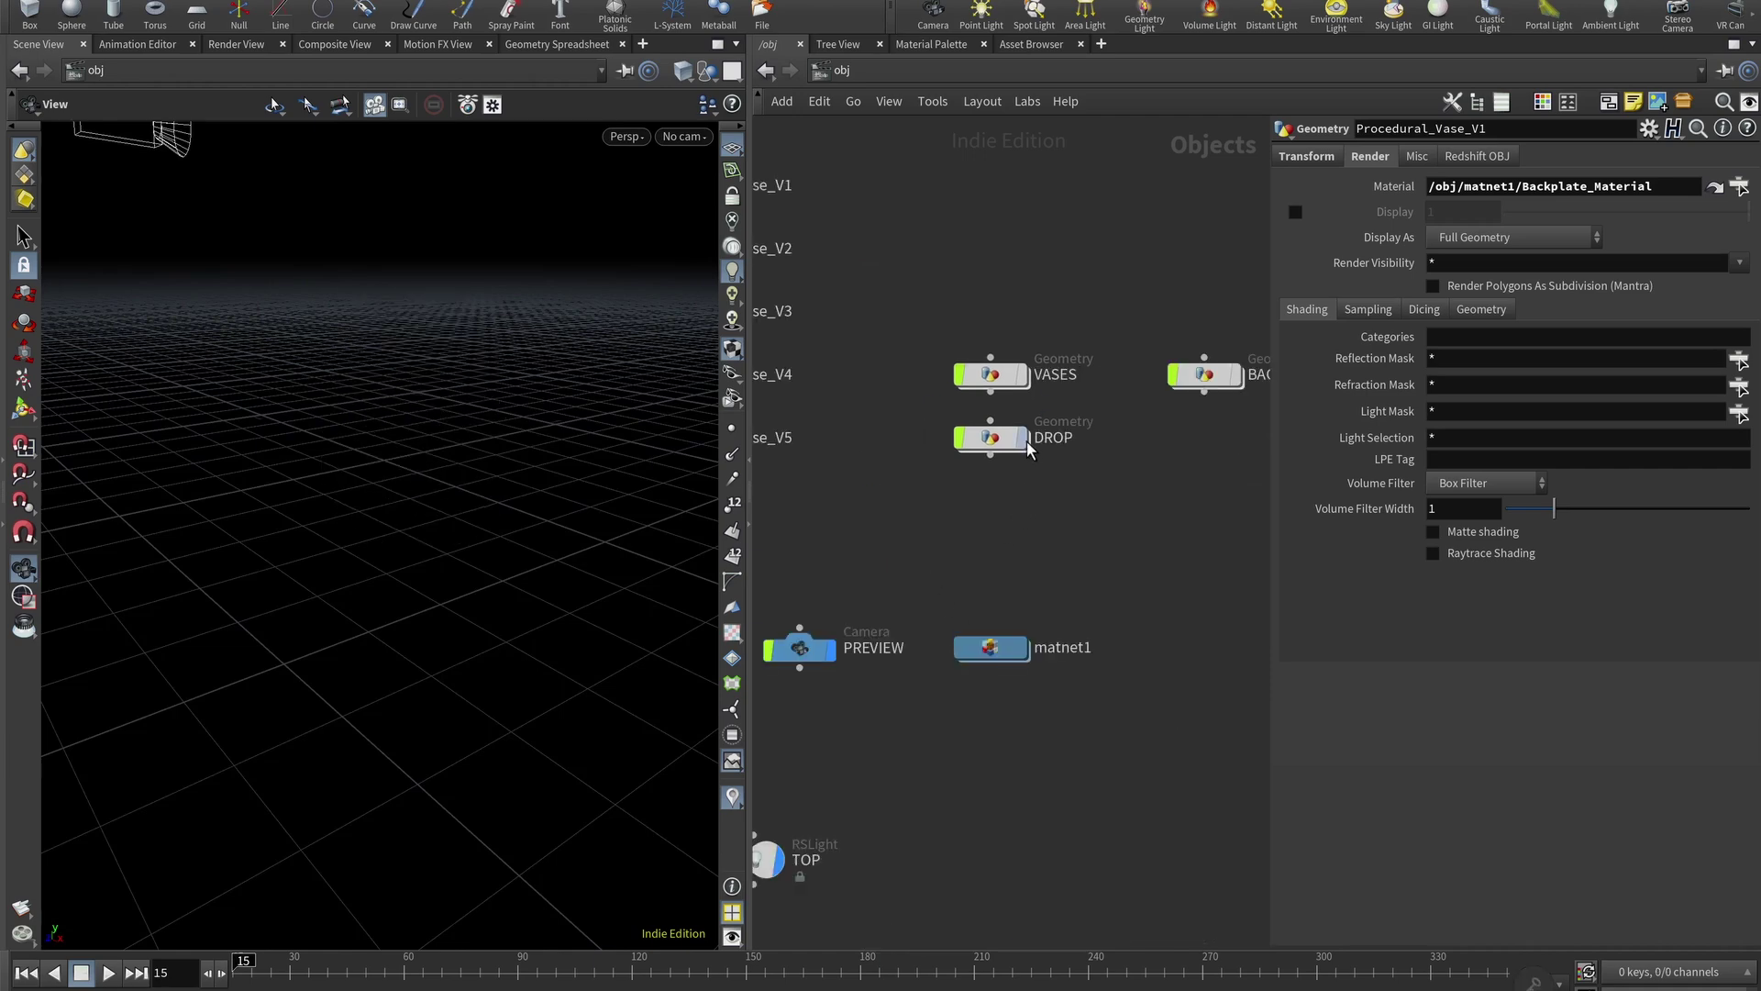
Open the DROP geometry network and look over its Spawn, Align and RBD node groups
click(1000, 441)
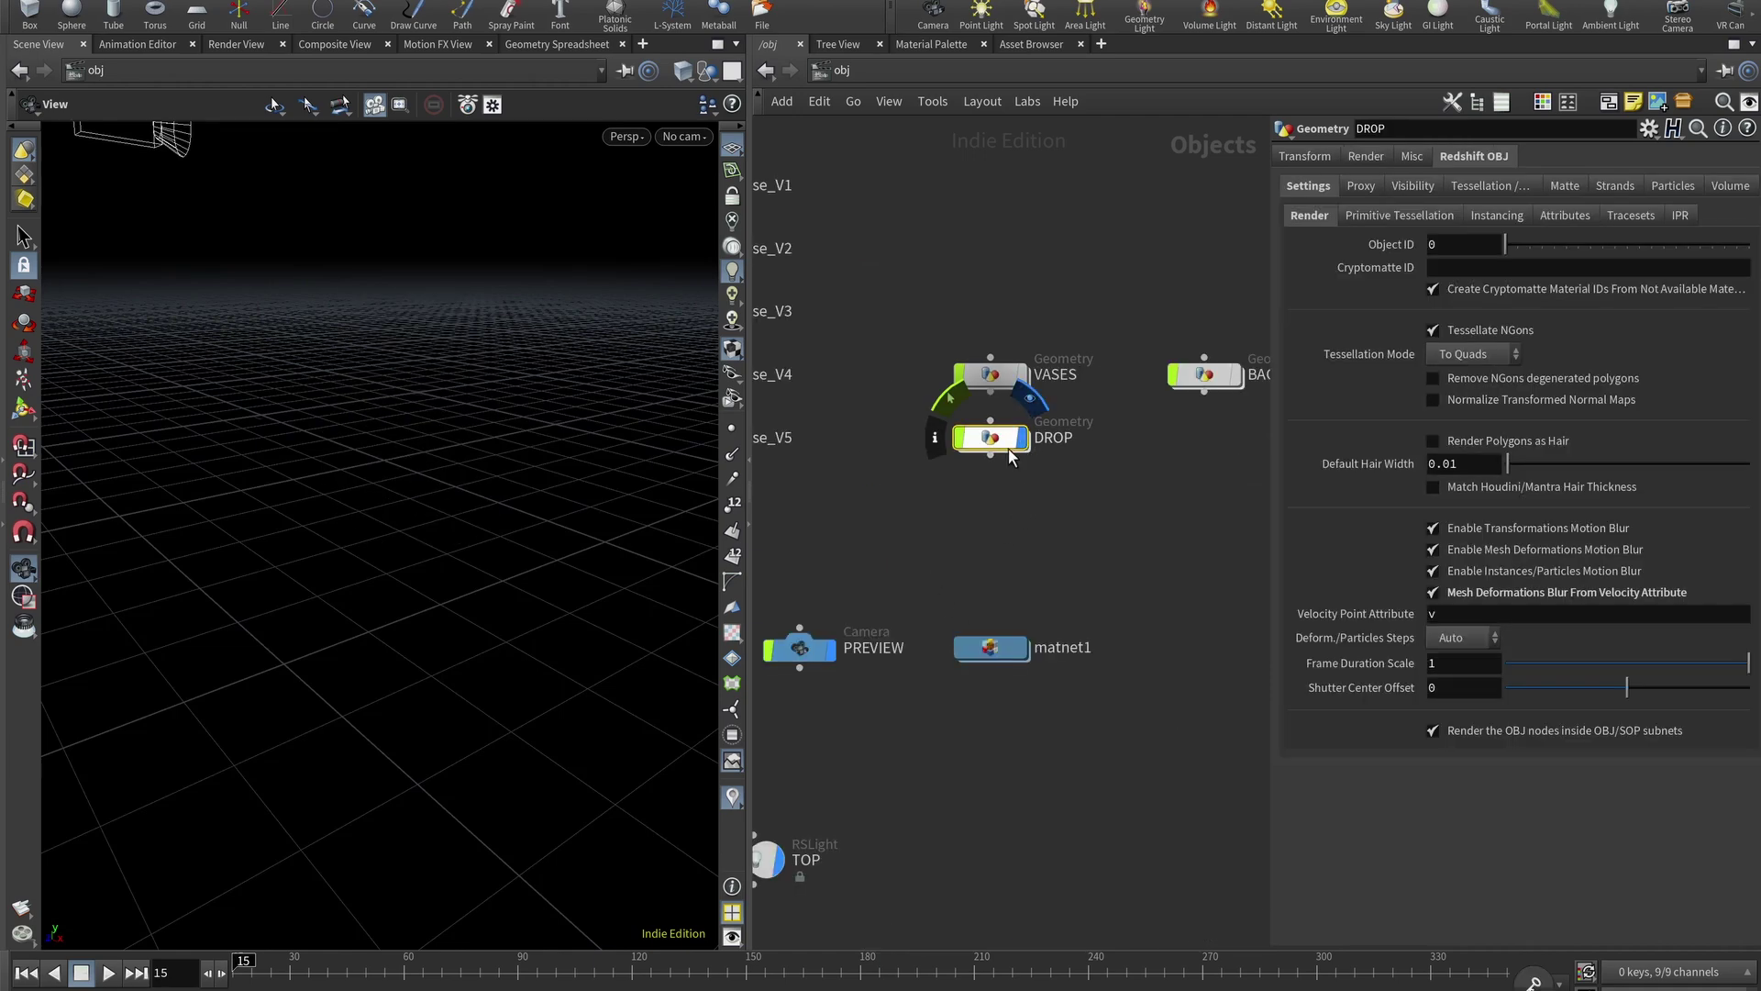
double_click(1007, 443)
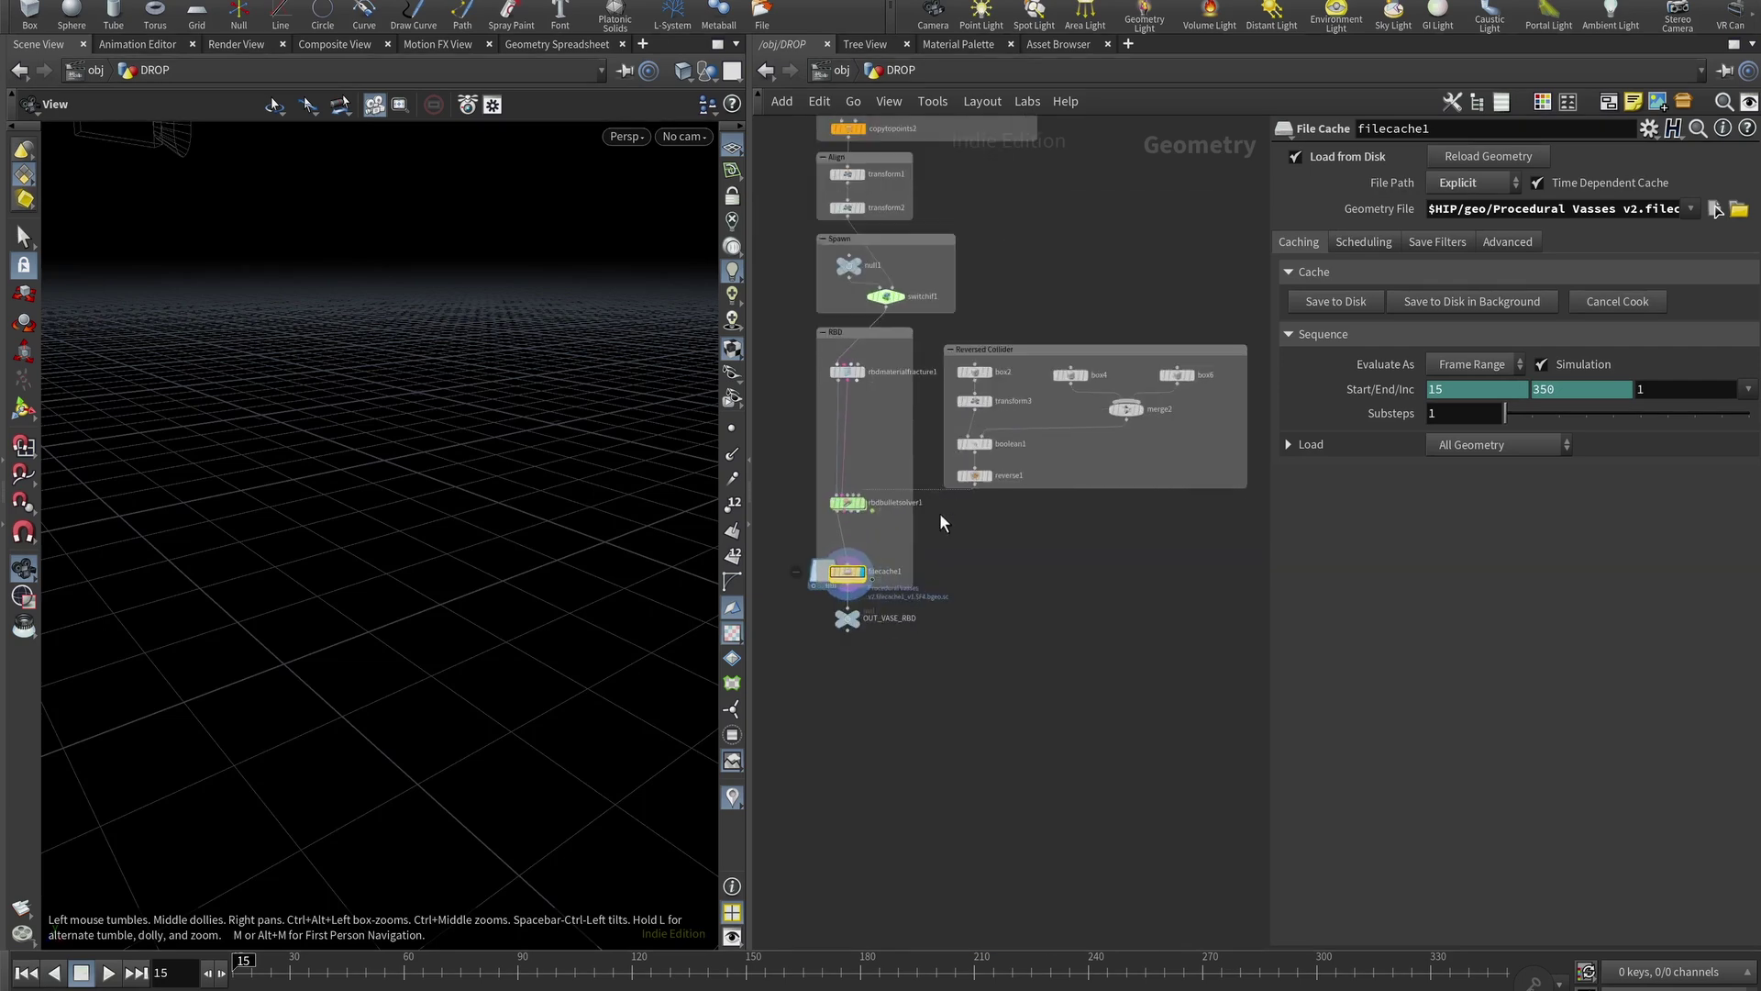
scroll(1021, 420, down, 5)
middle_drag(1023, 418, 1106, 635)
scroll(981, 435, up, 8)
scroll(466, 523, down, 2)
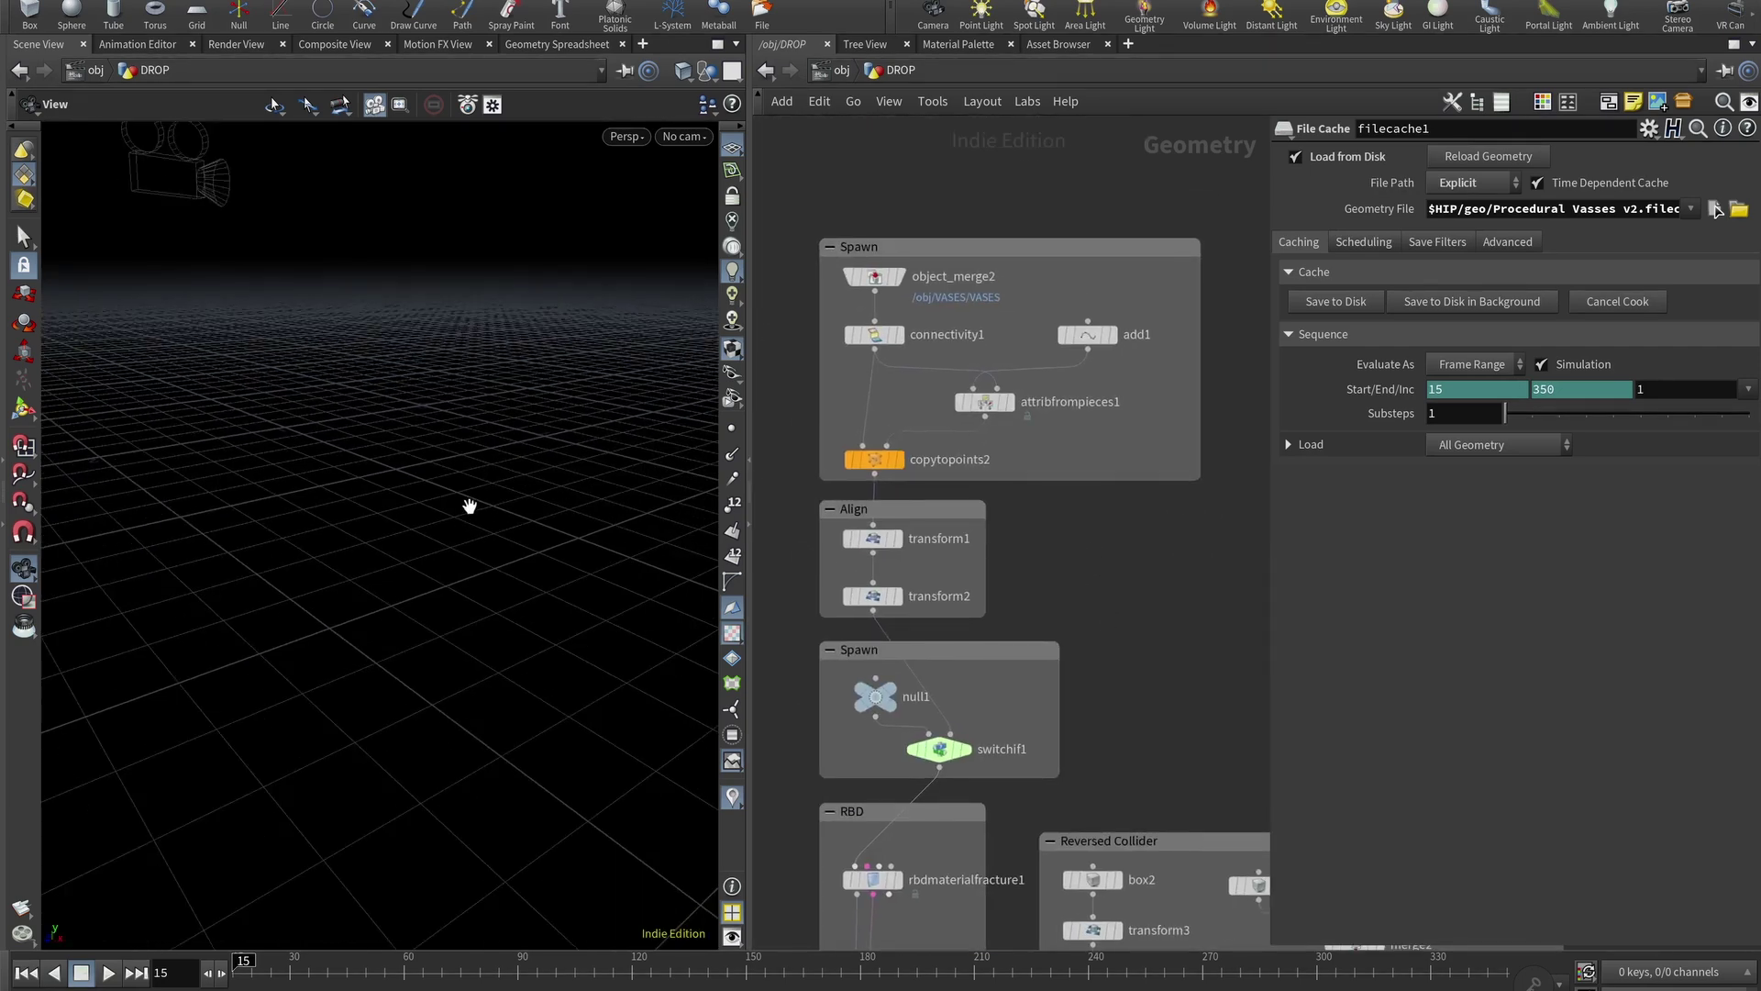
middle_drag(500, 446, 499, 719)
scroll(510, 659, down, 3)
middle_drag(509, 632, 504, 534)
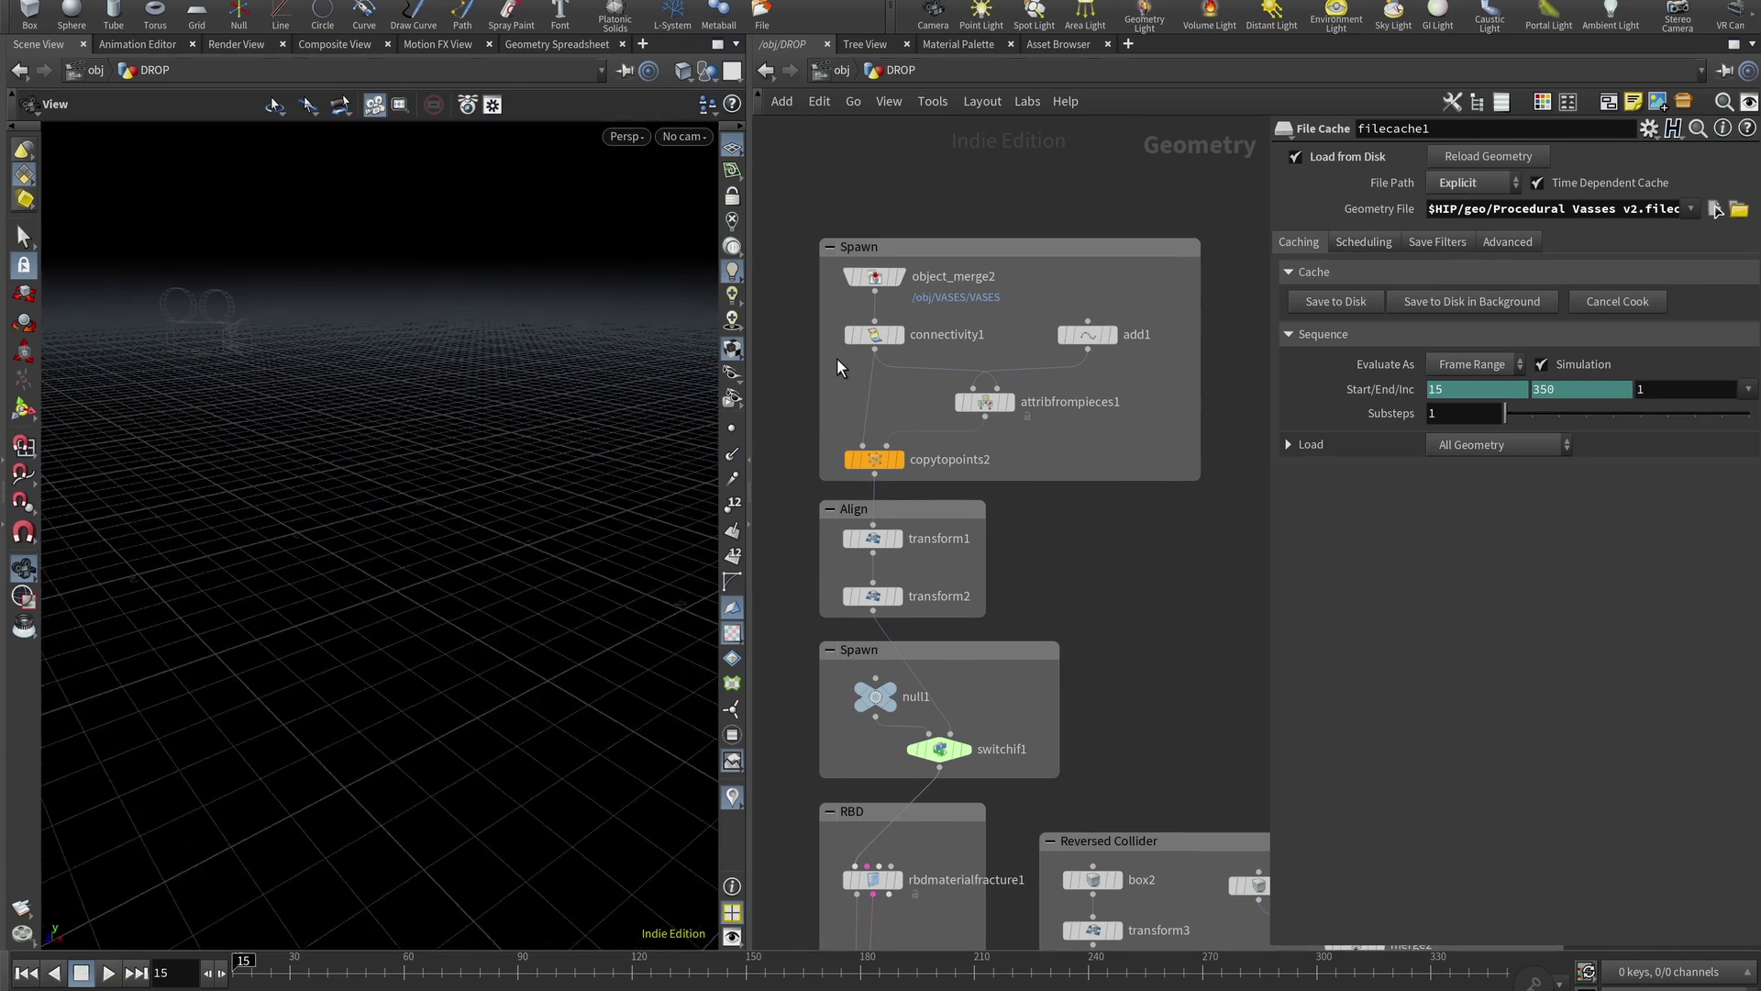
Check which object object_merge2 brings in and open the VASES network that it references
click(876, 280)
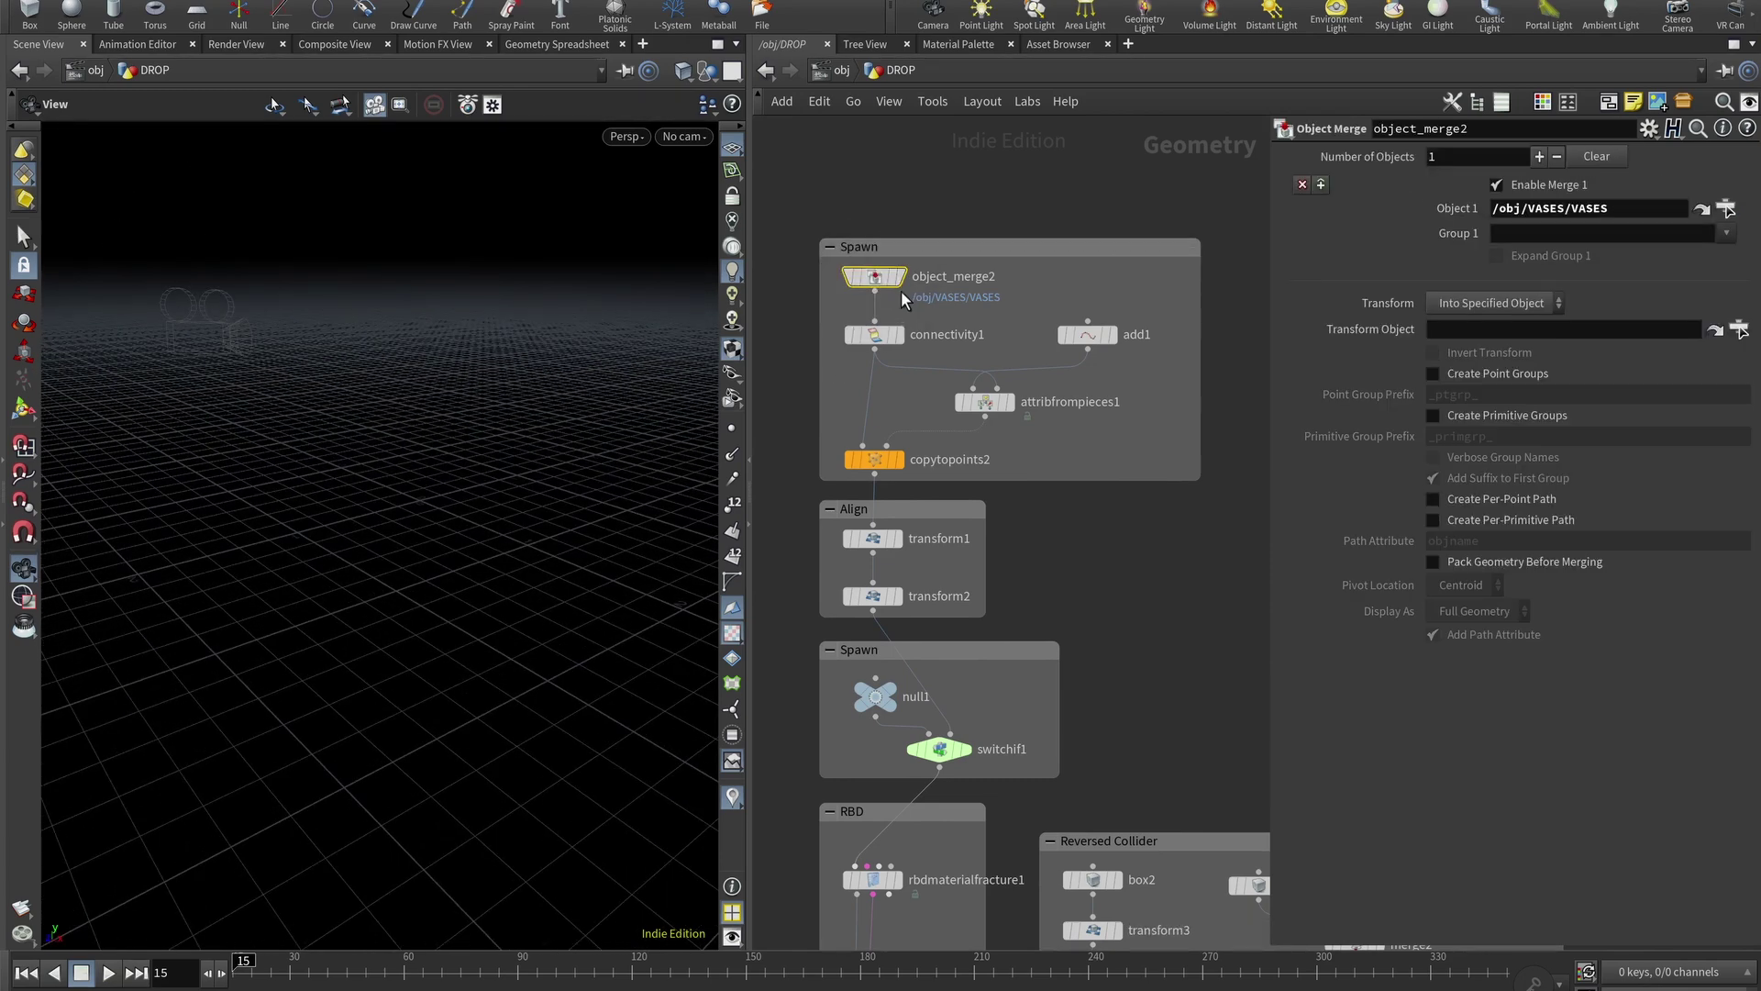
click(840, 71)
double_click(879, 354)
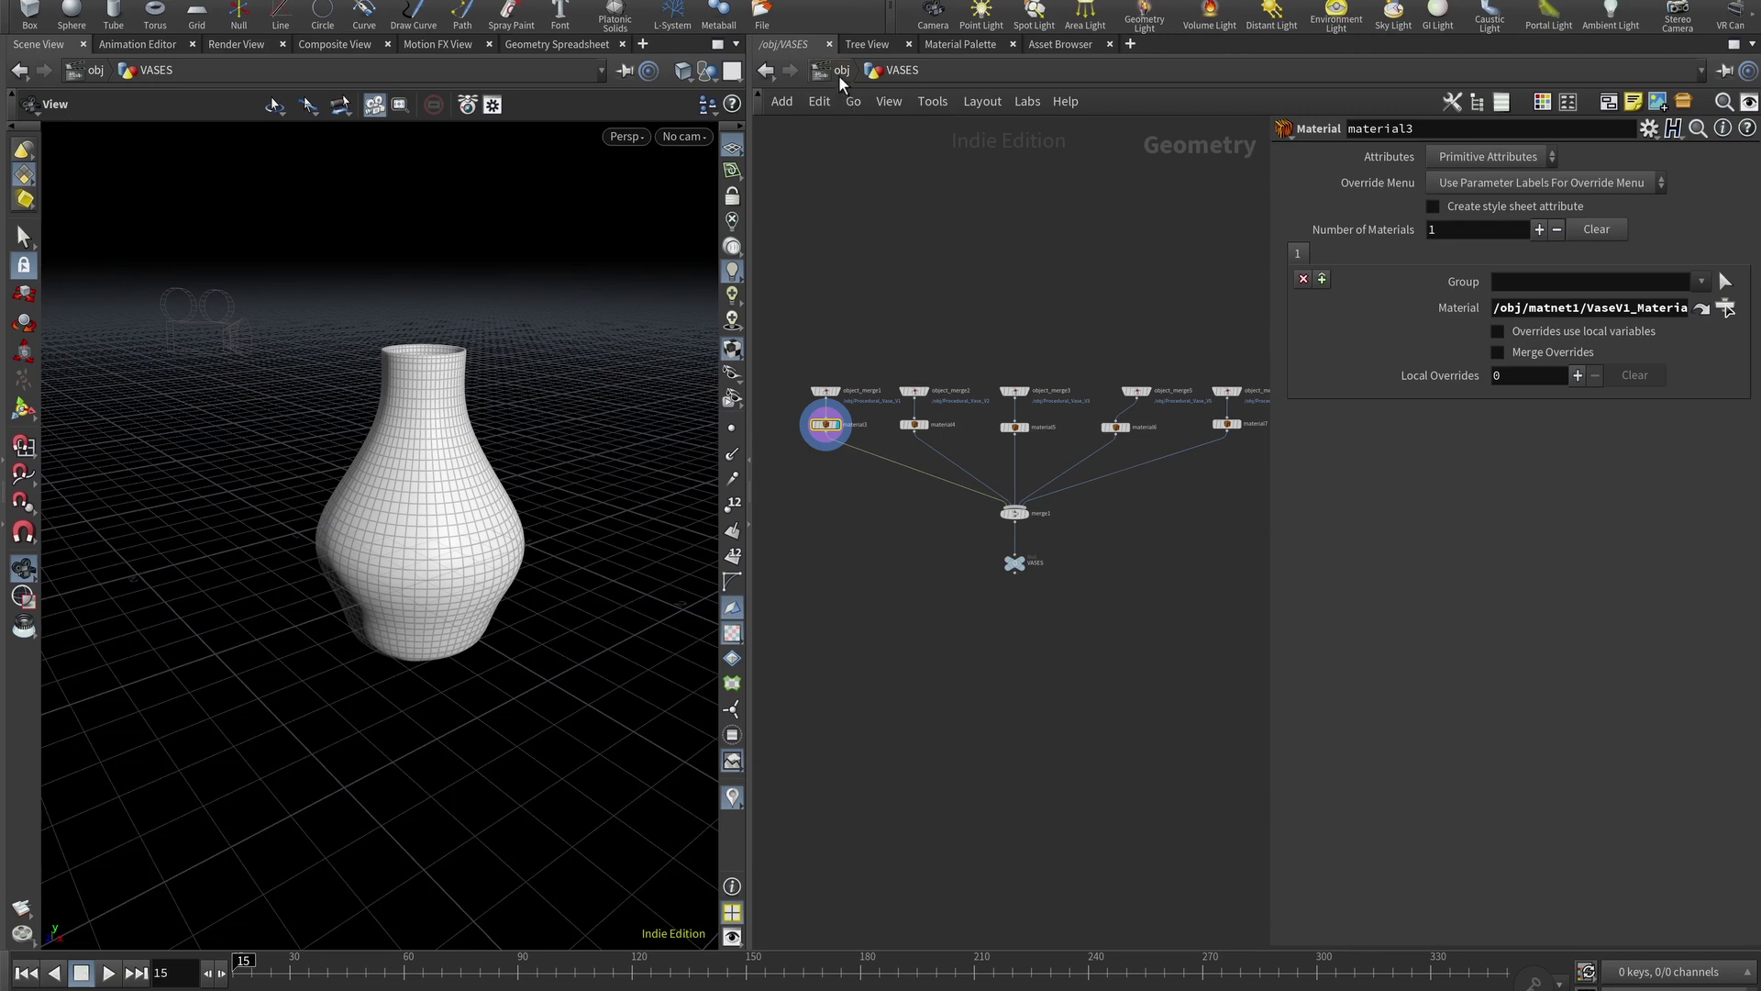
click(839, 71)
double_click(945, 346)
Examine the object_merge1 and material3 nodes that feed the first vase into the merge
scroll(820, 456, down, 3)
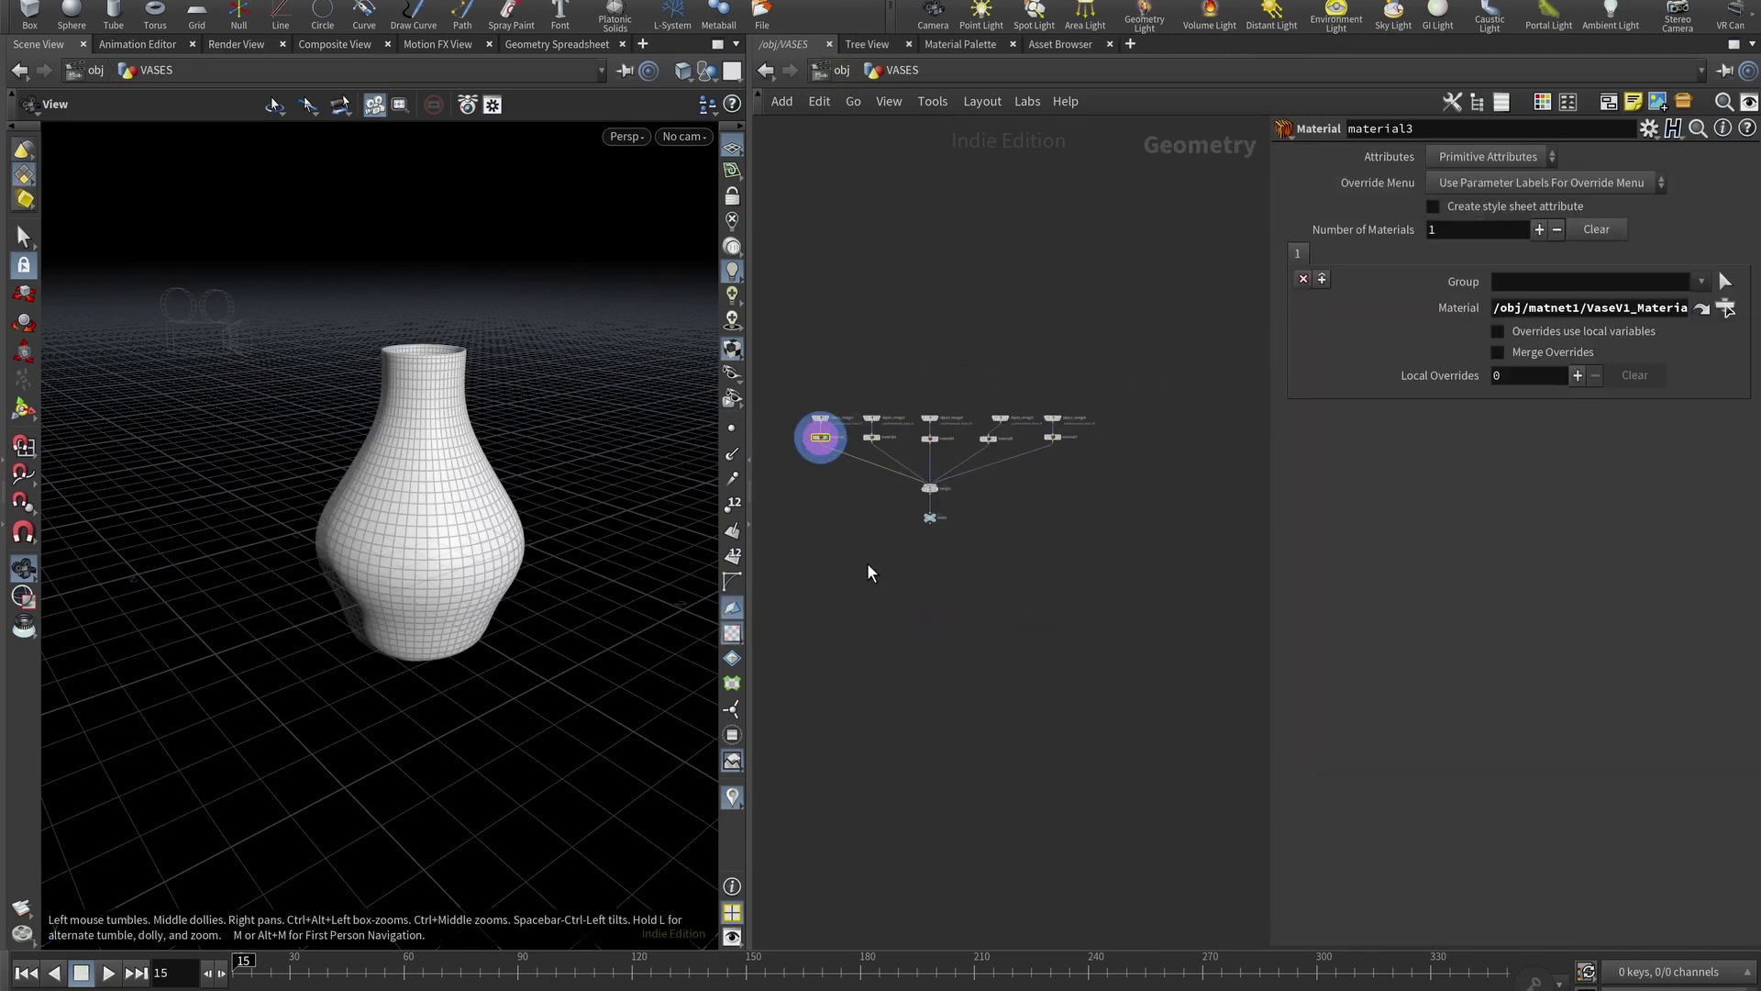
middle_drag(908, 575, 1177, 632)
scroll(898, 511, up, 4)
scroll(1021, 500, up, 5)
middle_drag(853, 339, 1021, 468)
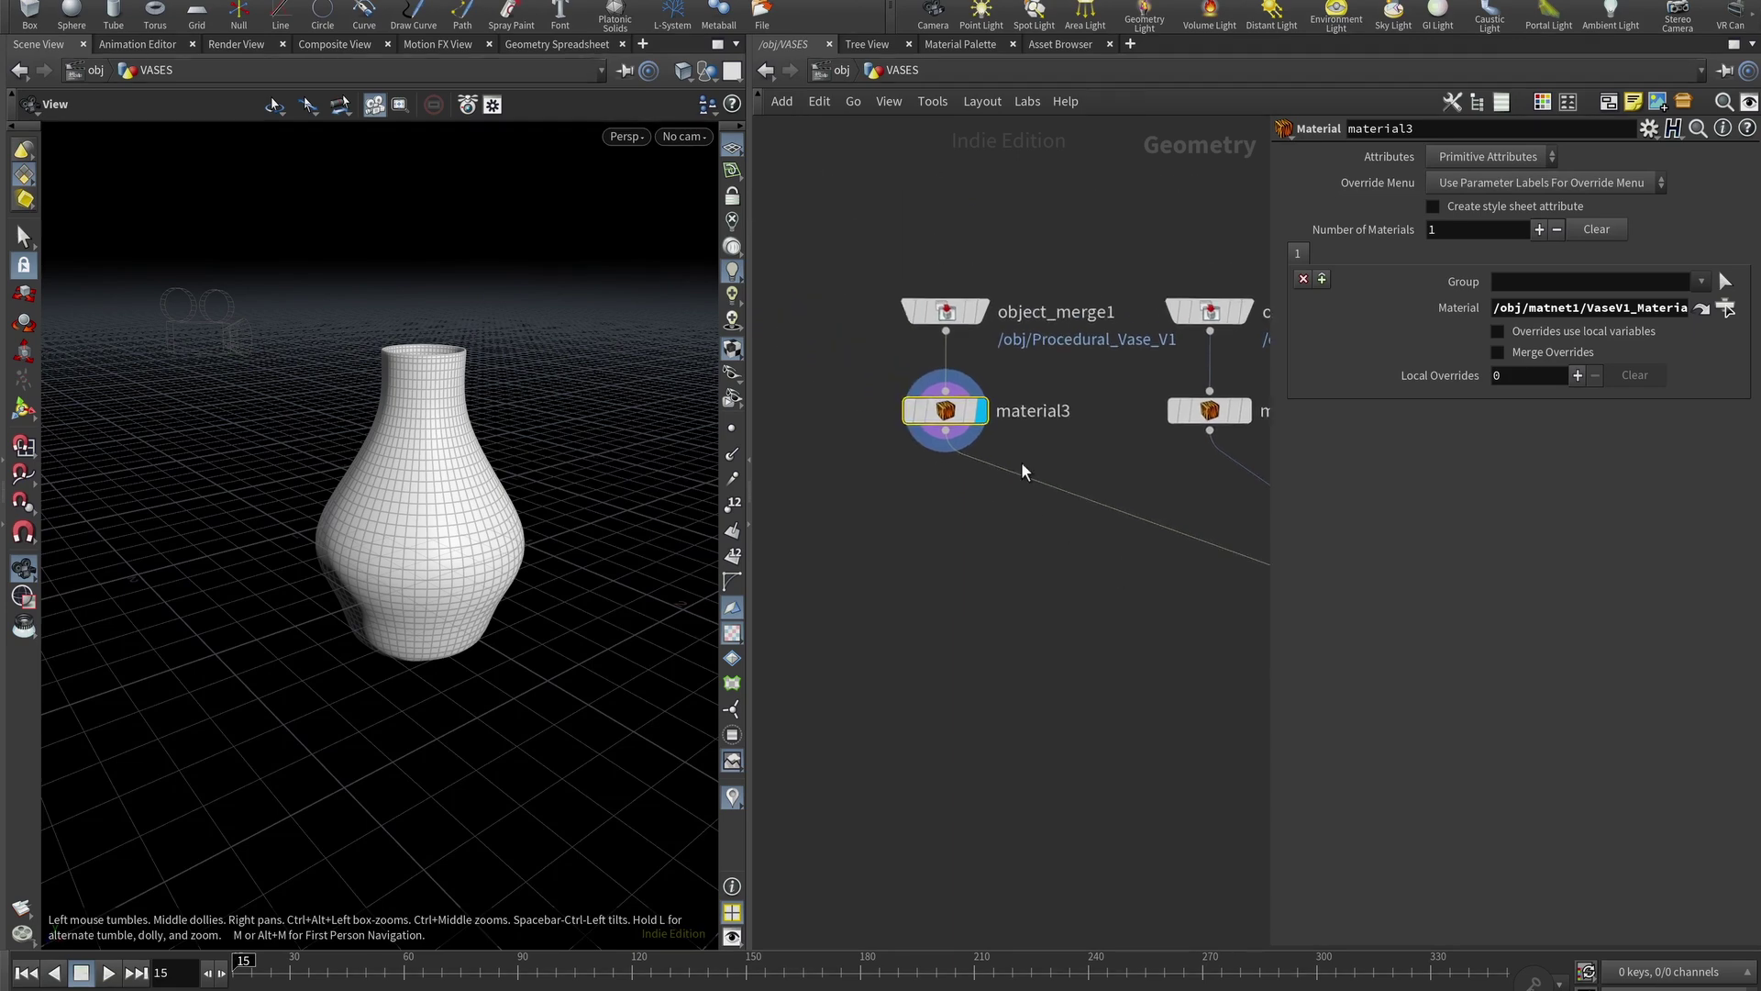
click(946, 315)
click(957, 411)
scroll(1020, 516, down, 7)
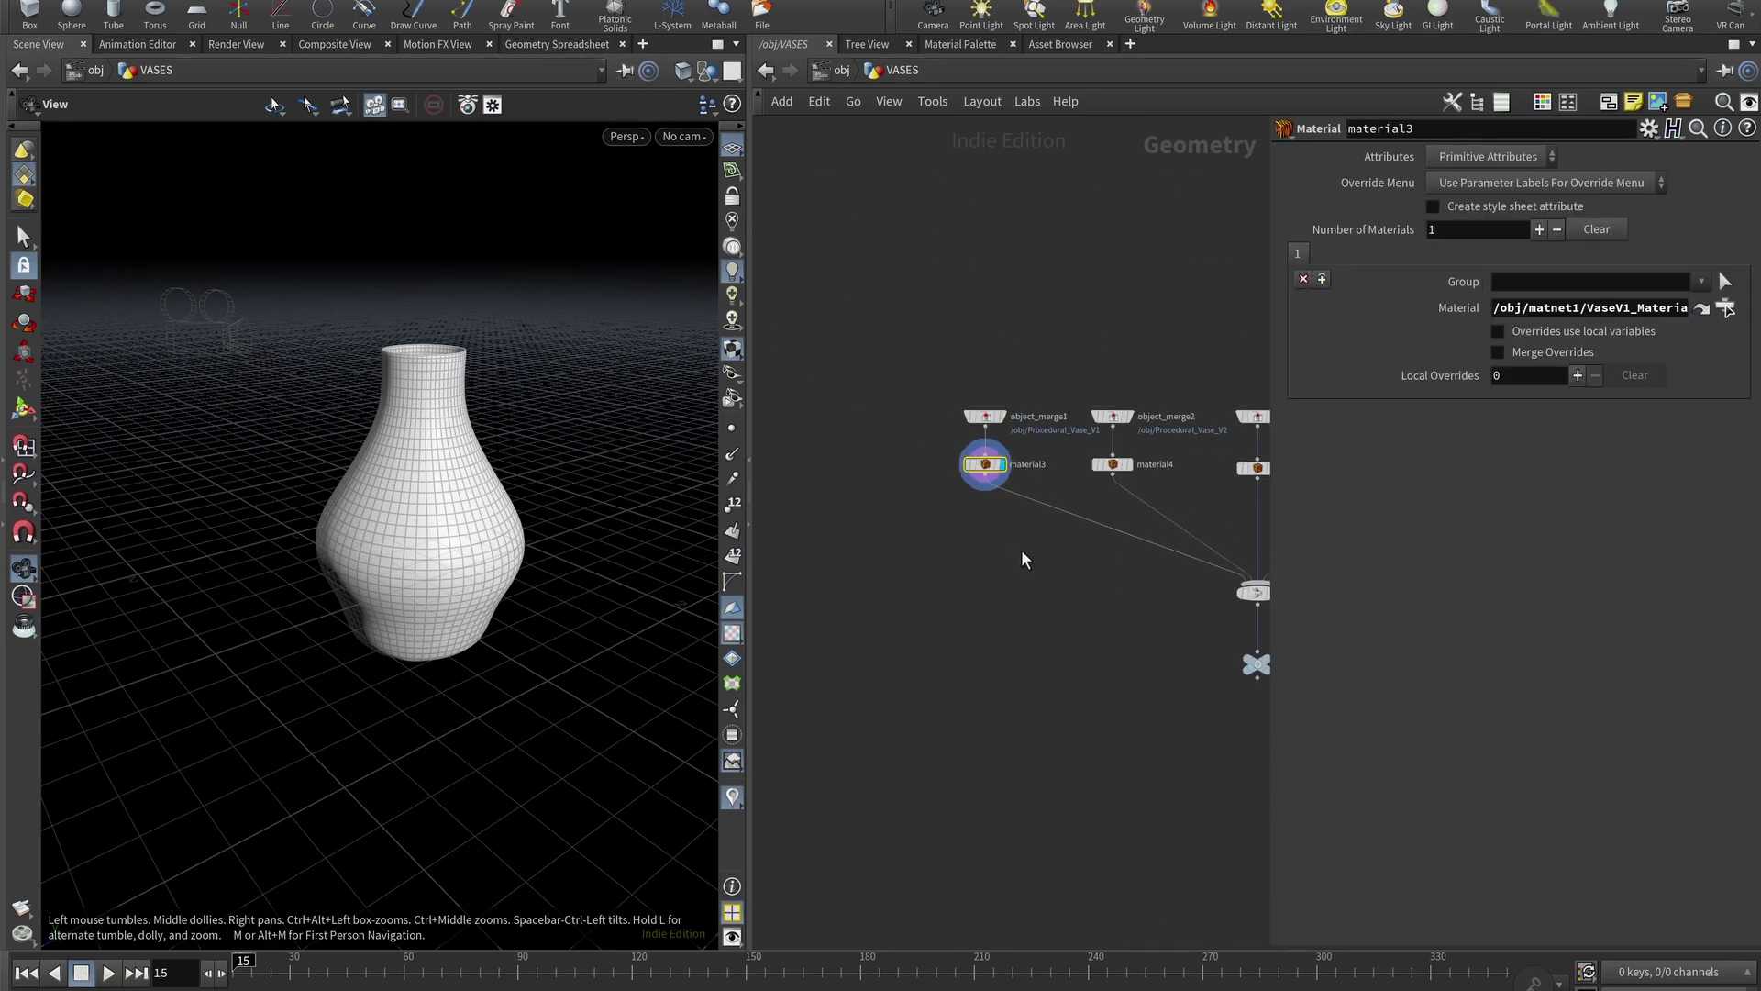
Display the output of the VASES null below merge1 to view all the merged vases
scroll(973, 441, up, 3)
middle_drag(993, 449, 1065, 472)
click(993, 417)
click(1018, 475)
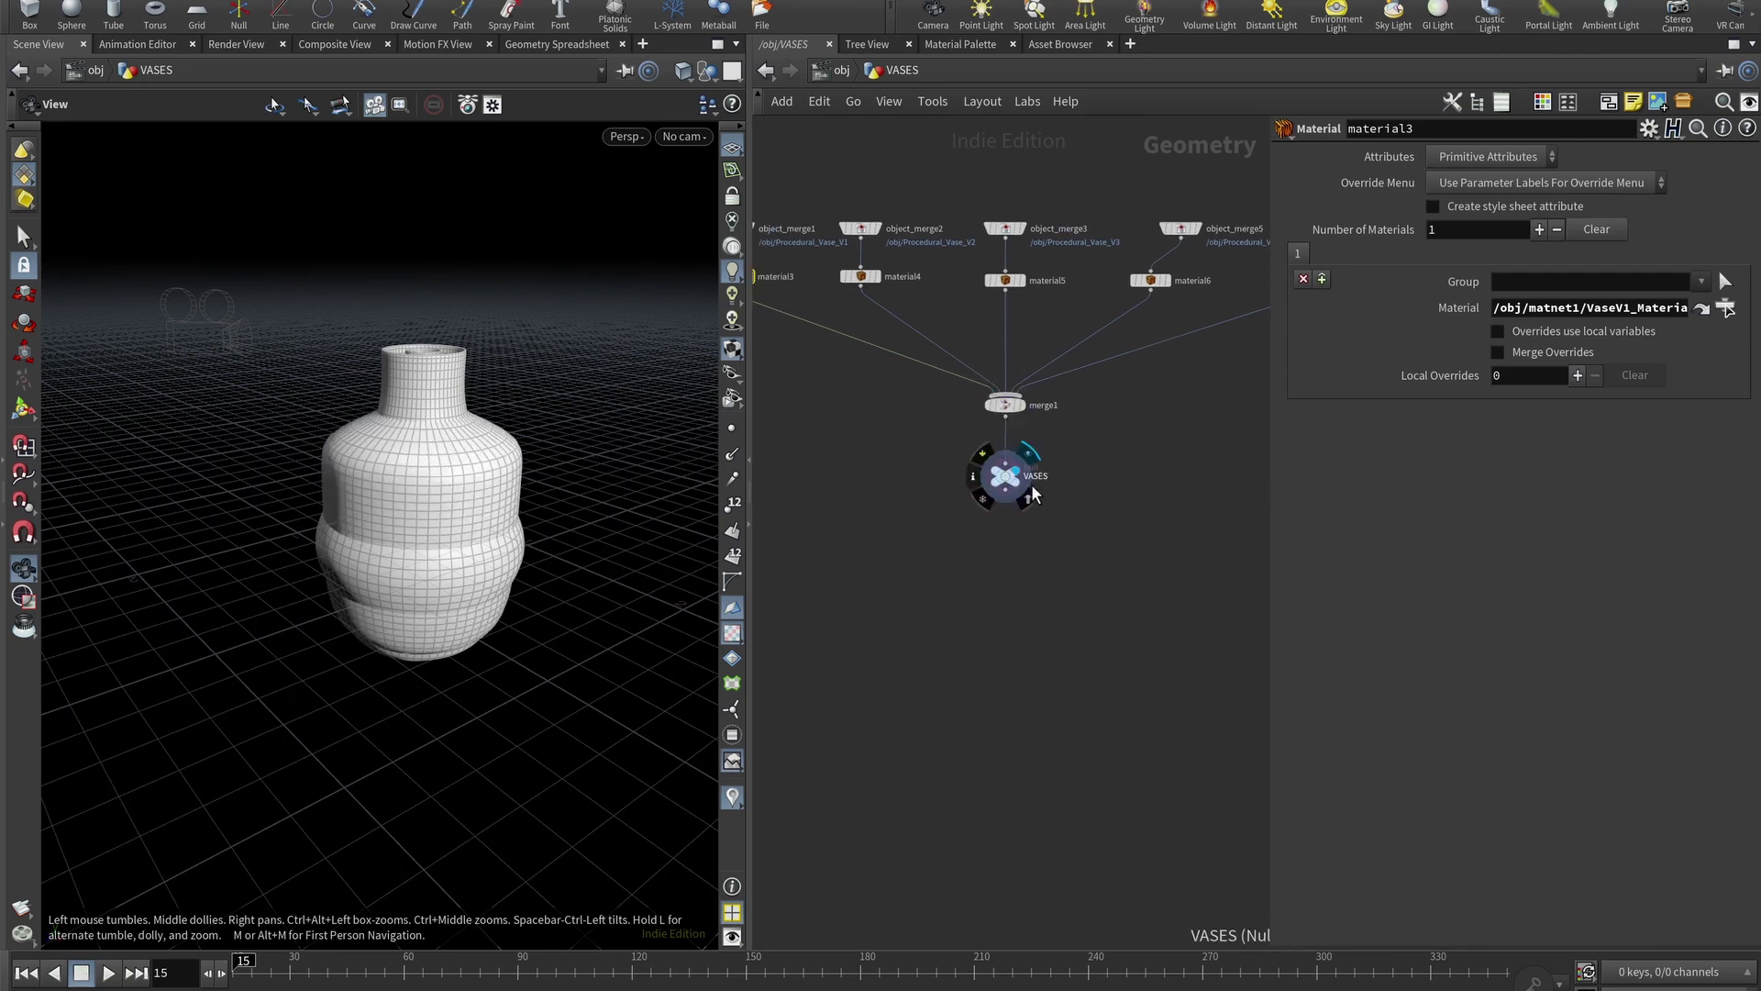
scroll(1046, 502, up, 2)
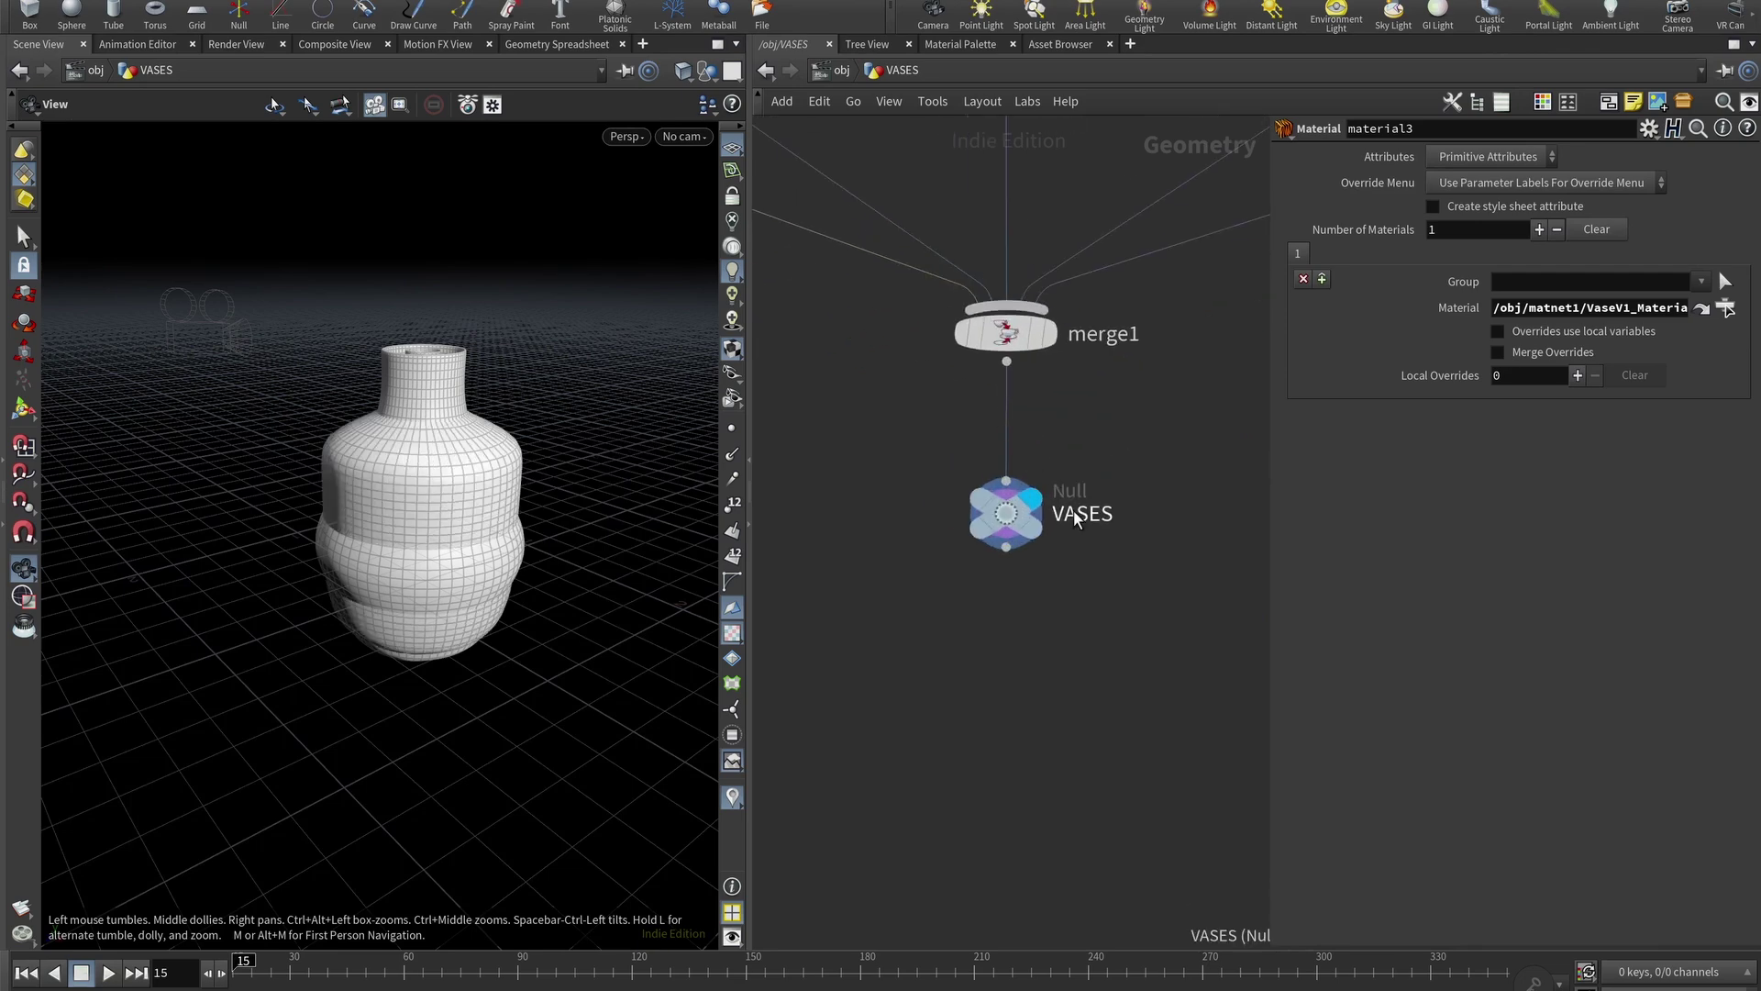
Return to the DROP network and display the object_merge2 output in the viewport
key(u)
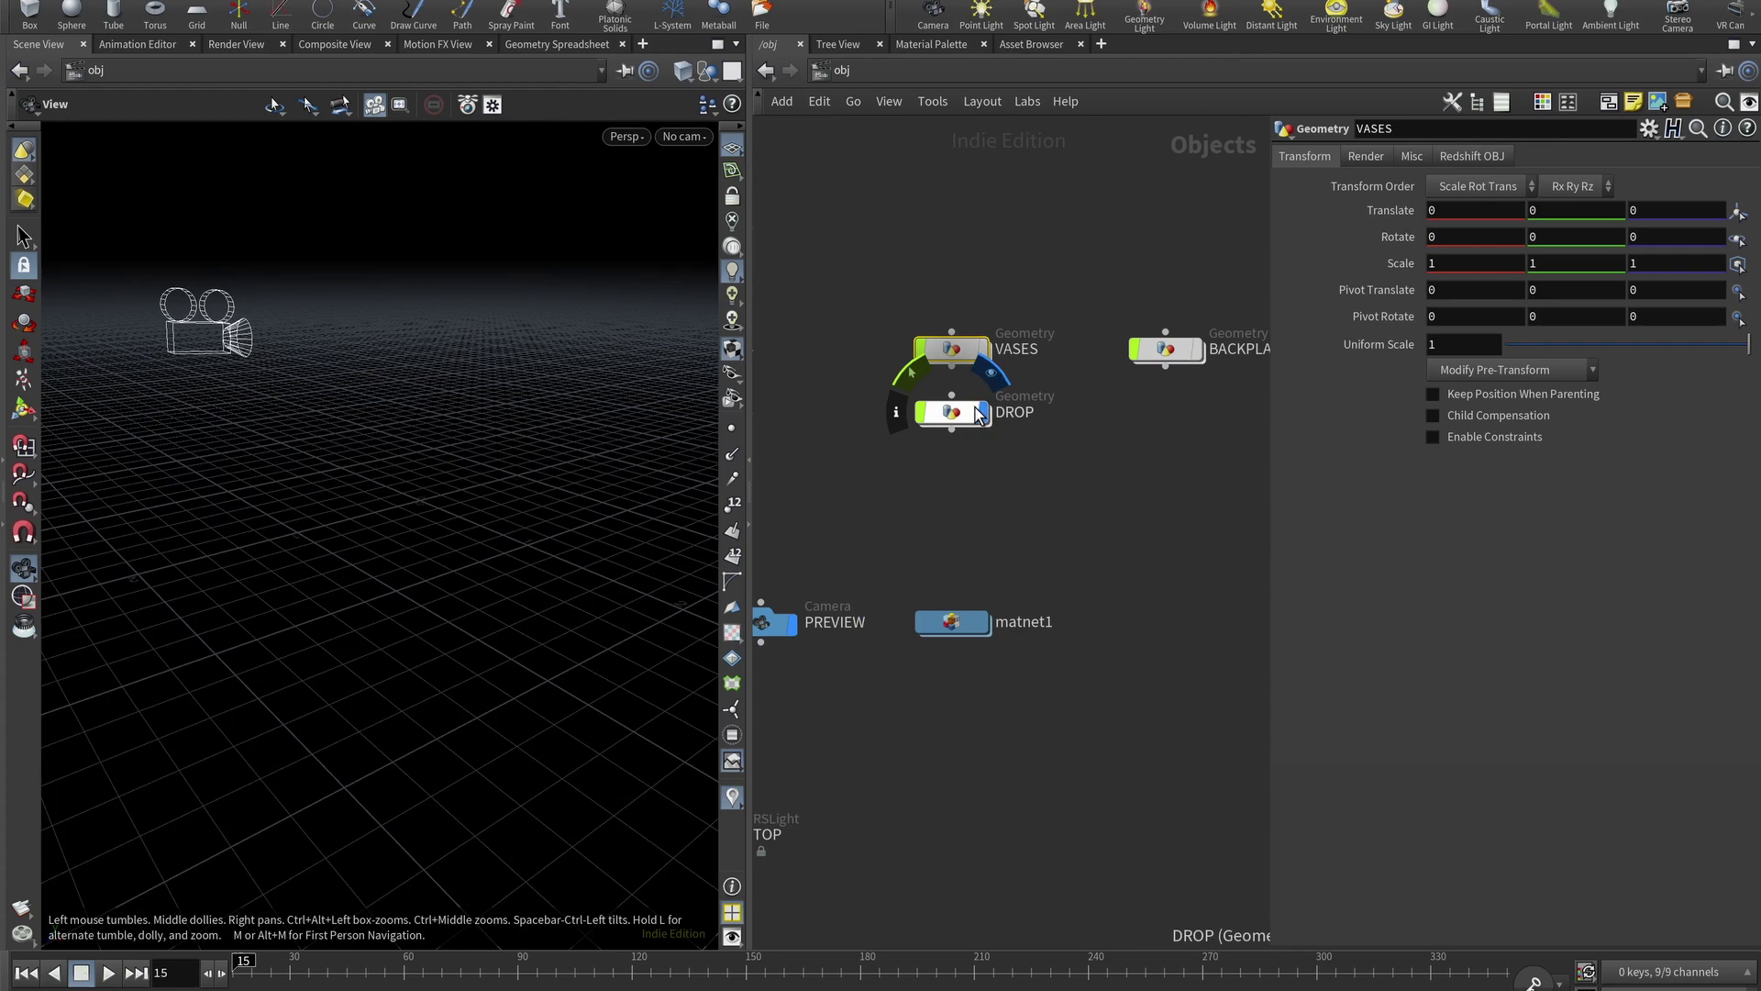
double_click(974, 409)
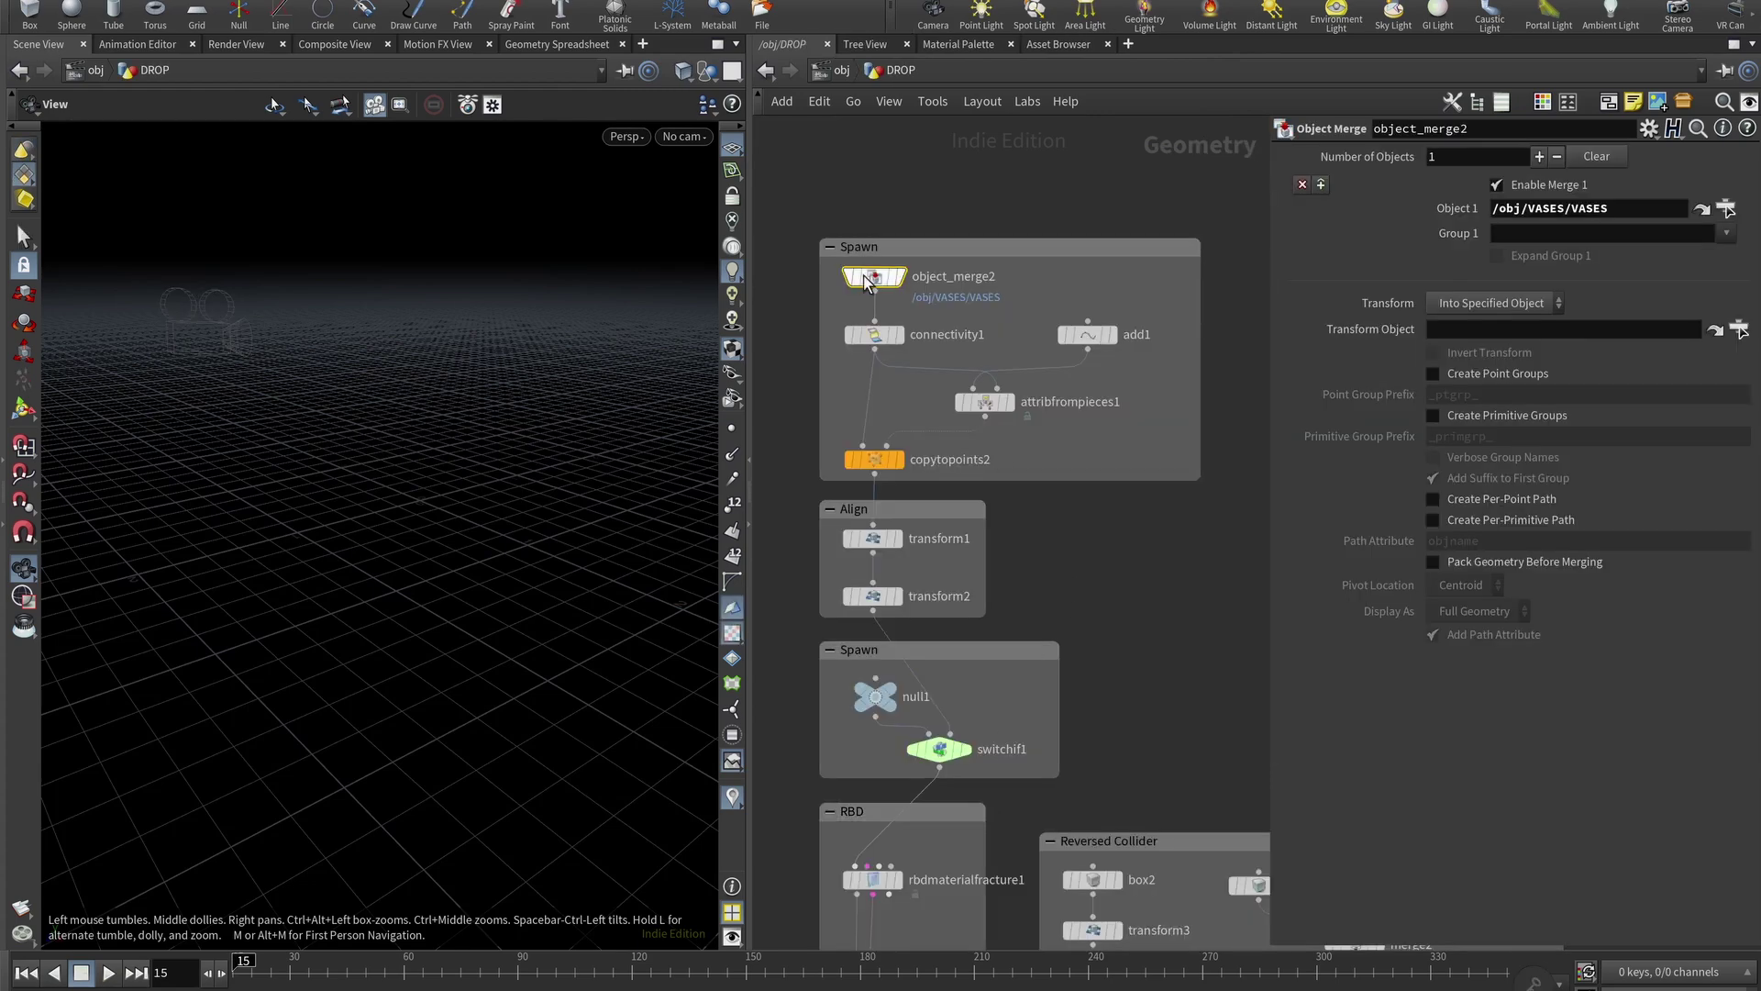
click(900, 276)
middle_drag(647, 442, 624, 471)
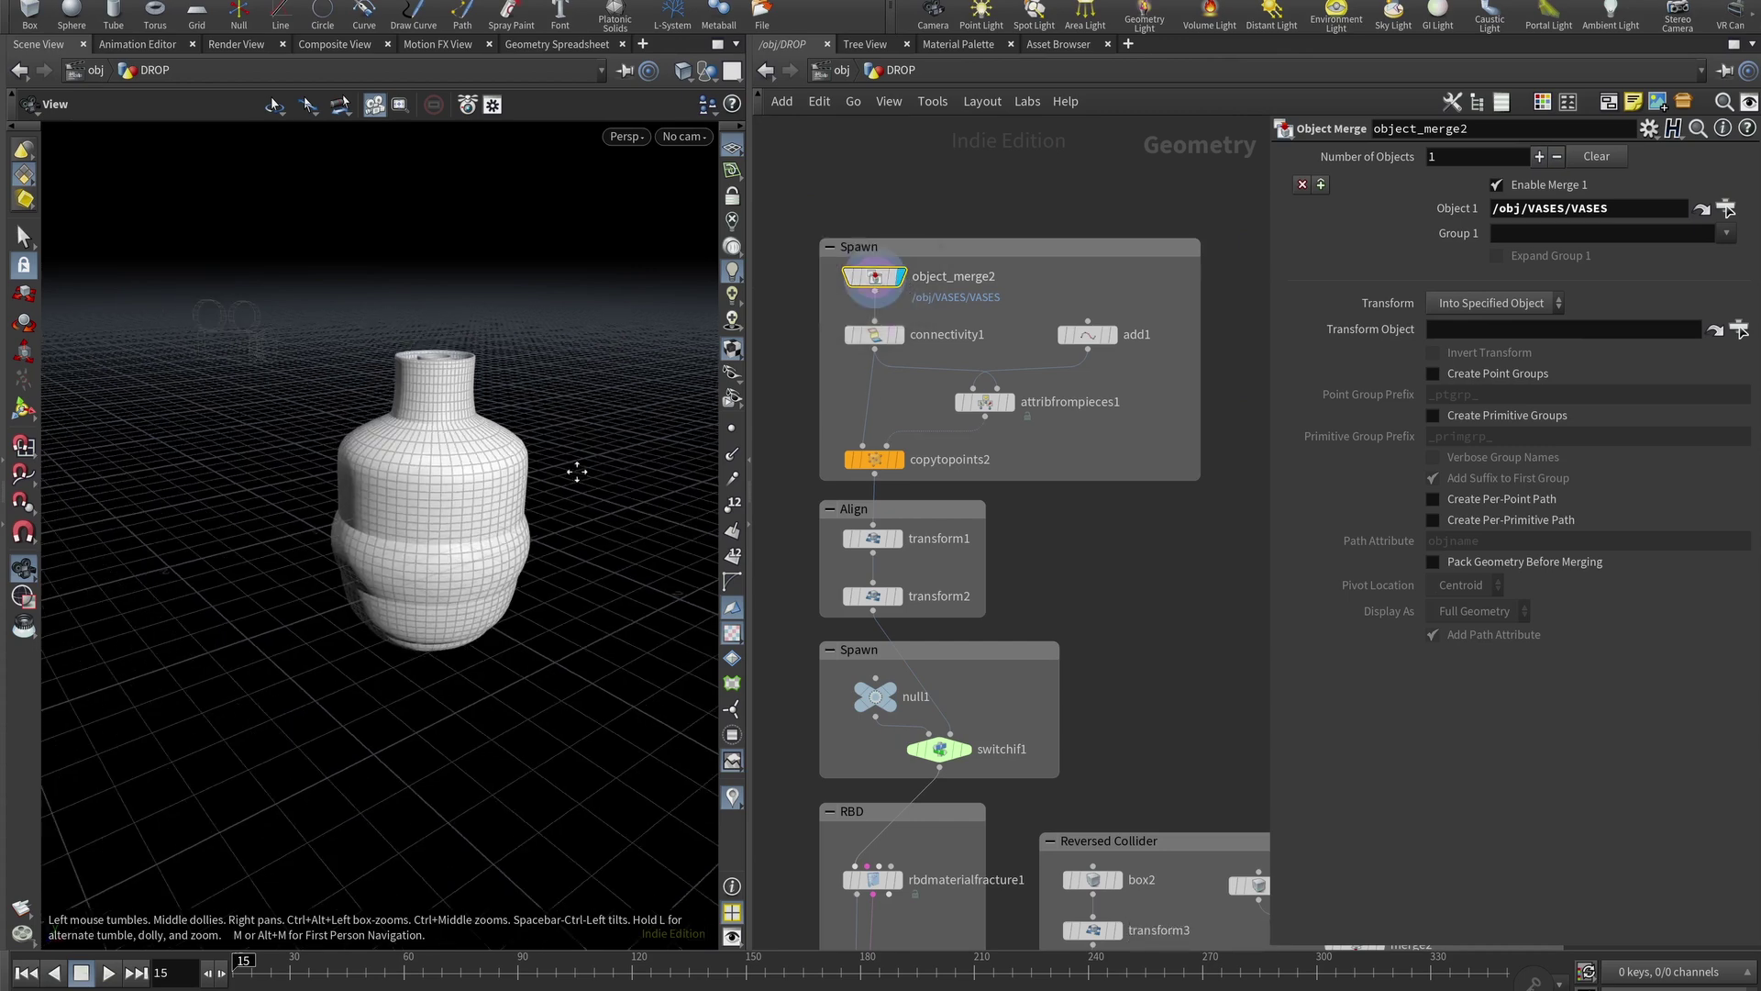
right_drag(575, 471, 564, 427)
Display connectivity1 and review its class attribute, and view the single point made by add1
click(900, 340)
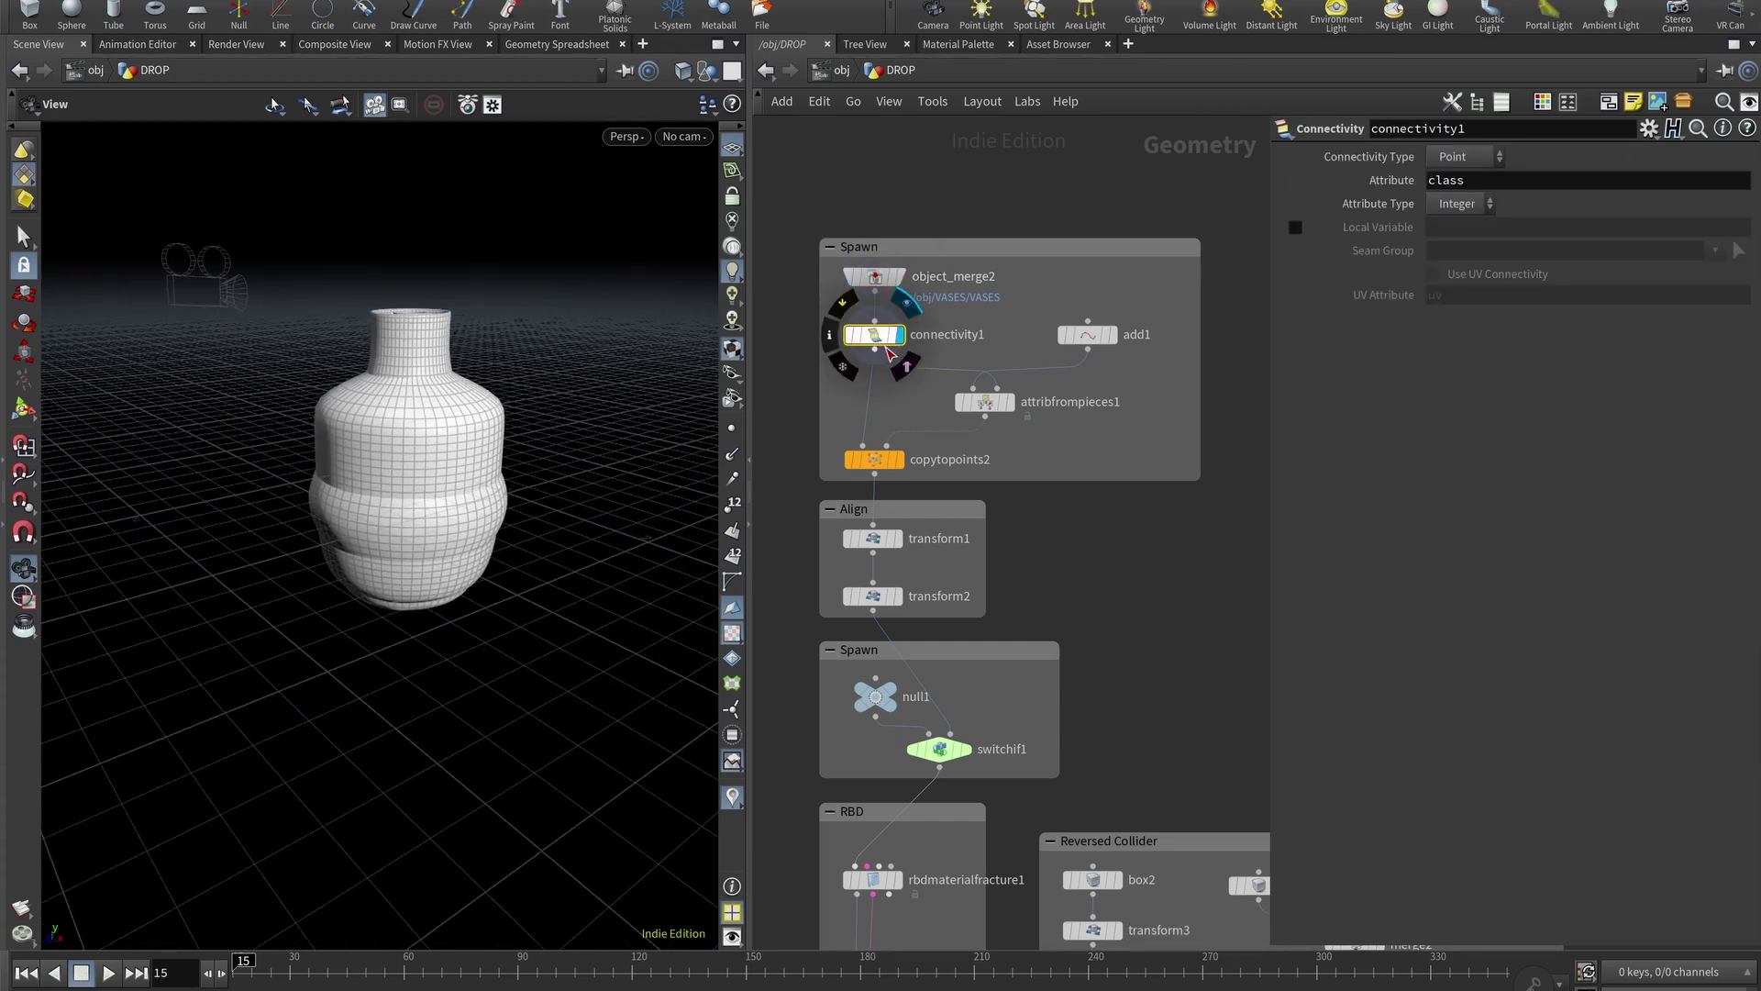
click(903, 338)
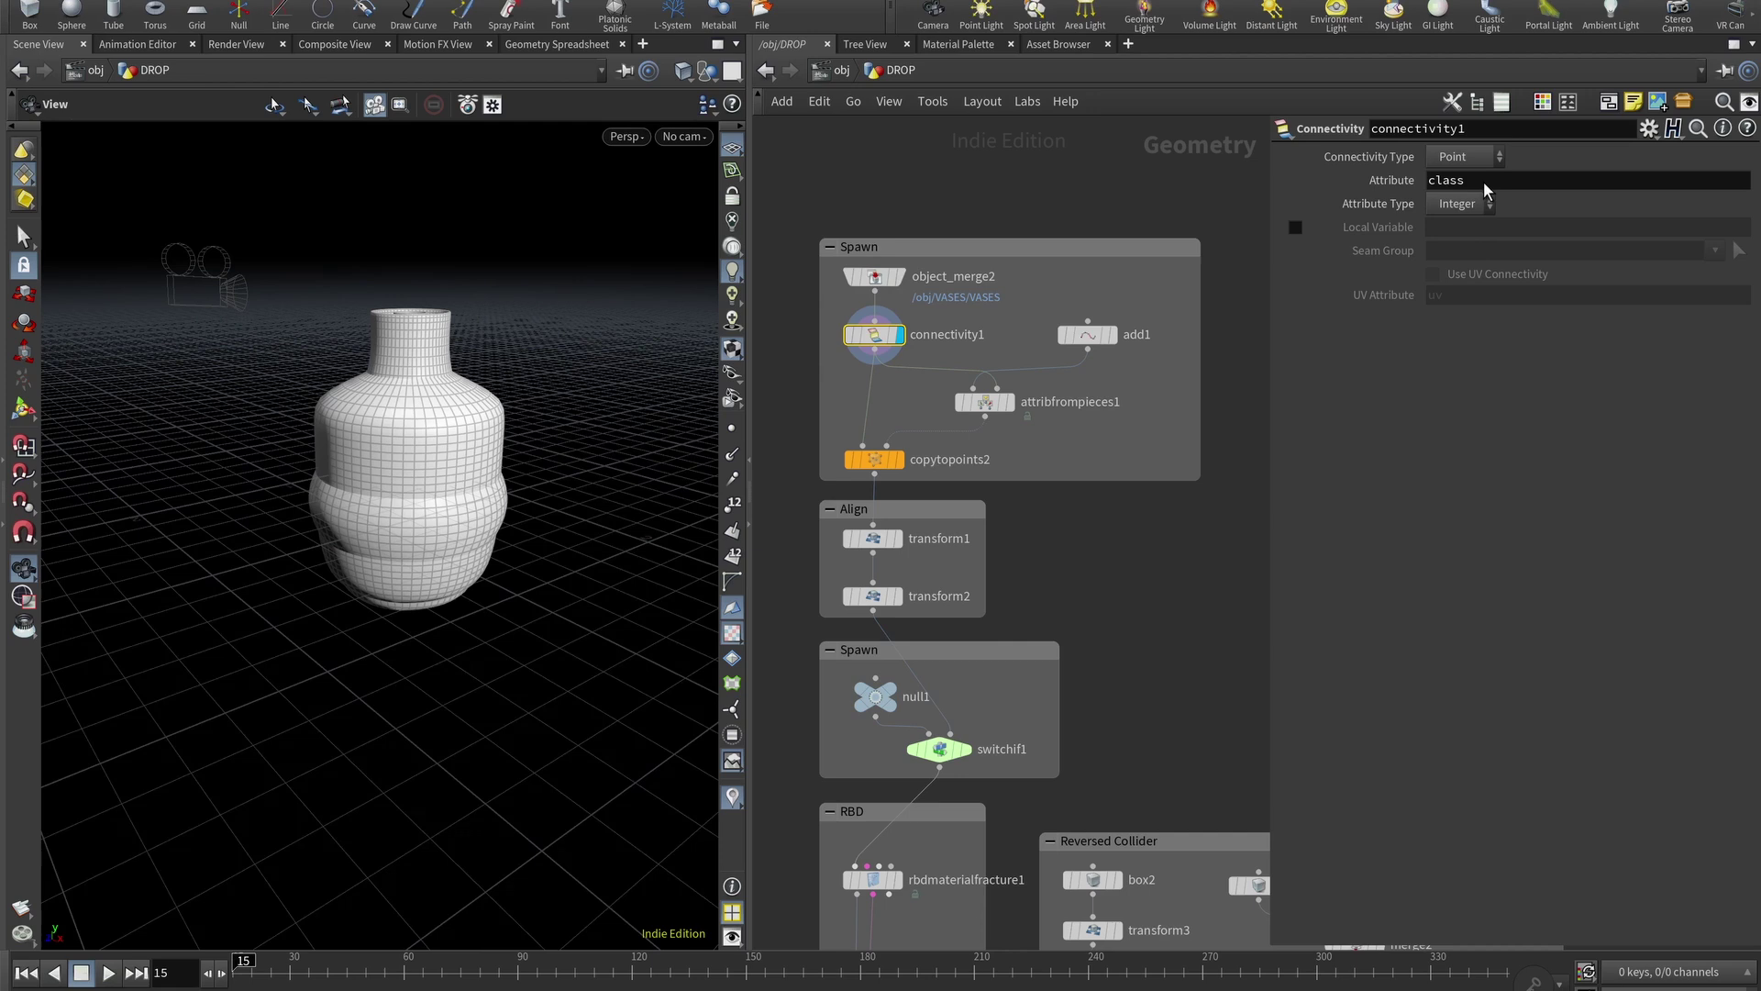
mouse_move(1117, 338)
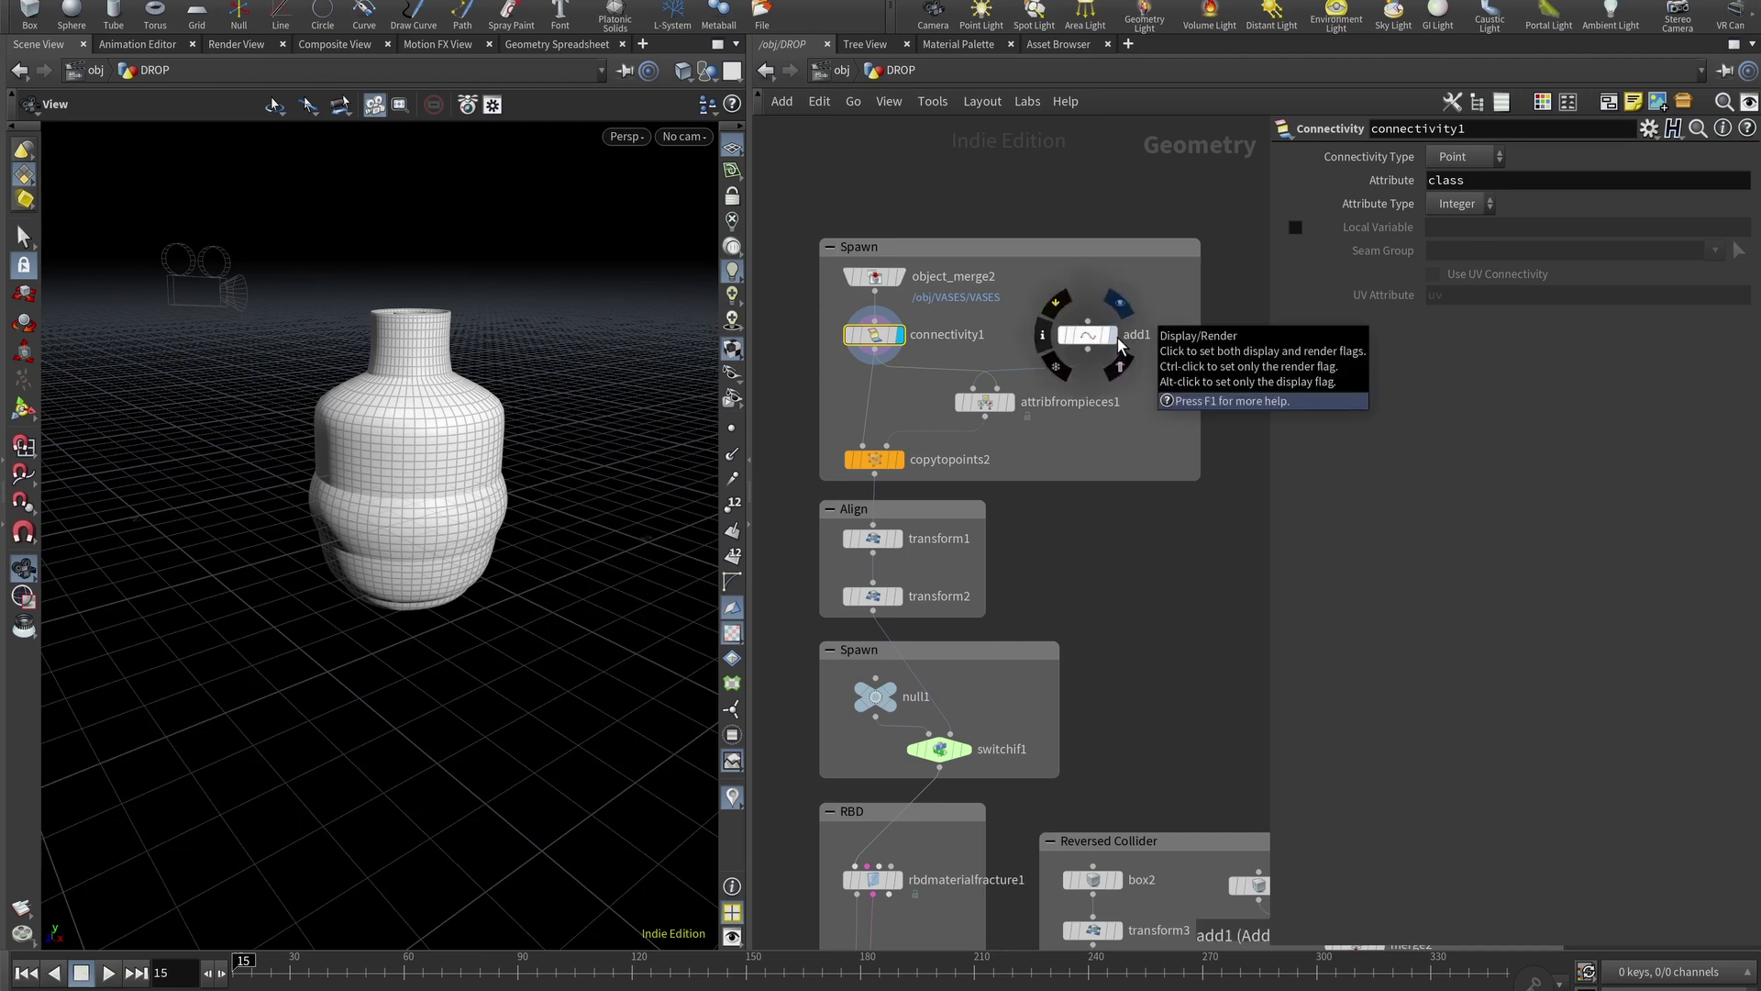
click(1114, 340)
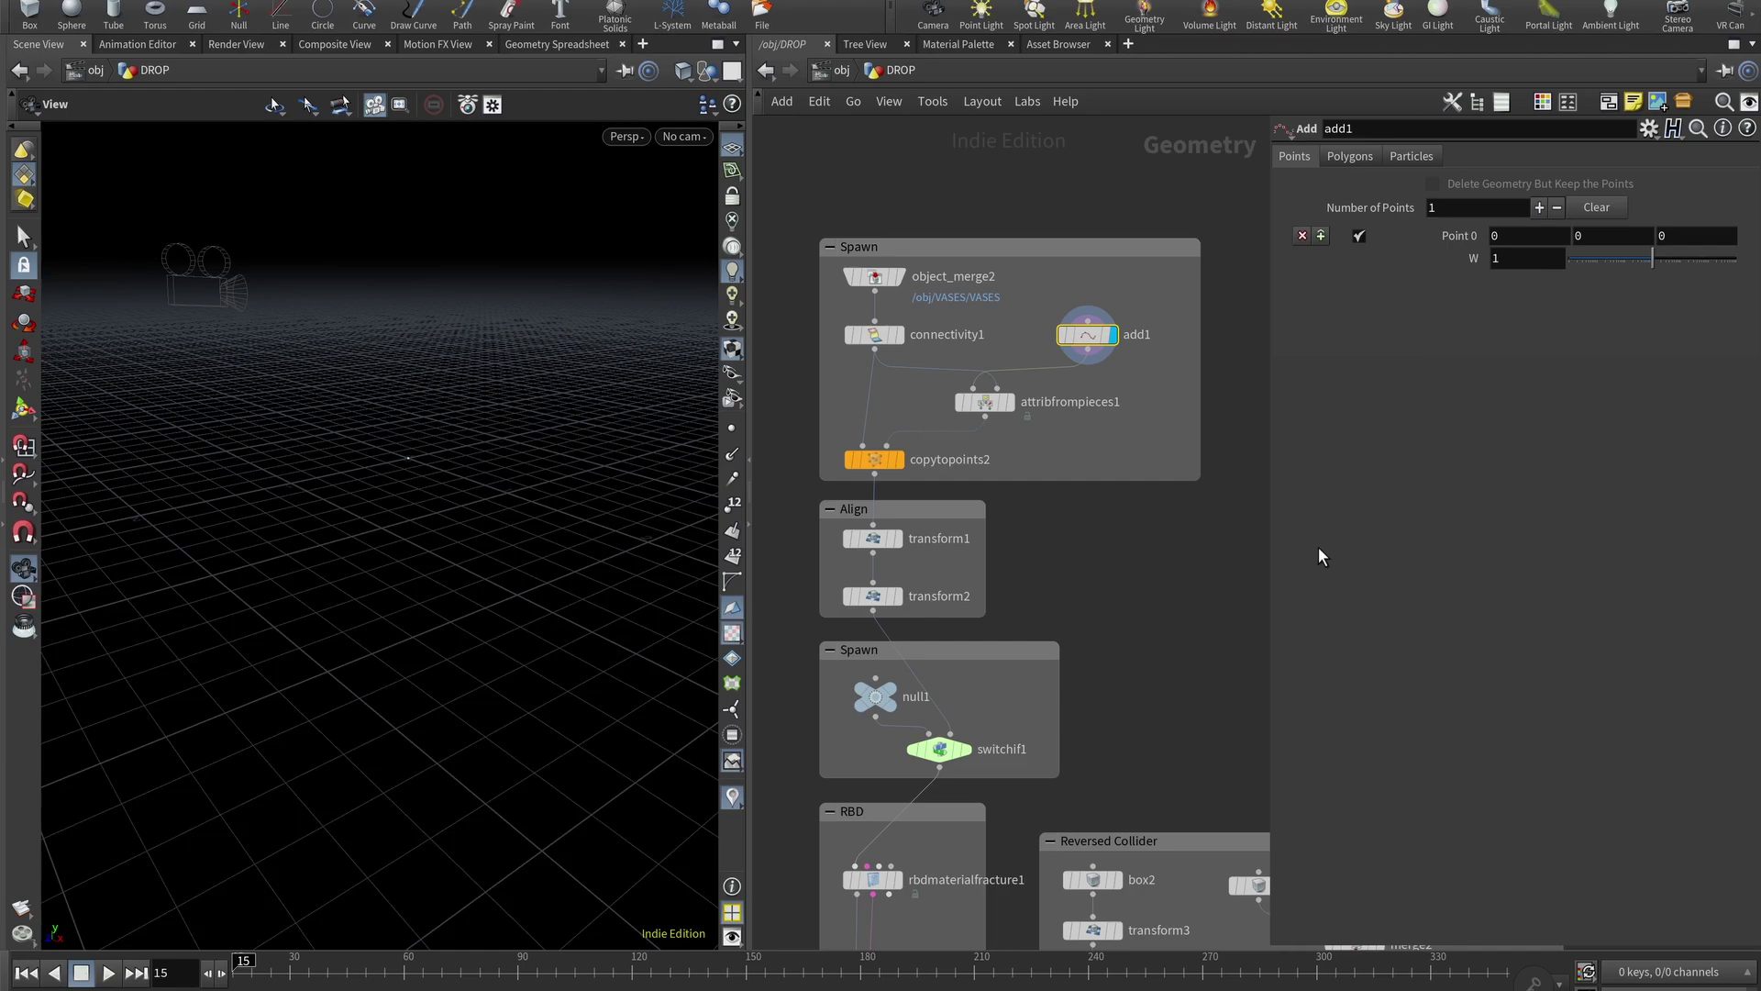
drag(403, 466, 395, 459)
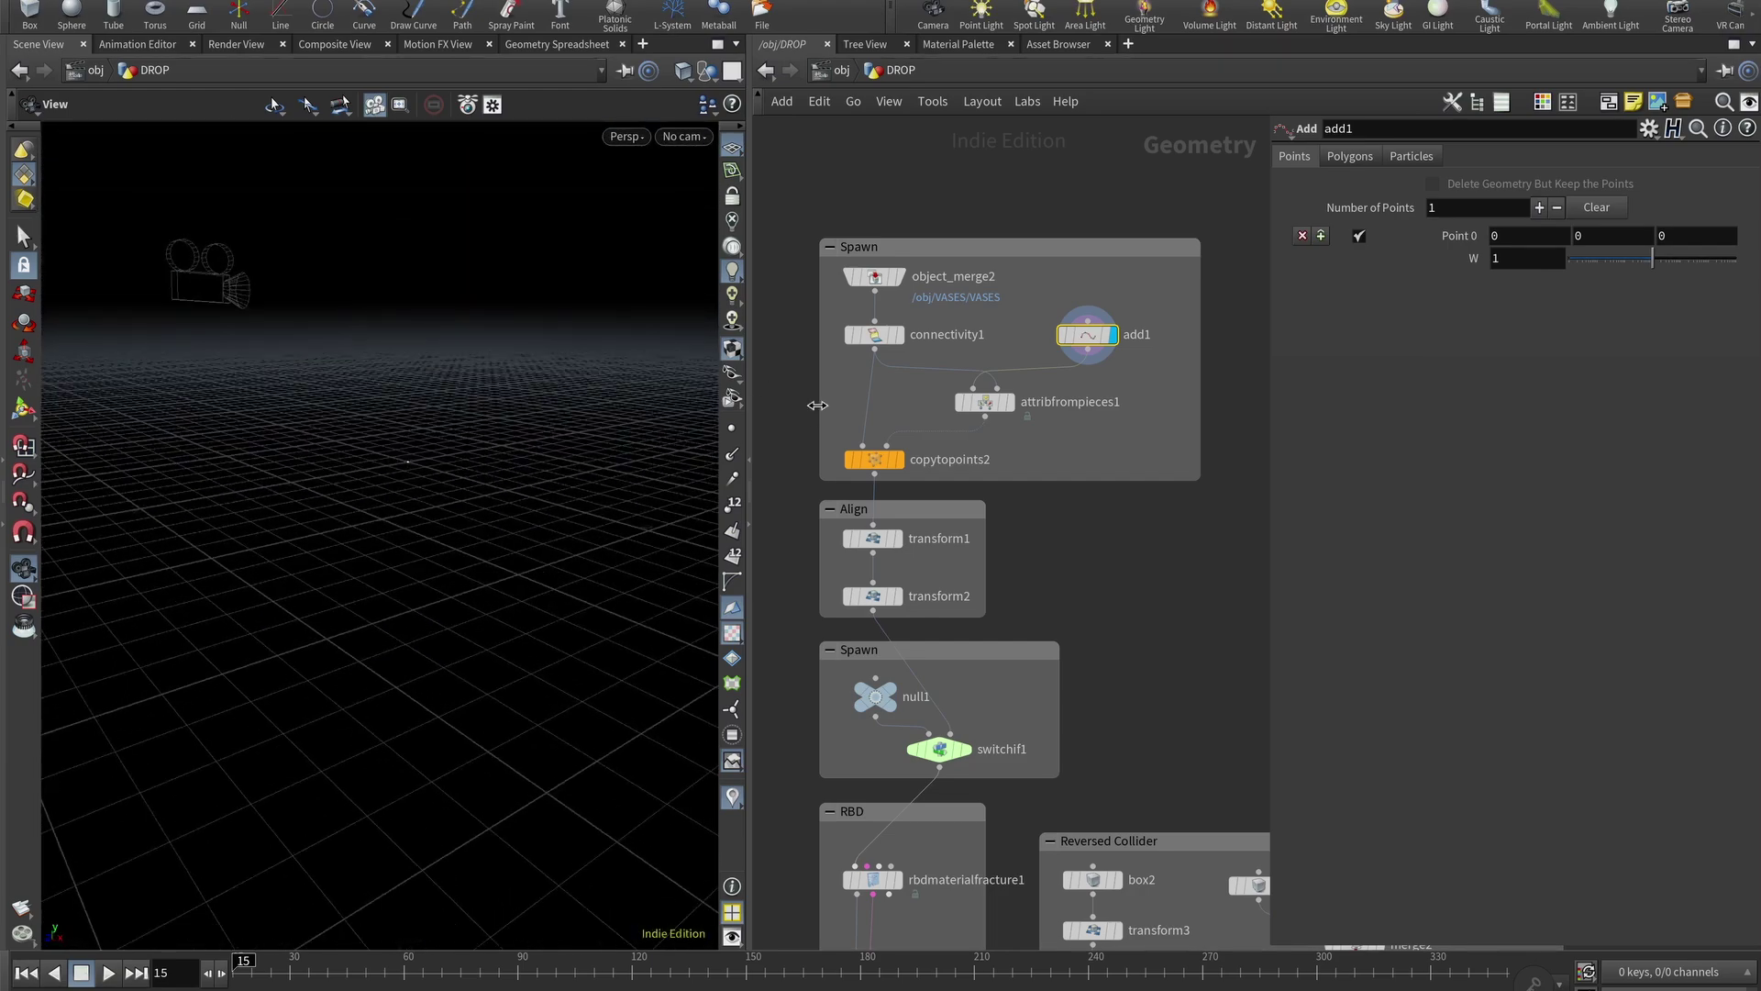
Display attribfrompieces1 and review its piece attribute, mode, seed and offset settings
click(984, 401)
mouse_move(981, 404)
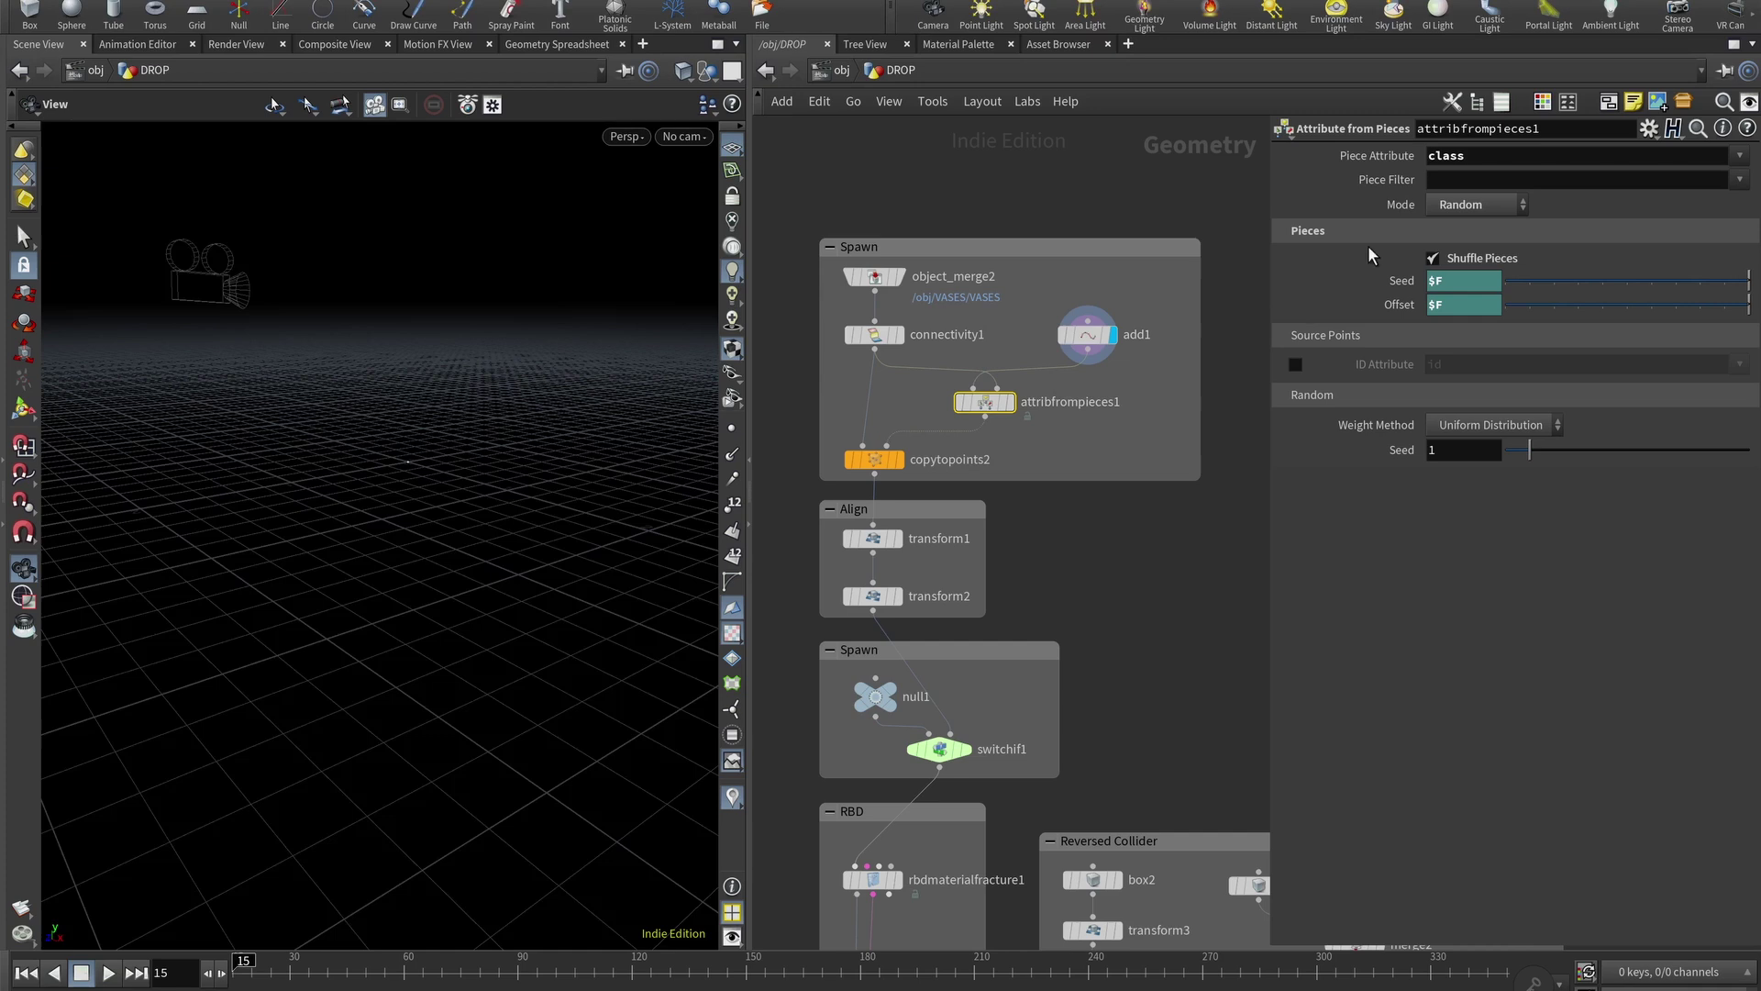
click(1468, 150)
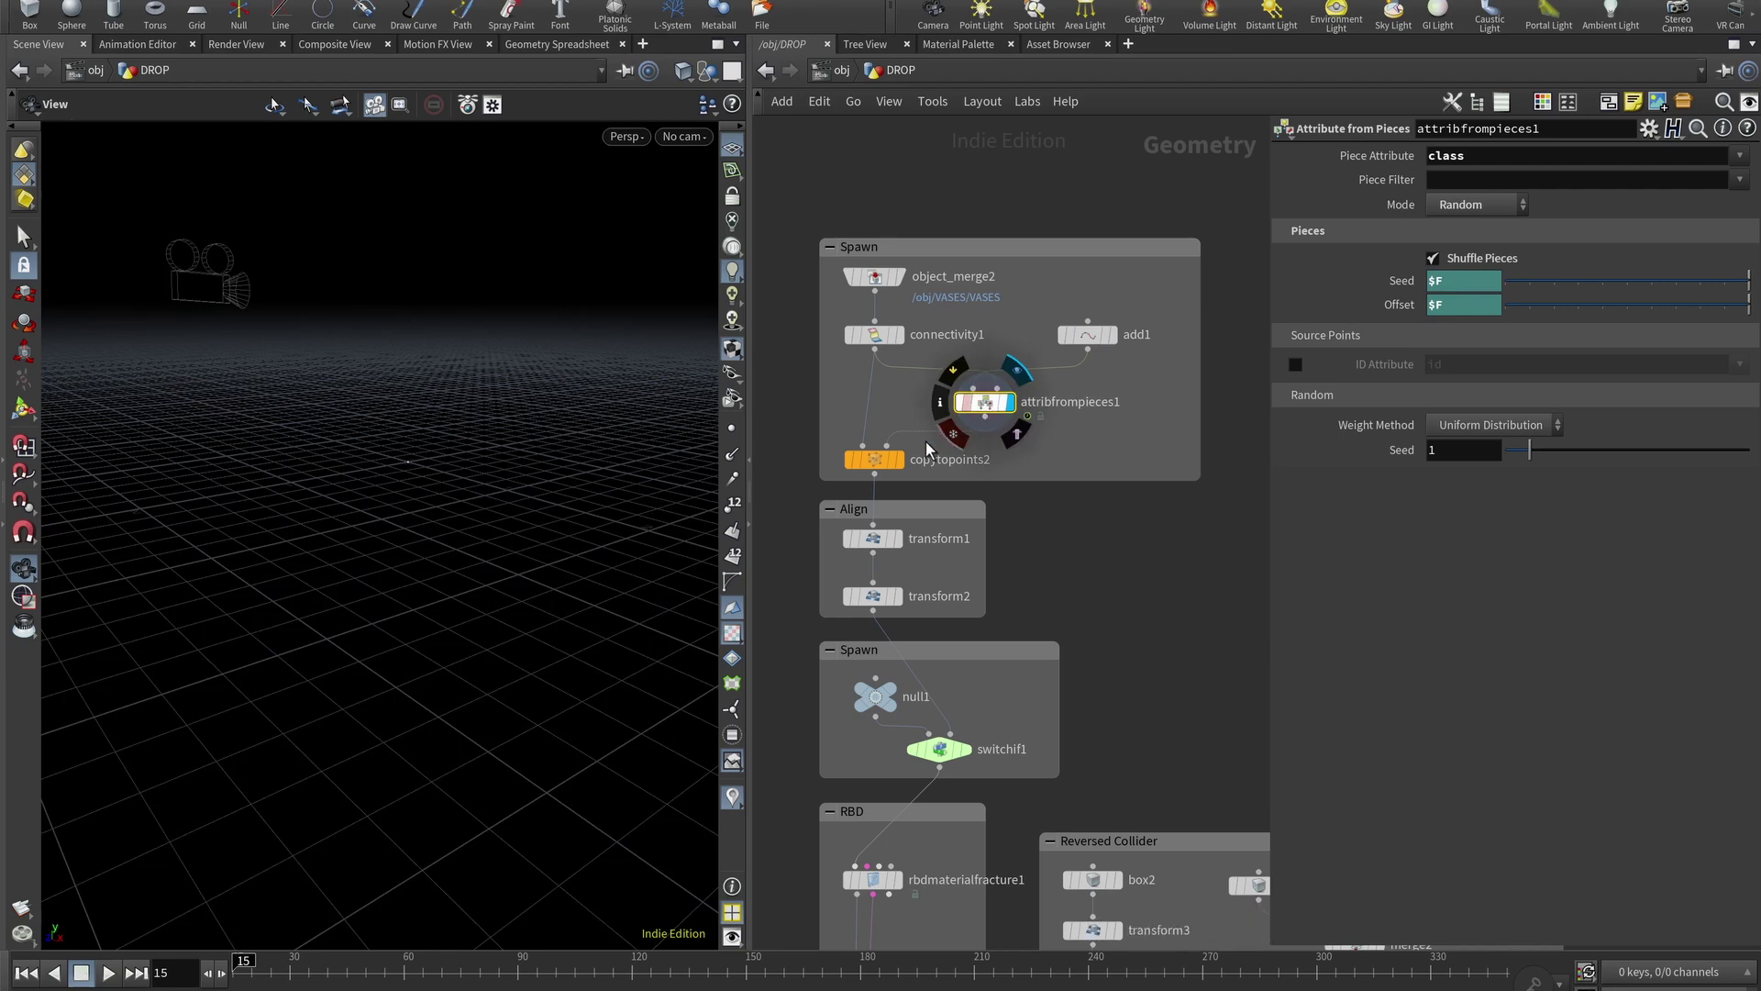
Review the piece attribute of copytopoints2, display its output and scrub the timeline to preview the spawned vases
mouse_move(867, 462)
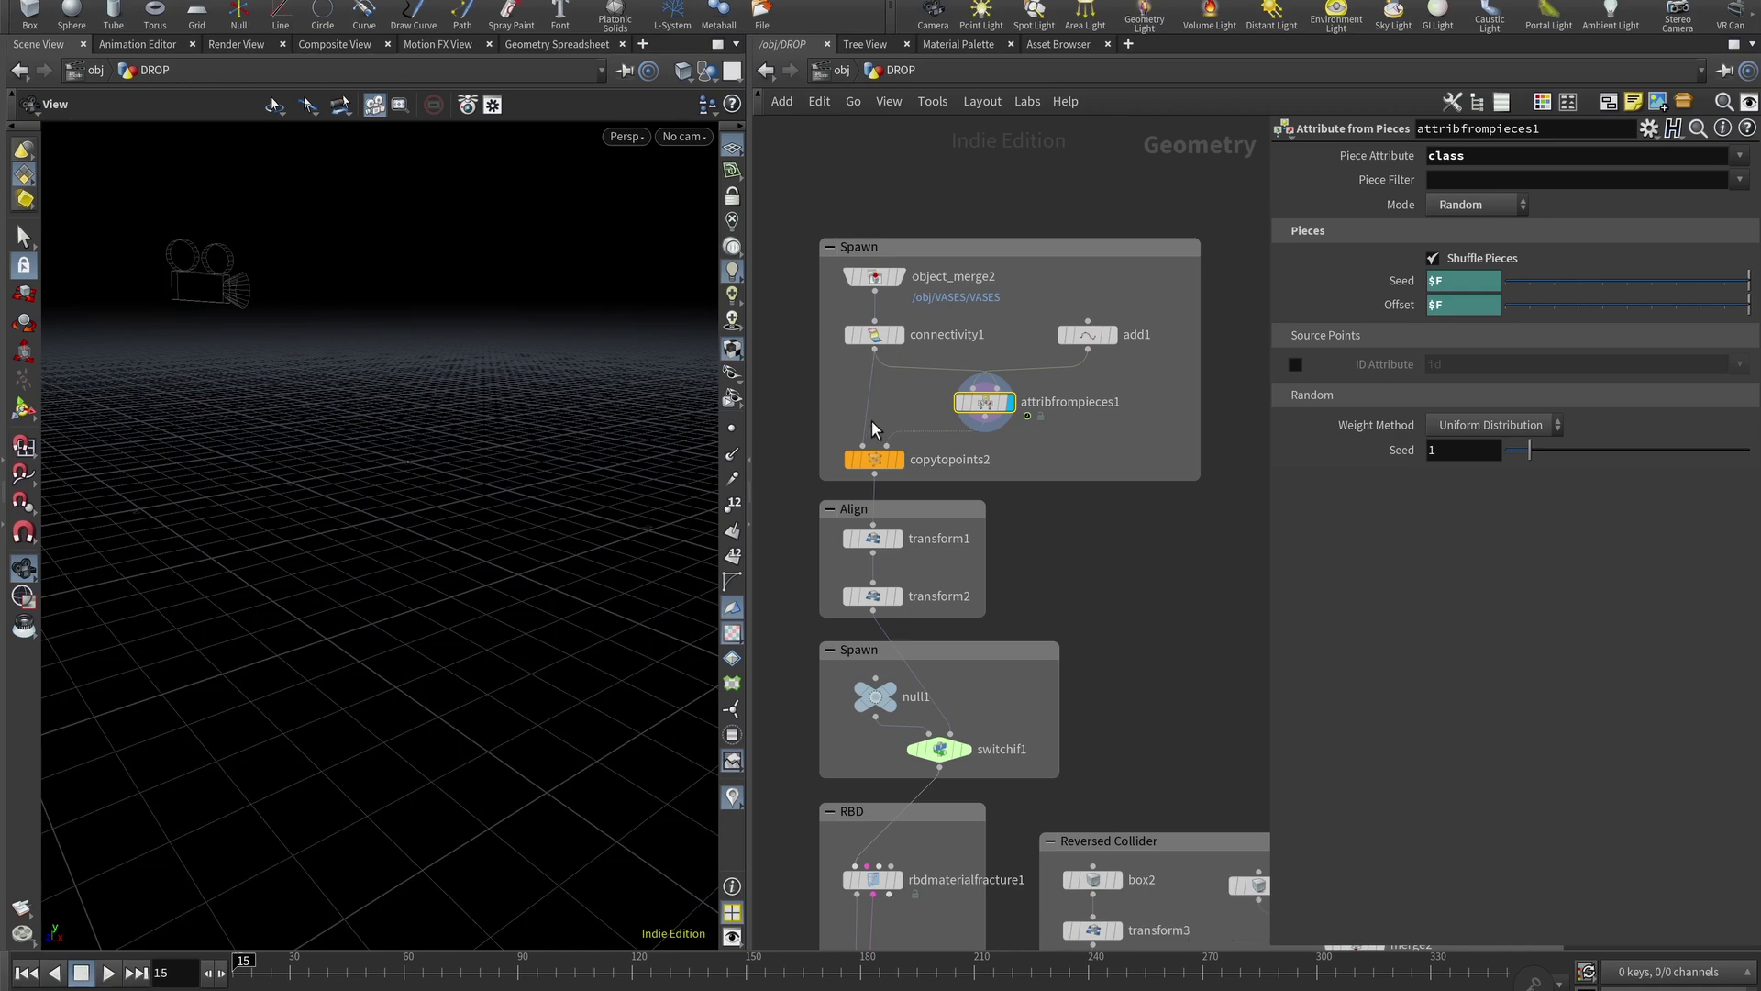
click(870, 460)
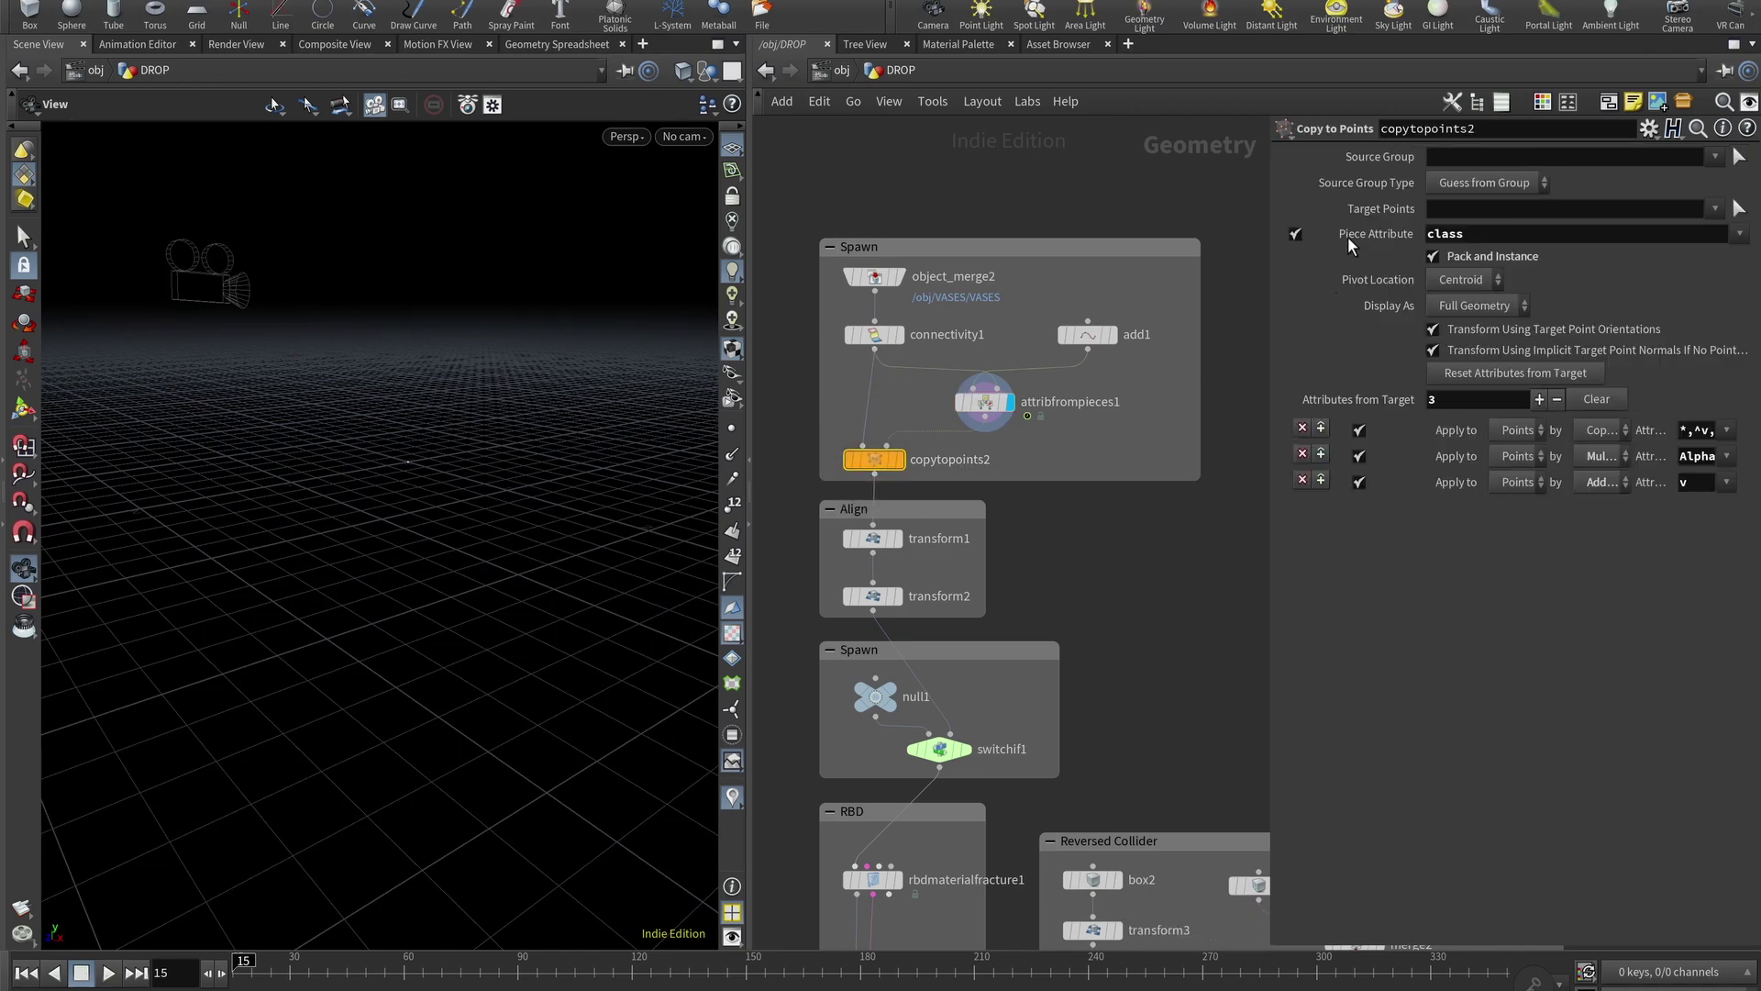
click(1482, 233)
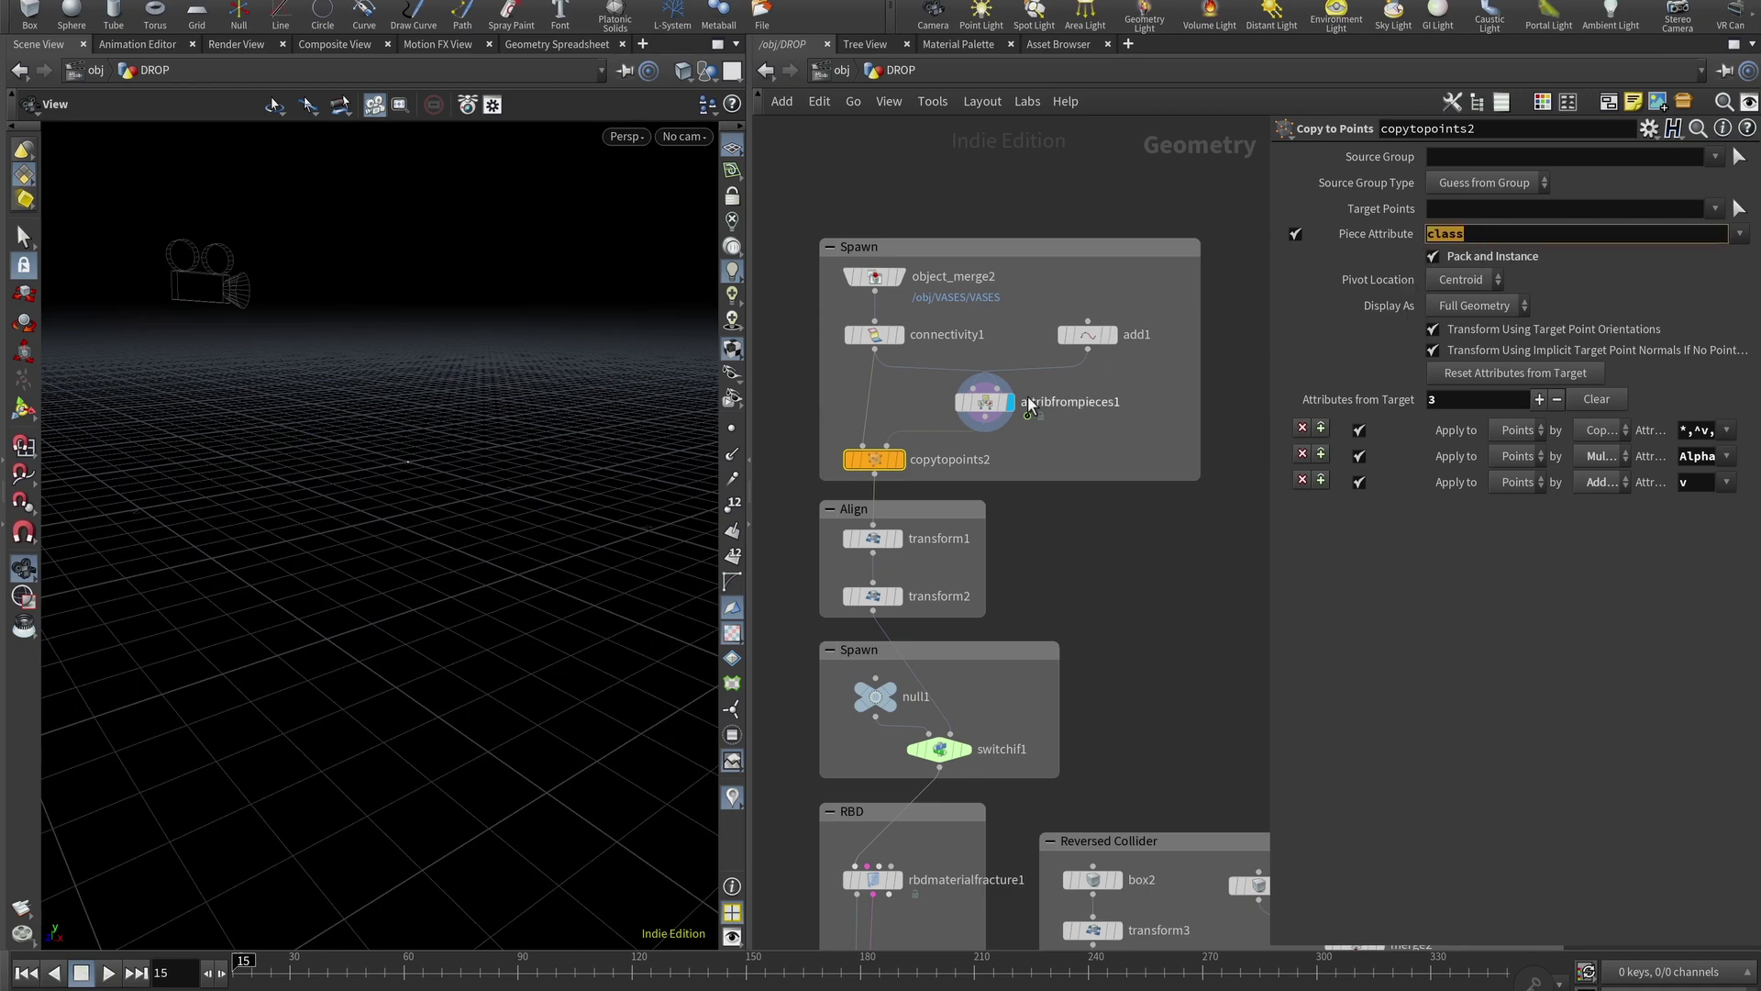
click(905, 460)
click(274, 963)
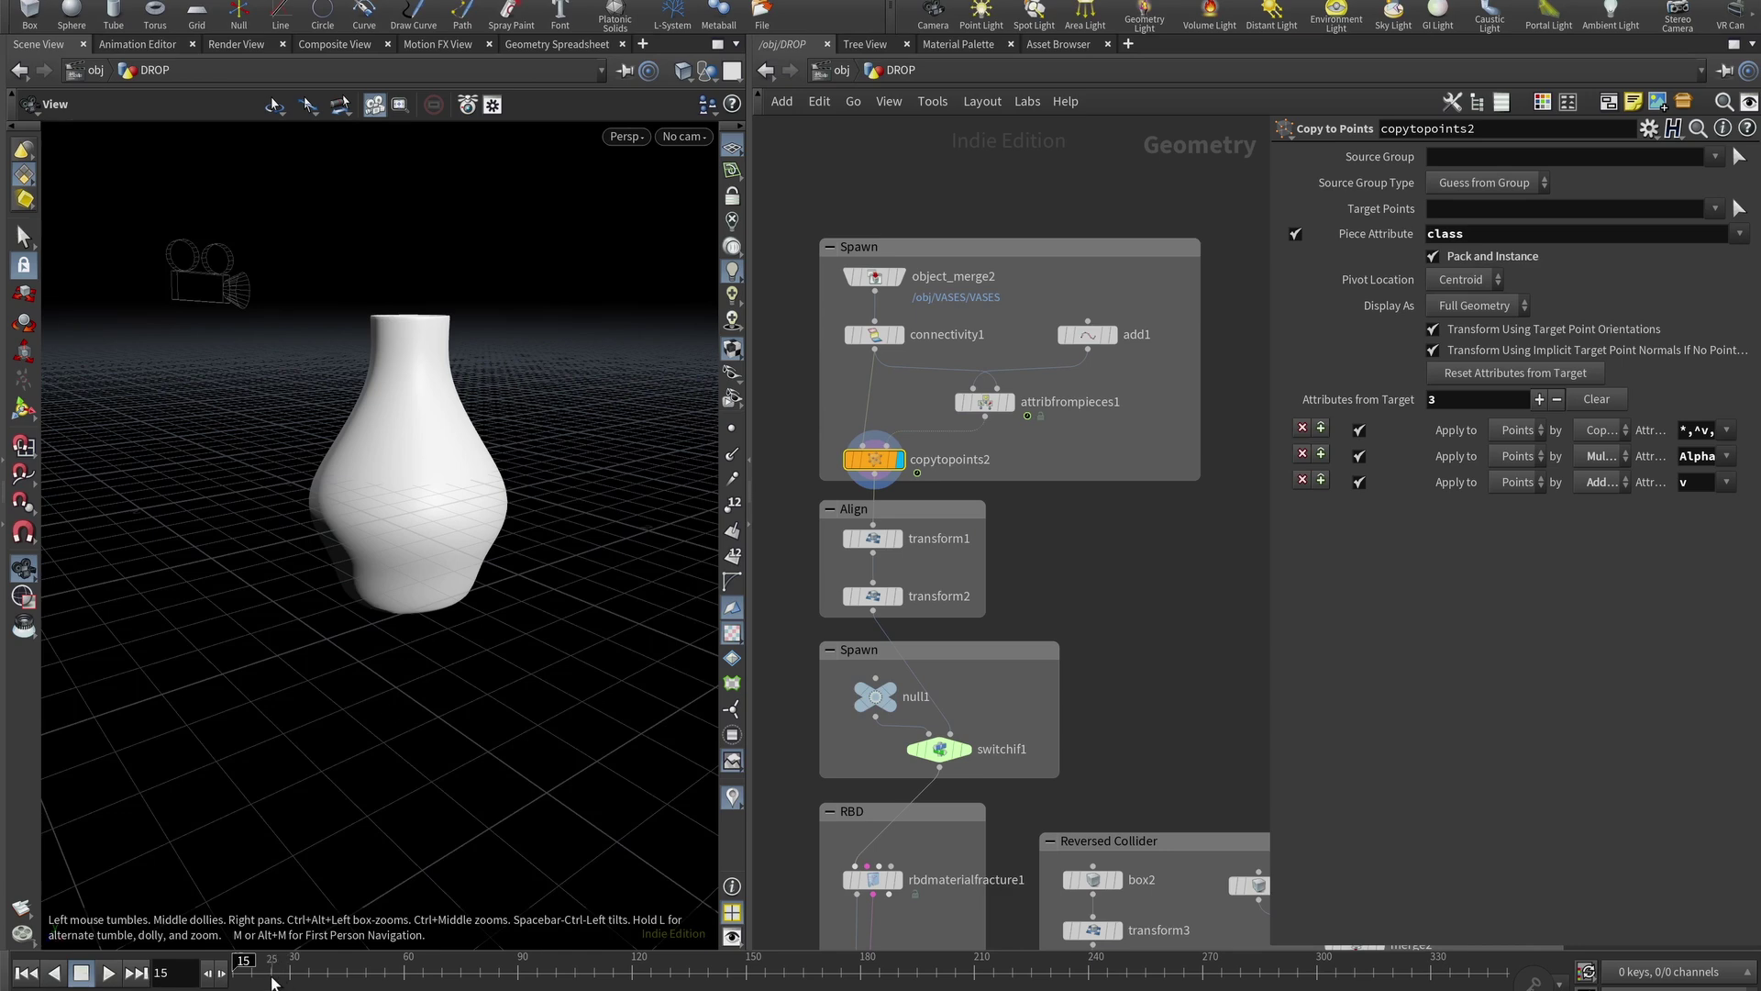
mouse_move(285, 968)
mouse_down()
mouse_move(547, 983)
mouse_move(1410, 971)
mouse_move(292, 973)
mouse_up()
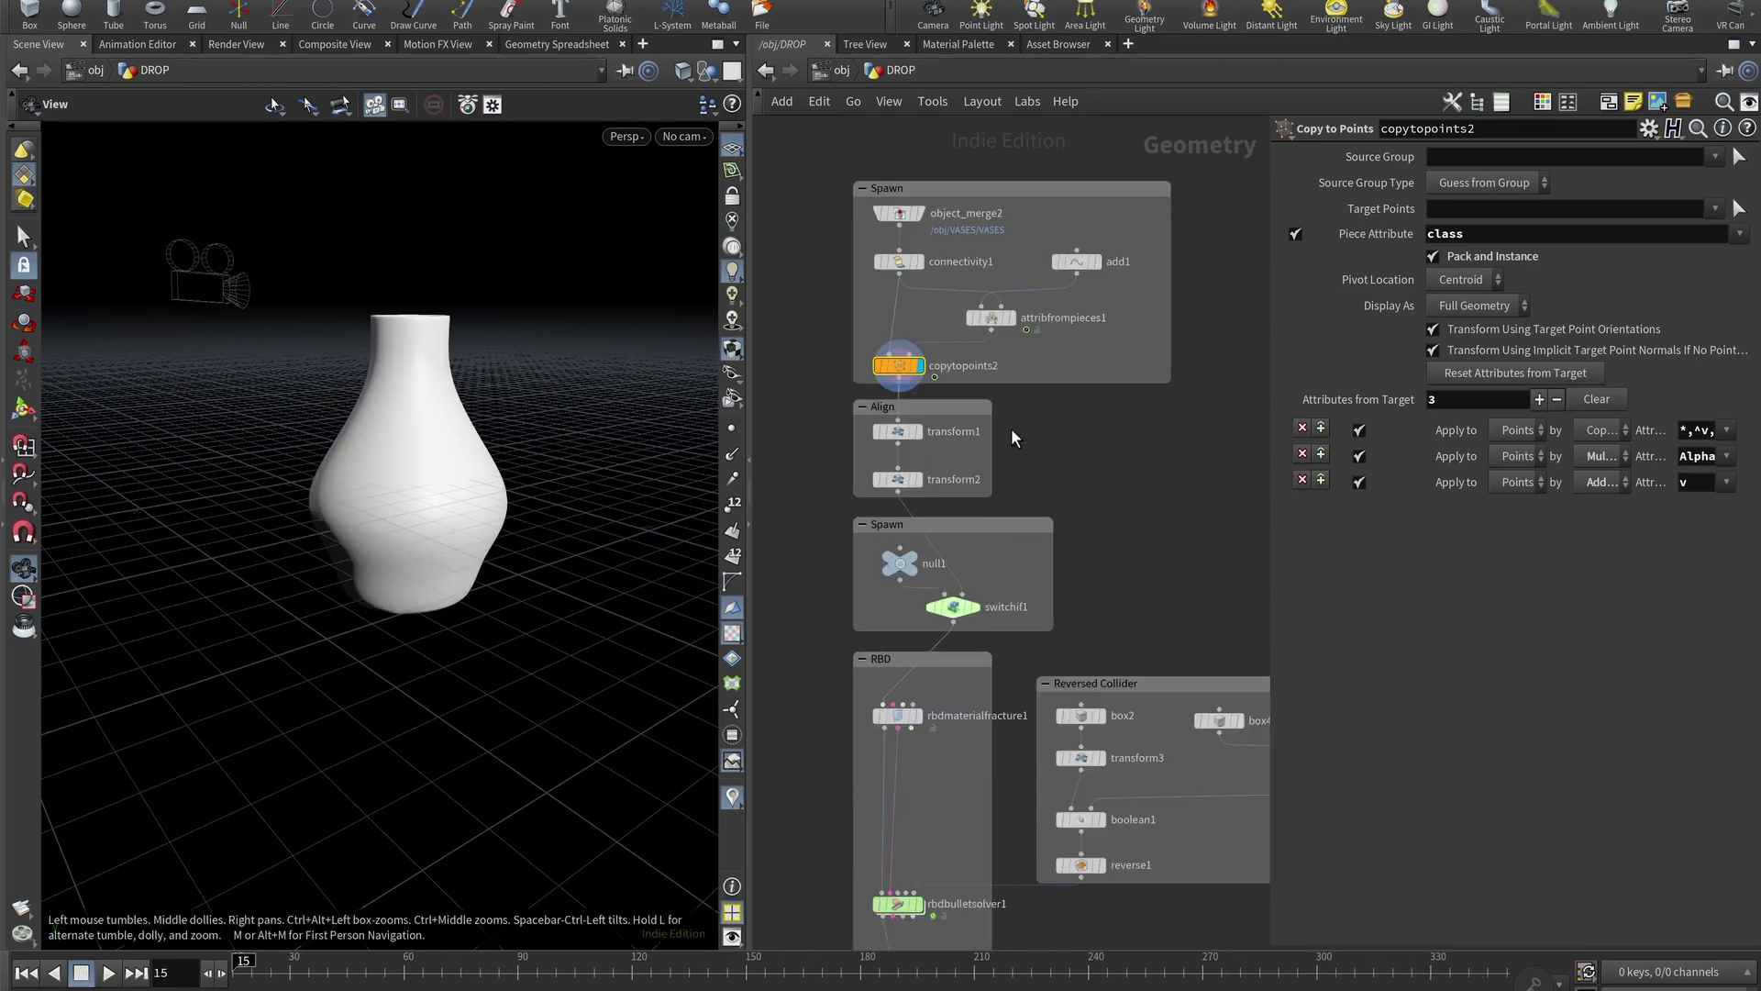
Display transform1 in the Align group and check how it moves the vase's centroid to the origin
scroll(513, 562, down, 1)
drag(511, 560, 411, 495)
click(918, 431)
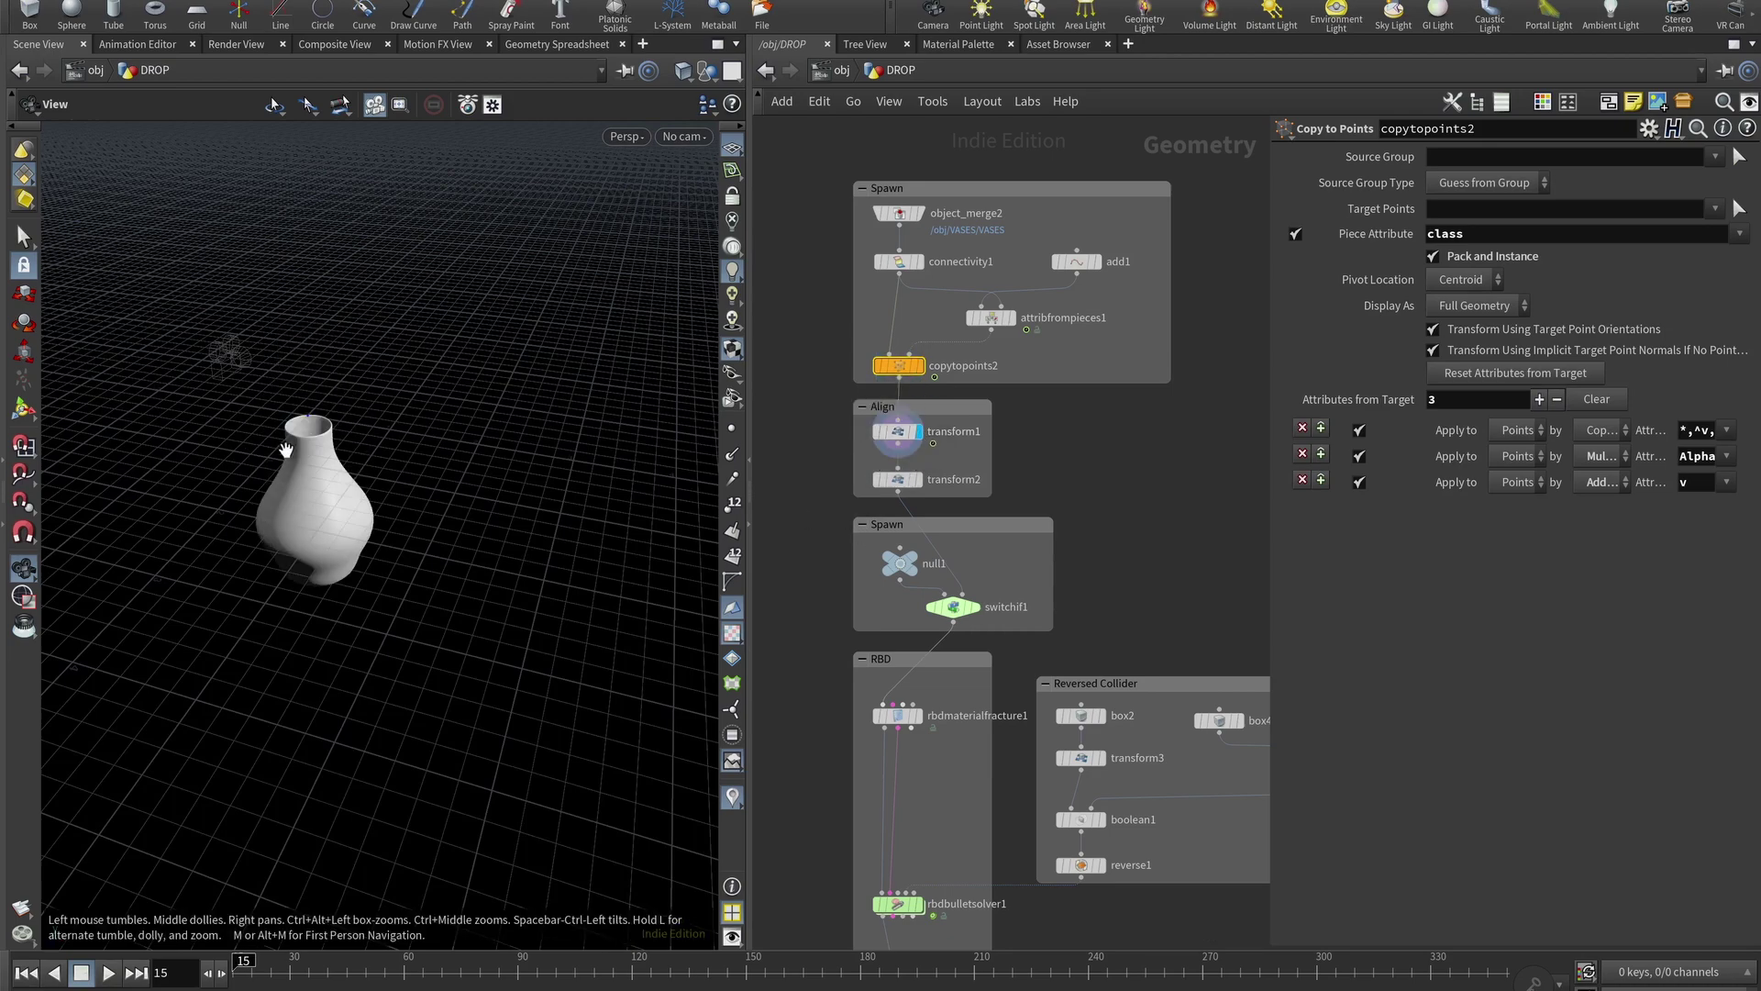
click(899, 431)
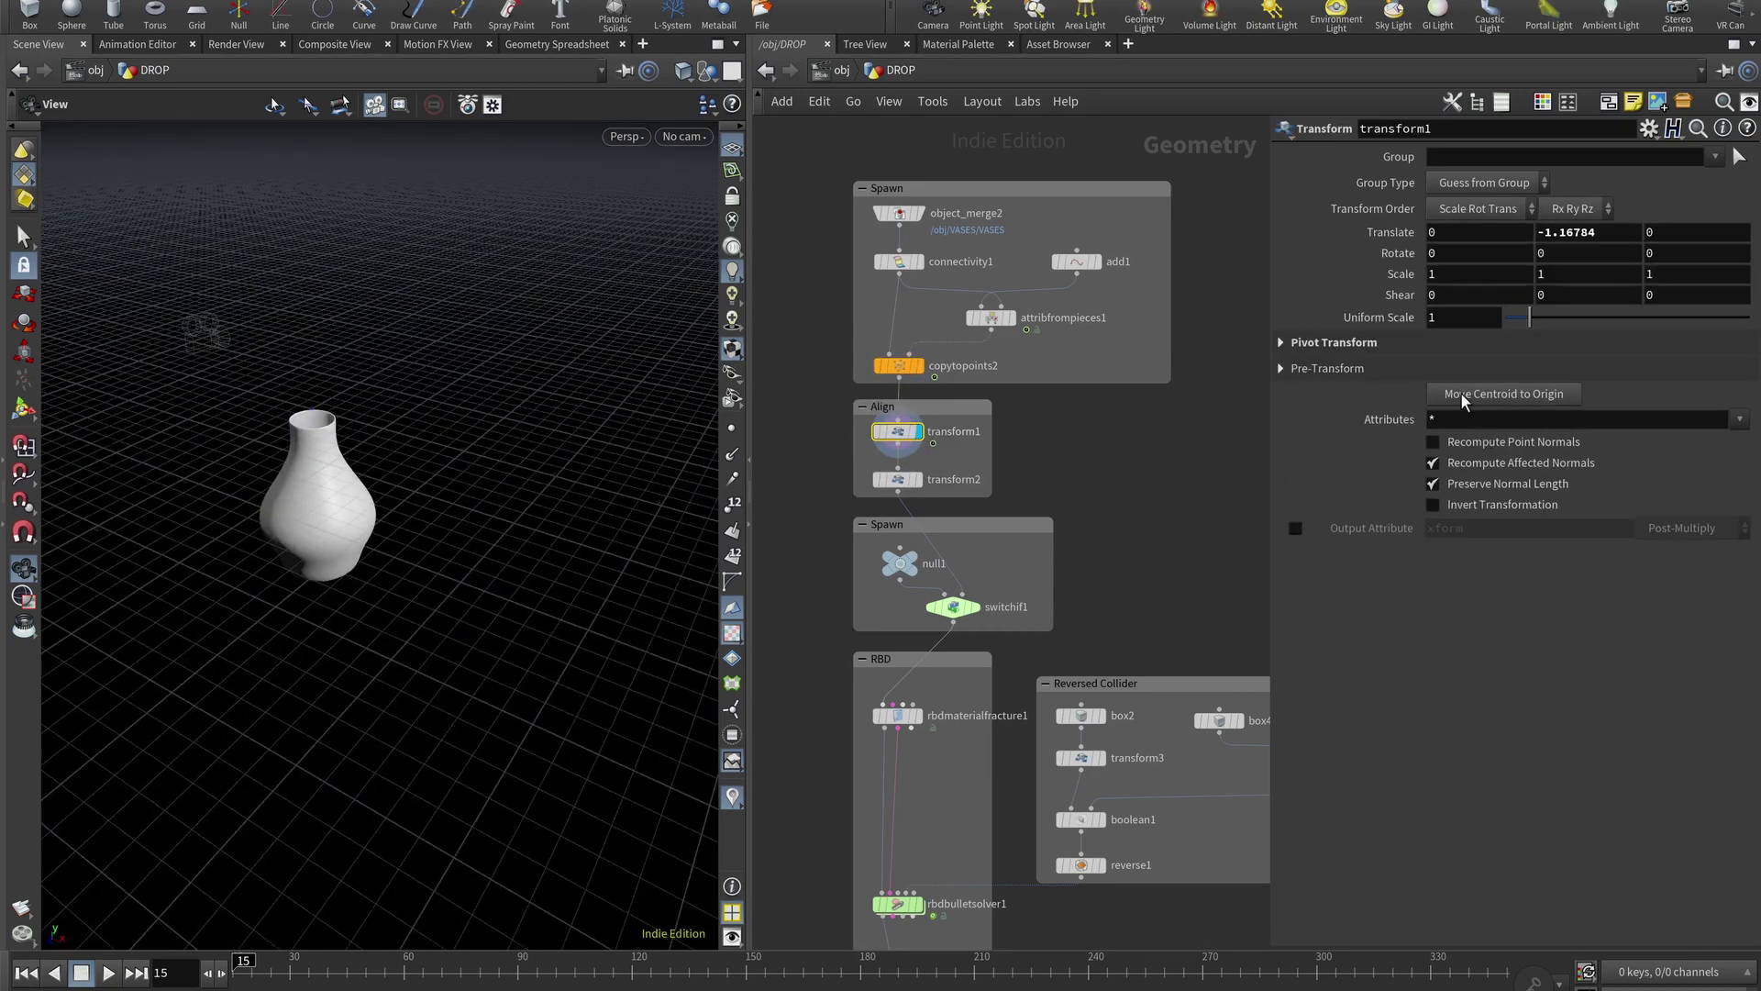
drag(450, 458, 356, 464)
Display transform2 and examine its translate, rotate and uniform scale settings
click(907, 482)
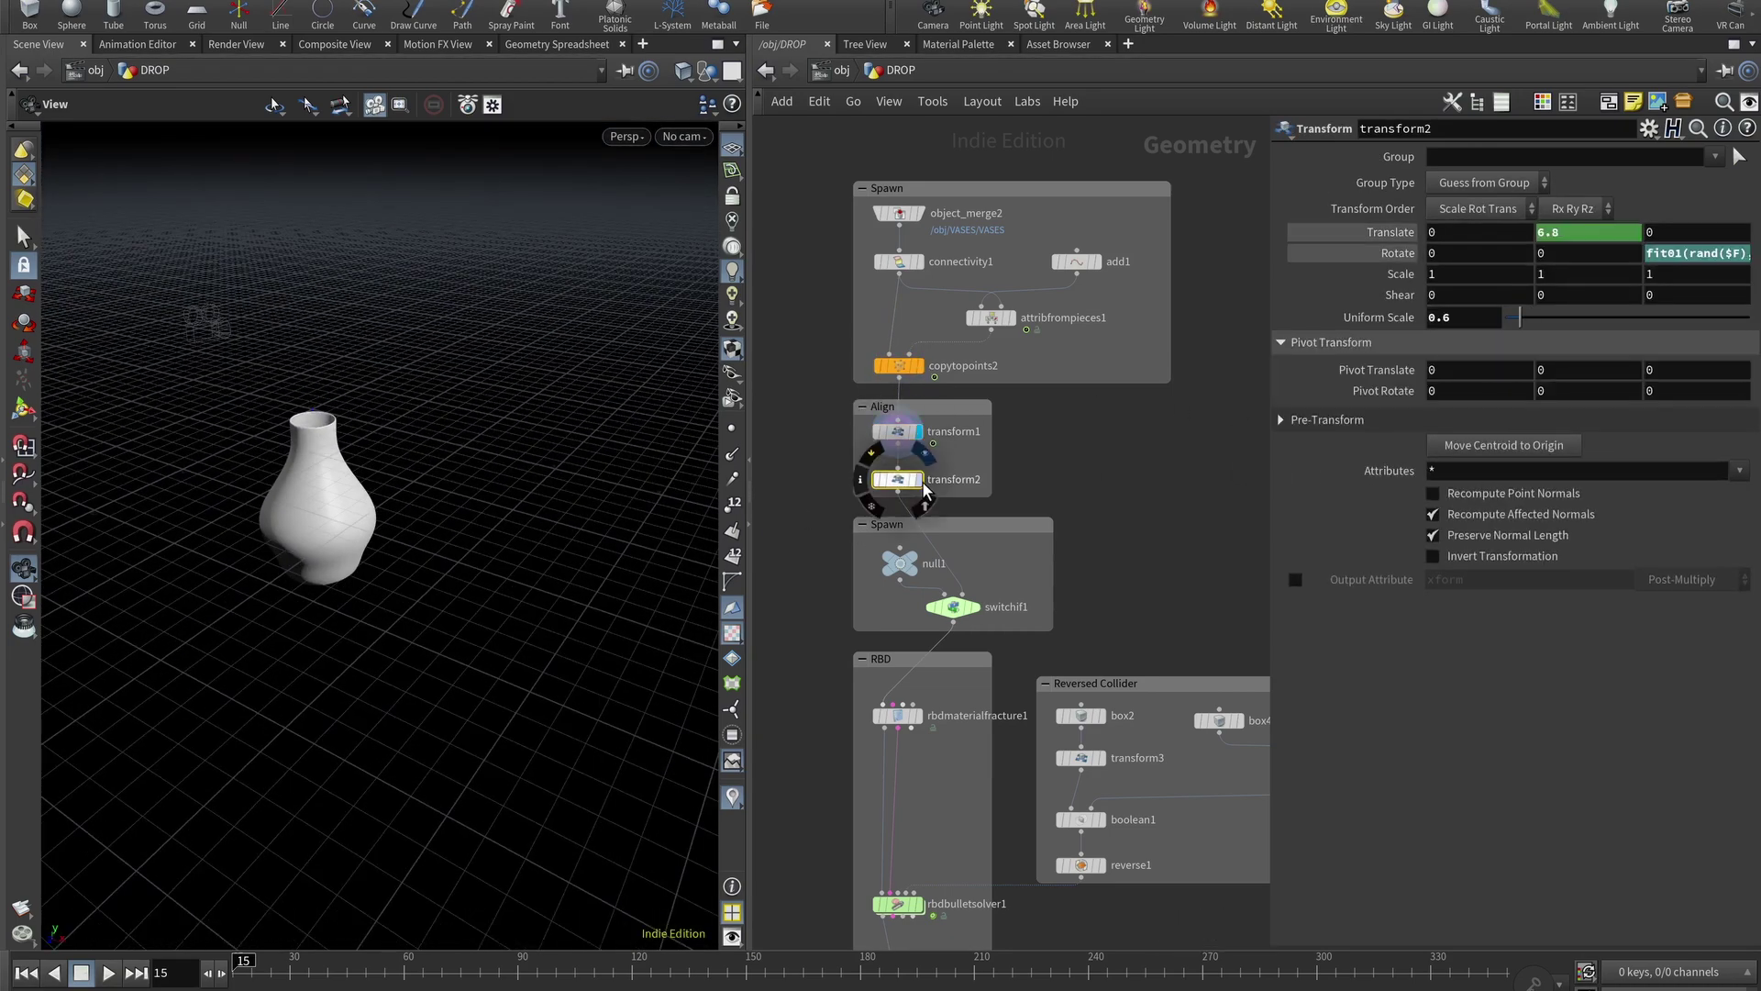
click(917, 479)
drag(492, 523, 503, 512)
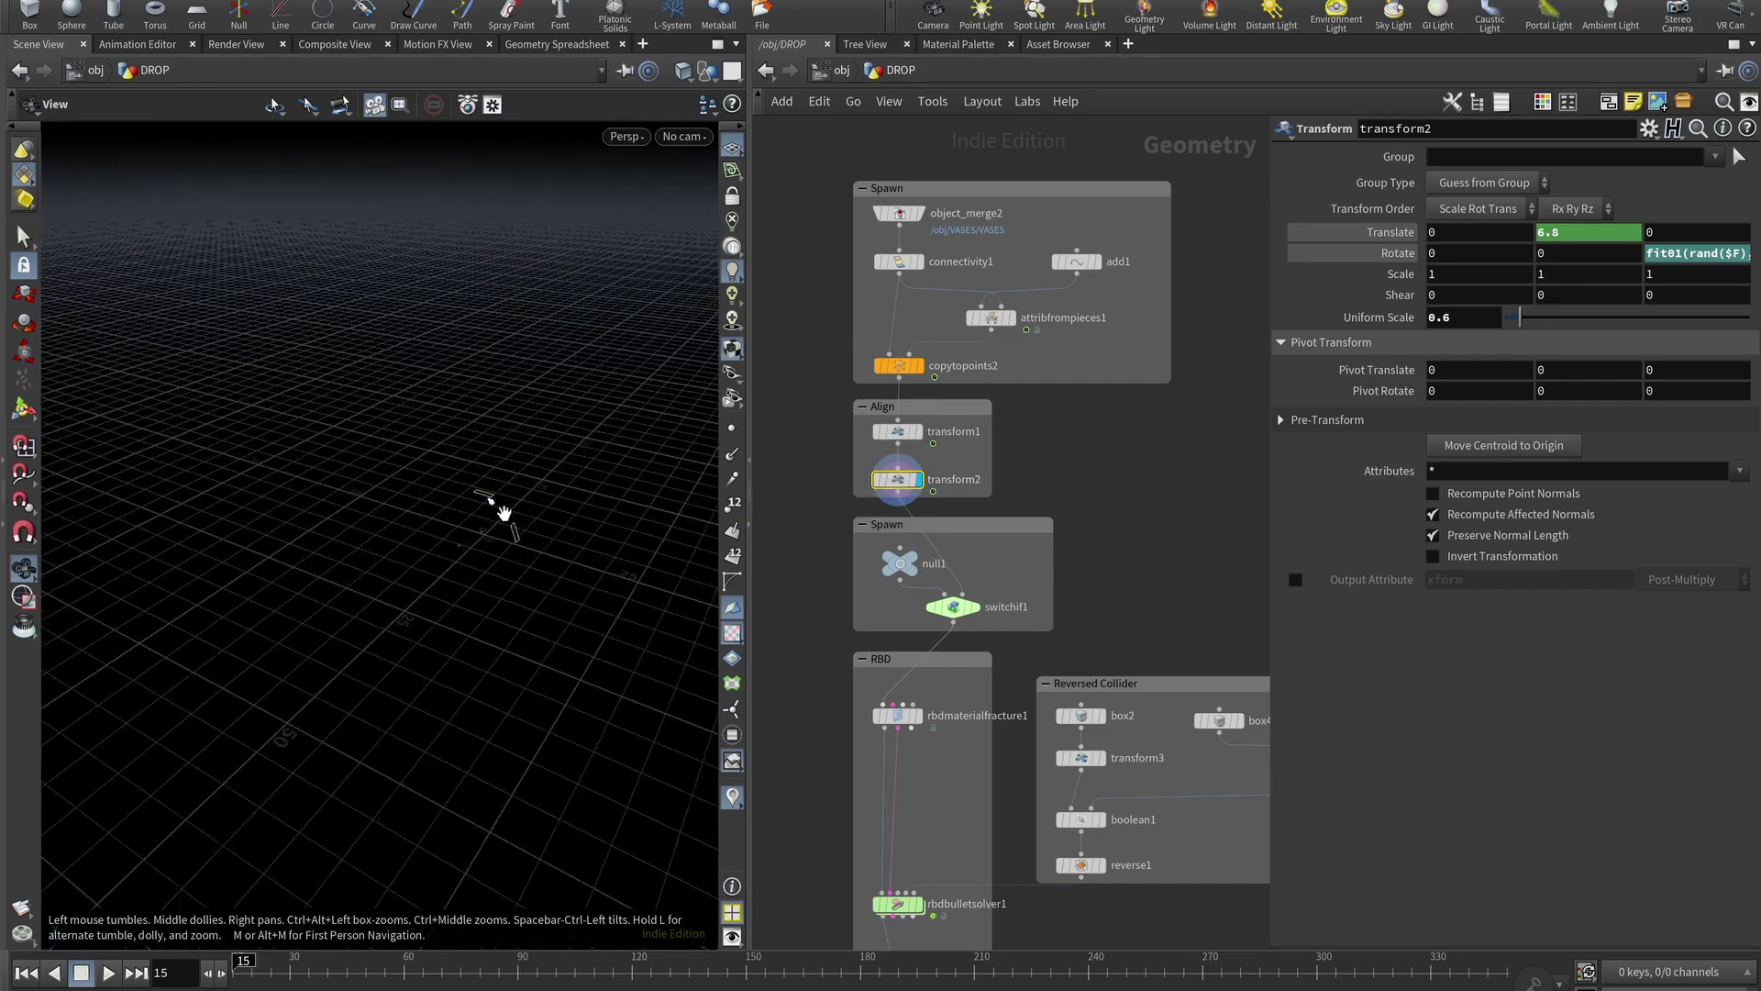
Inspect the random Z rotation expression on transform2 and scrub the timeline to frame 29 to check the tilted vase
scroll(496, 503, up, 10)
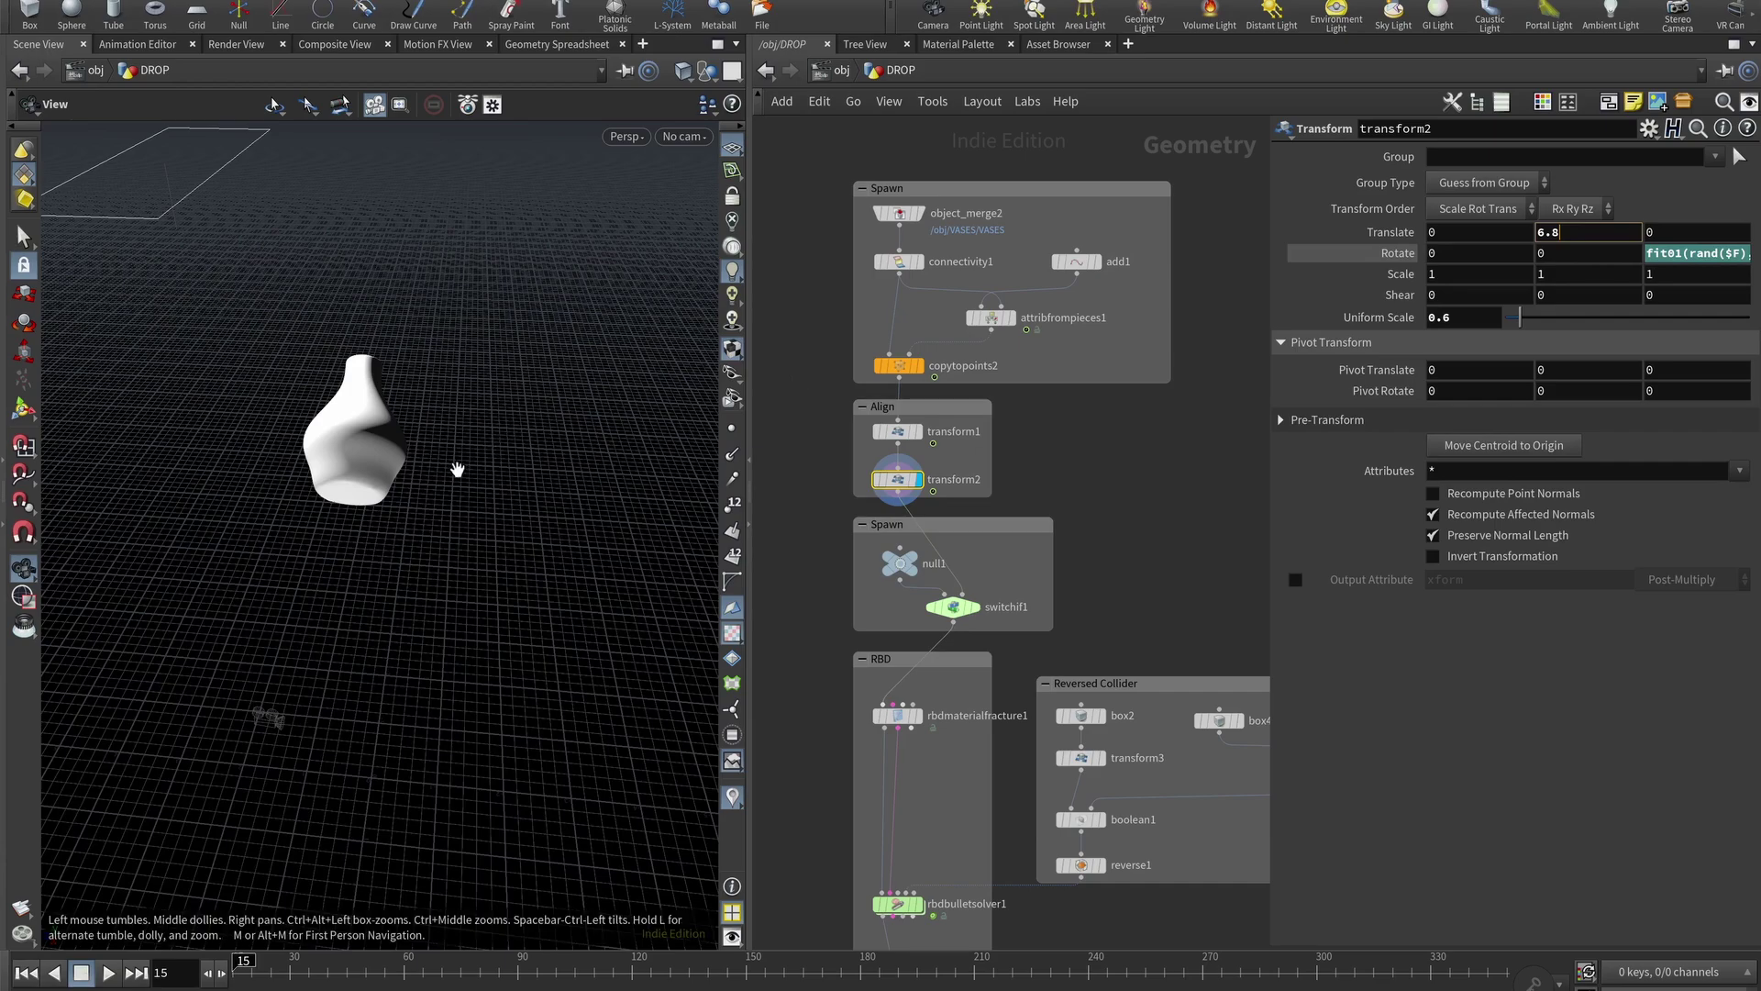
drag(456, 470, 492, 420)
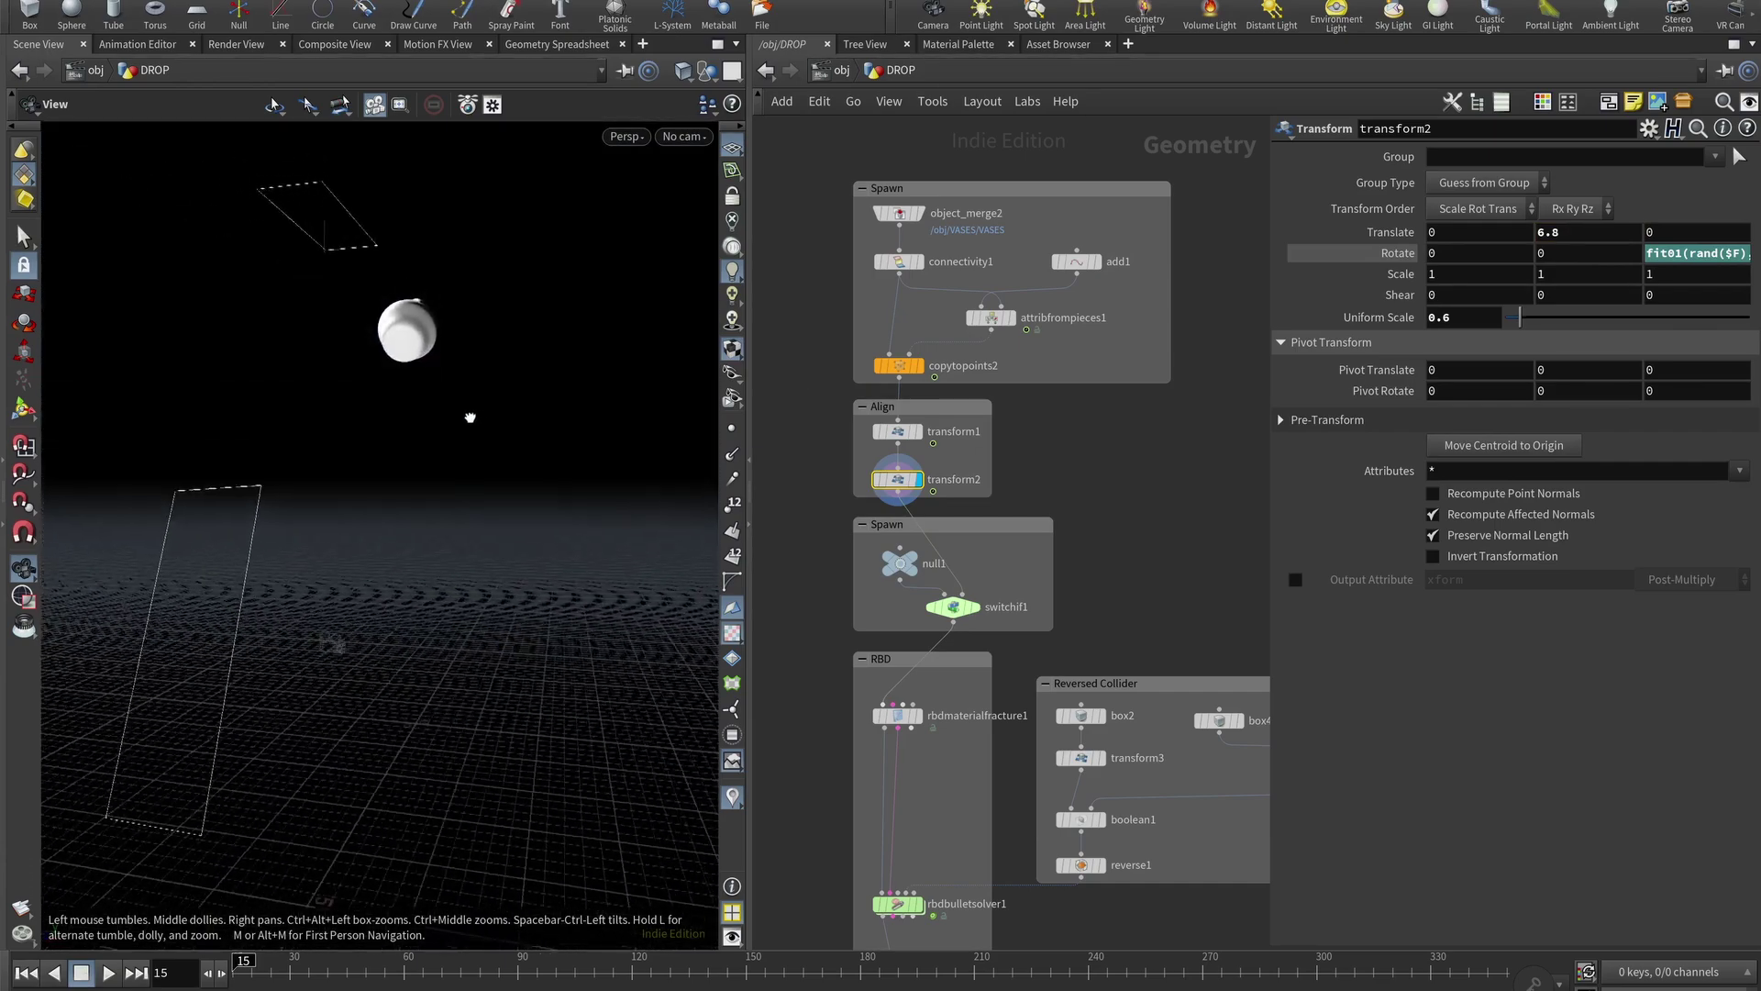
drag(469, 418, 535, 414)
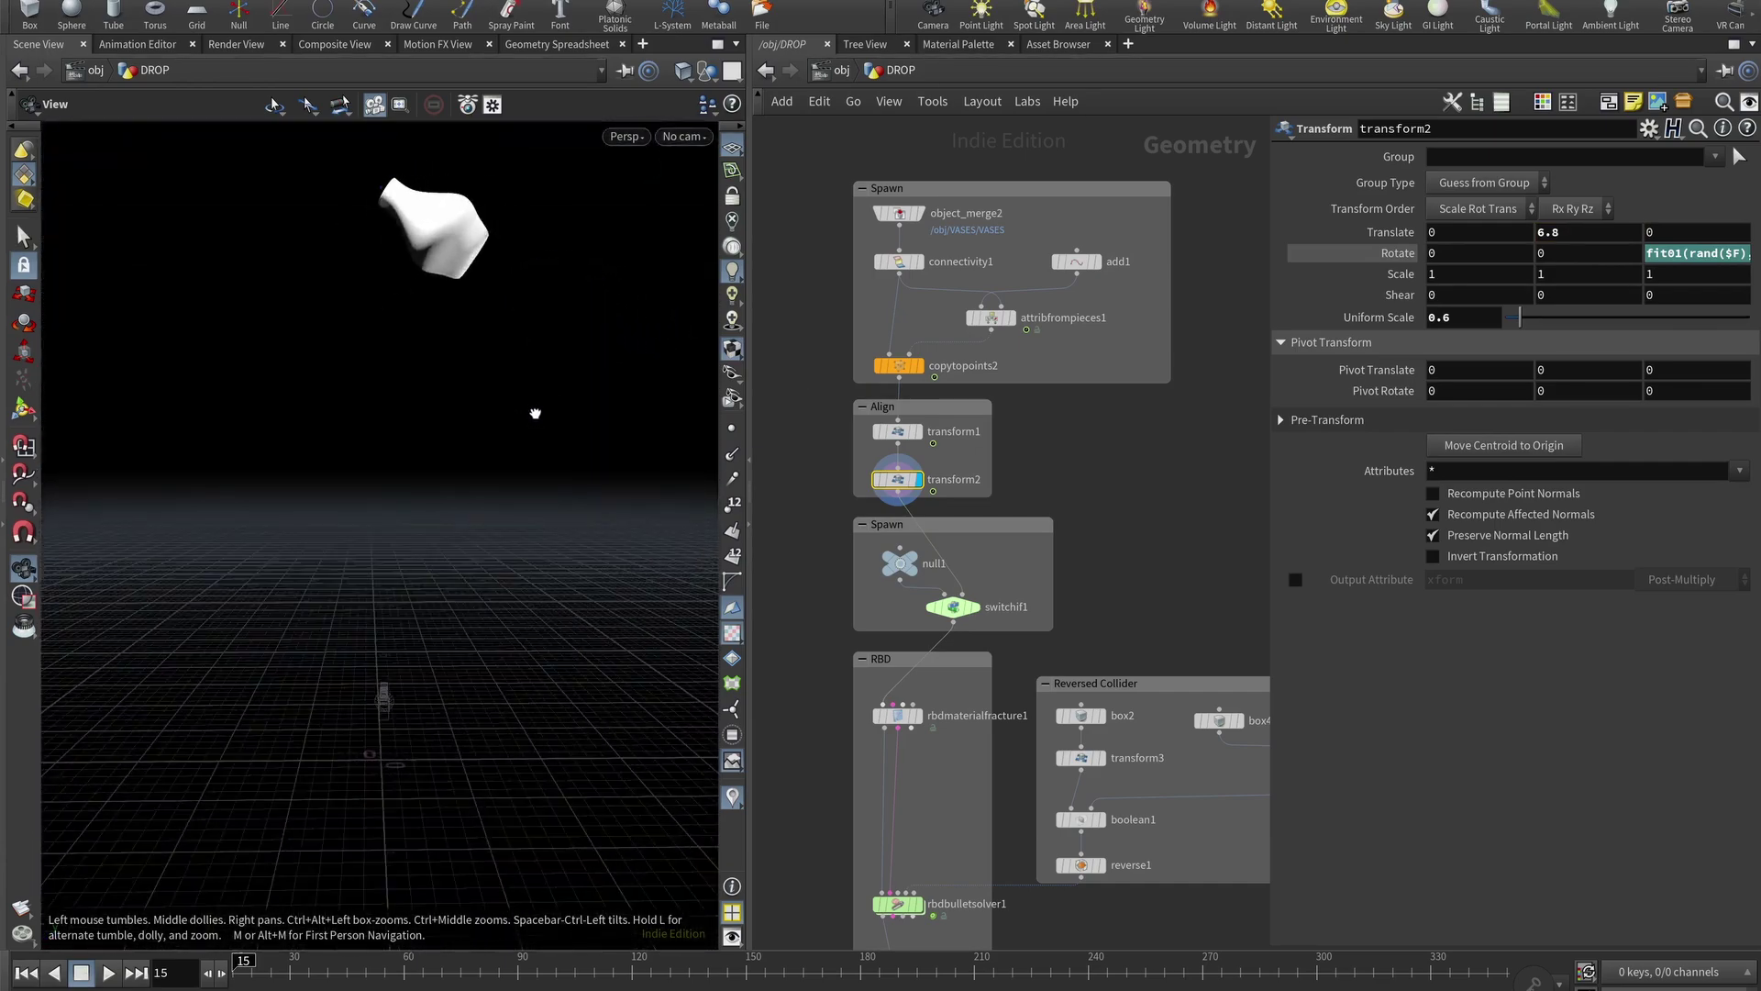
click(1414, 256)
click(1689, 253)
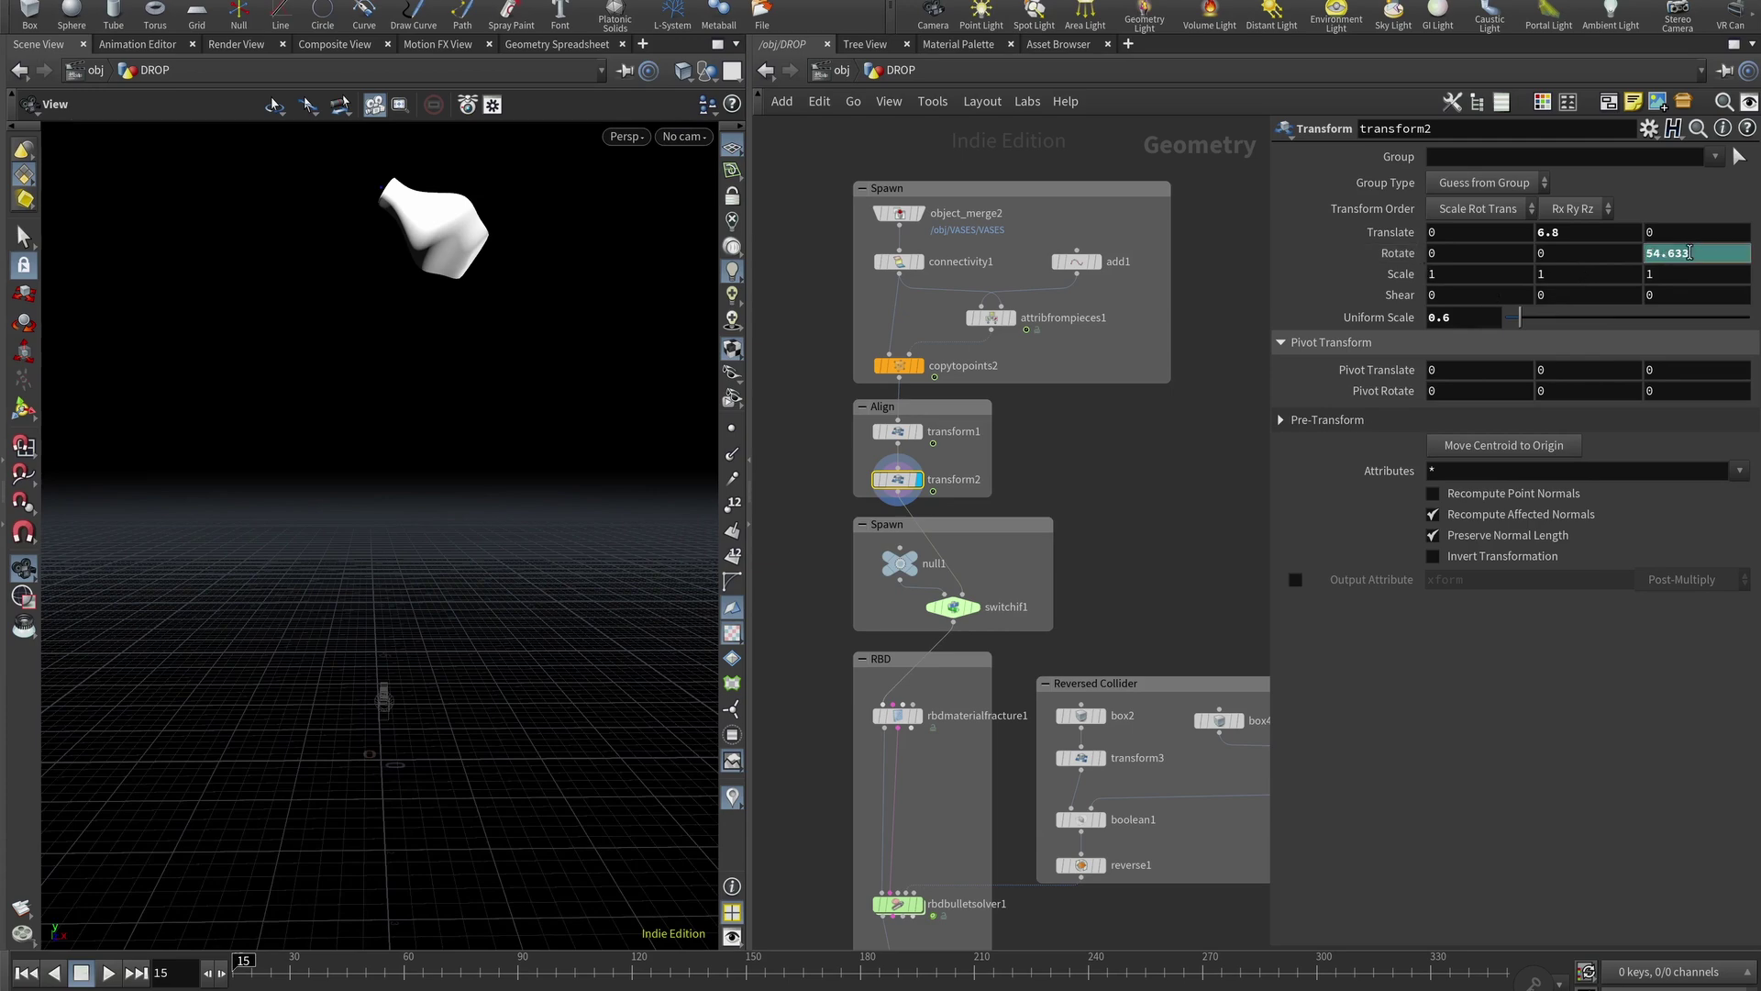
click(1411, 254)
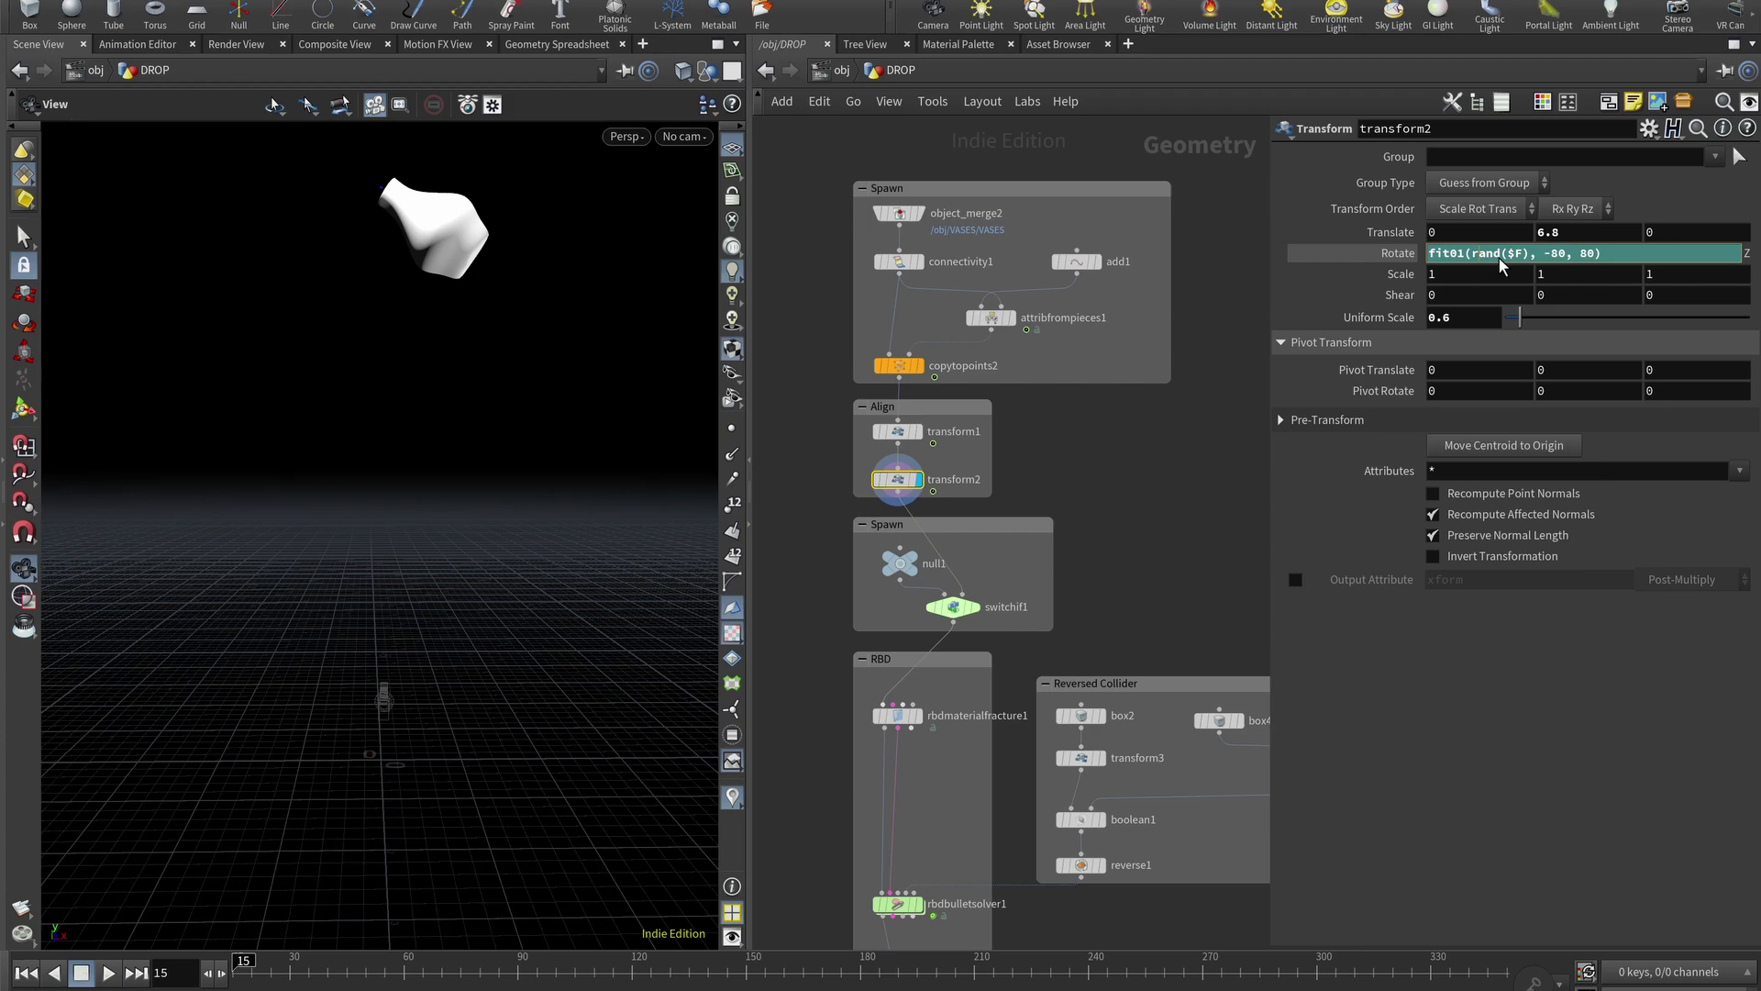
mouse_move(261, 965)
mouse_down()
mouse_move(1358, 965)
mouse_move(285, 965)
mouse_up()
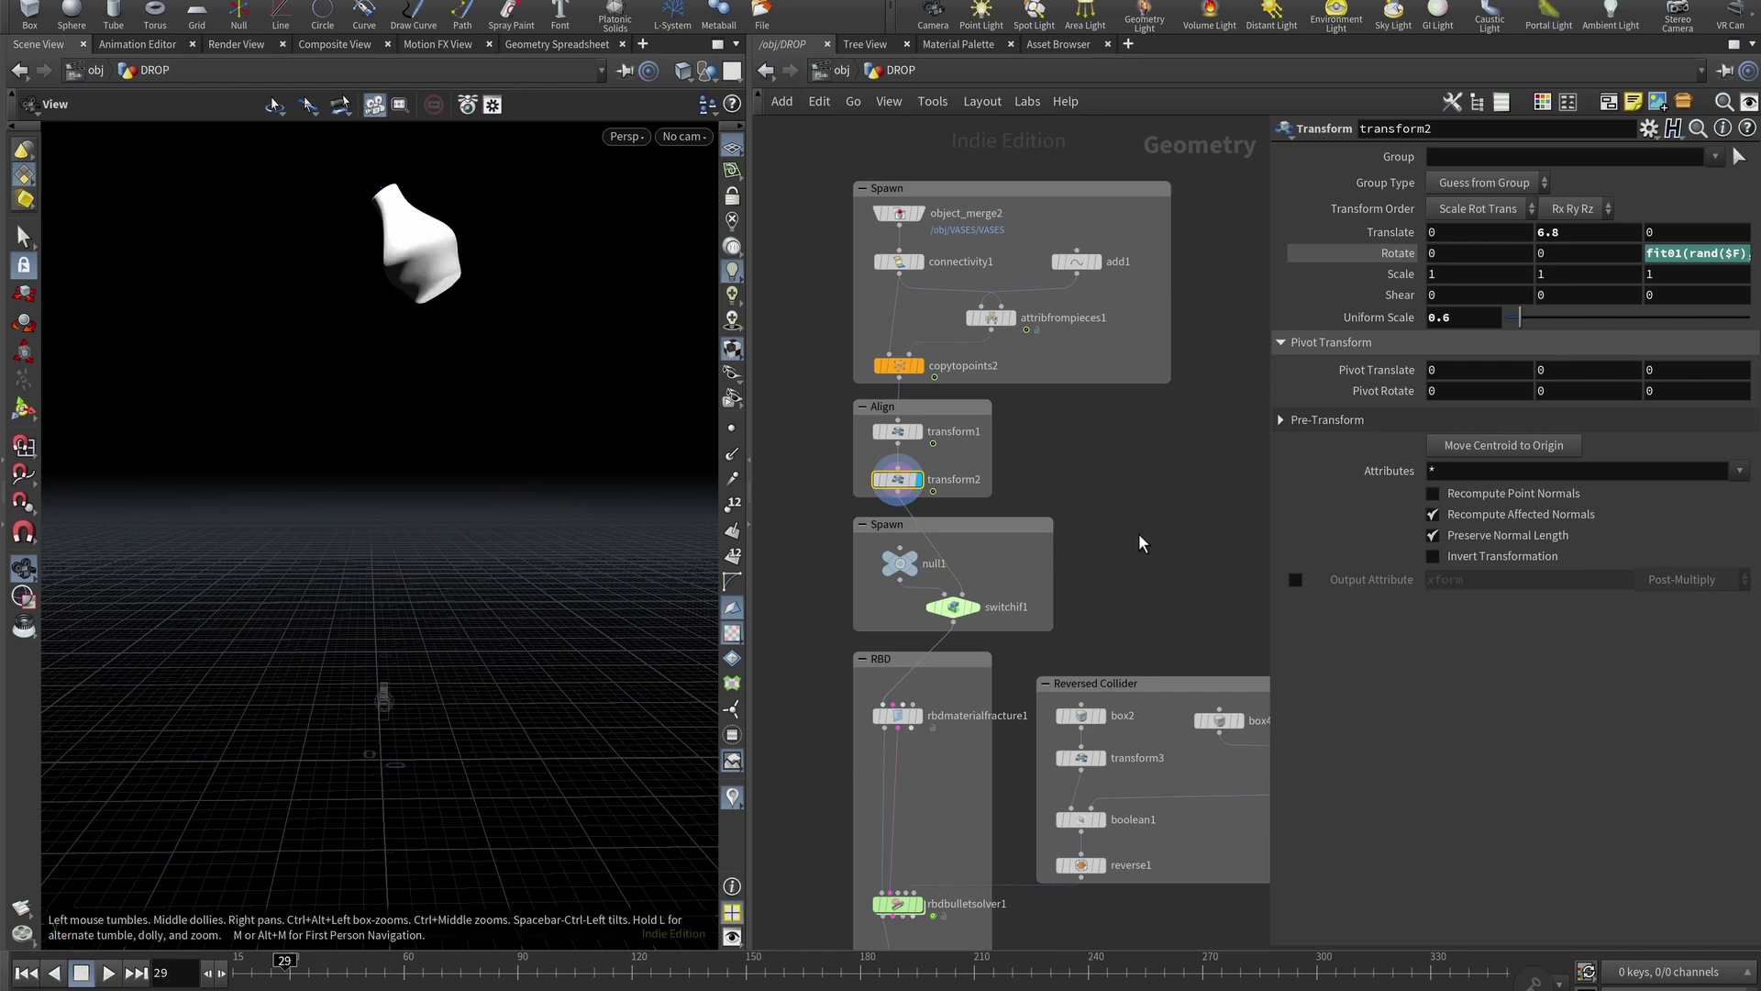
Select rbdbulletsolver1 in the RBD group and review its ground plane and bullet object settings
middle_drag(1138, 538, 1133, 458)
middle_drag(936, 660, 895, 551)
click(851, 713)
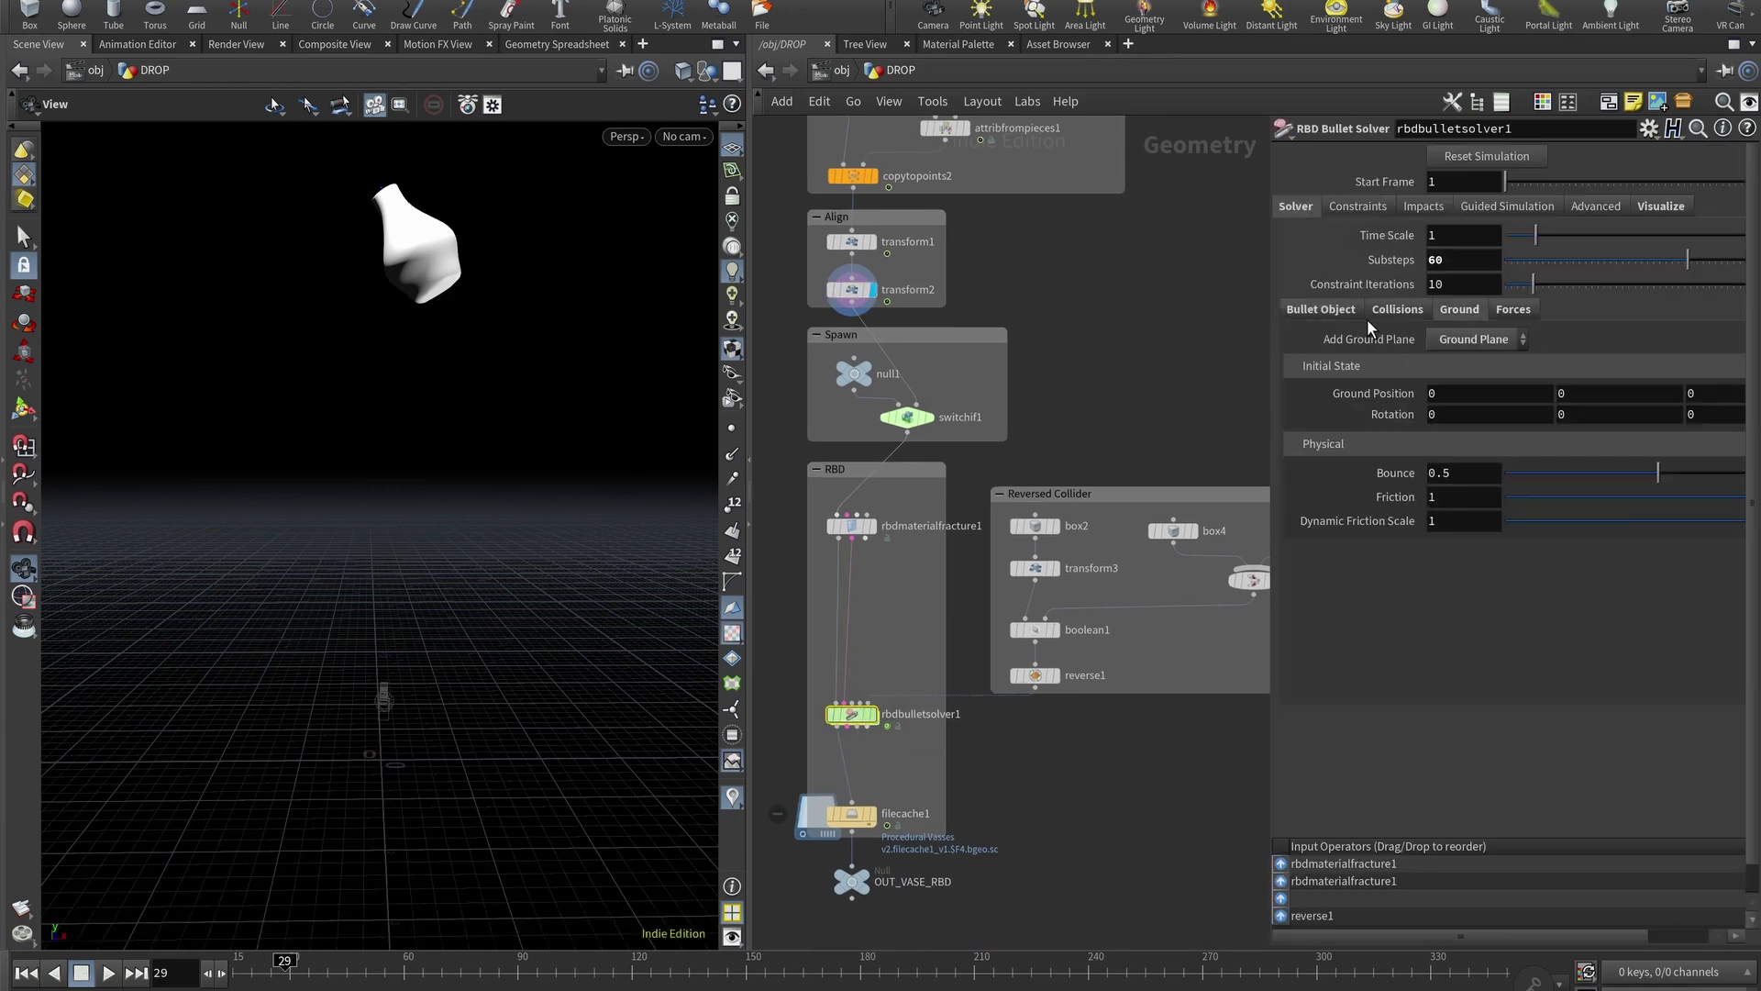
click(1335, 310)
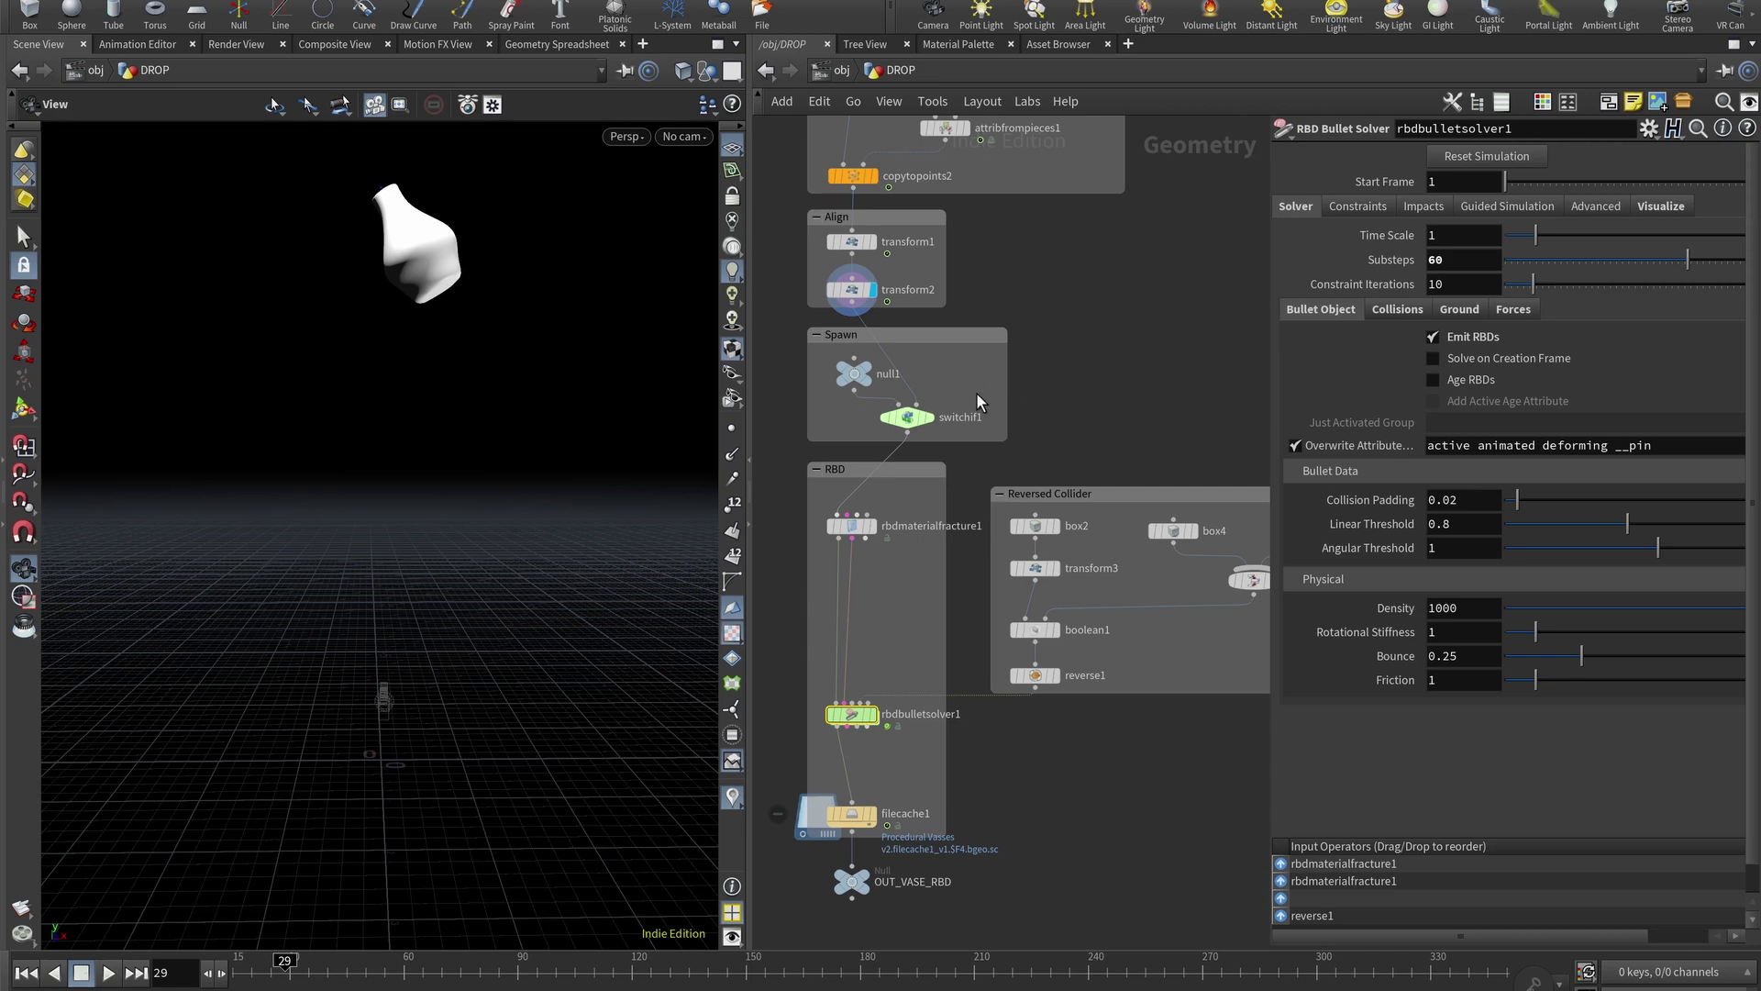
Inspect null1 and transform2 as the two inputs of switchif1, displaying the switch output and transform2 in turn
middle_drag(950, 428, 998, 428)
scroll(899, 413, up, 3)
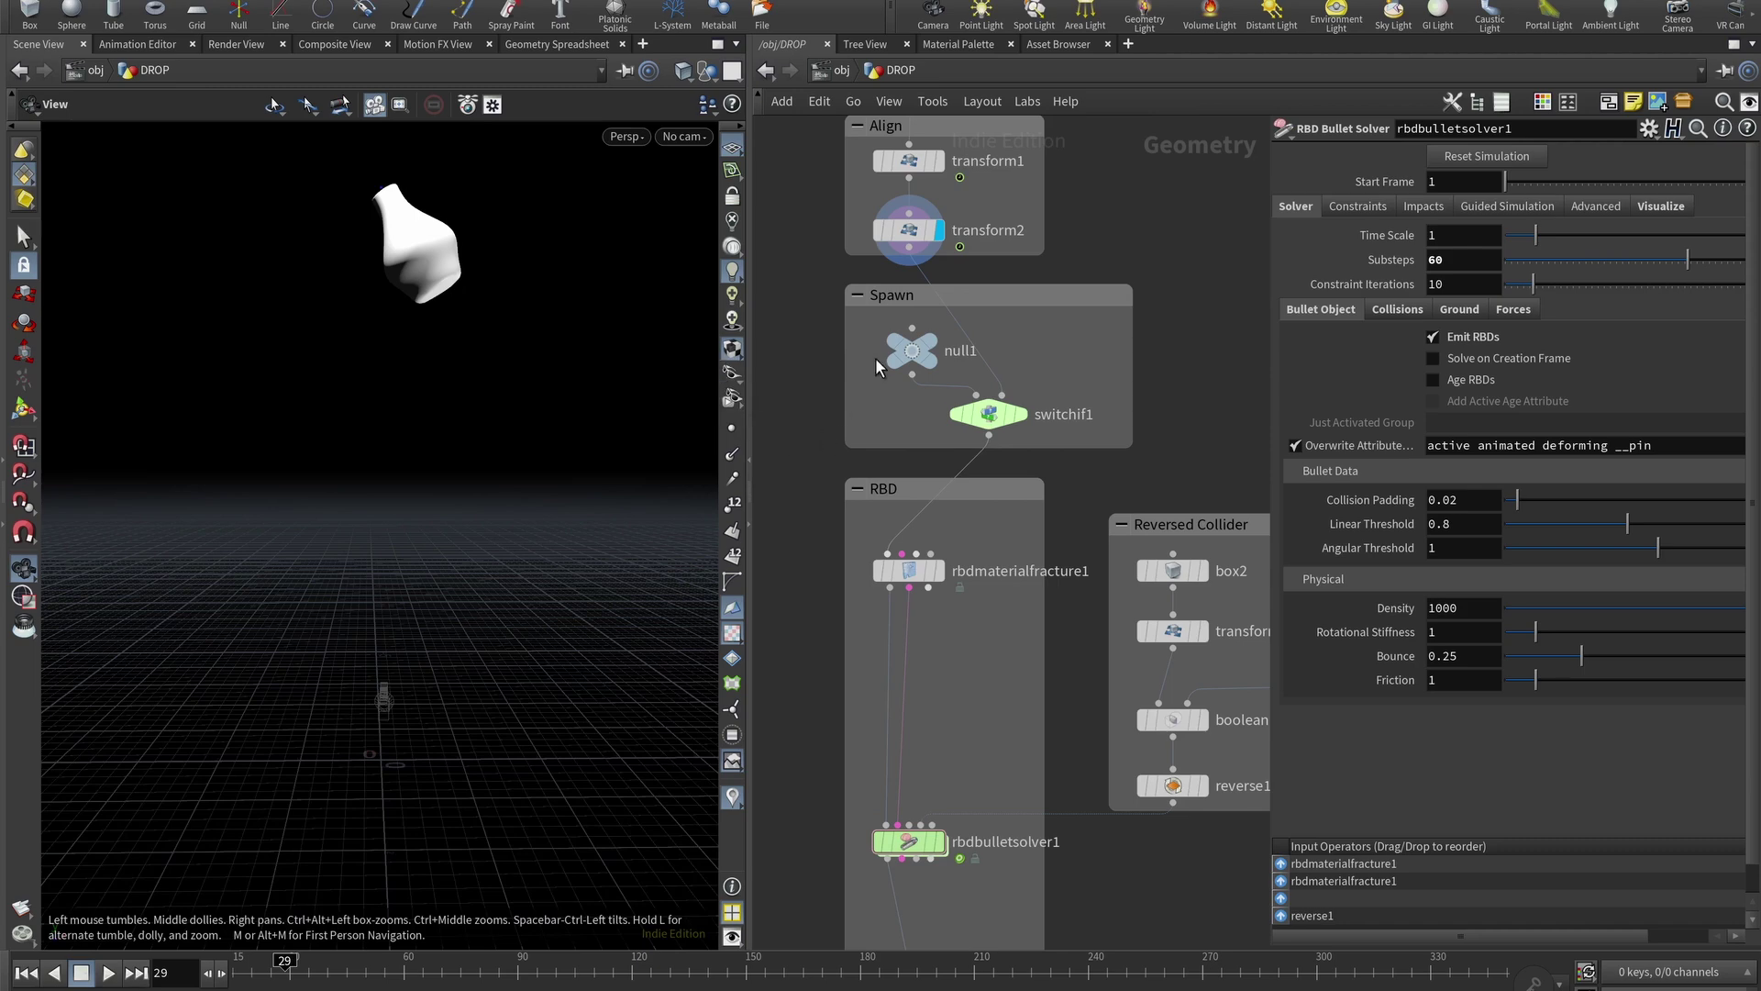
click(912, 353)
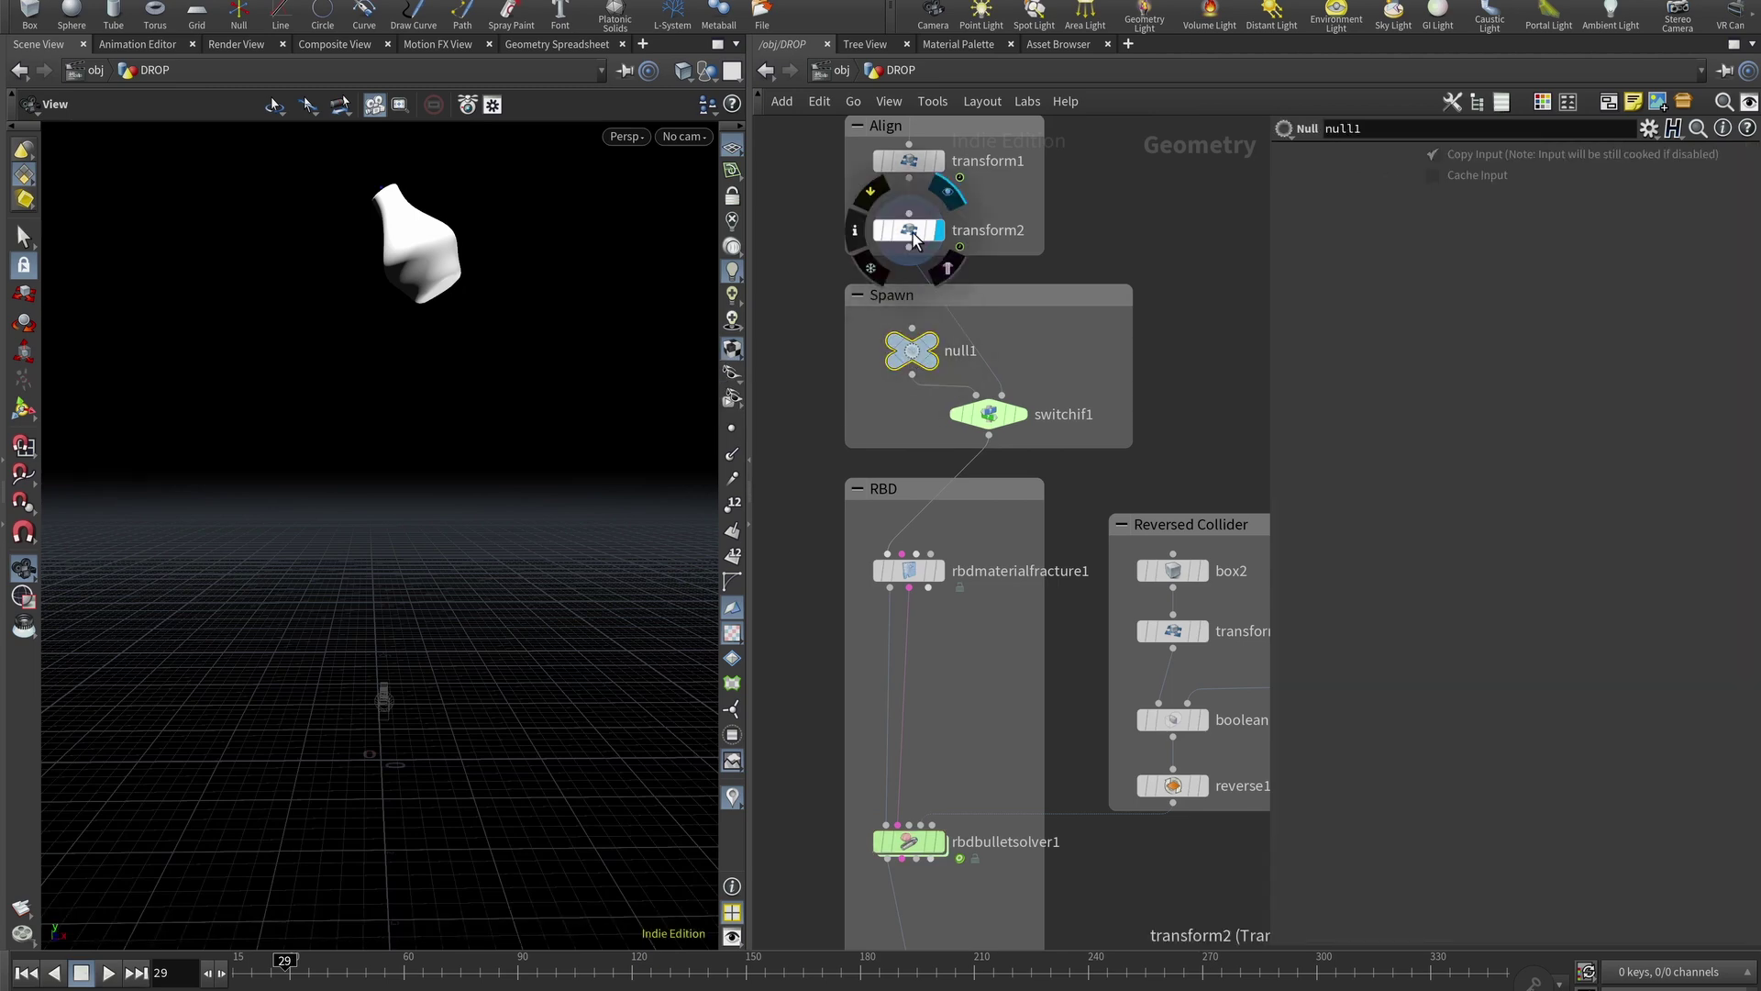
click(912, 234)
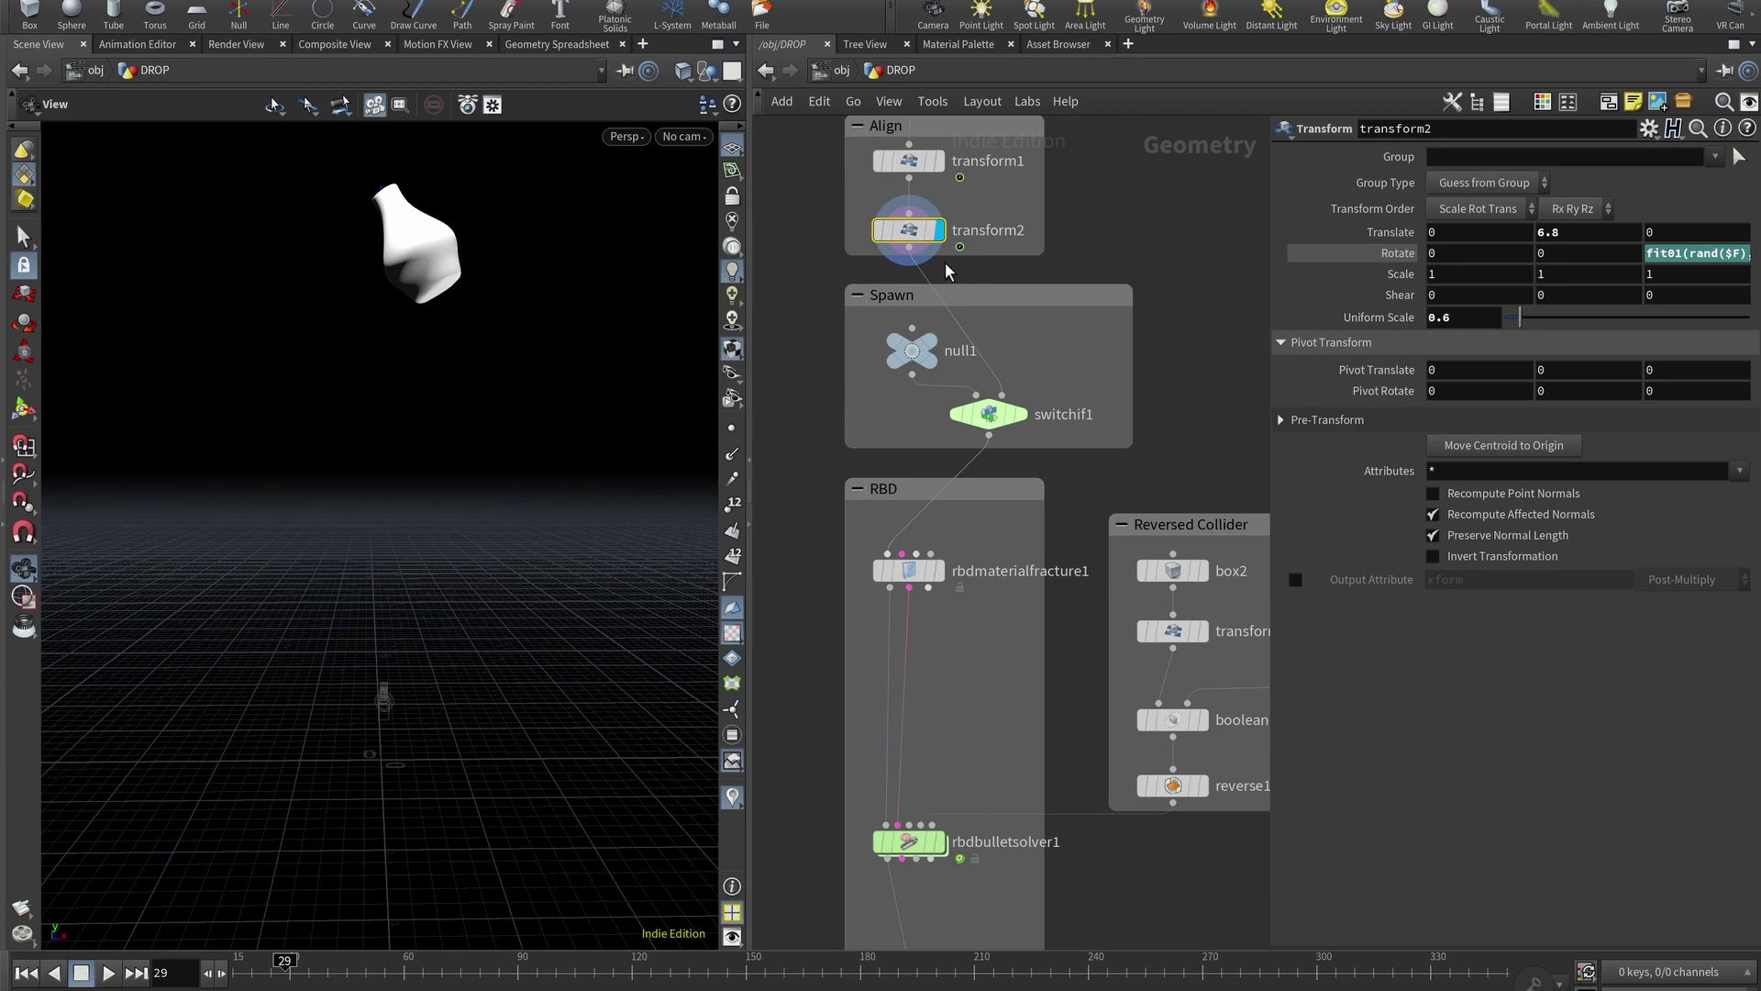
click(1021, 415)
click(991, 418)
click(920, 359)
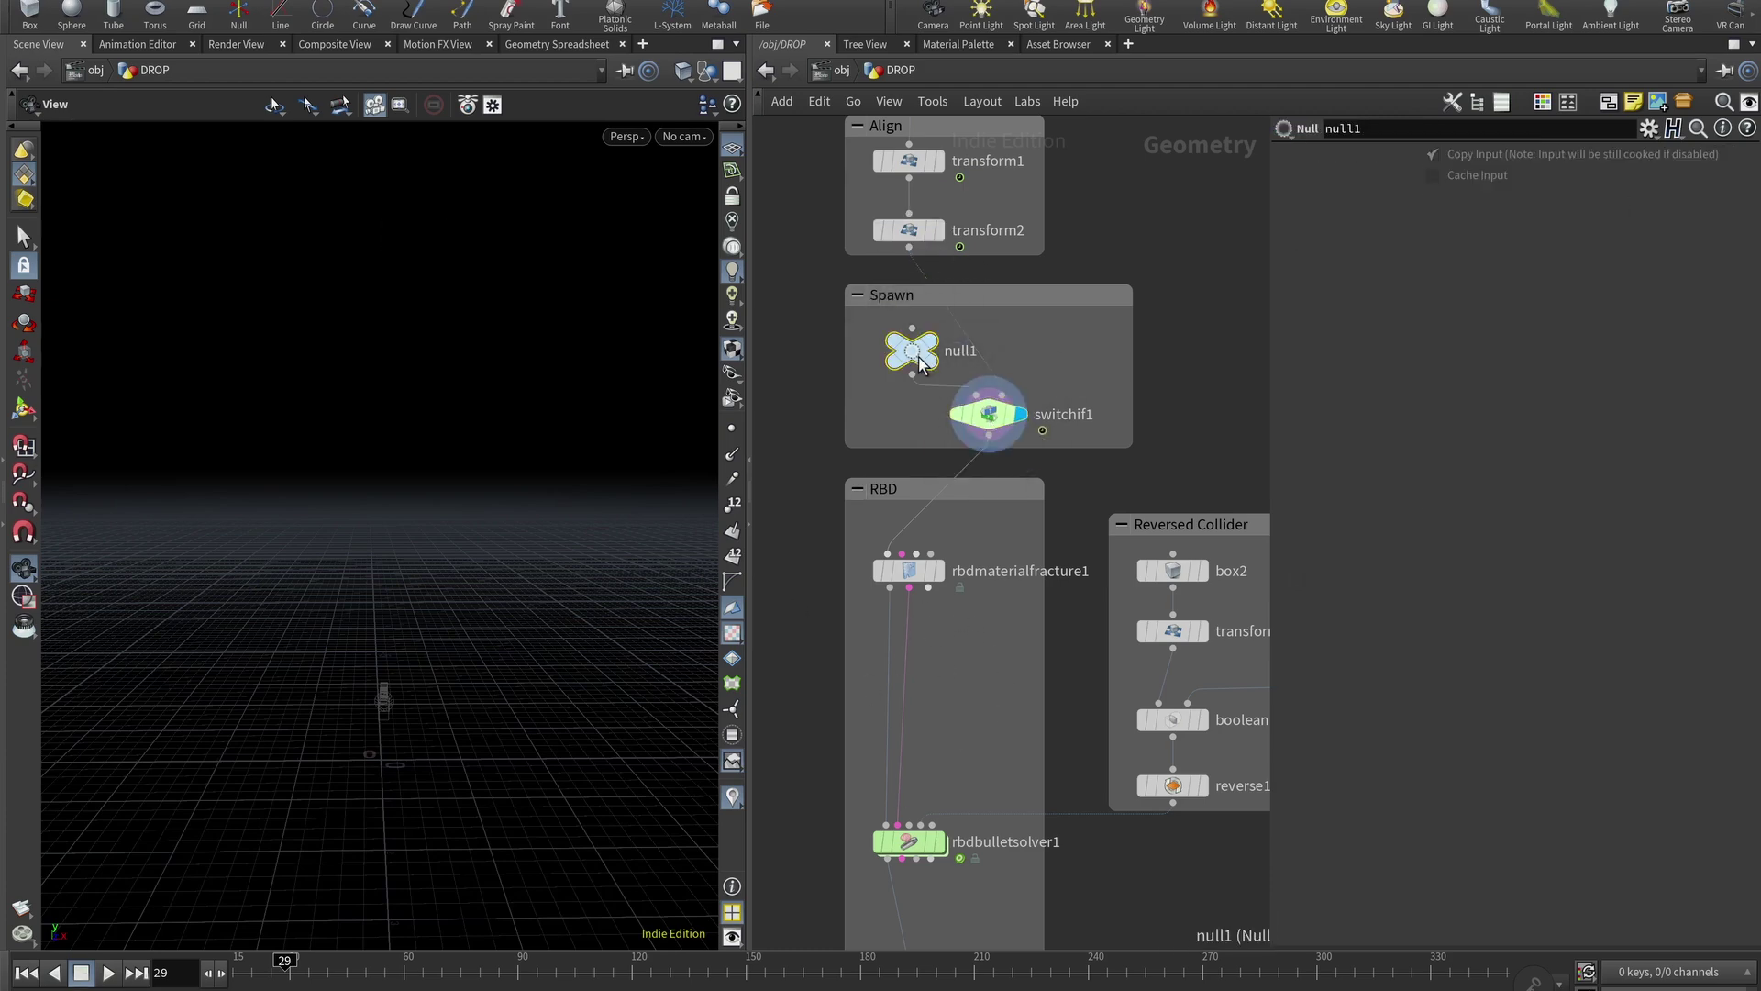
click(908, 229)
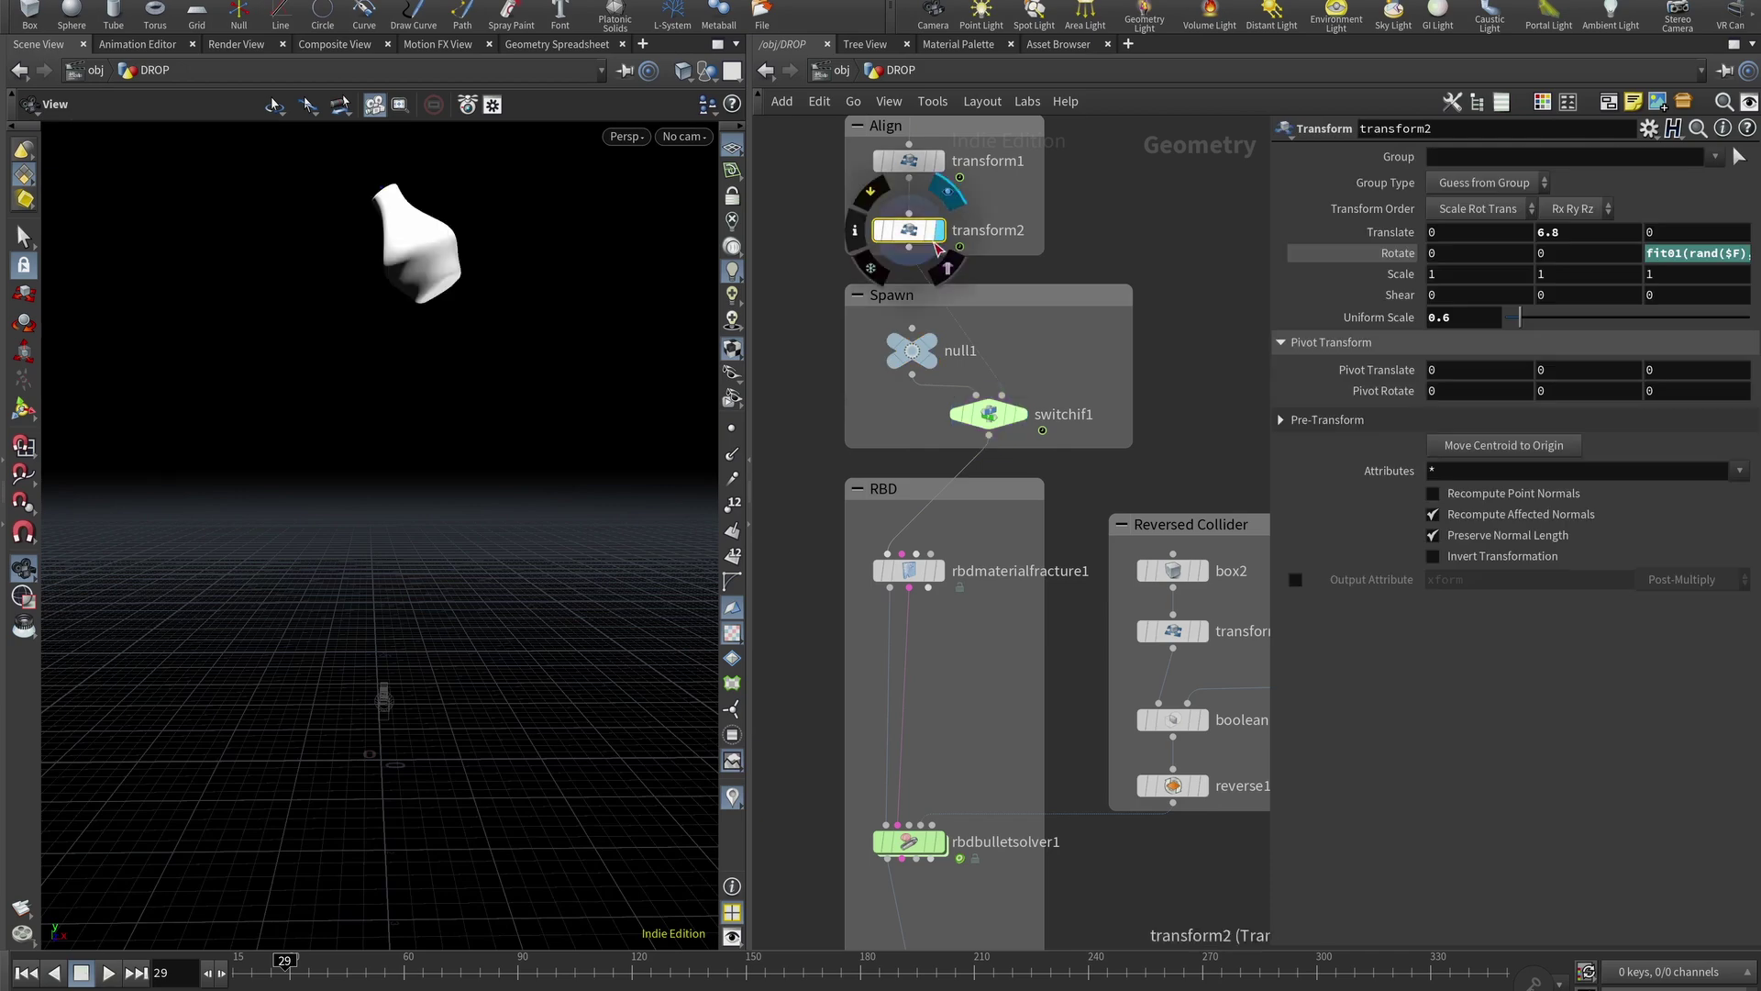
Examine switchif1's test settings and both conditions of its Enable expression, the frame interval and the frame limit
click(991, 414)
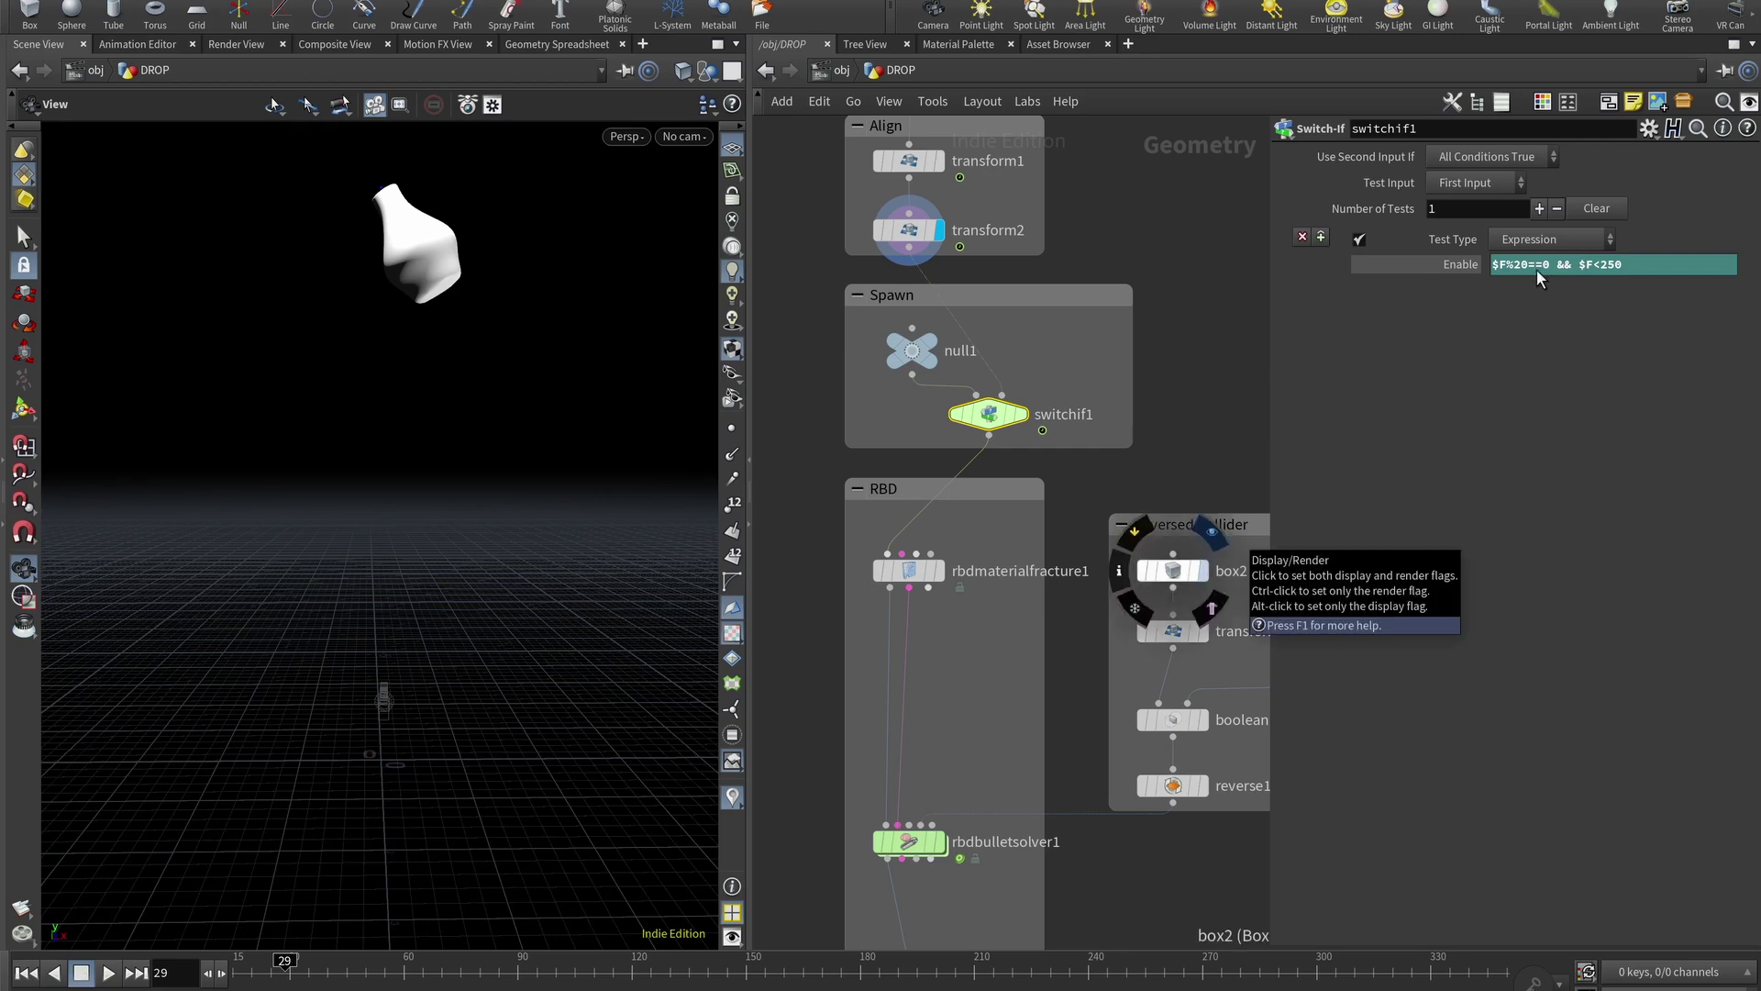
click(908, 230)
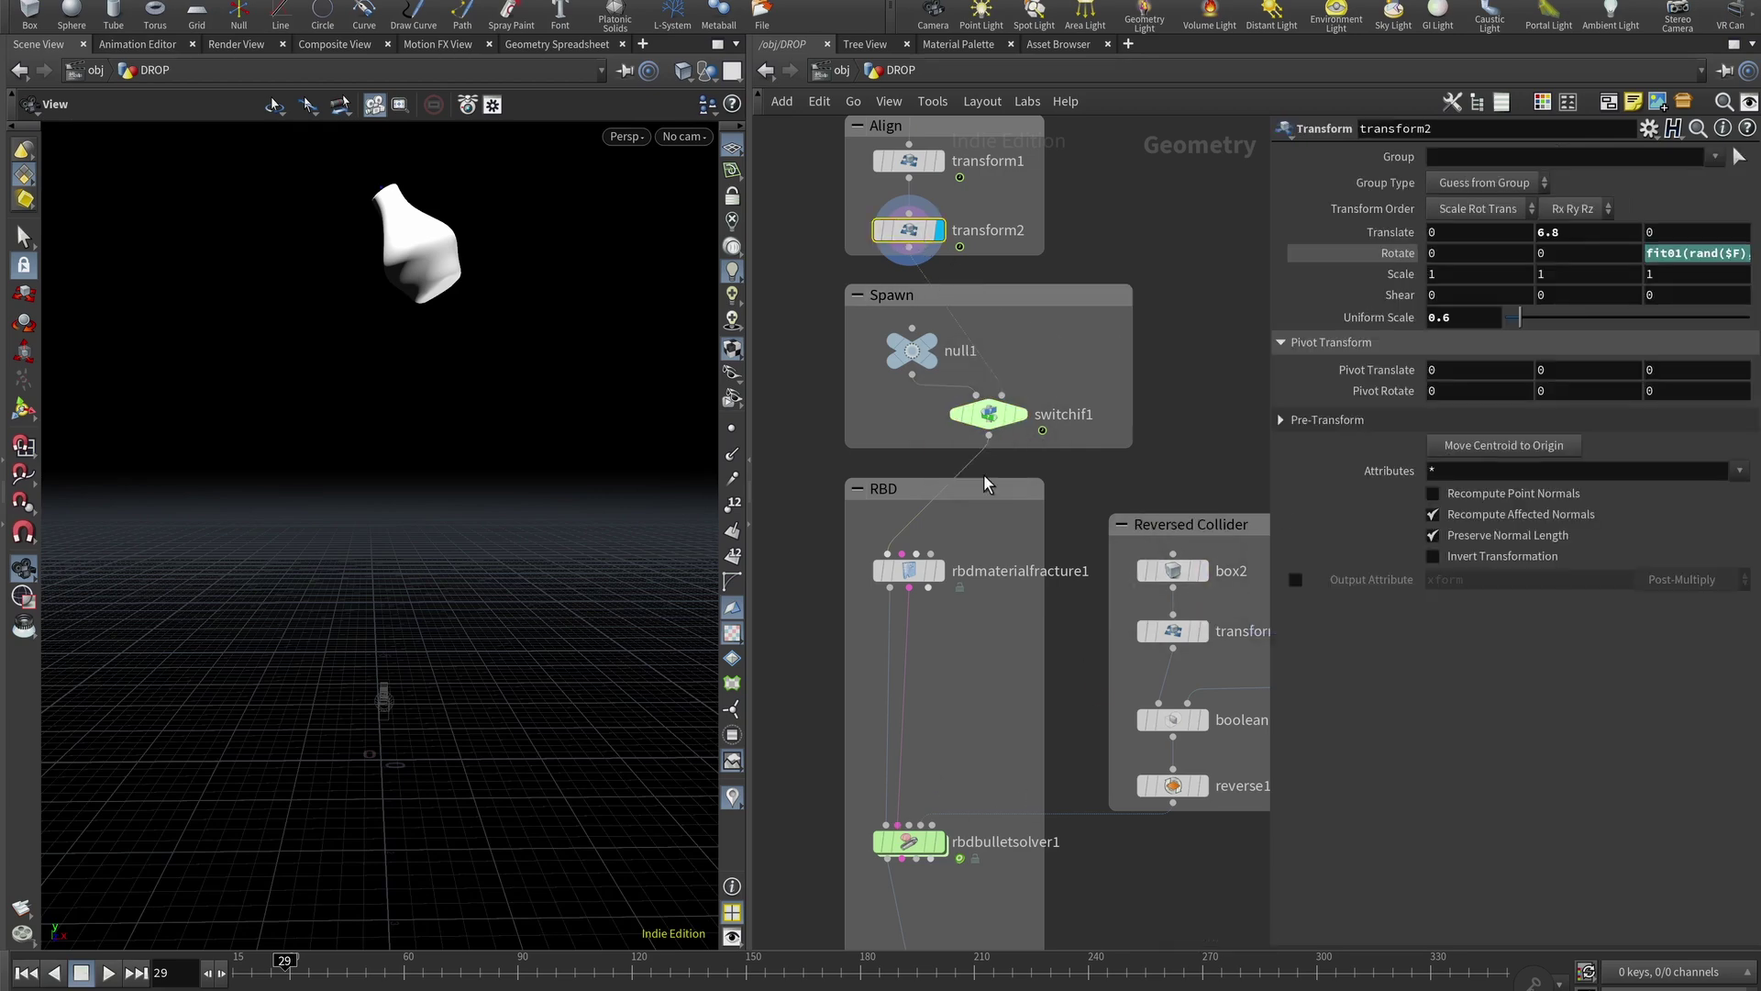
click(999, 414)
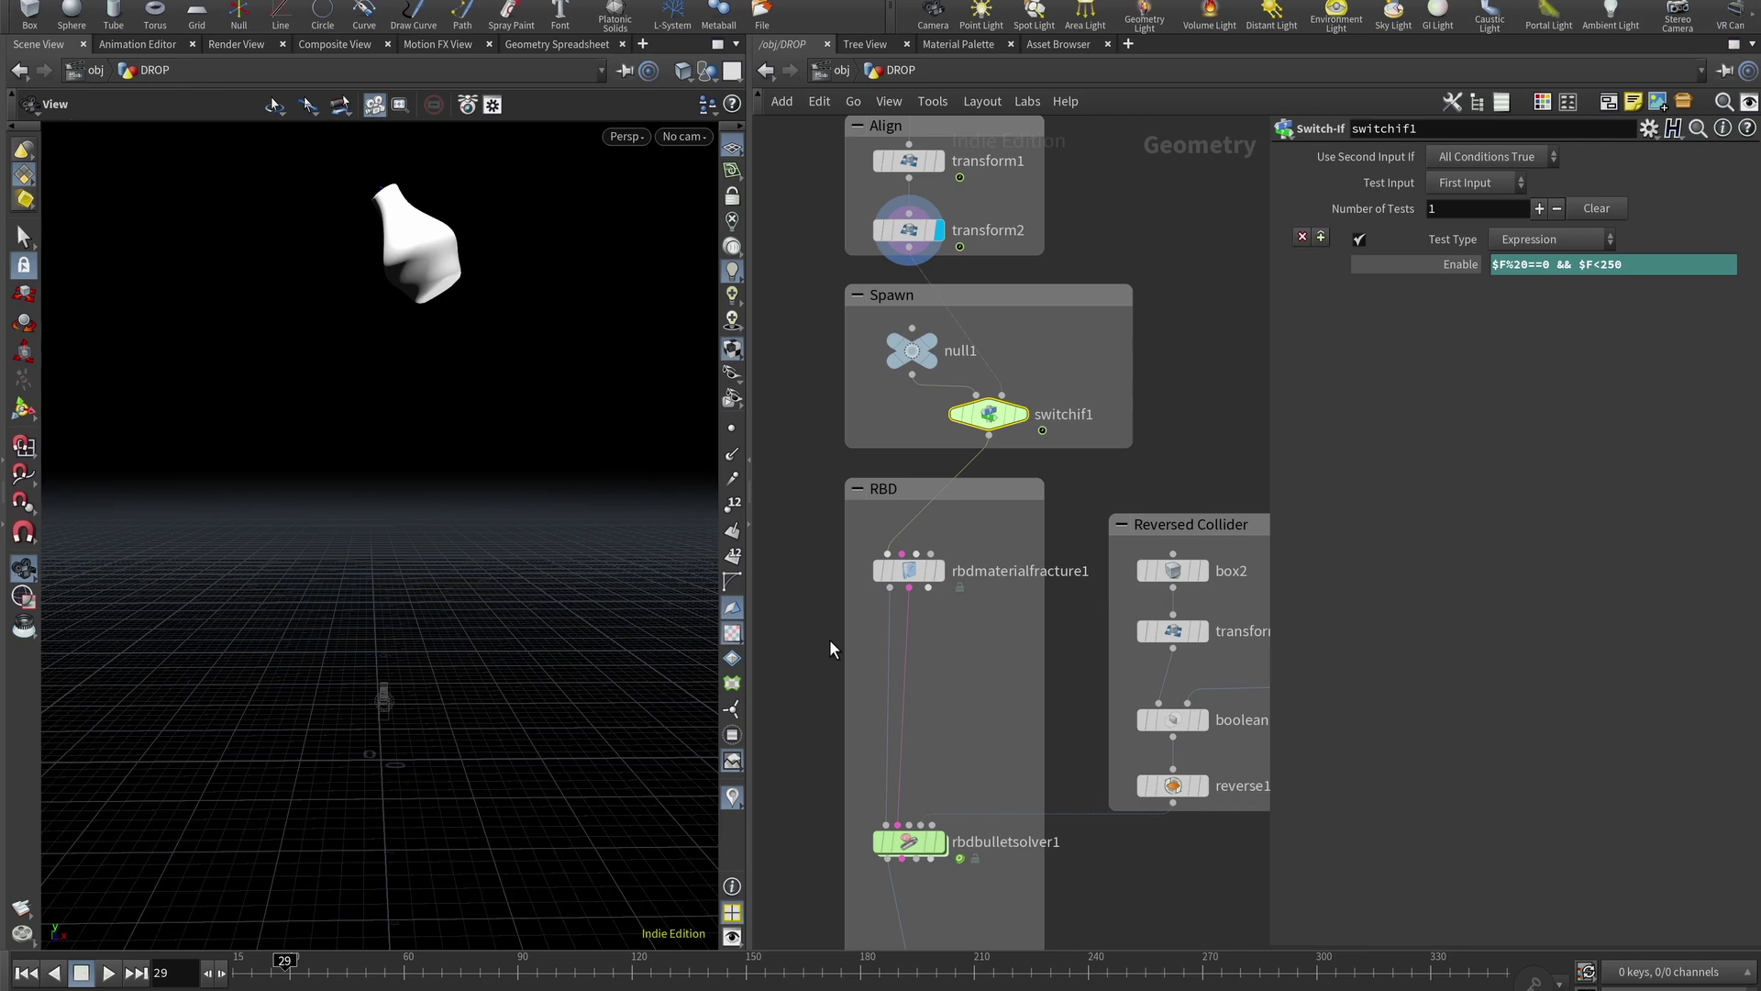
double_click(1564, 265)
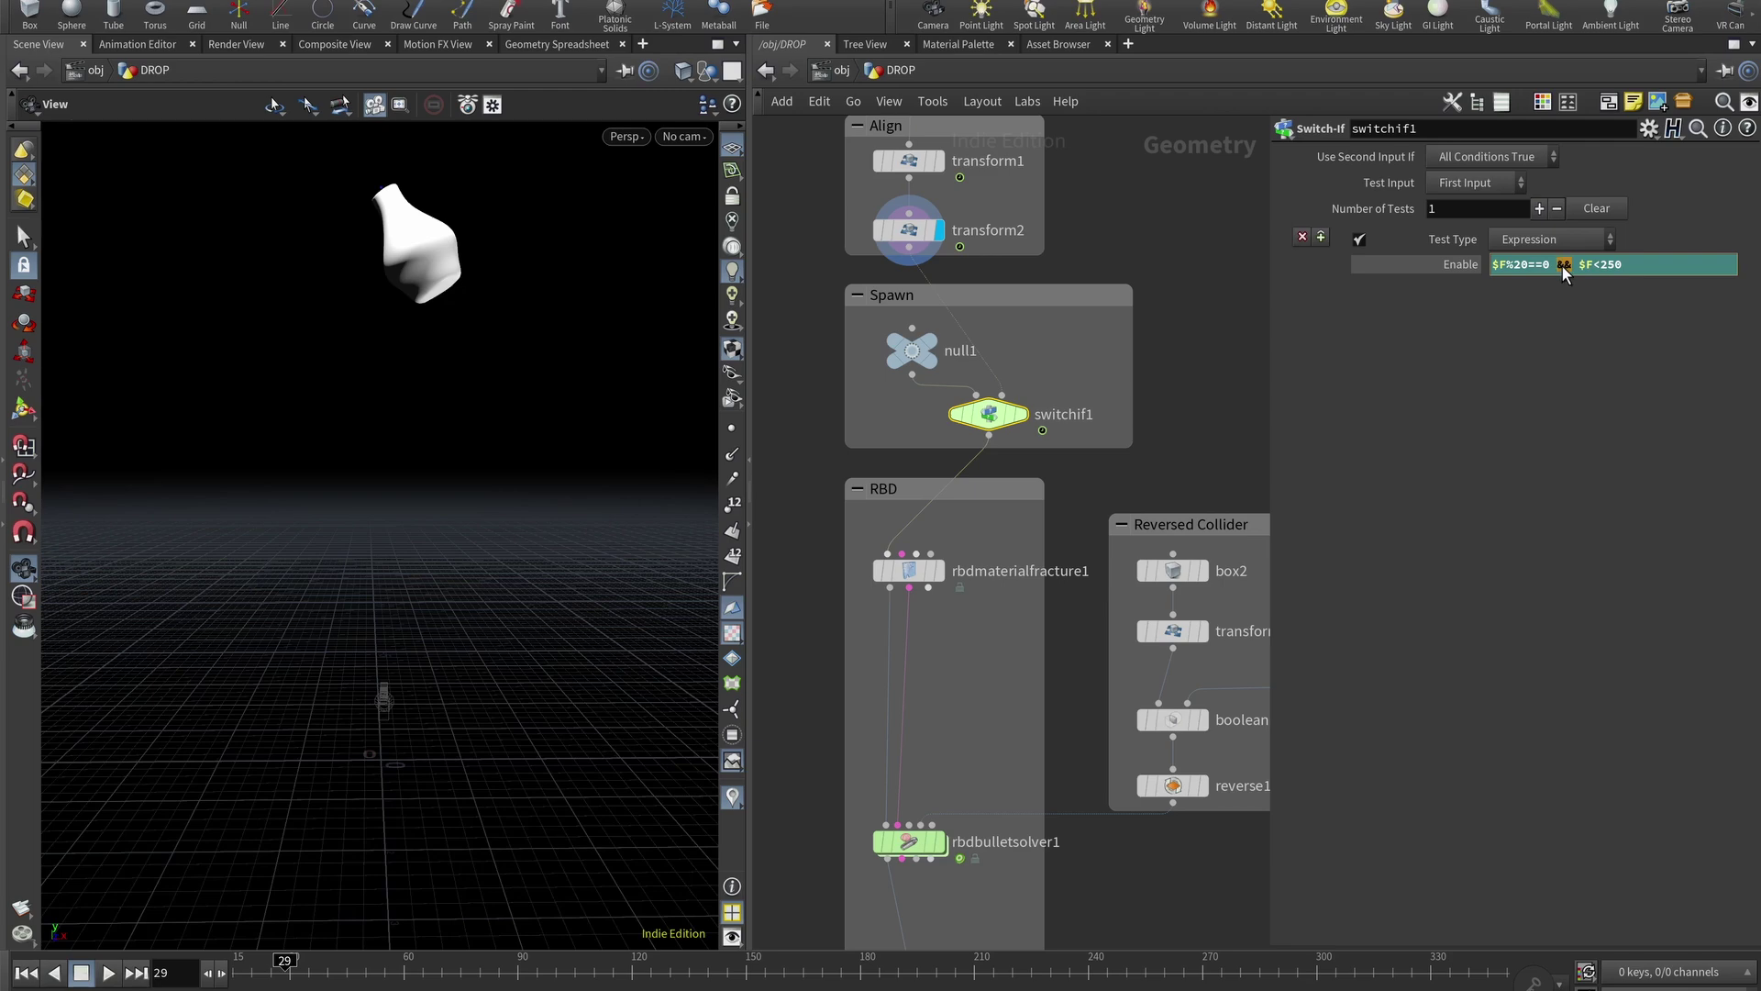
triple_click(1624, 266)
click(1631, 268)
drag(1557, 267, 1459, 267)
drag(1583, 264, 1655, 265)
Display switchif1 and scrub the timeline out to frame 350 and back to frame 15 to check when vases spawn
mouse_move(920, 233)
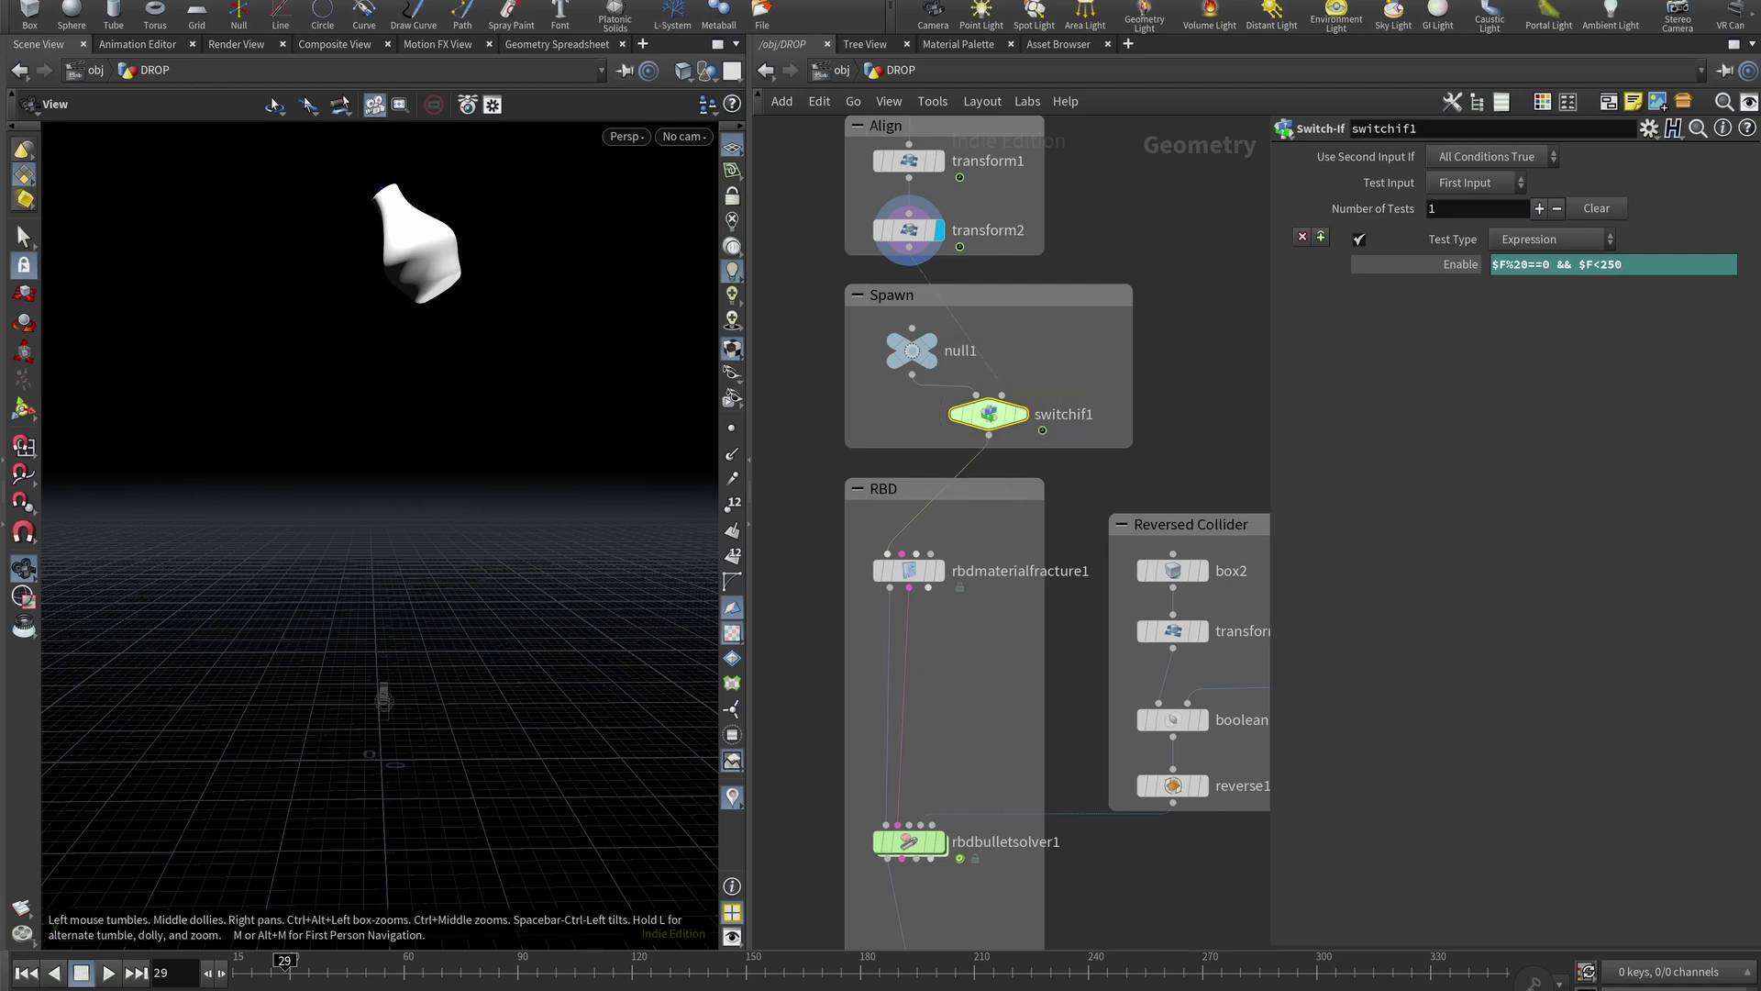
click(1019, 413)
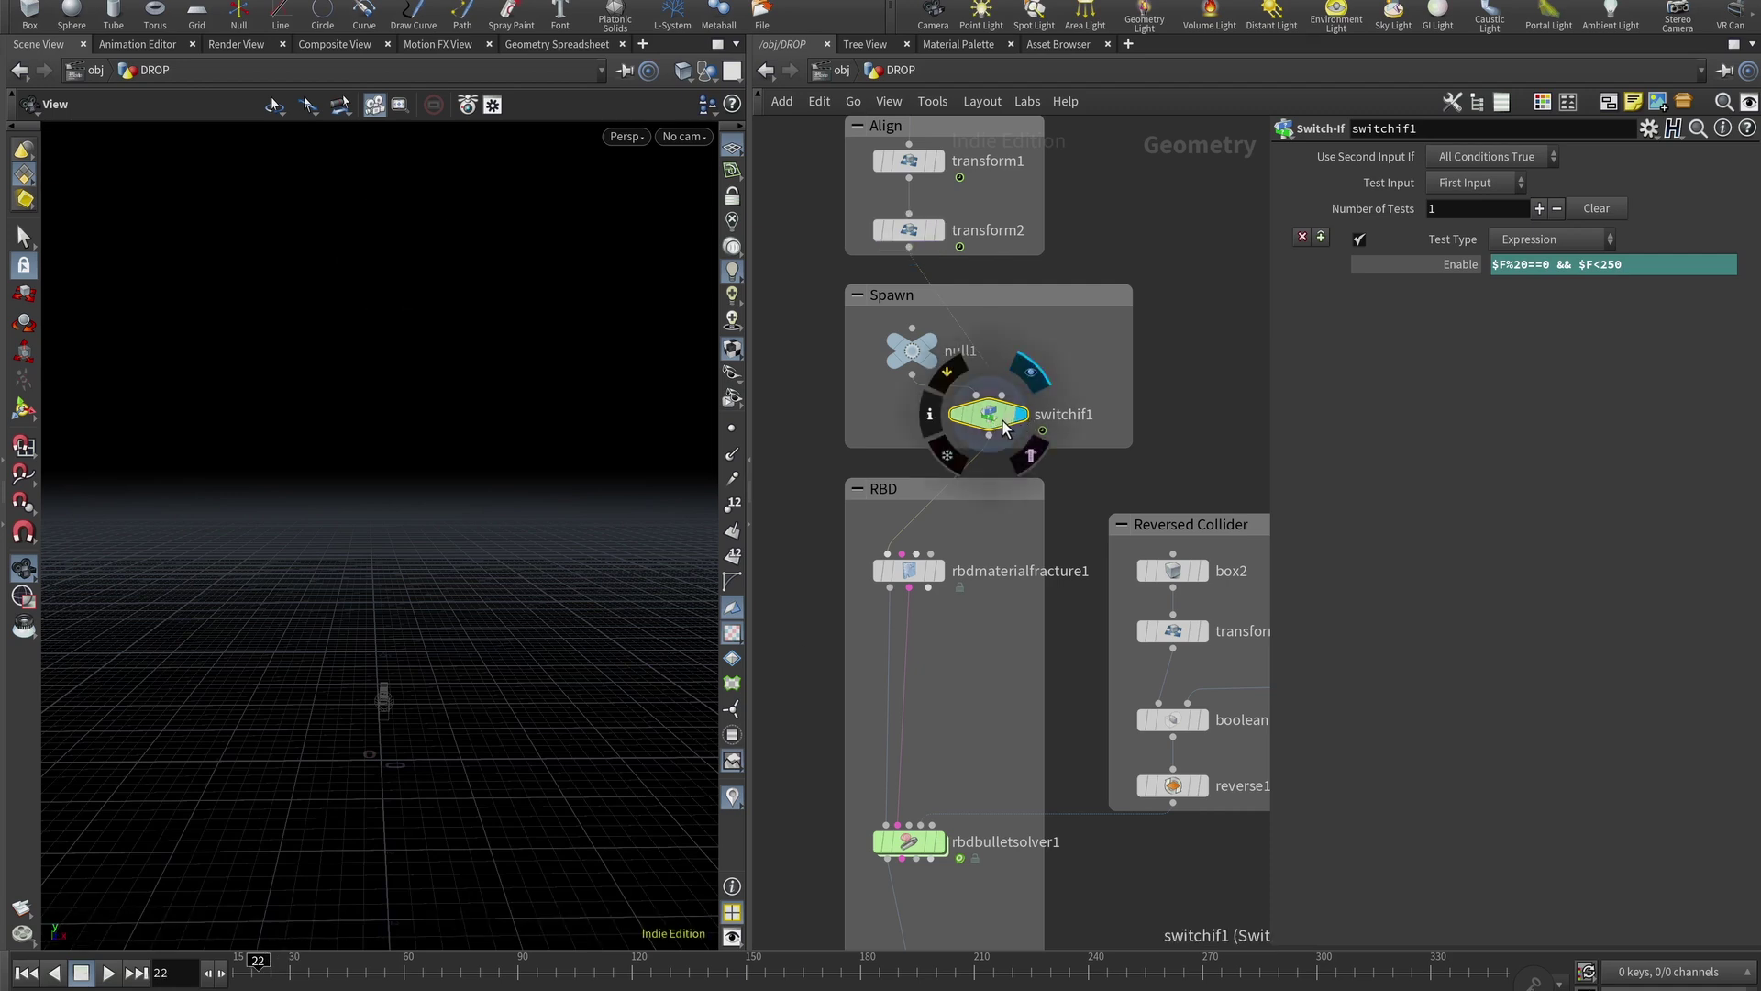
drag(257, 974, 1497, 986)
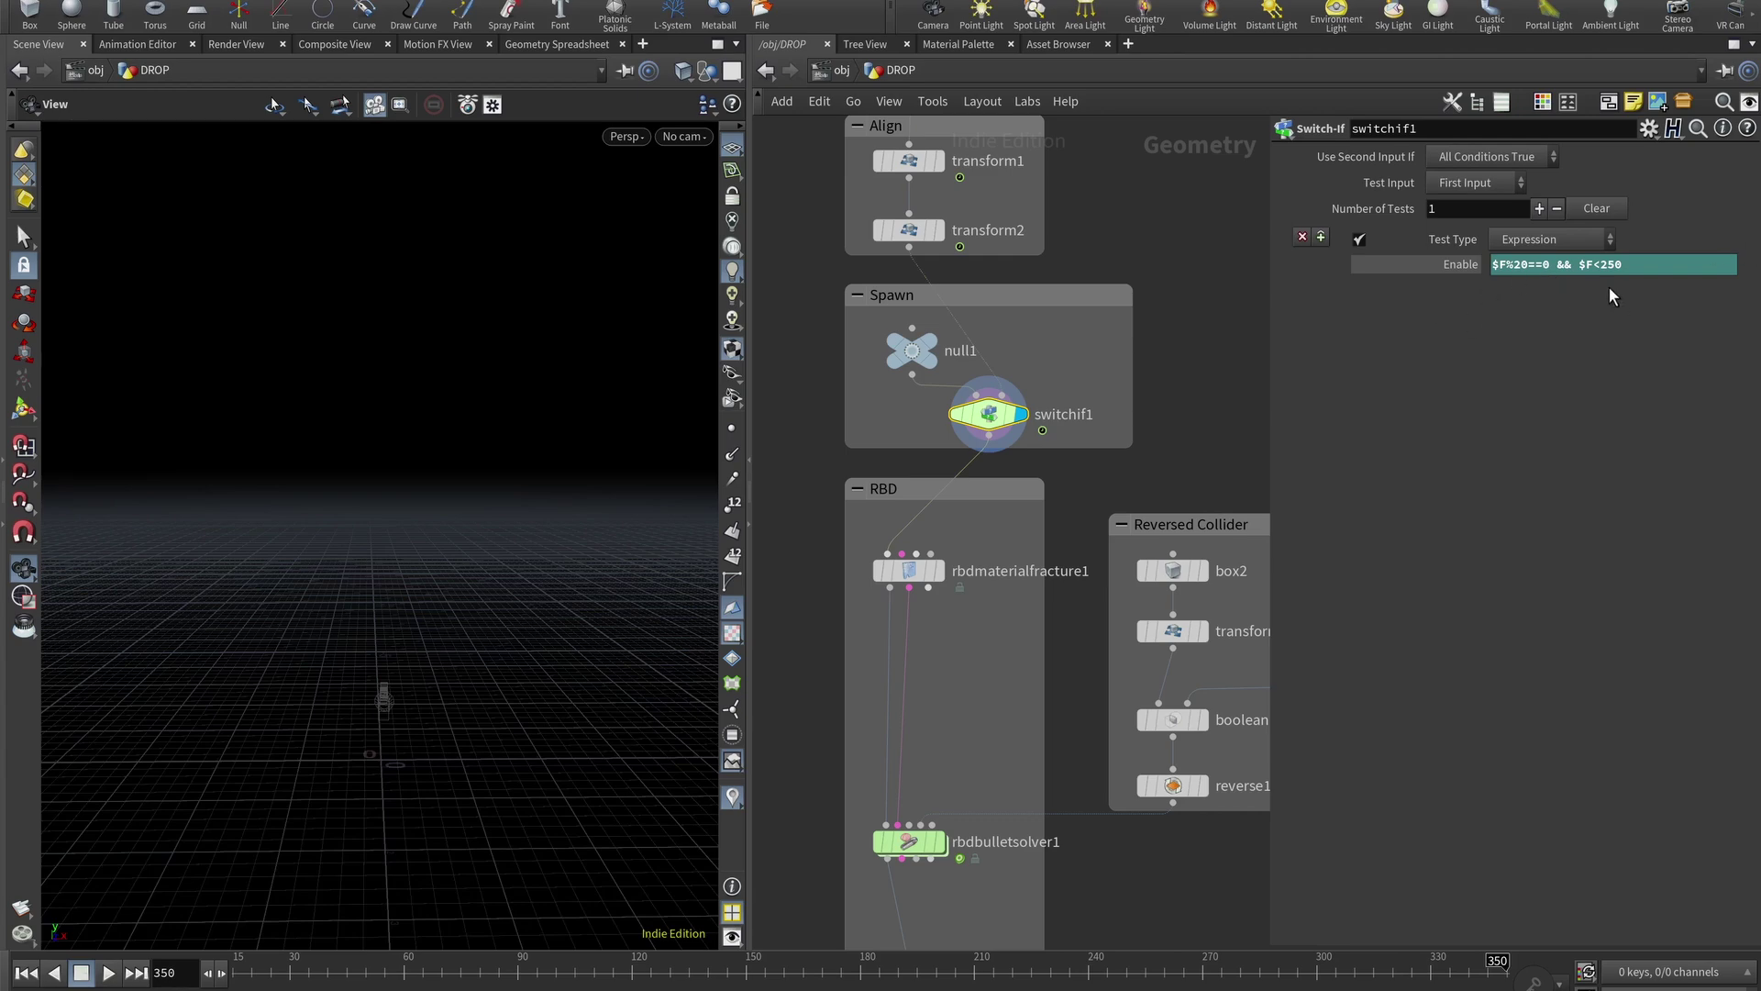
click(906, 359)
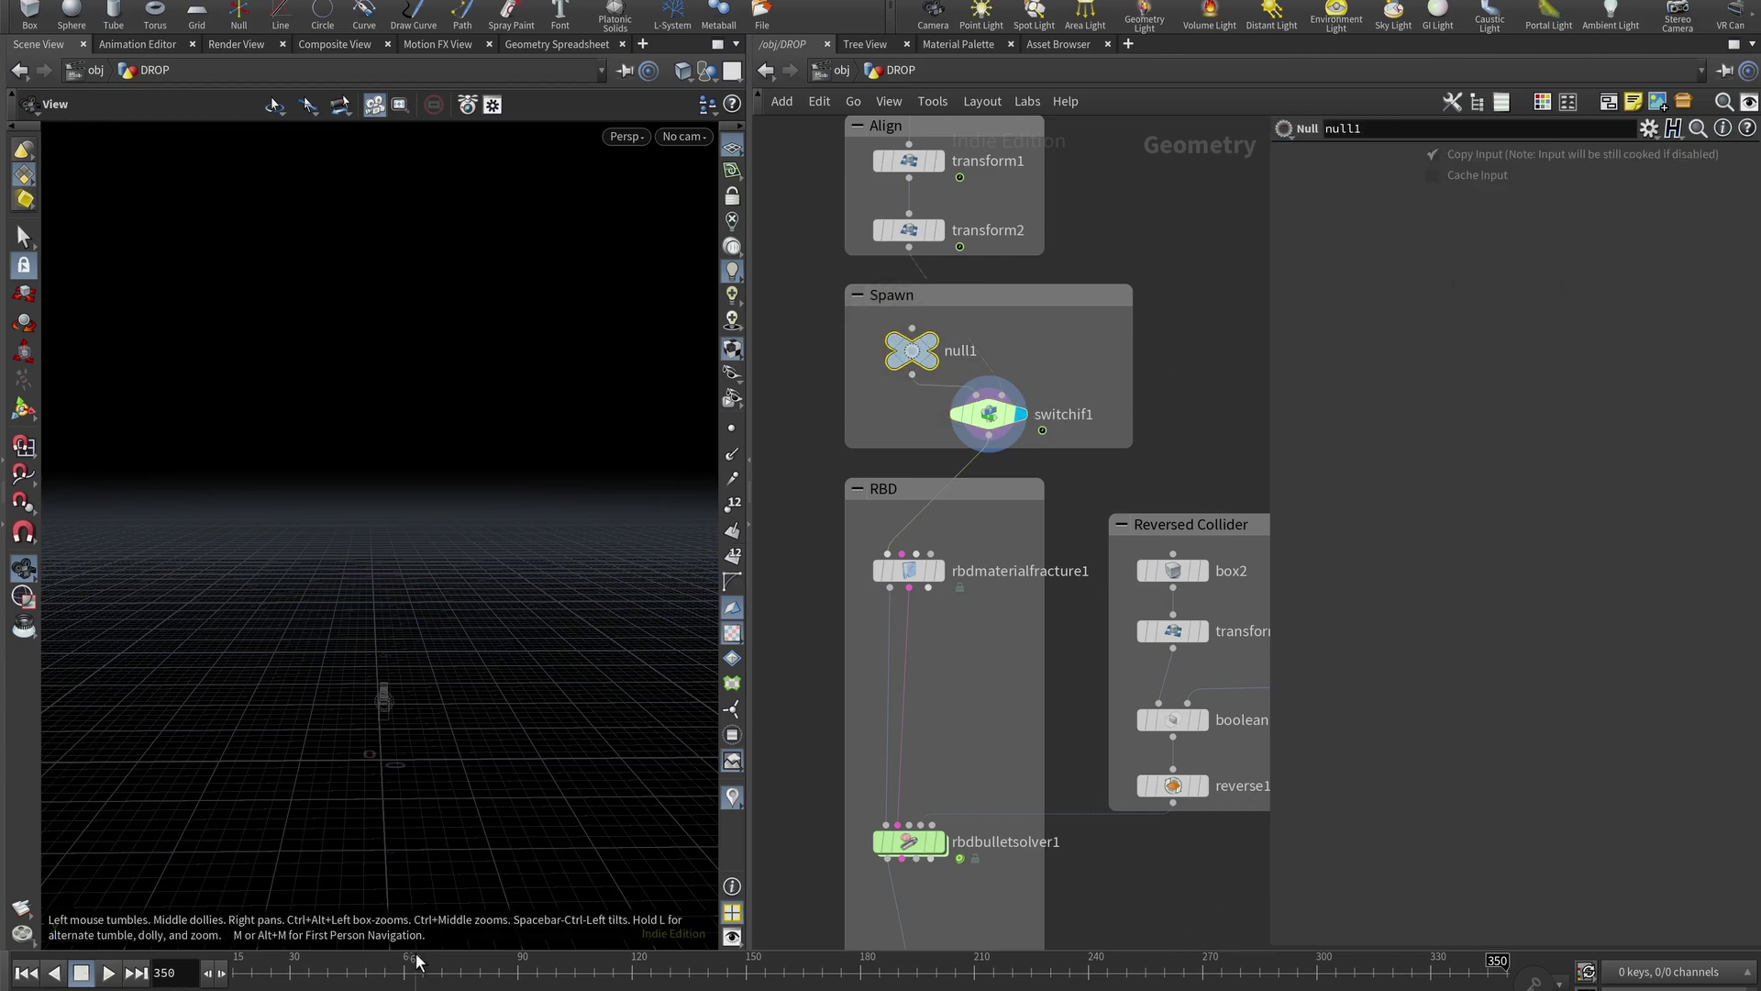
drag(413, 962, 106, 949)
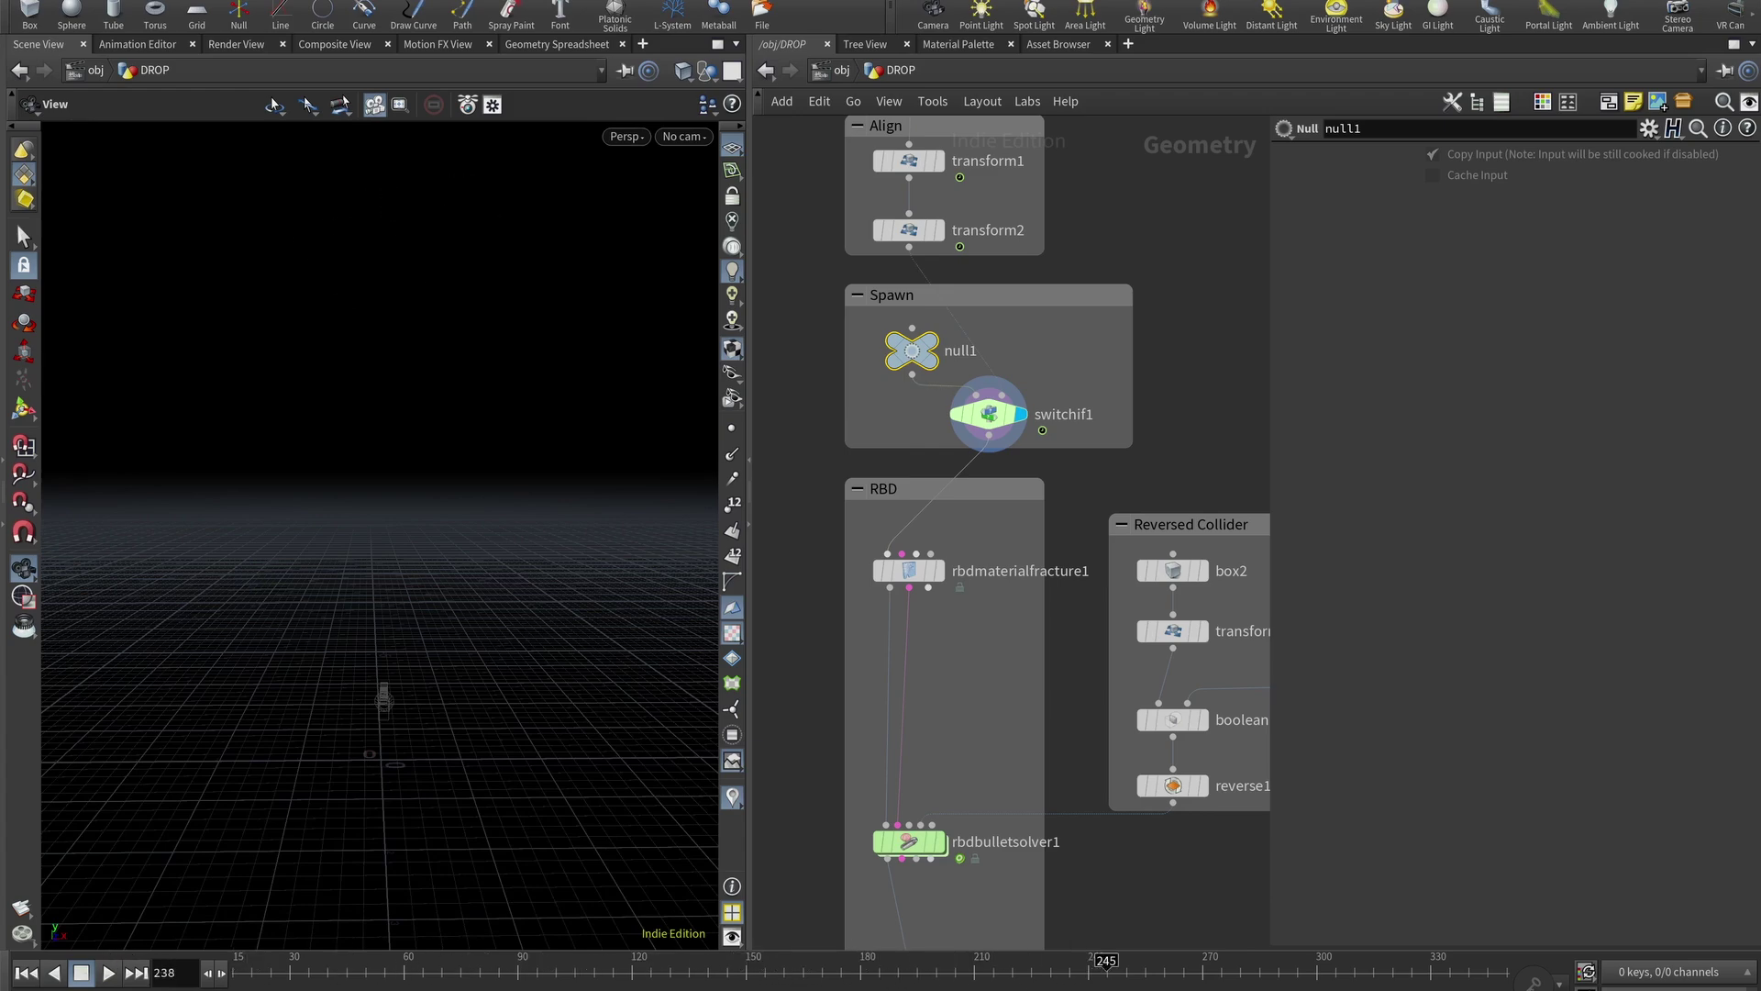
drag(1300, 961, 101, 935)
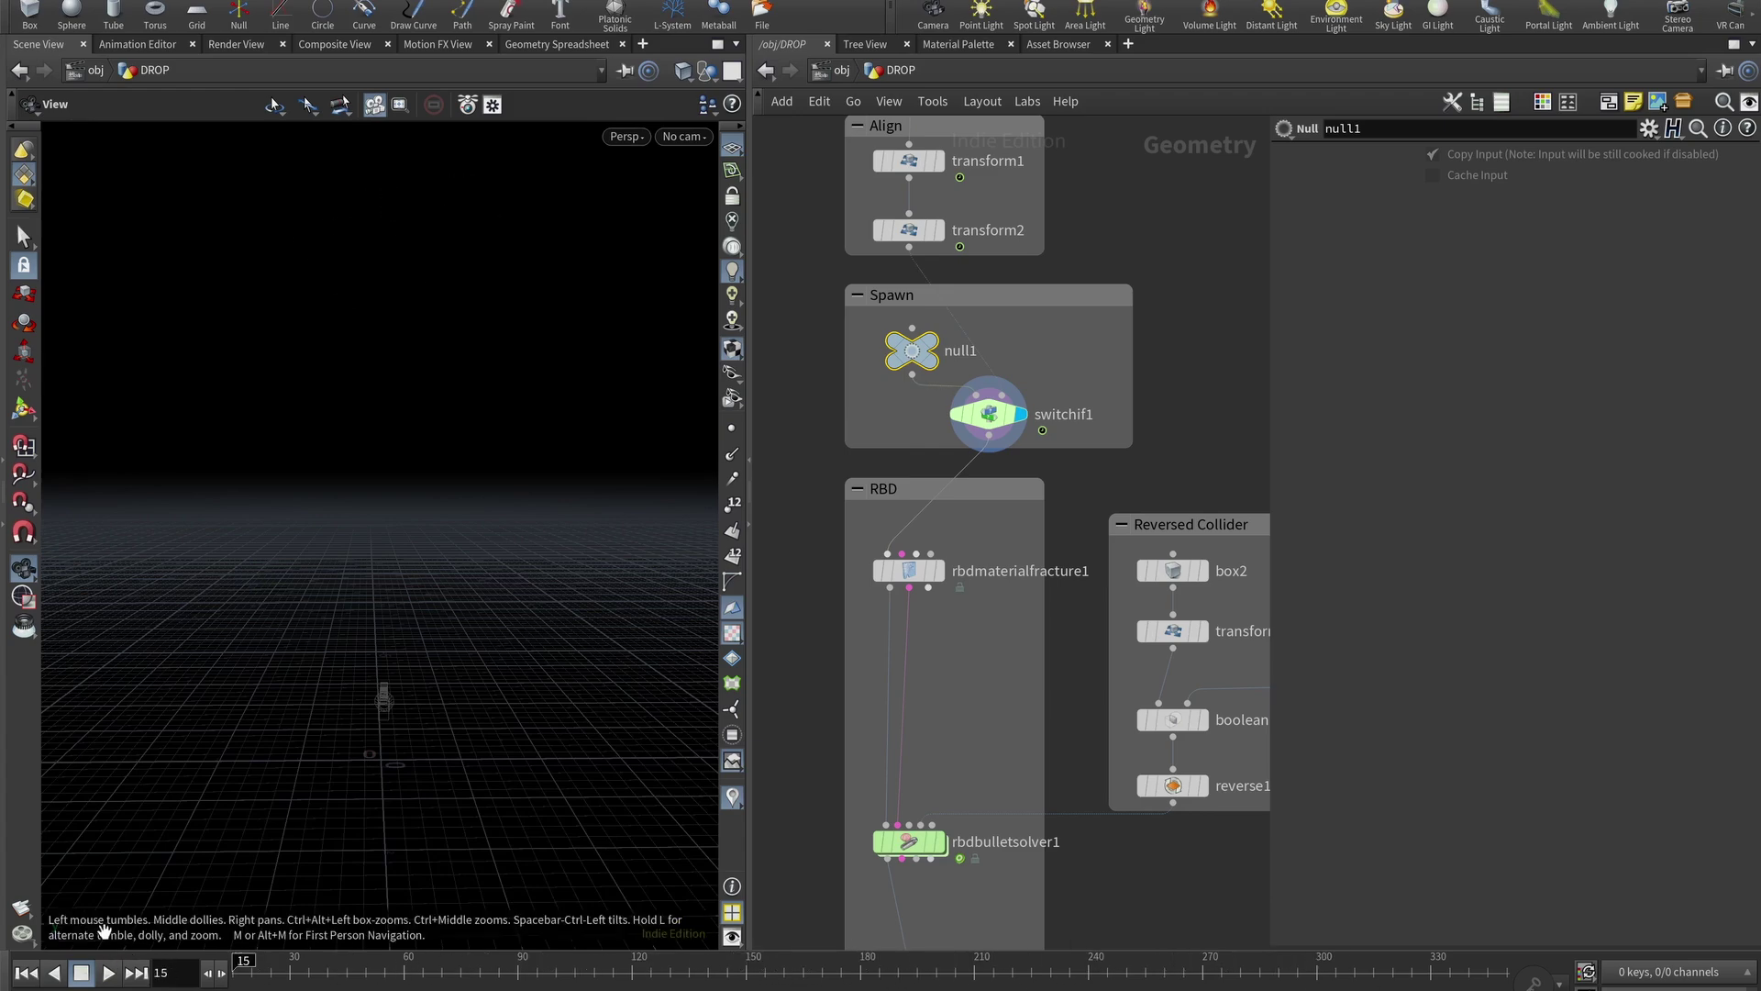
Try a different frame interval in switchif1's Enable expression and restore it to $F%20==0
click(990, 405)
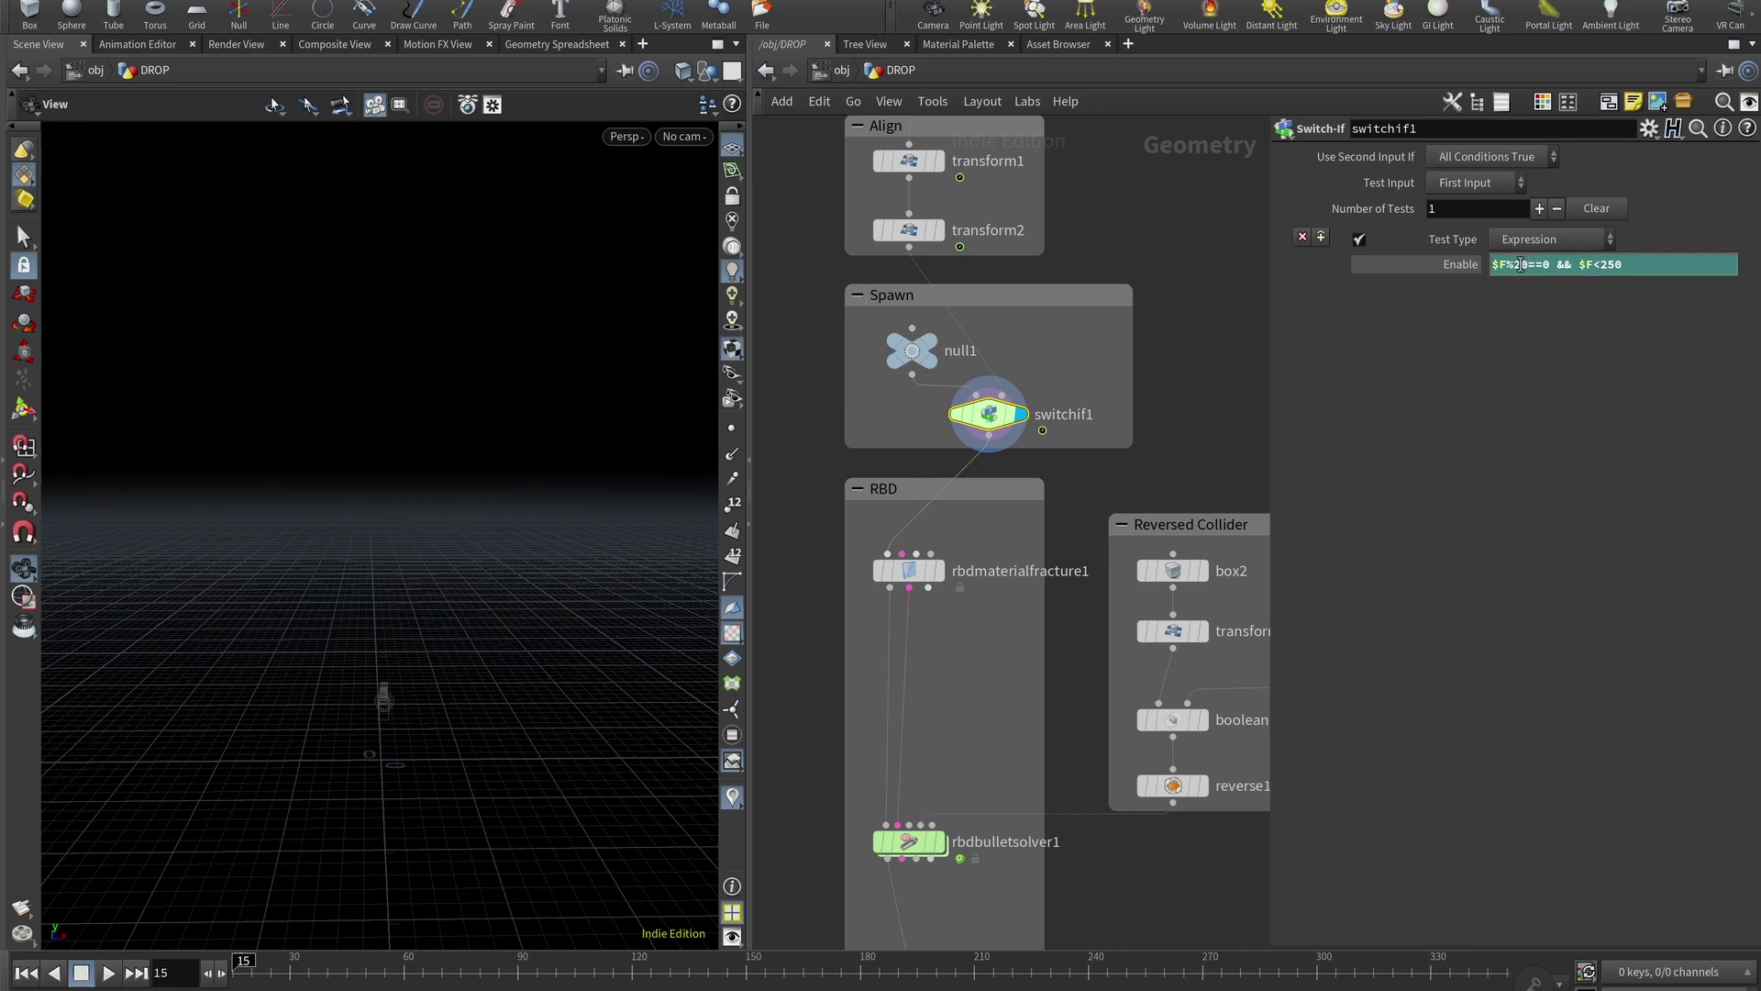
text(3)
key(BackSpace)
key(BackSpace)
text(3)
key(BackSpace)
text(2)
Display rbdmaterialfracture1 and review the seeds and scatter points of both primary fracture levels
middle_drag(966, 546, 910, 300)
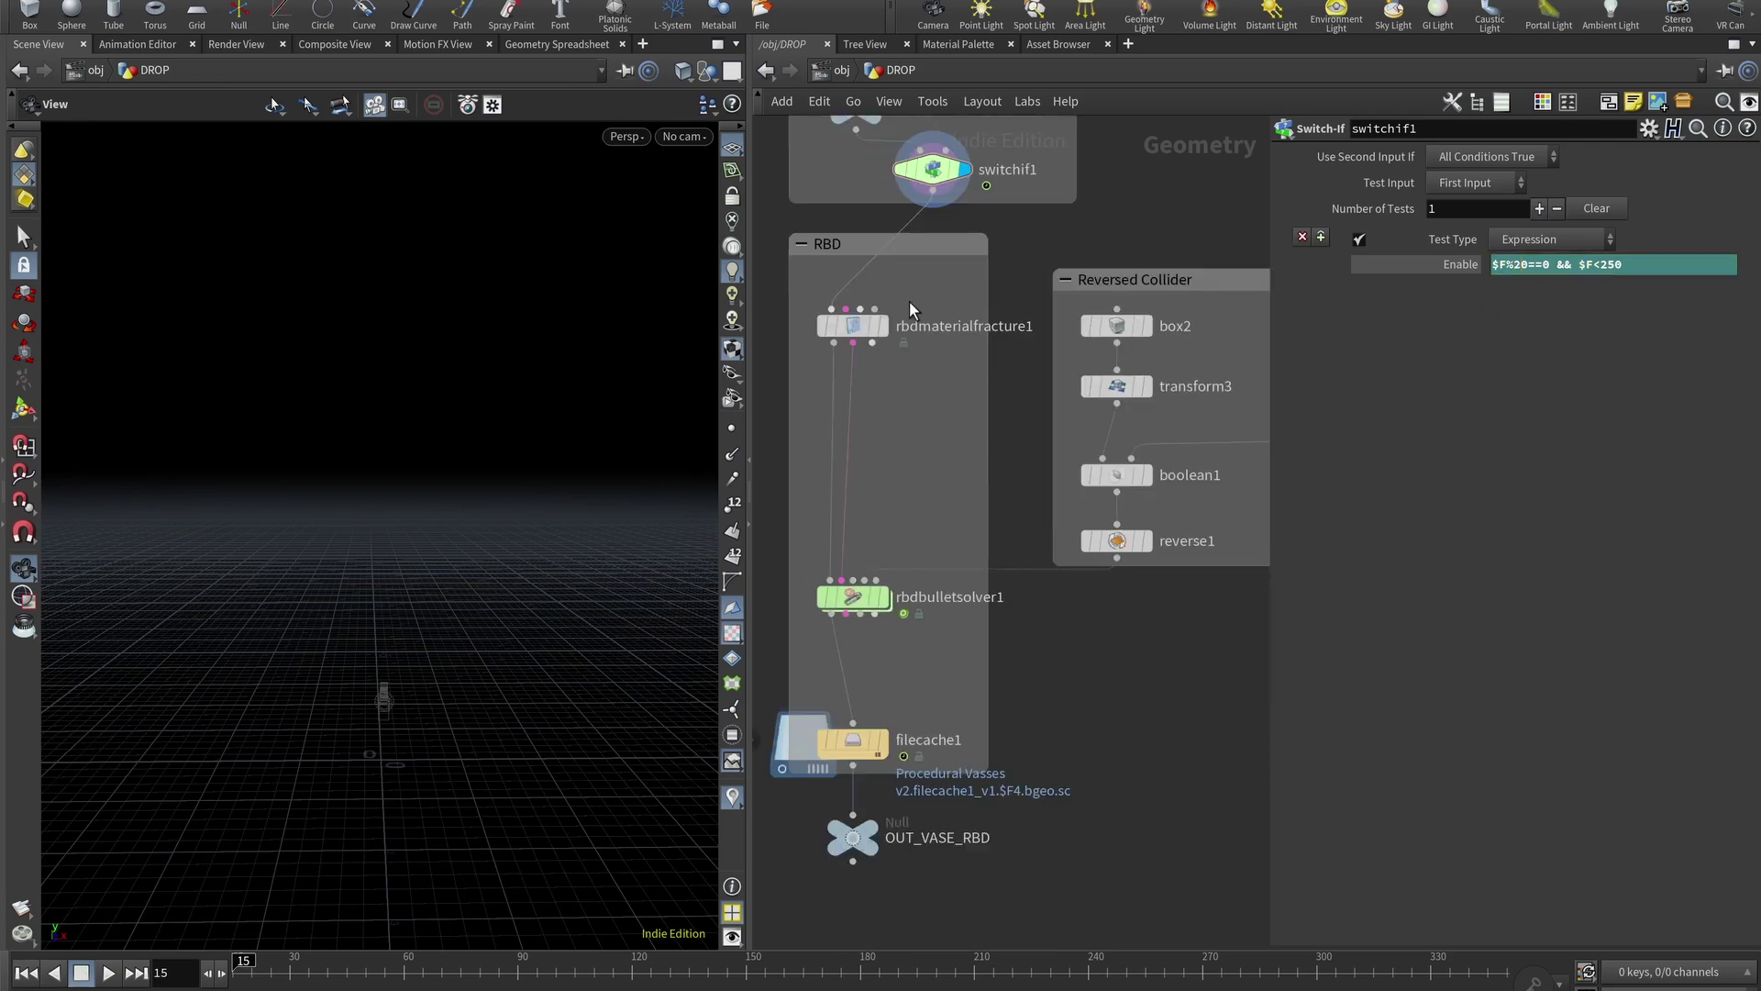
click(851, 325)
click(883, 326)
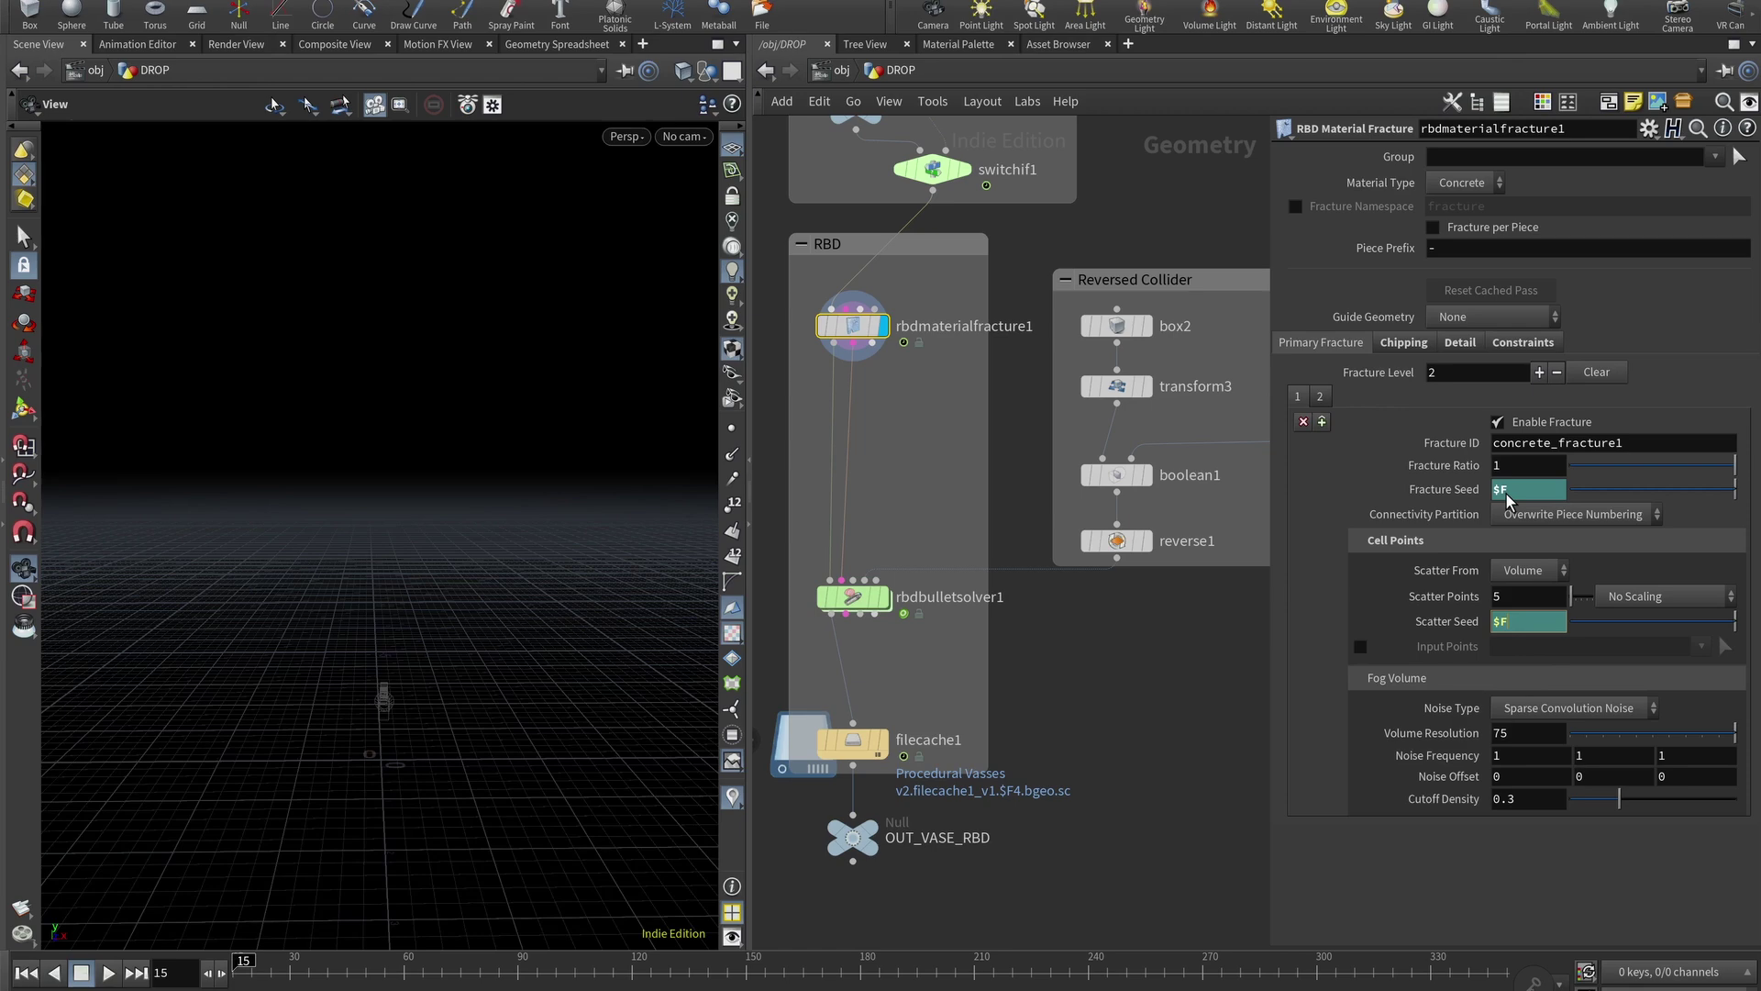
click(1321, 396)
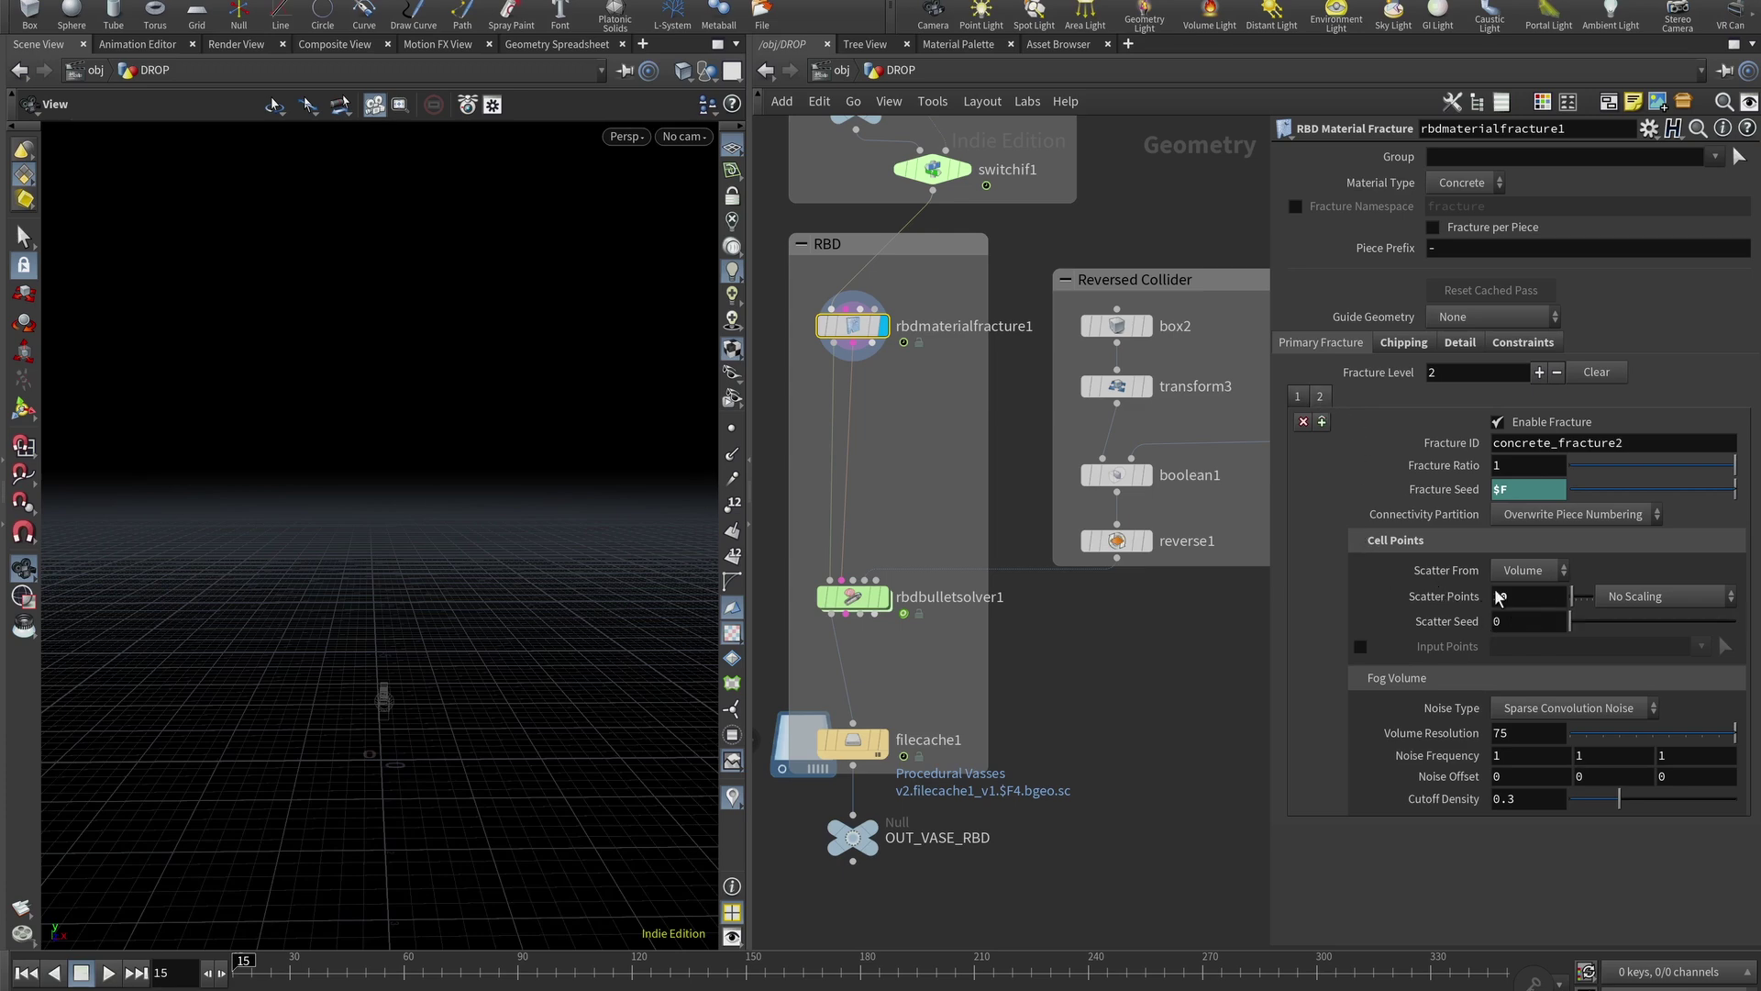
Review the chipping, detail and glue constraint settings of rbdmaterialfracture1
click(1408, 342)
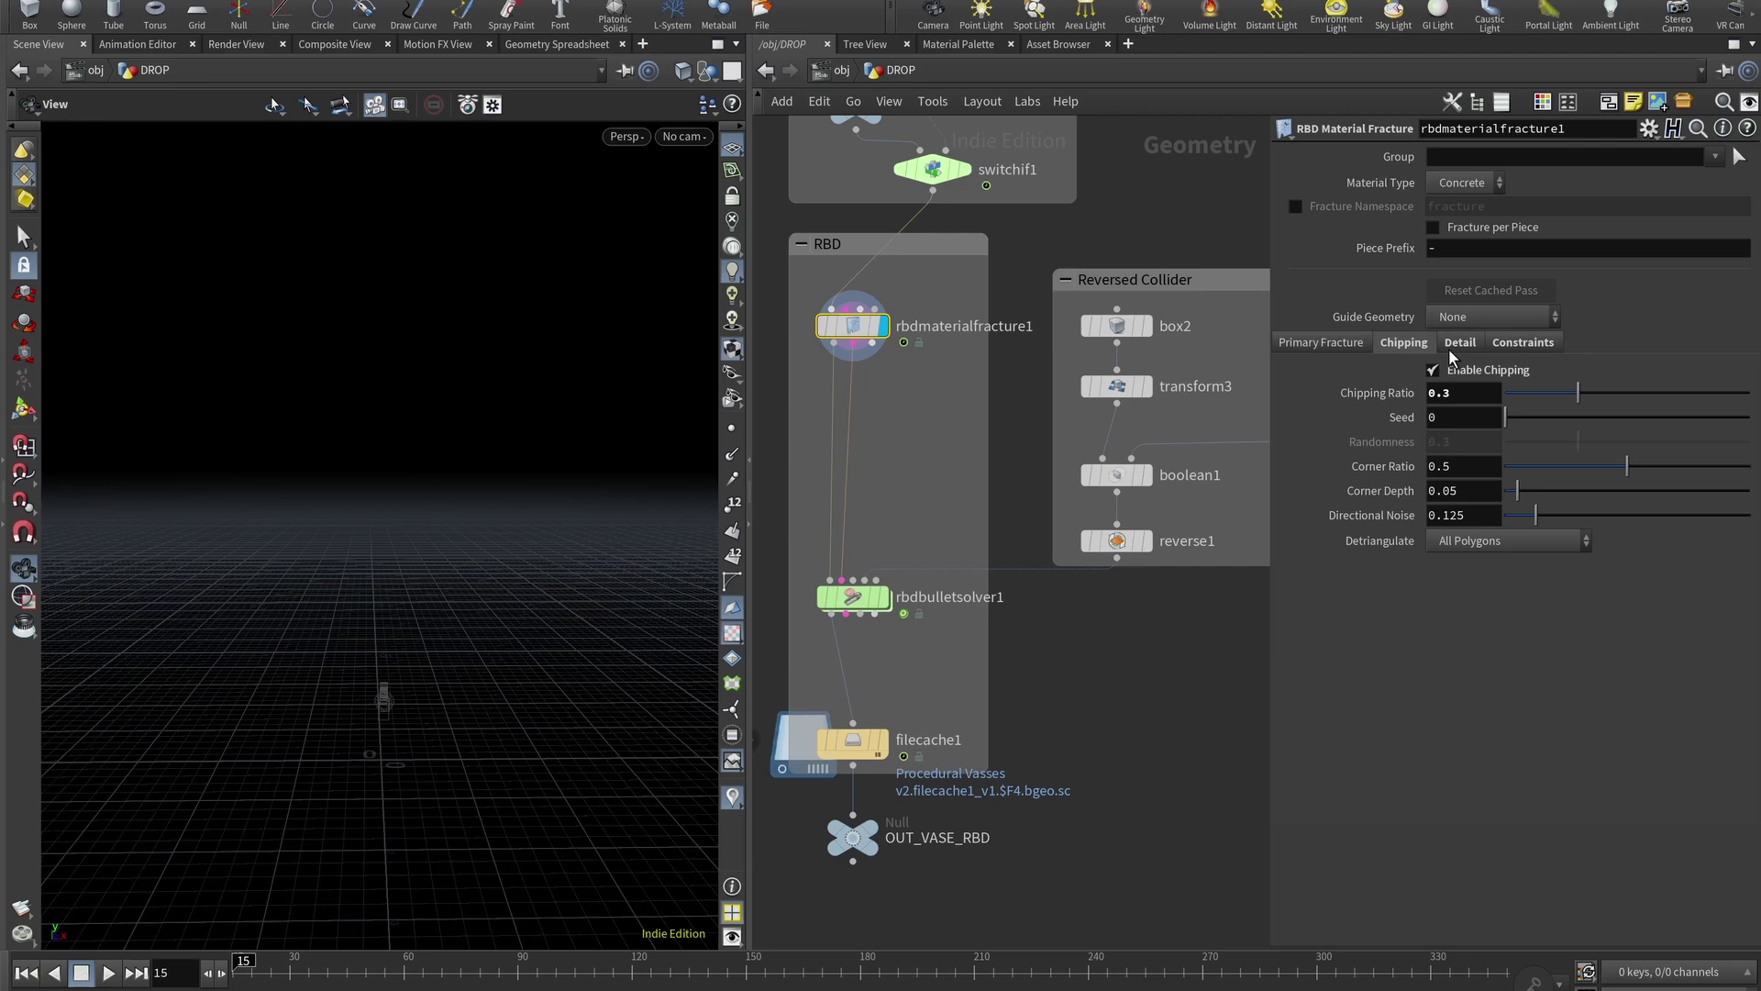
click(1458, 342)
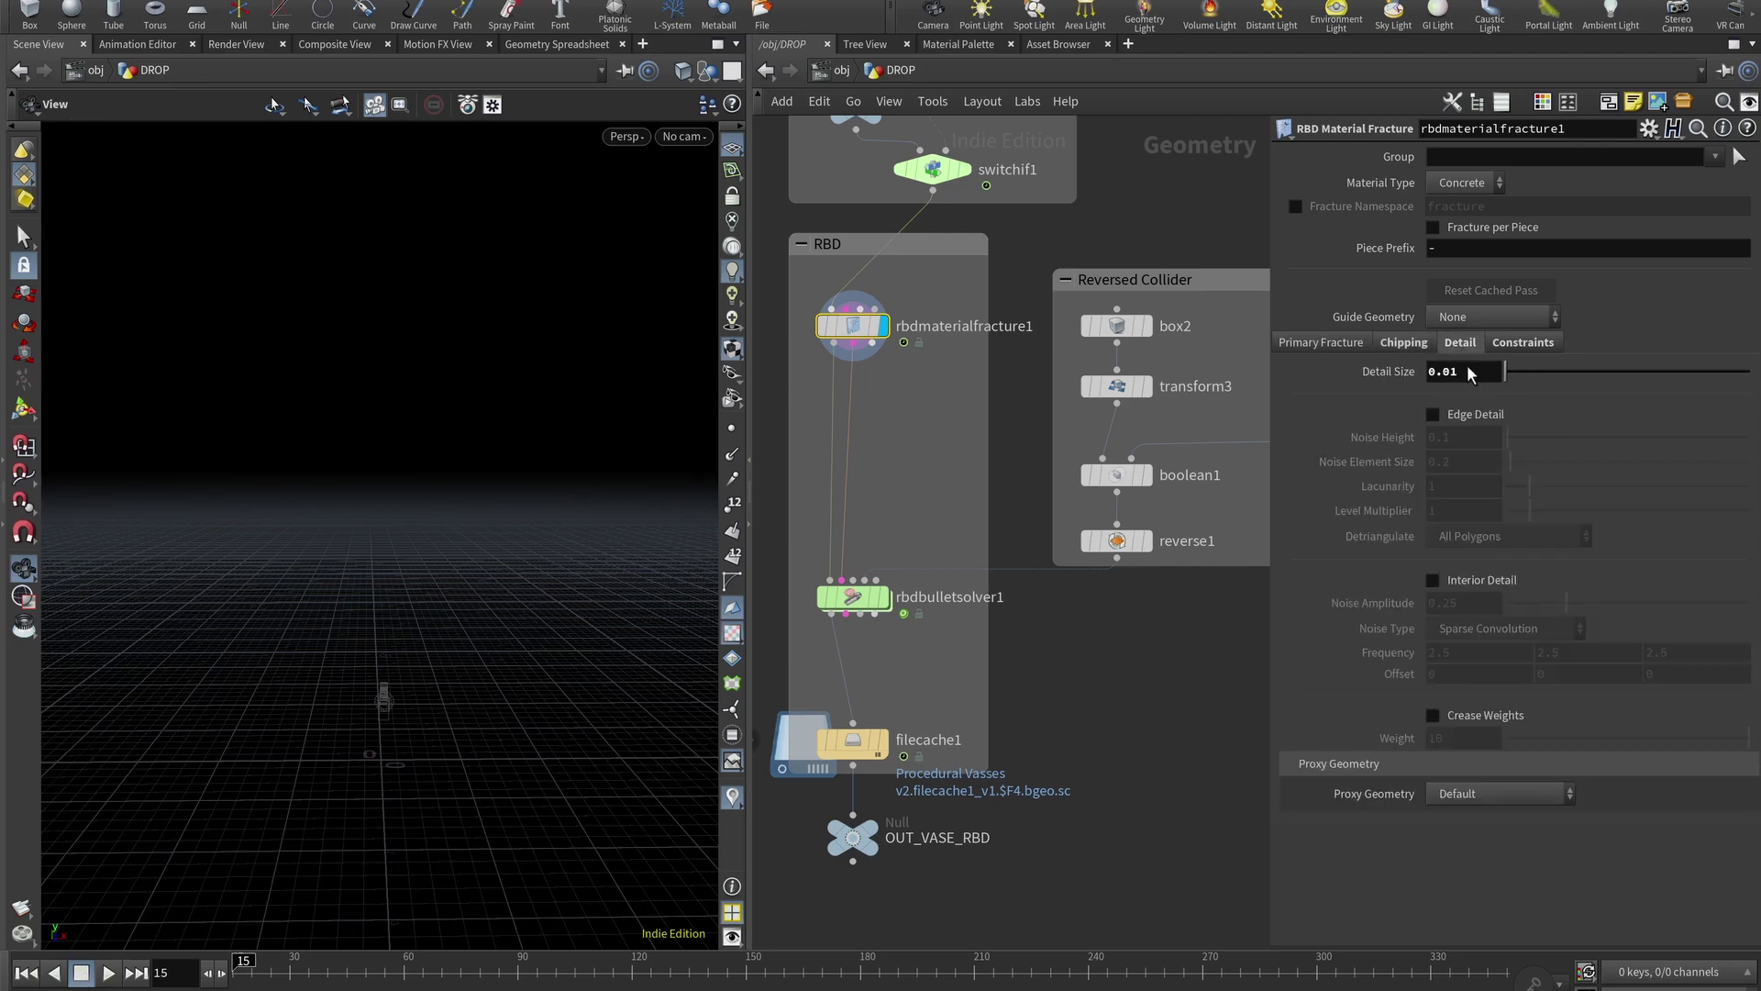
click(1504, 345)
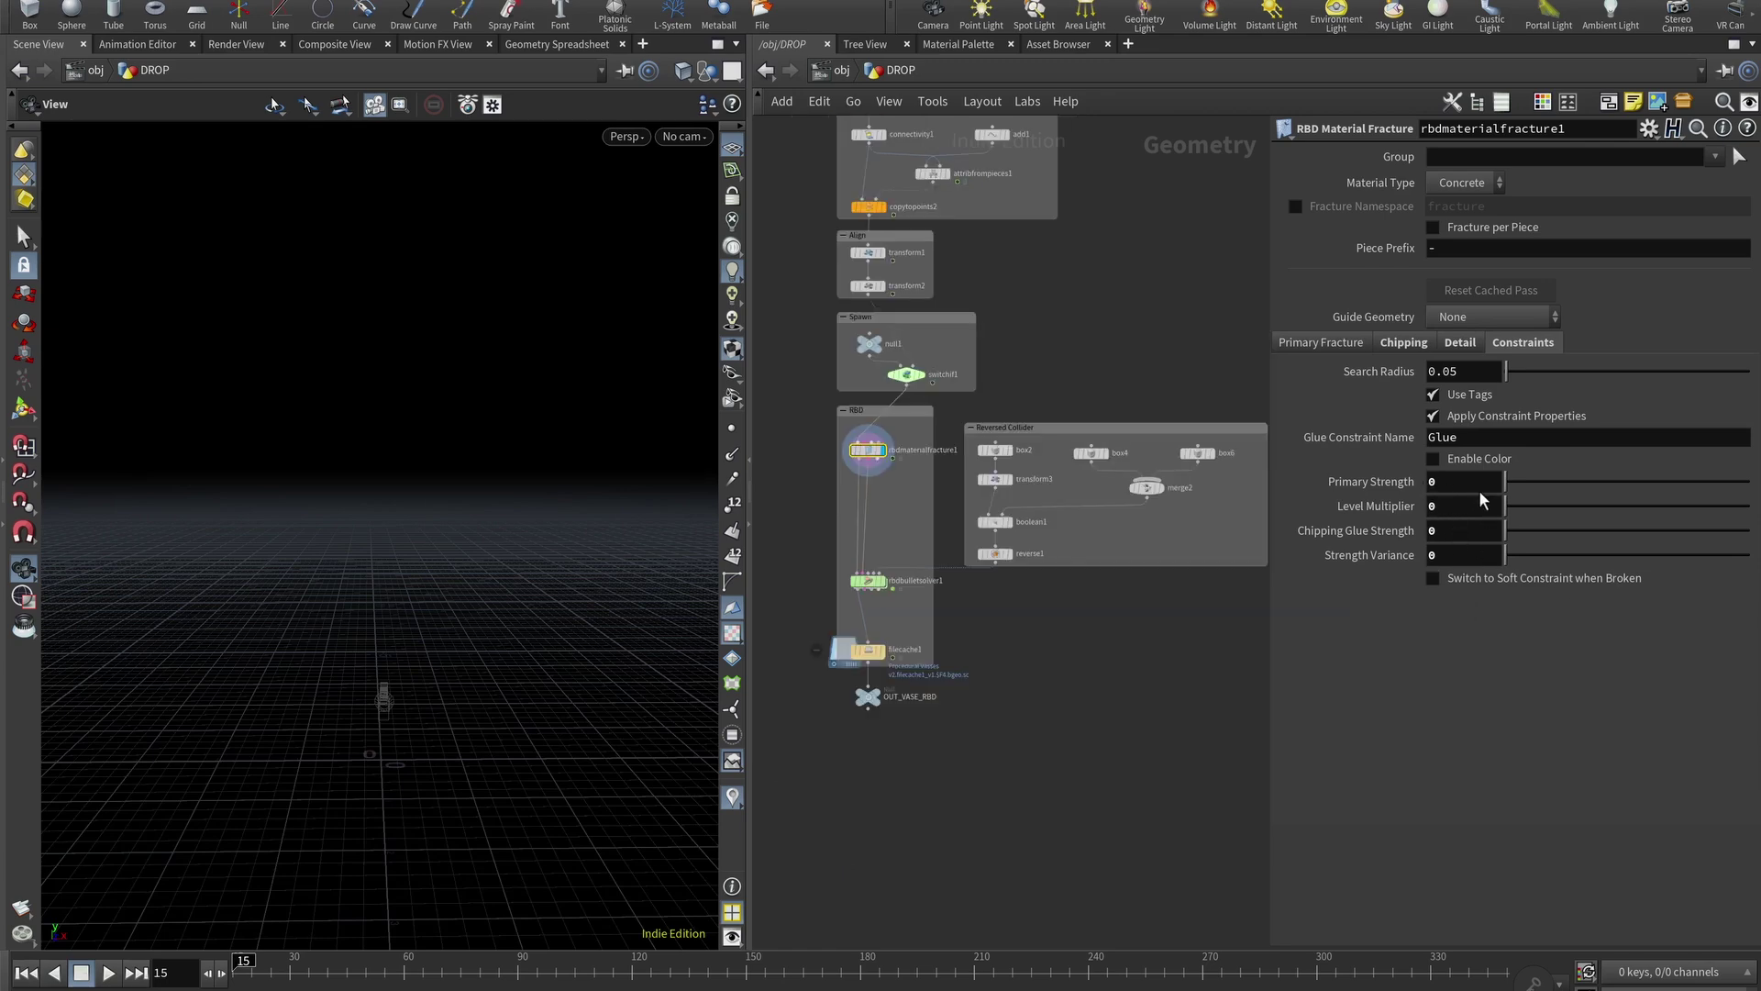
Display reverse1 in the Reversed Collider group and examine the collider's shape in the viewport
scroll(1146, 550, up, 3)
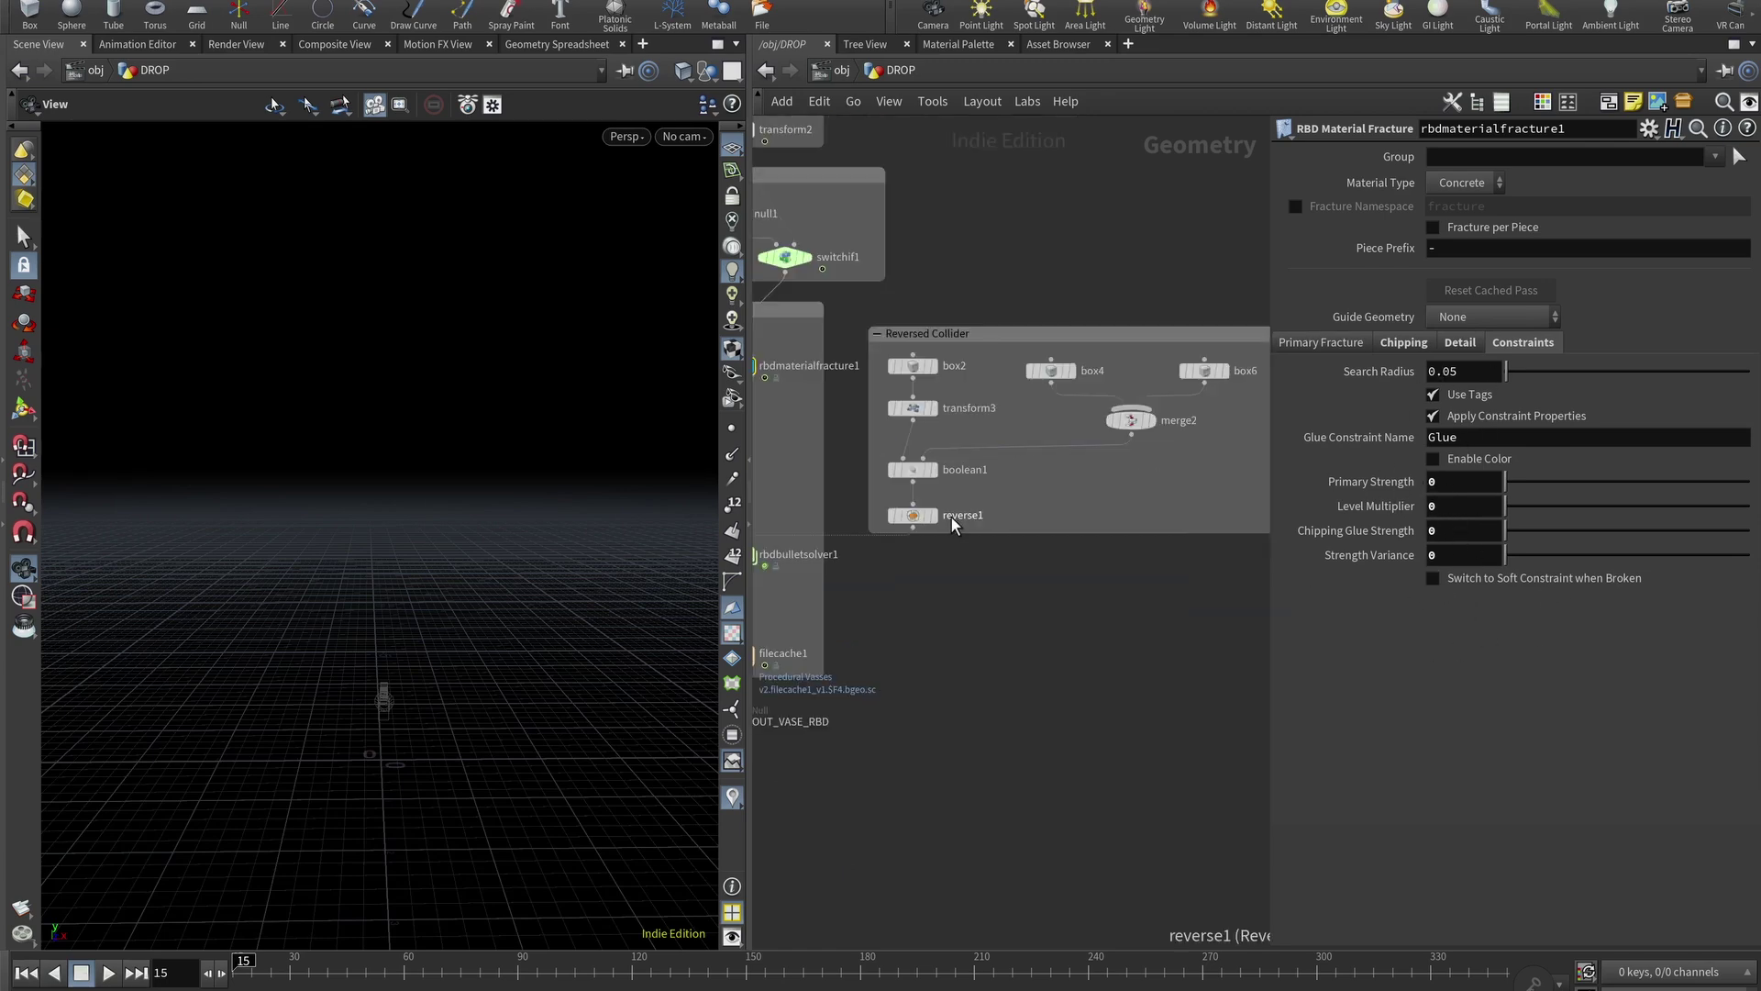
click(937, 515)
drag(431, 403, 501, 416)
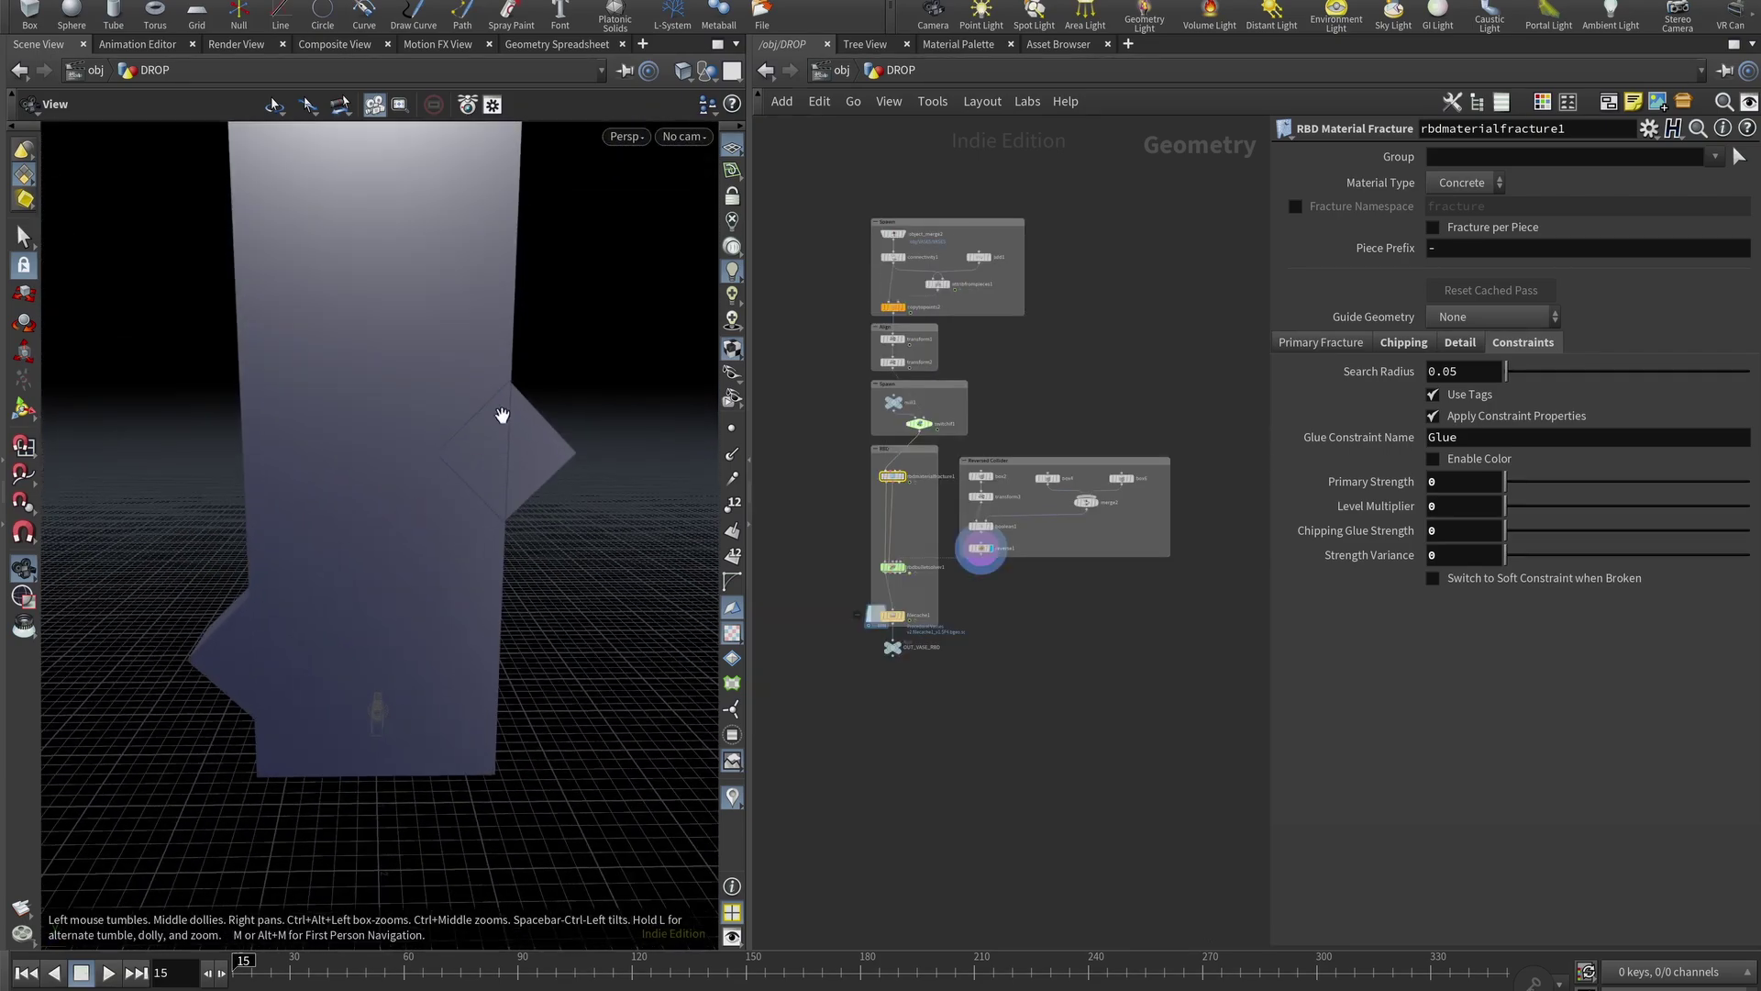
scroll(1009, 527, up, 5)
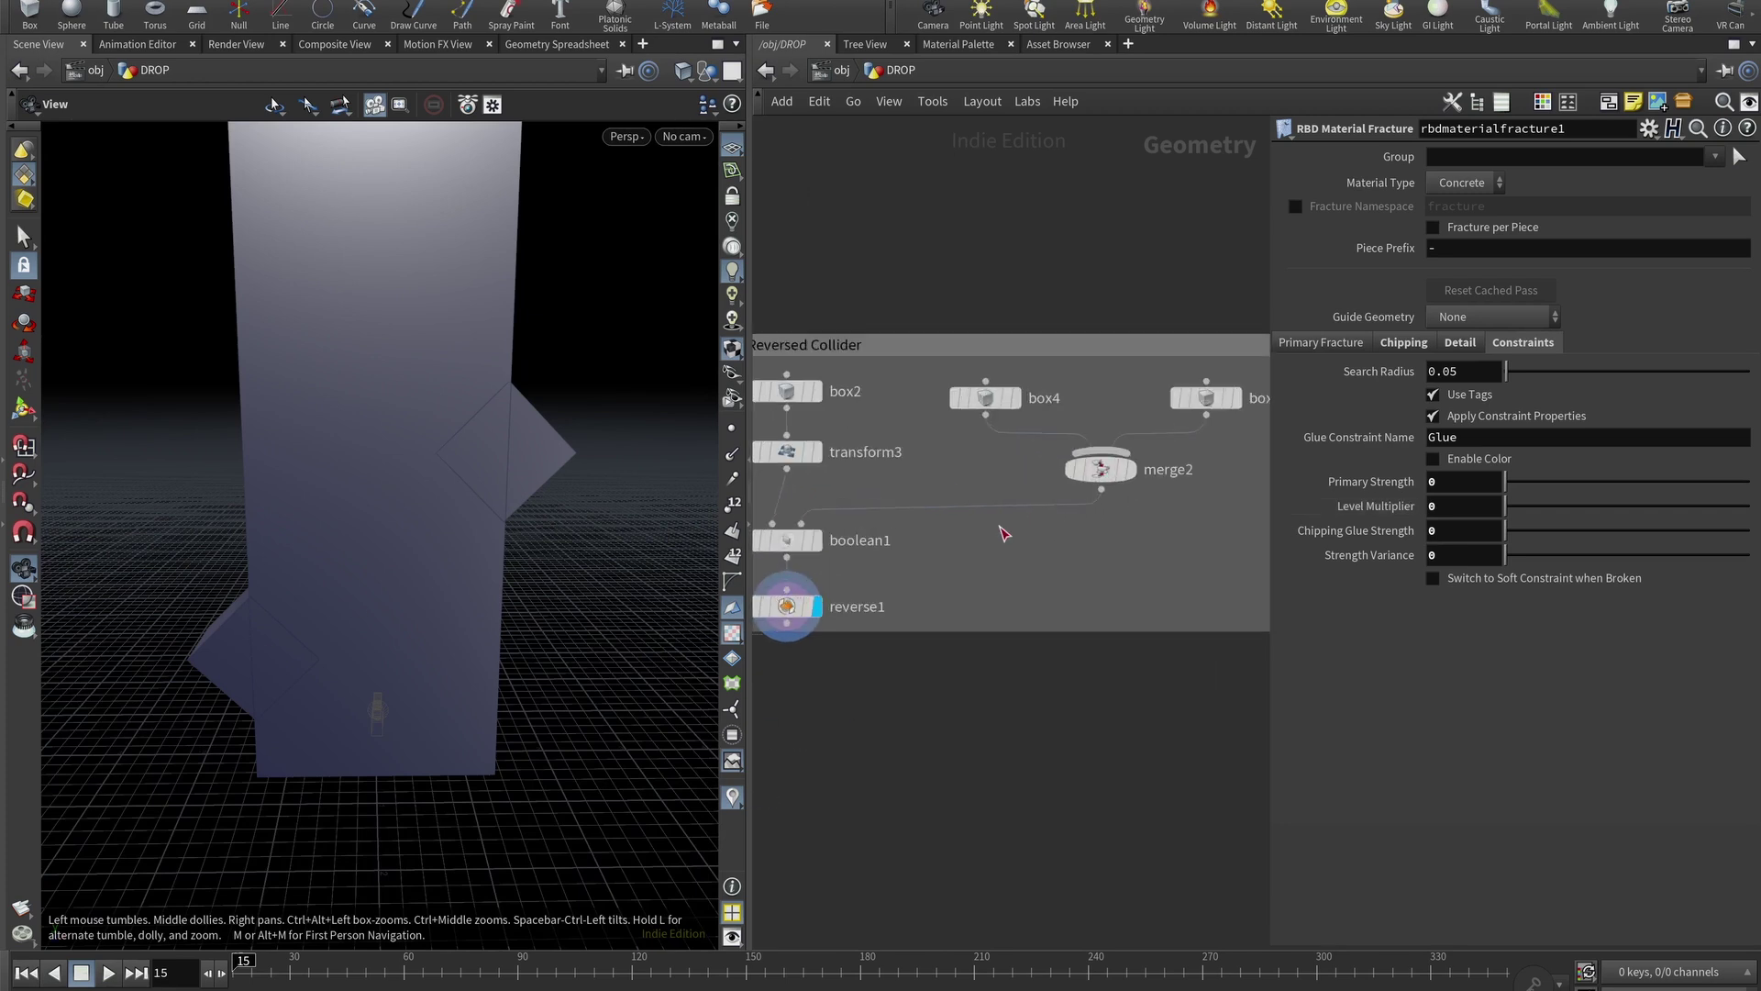
Display merge2 and boolean1 in turn to examine how the rotated boxes combine with the main collider box
middle_drag(921, 535, 965, 532)
scroll(1054, 556, down, 3)
click(1123, 459)
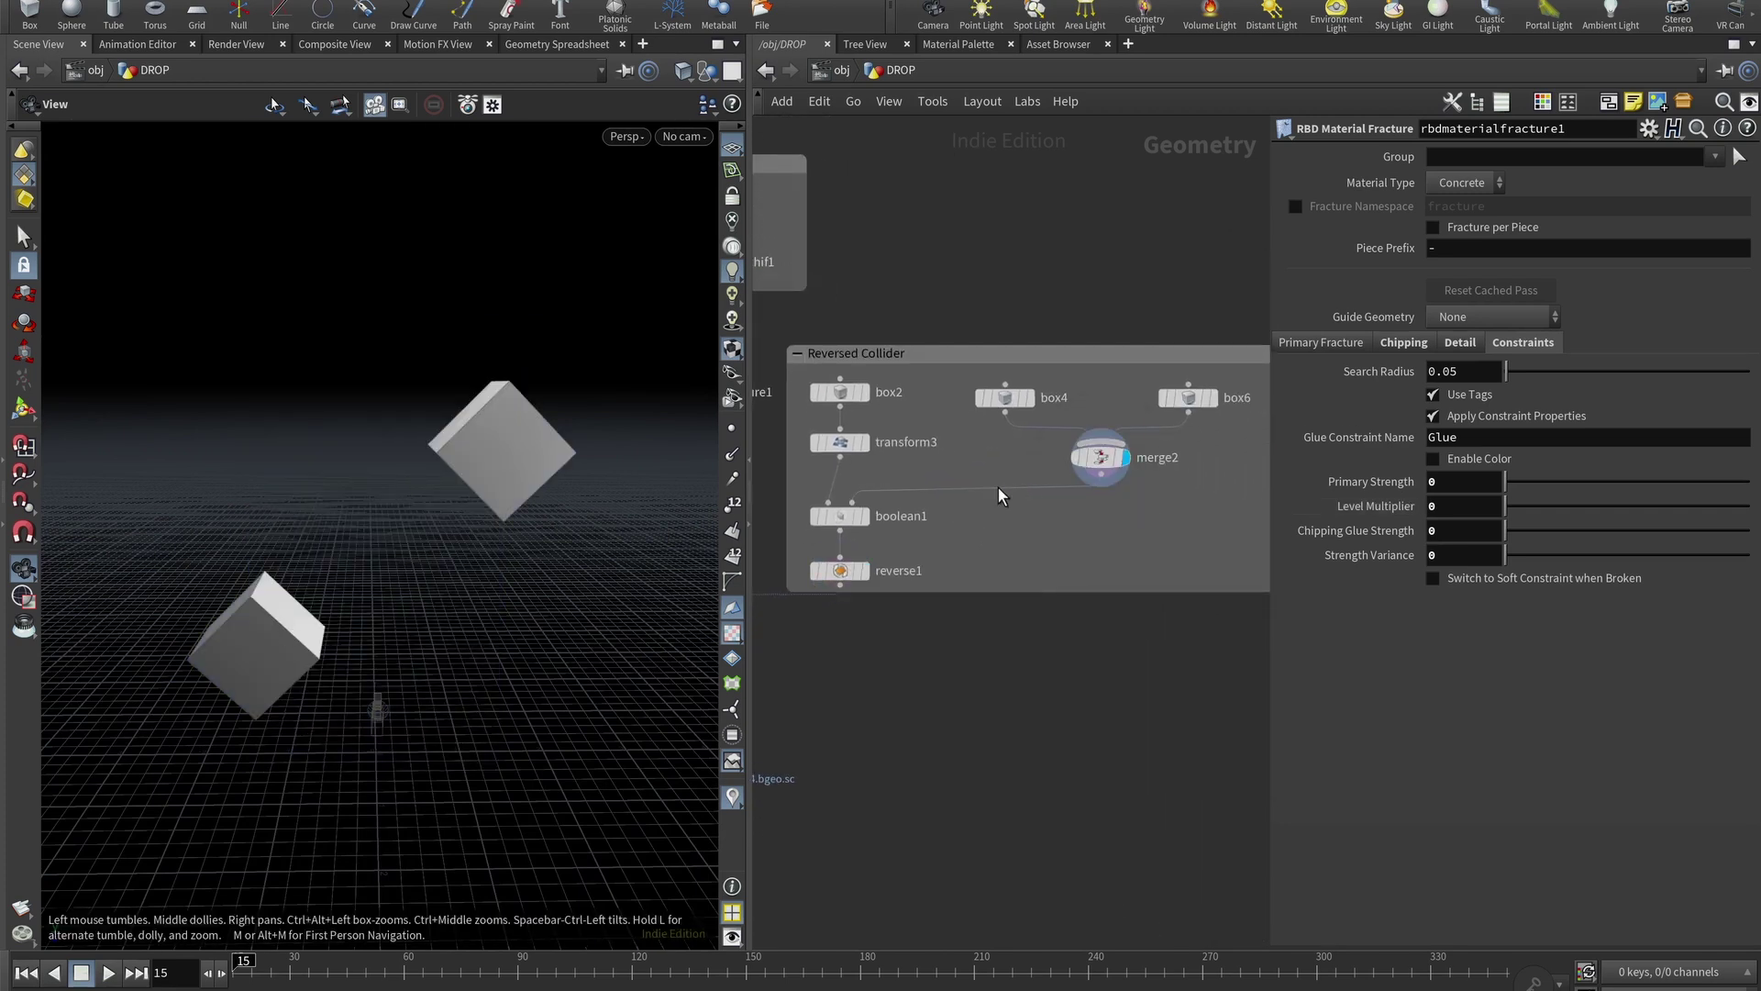
click(865, 516)
drag(433, 562, 435, 440)
right_drag(413, 541, 485, 530)
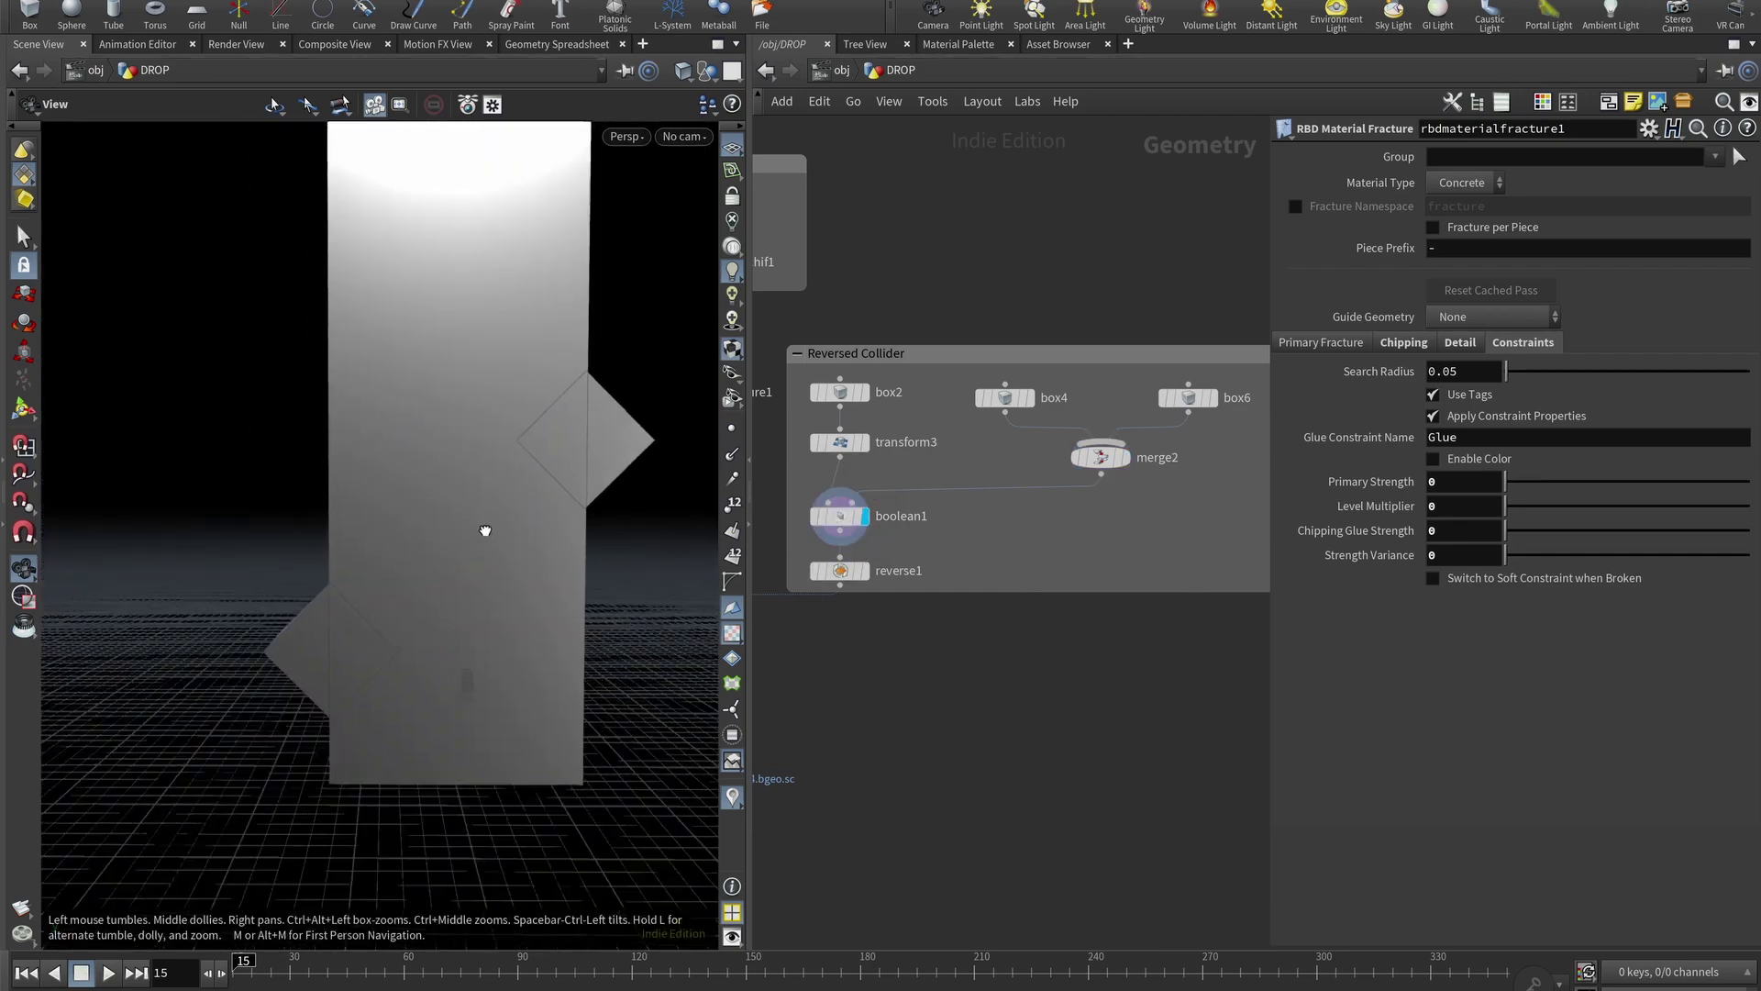
Display reverse1 in the Reversed Collider group to check the combined collider with its faces reversed
drag(485, 531, 501, 529)
middle_drag(982, 679, 1116, 672)
middle_drag(944, 621, 985, 621)
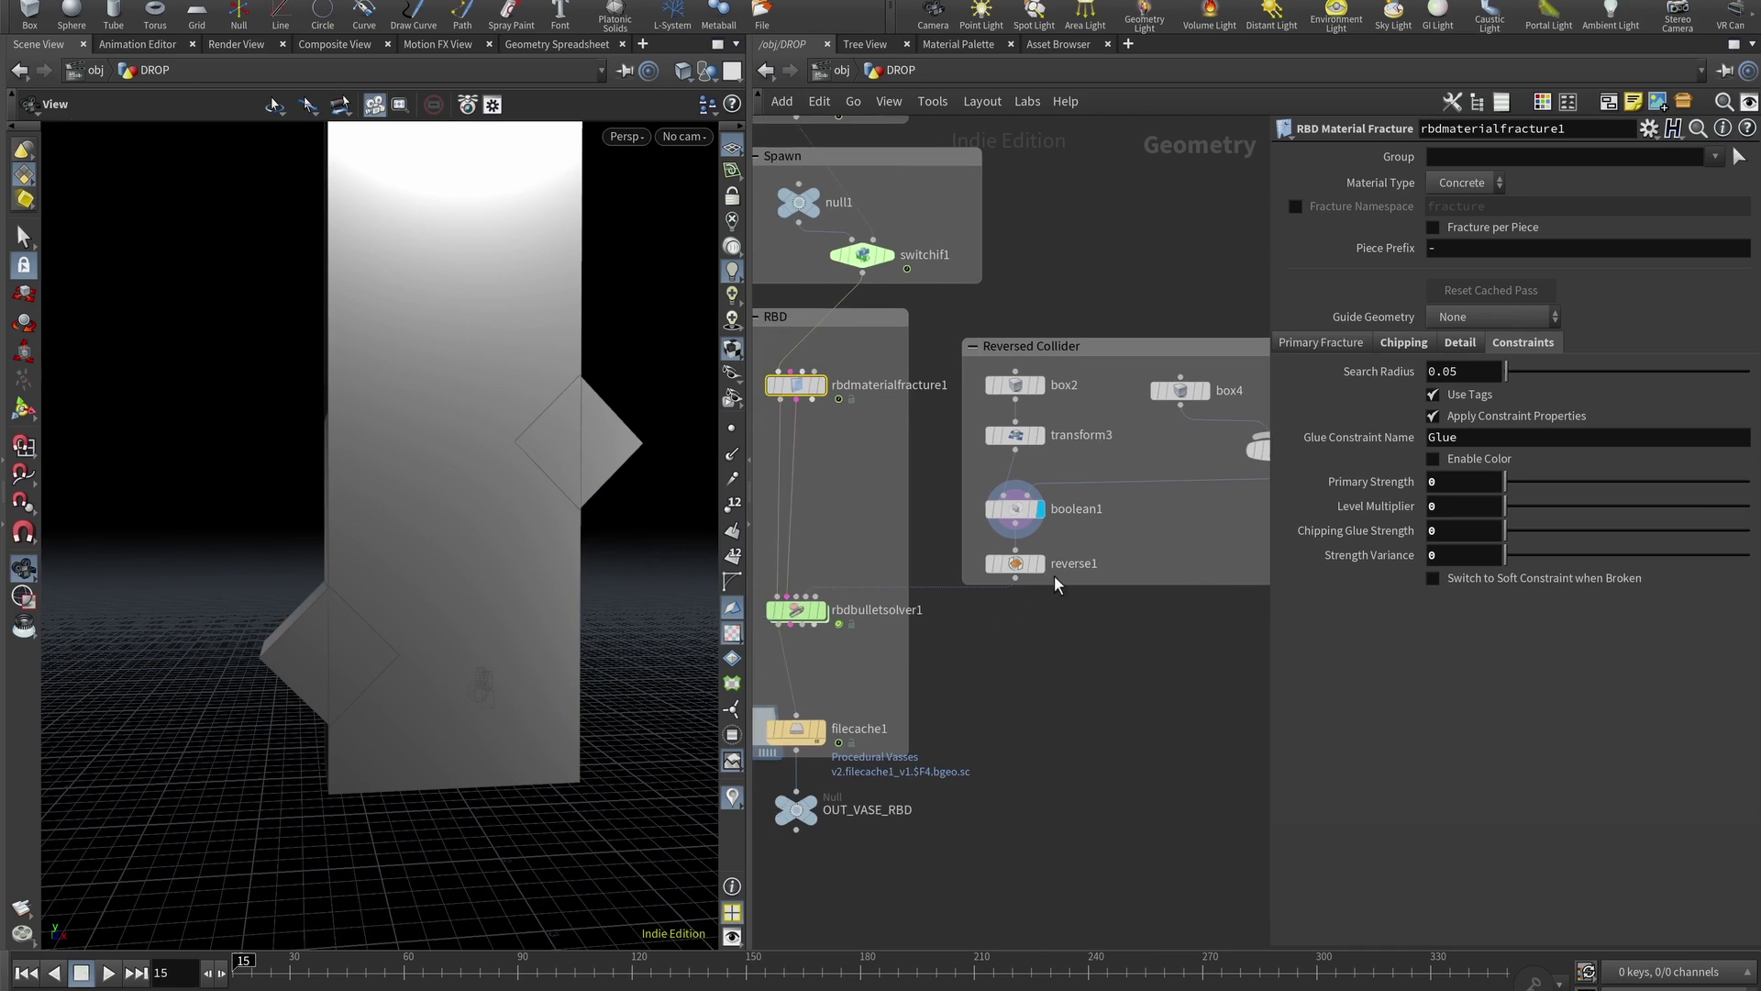
click(1040, 563)
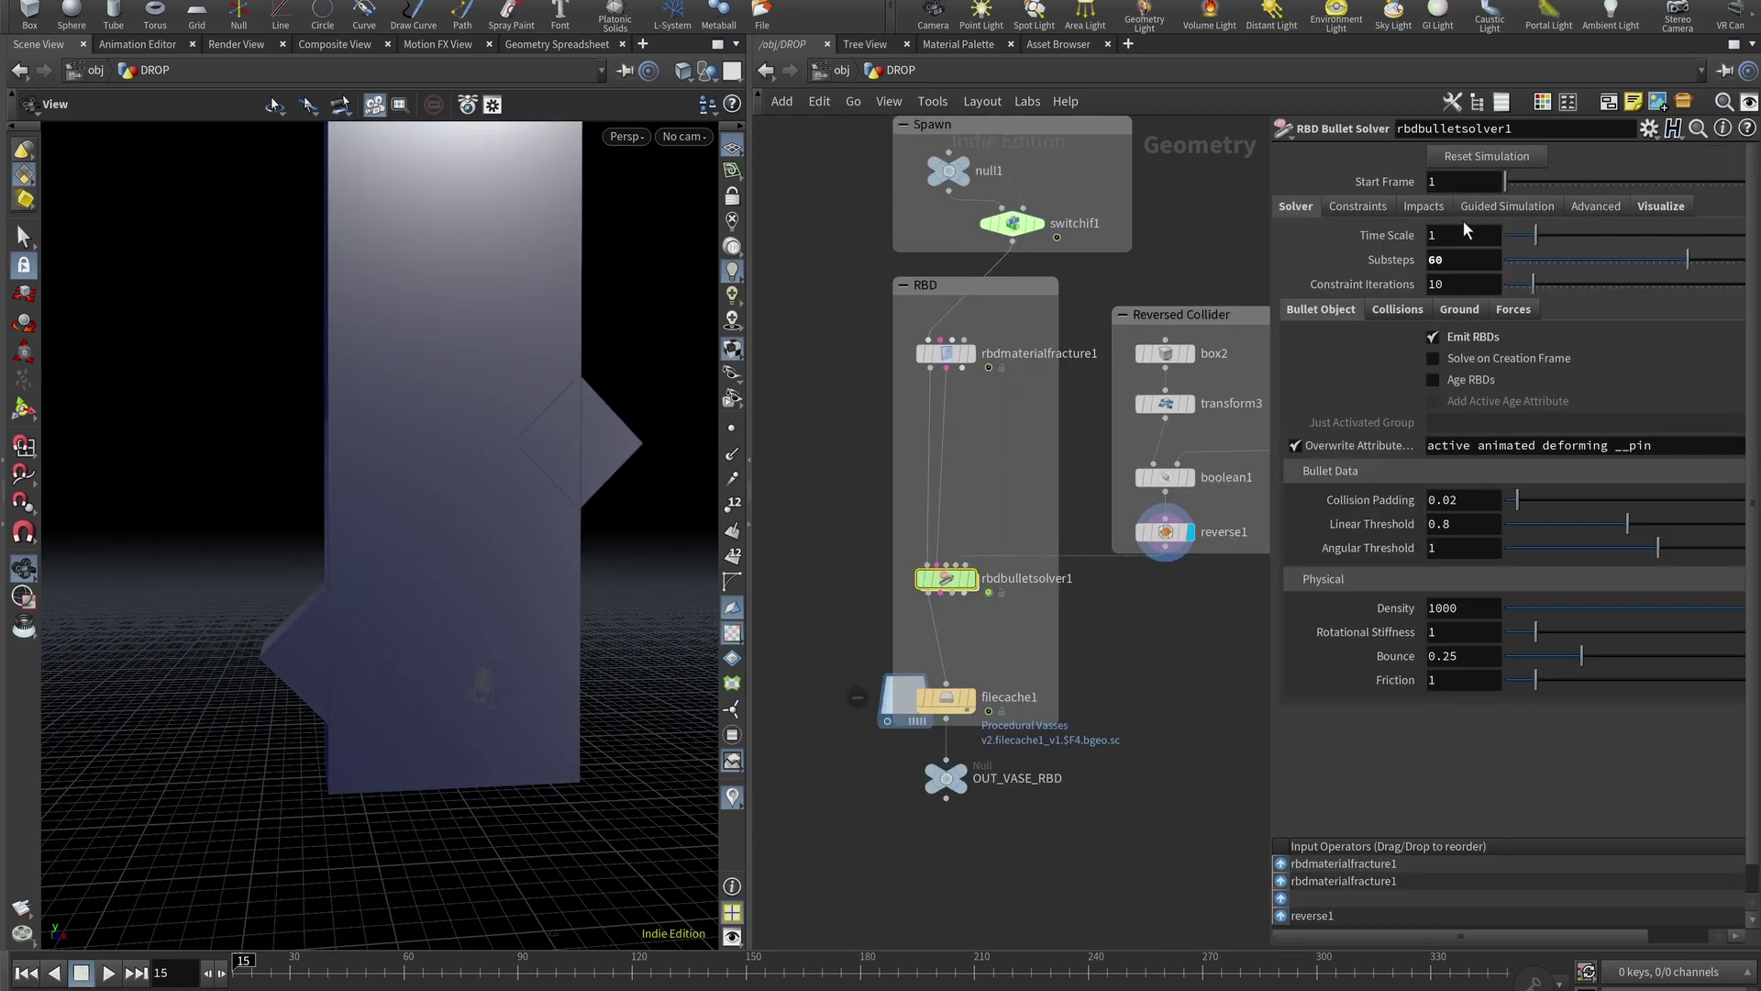
Review the substeps, collision and ground plane settings of rbdbulletsolver1
click(1480, 259)
click(1398, 310)
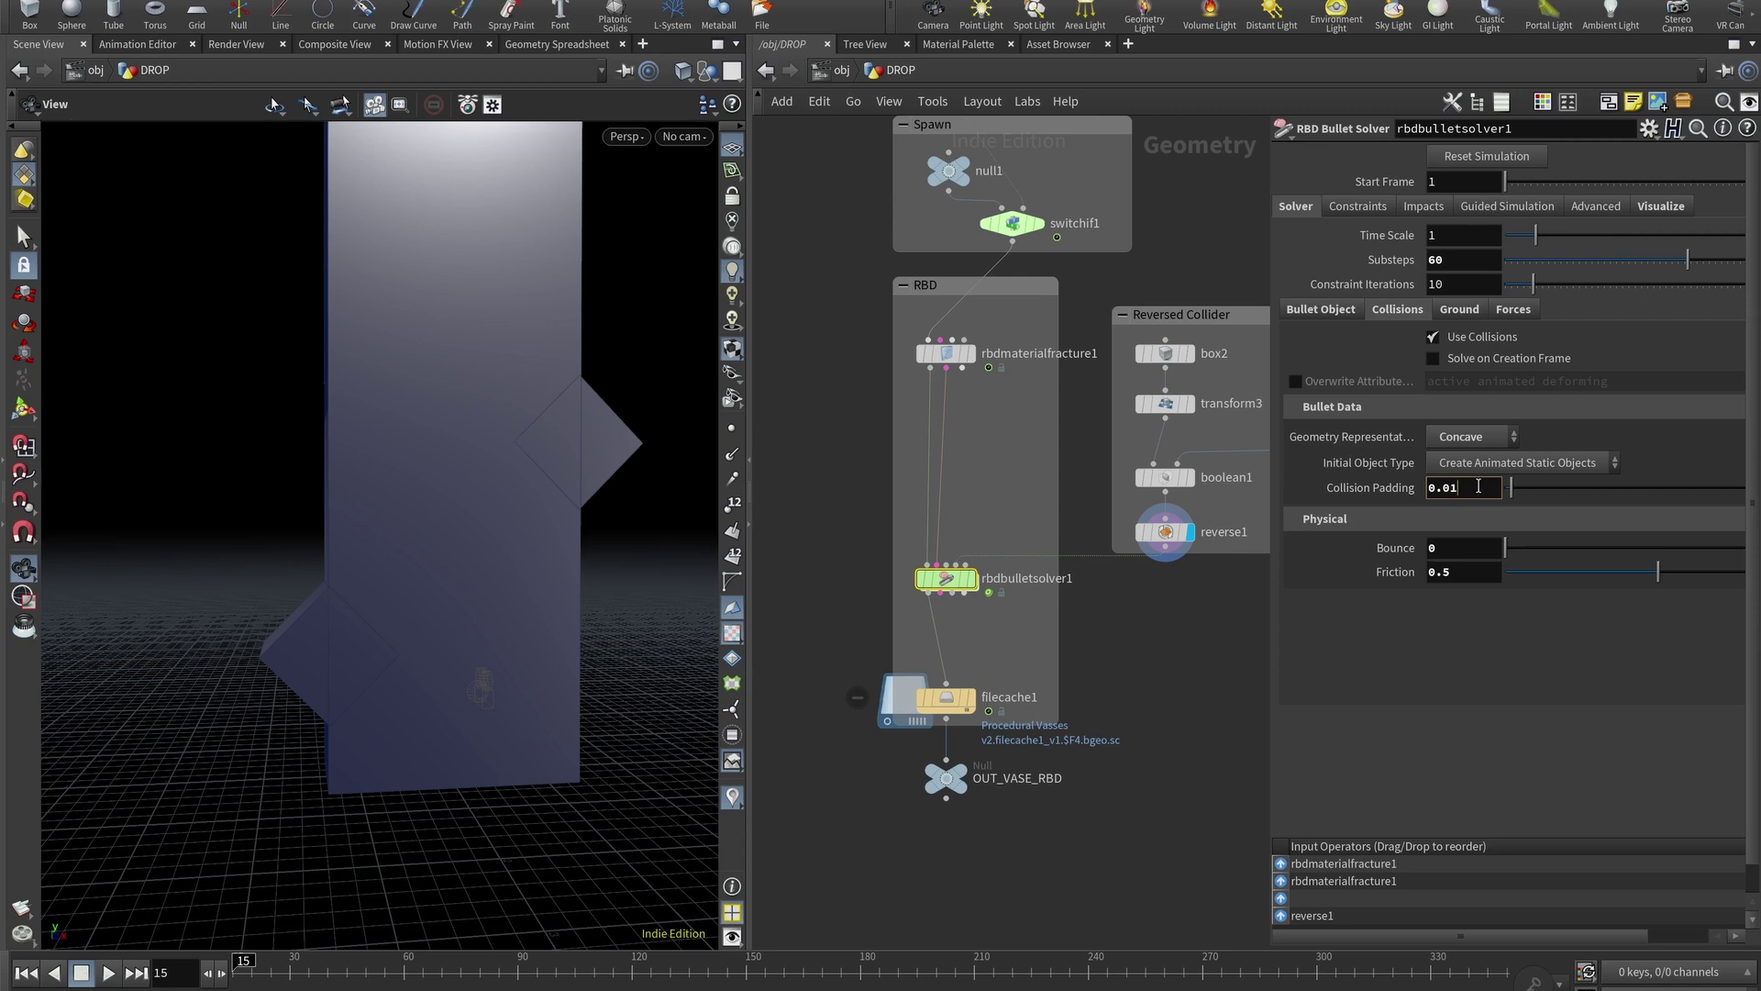
click(1459, 310)
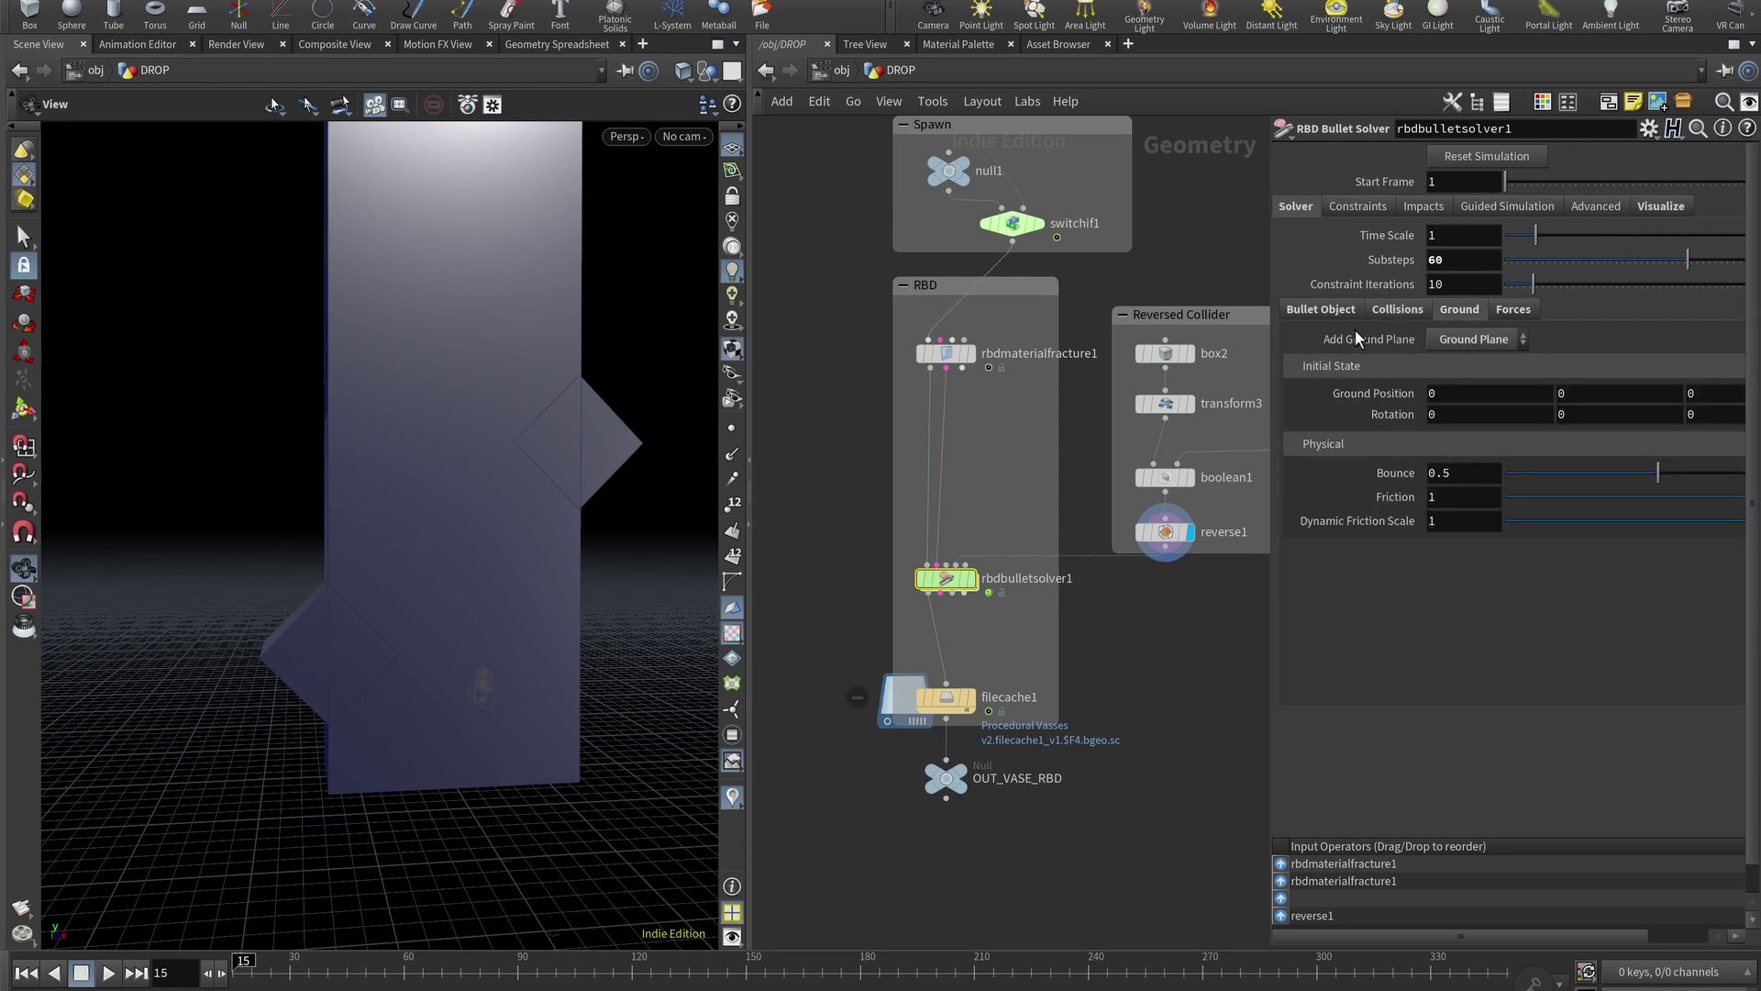
click(1456, 341)
click(1459, 342)
click(1461, 342)
click(1465, 371)
Set the air resistance in the drag forces of rbdbulletsolver1 to 0.0075
click(1512, 310)
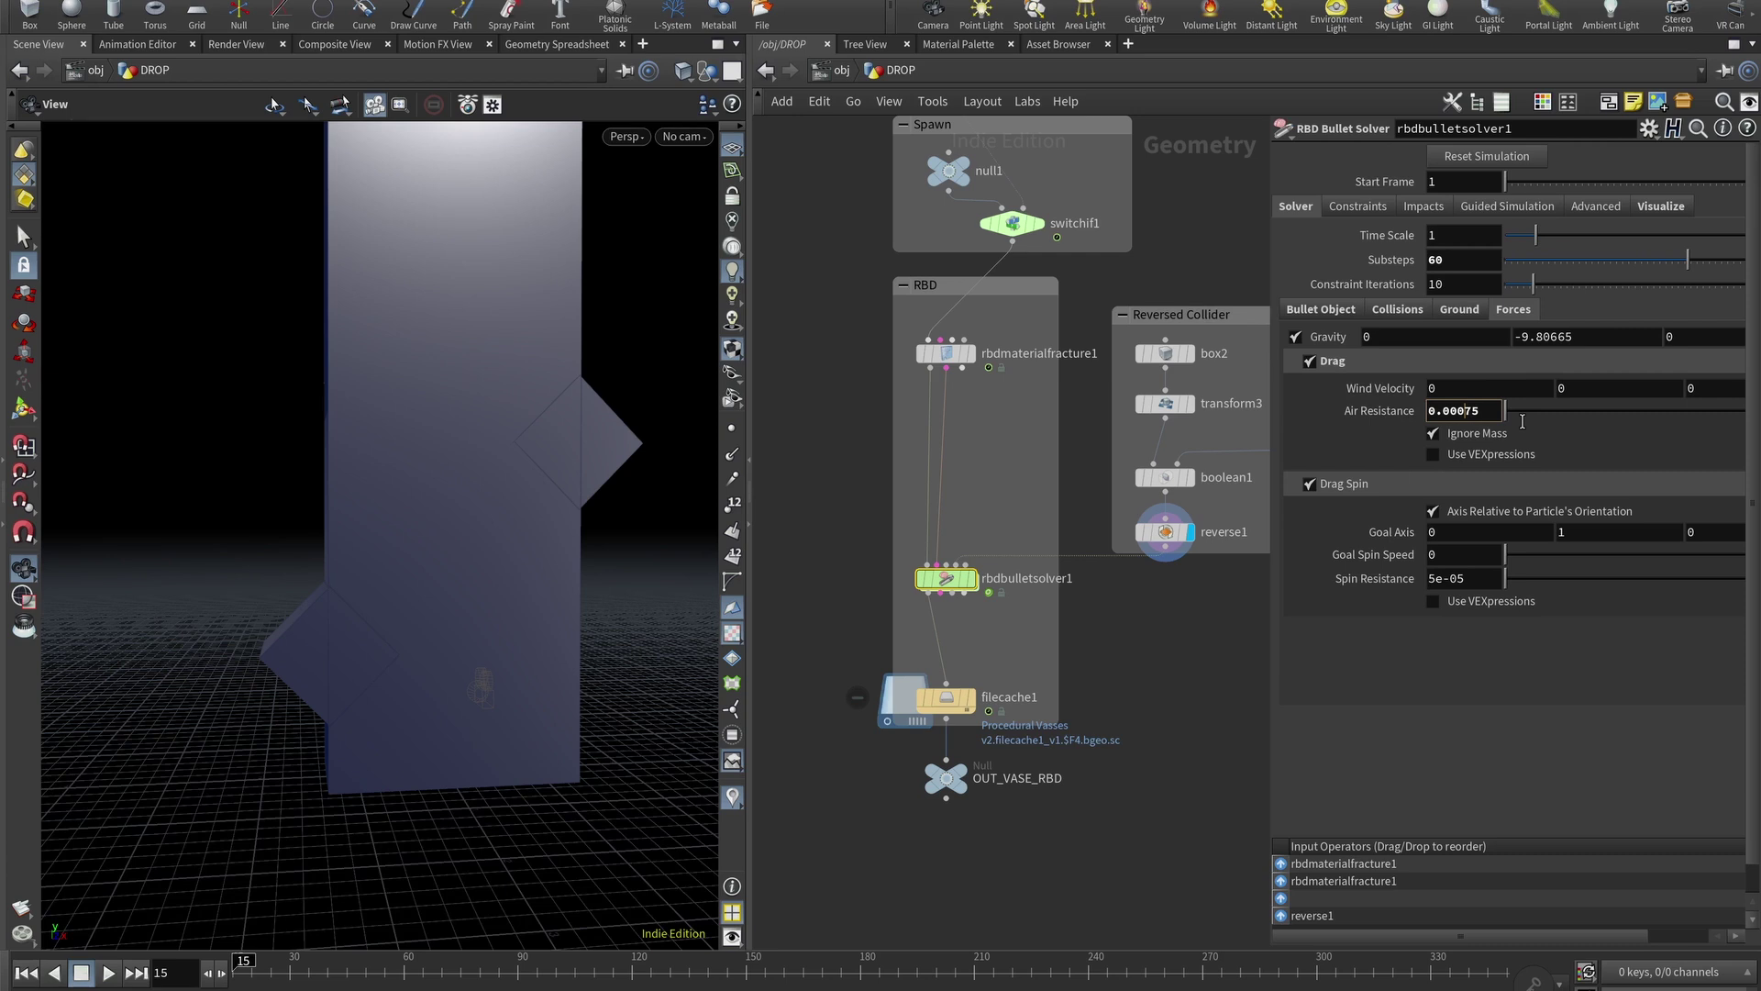
key(Return)
Display filecache1 and scrub through the timeline to examine the cached vase simulation
click(1139, 681)
middle_drag(1139, 681, 1115, 667)
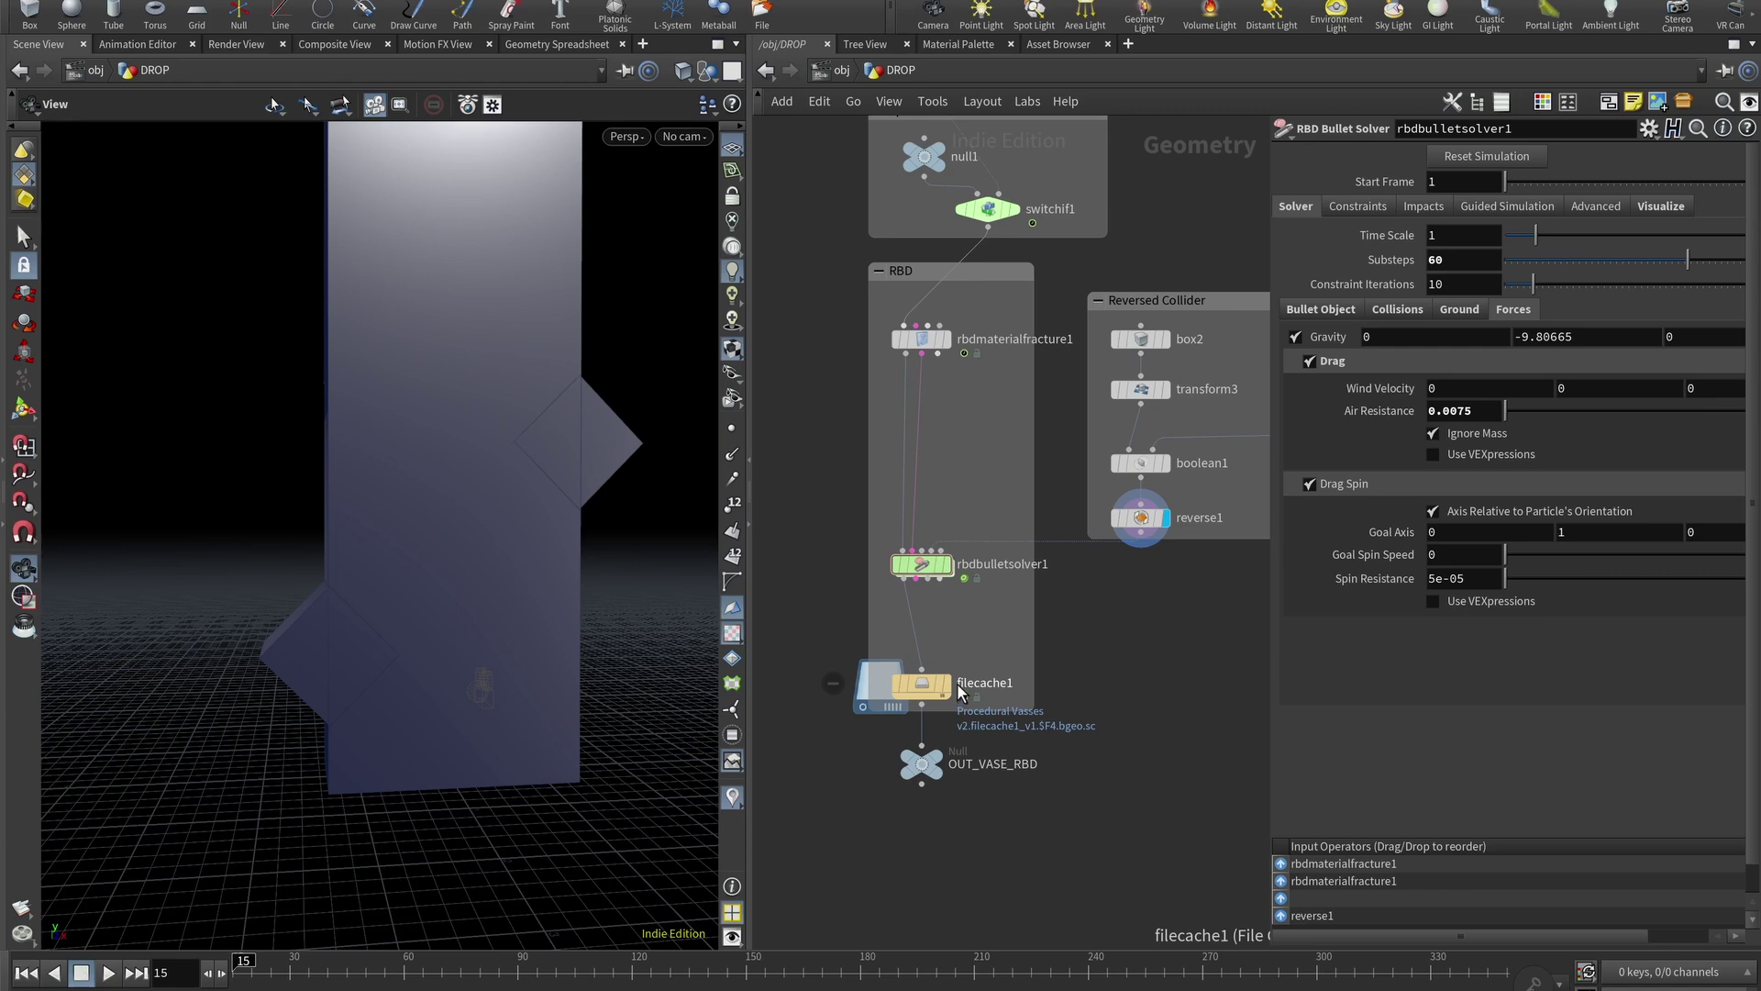
click(946, 684)
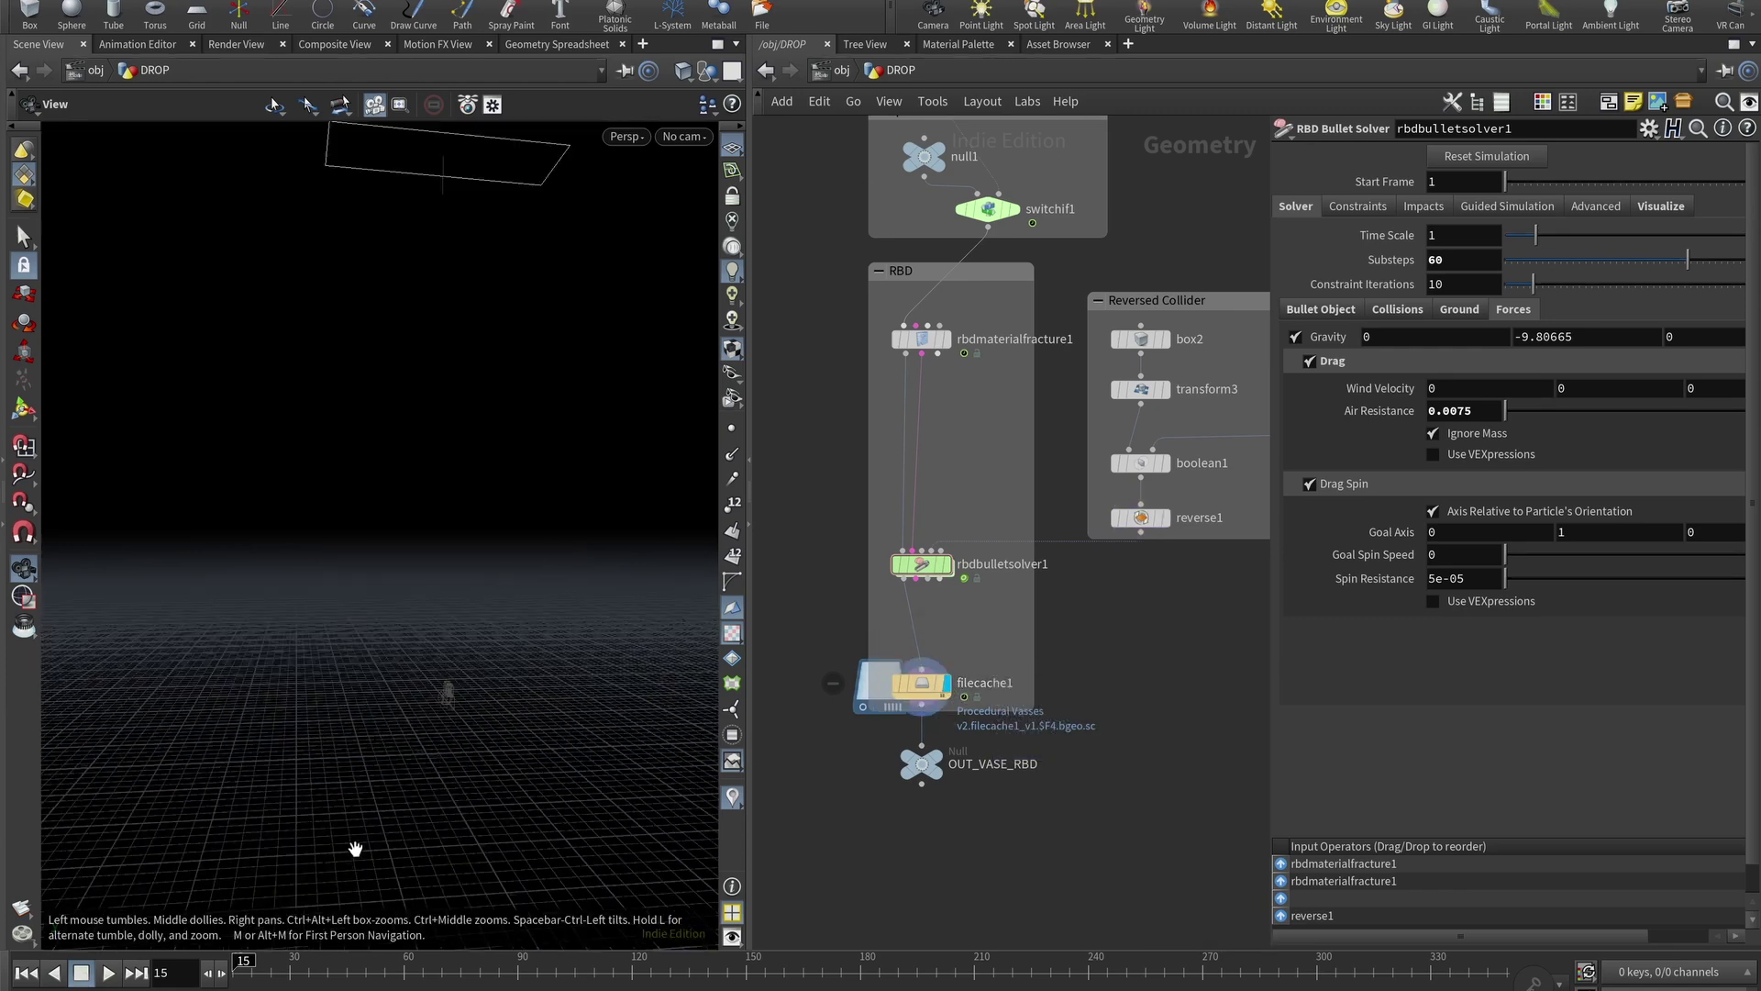
drag(245, 963, 513, 958)
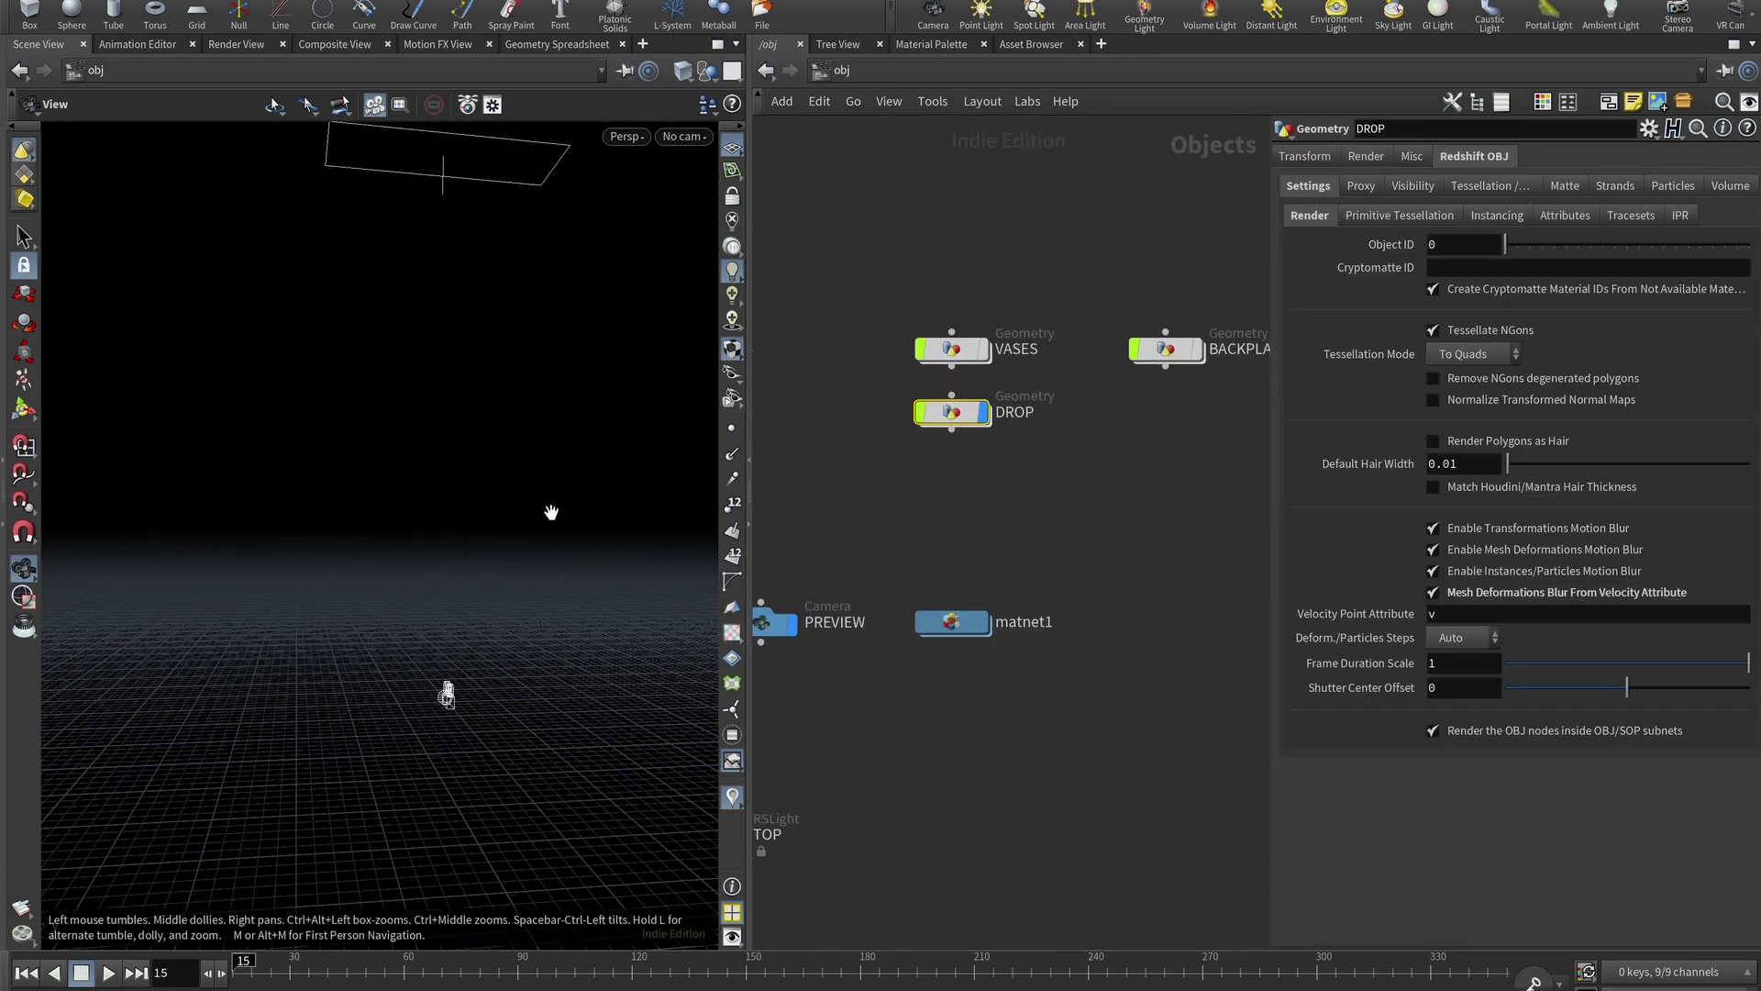
Return to the object level from the DROP network and turn on the display of the BACKPLATE object
double_click(951, 413)
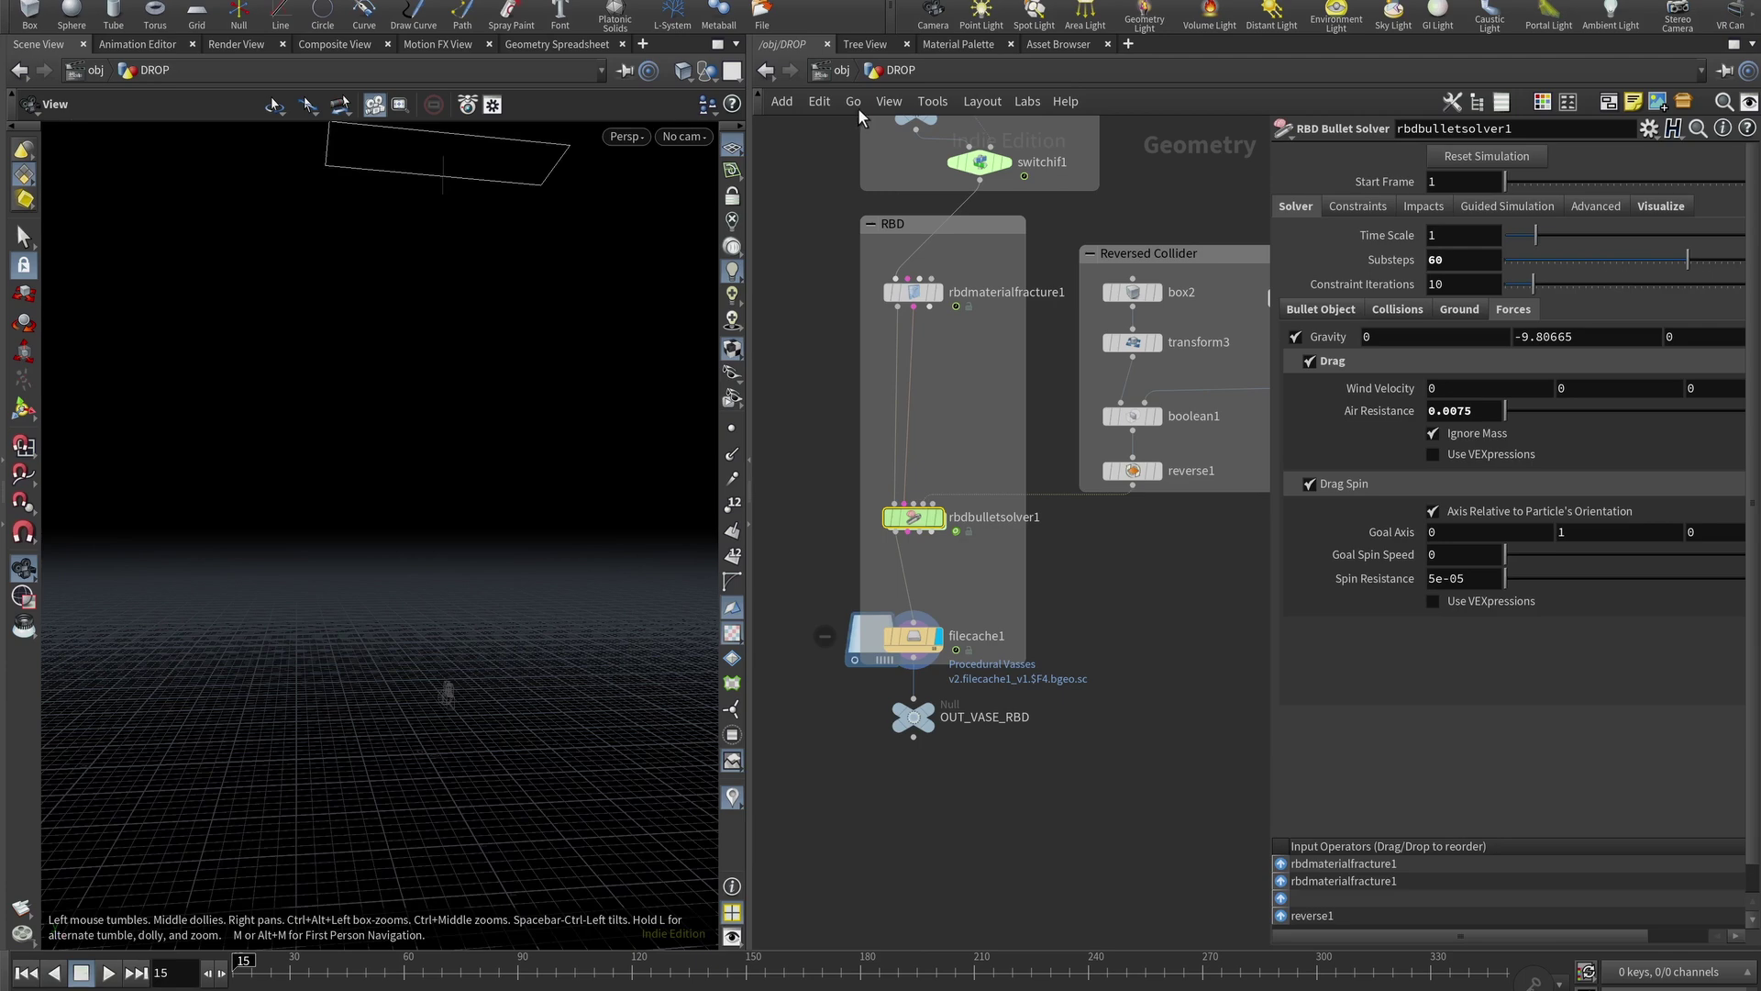
click(840, 70)
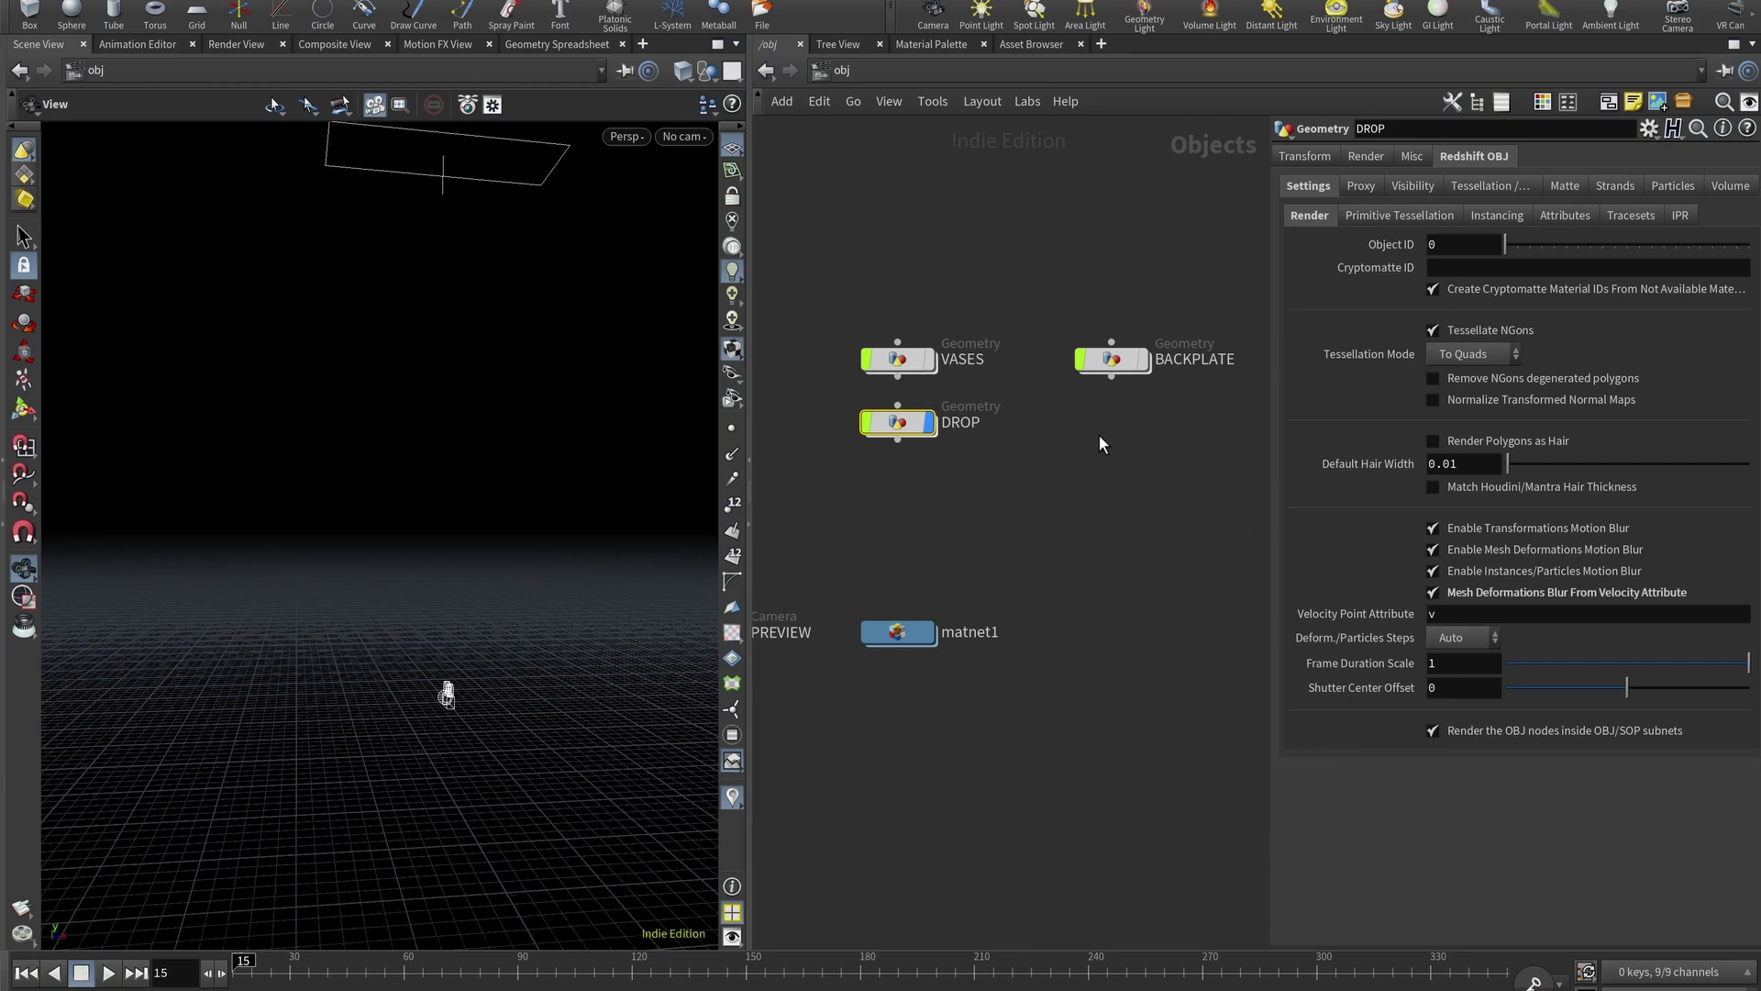
drag(1128, 365, 1121, 366)
click(1136, 360)
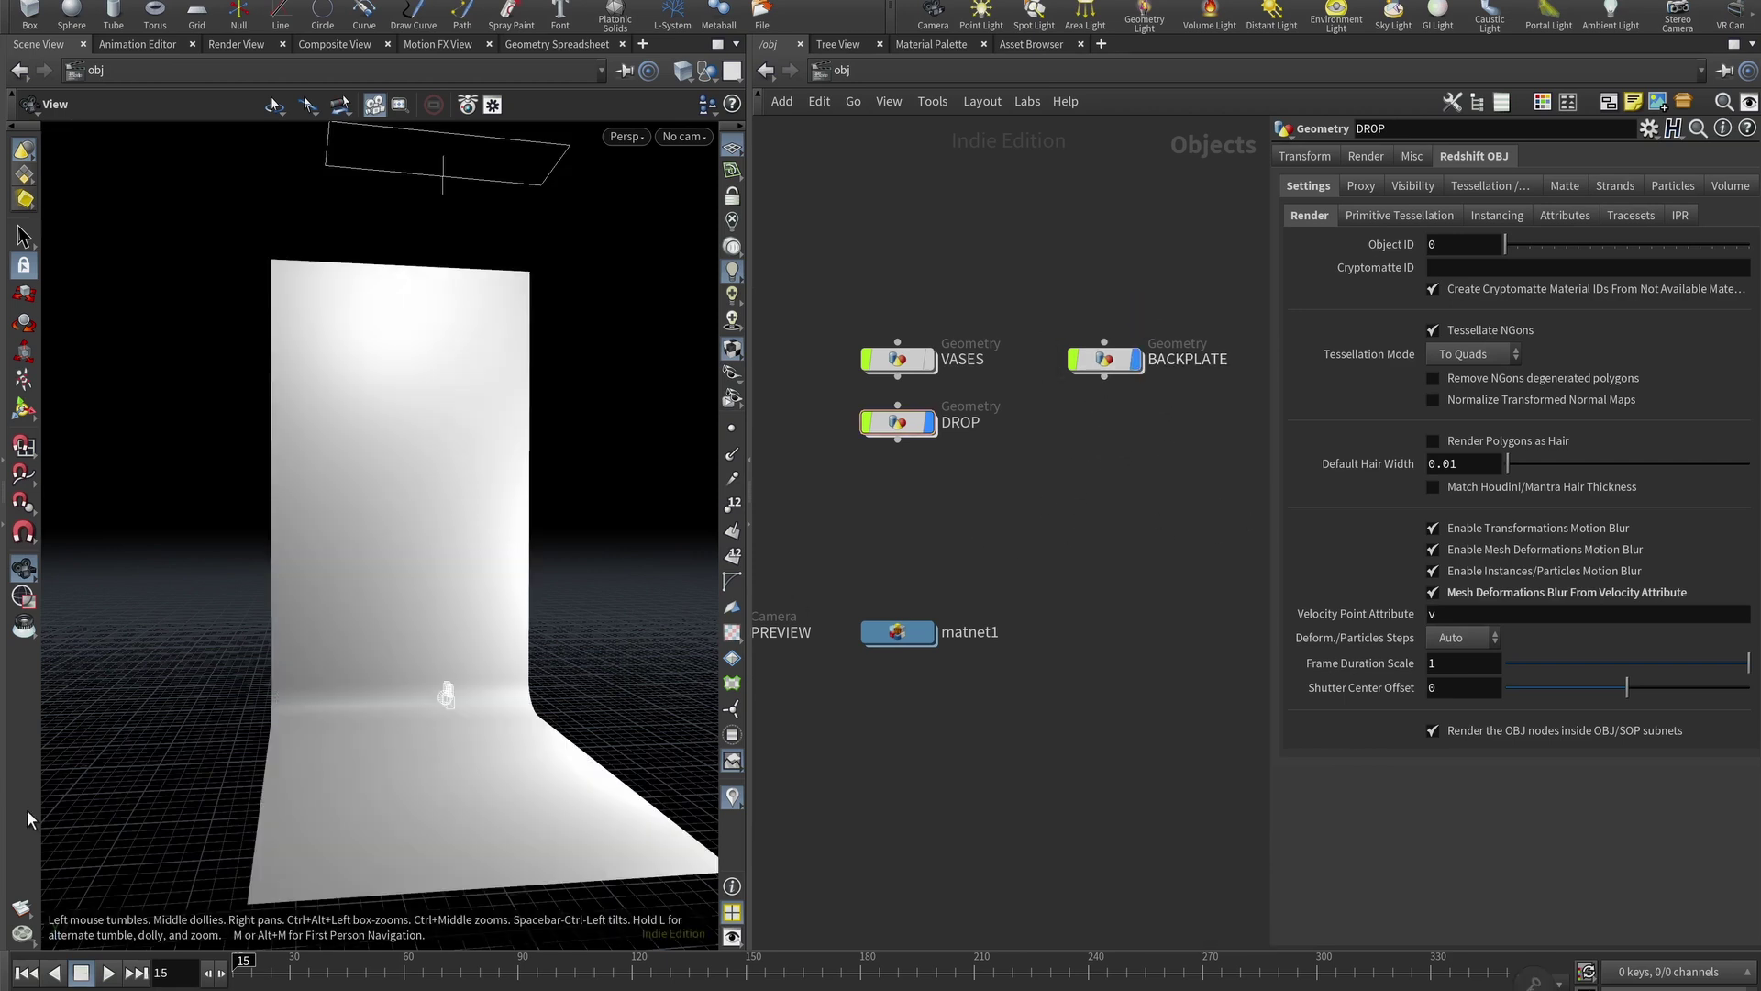
Open the BACKPLATE network, look over its grid, bend and transform nodes, and return to the object level
click(1108, 359)
double_click(1120, 372)
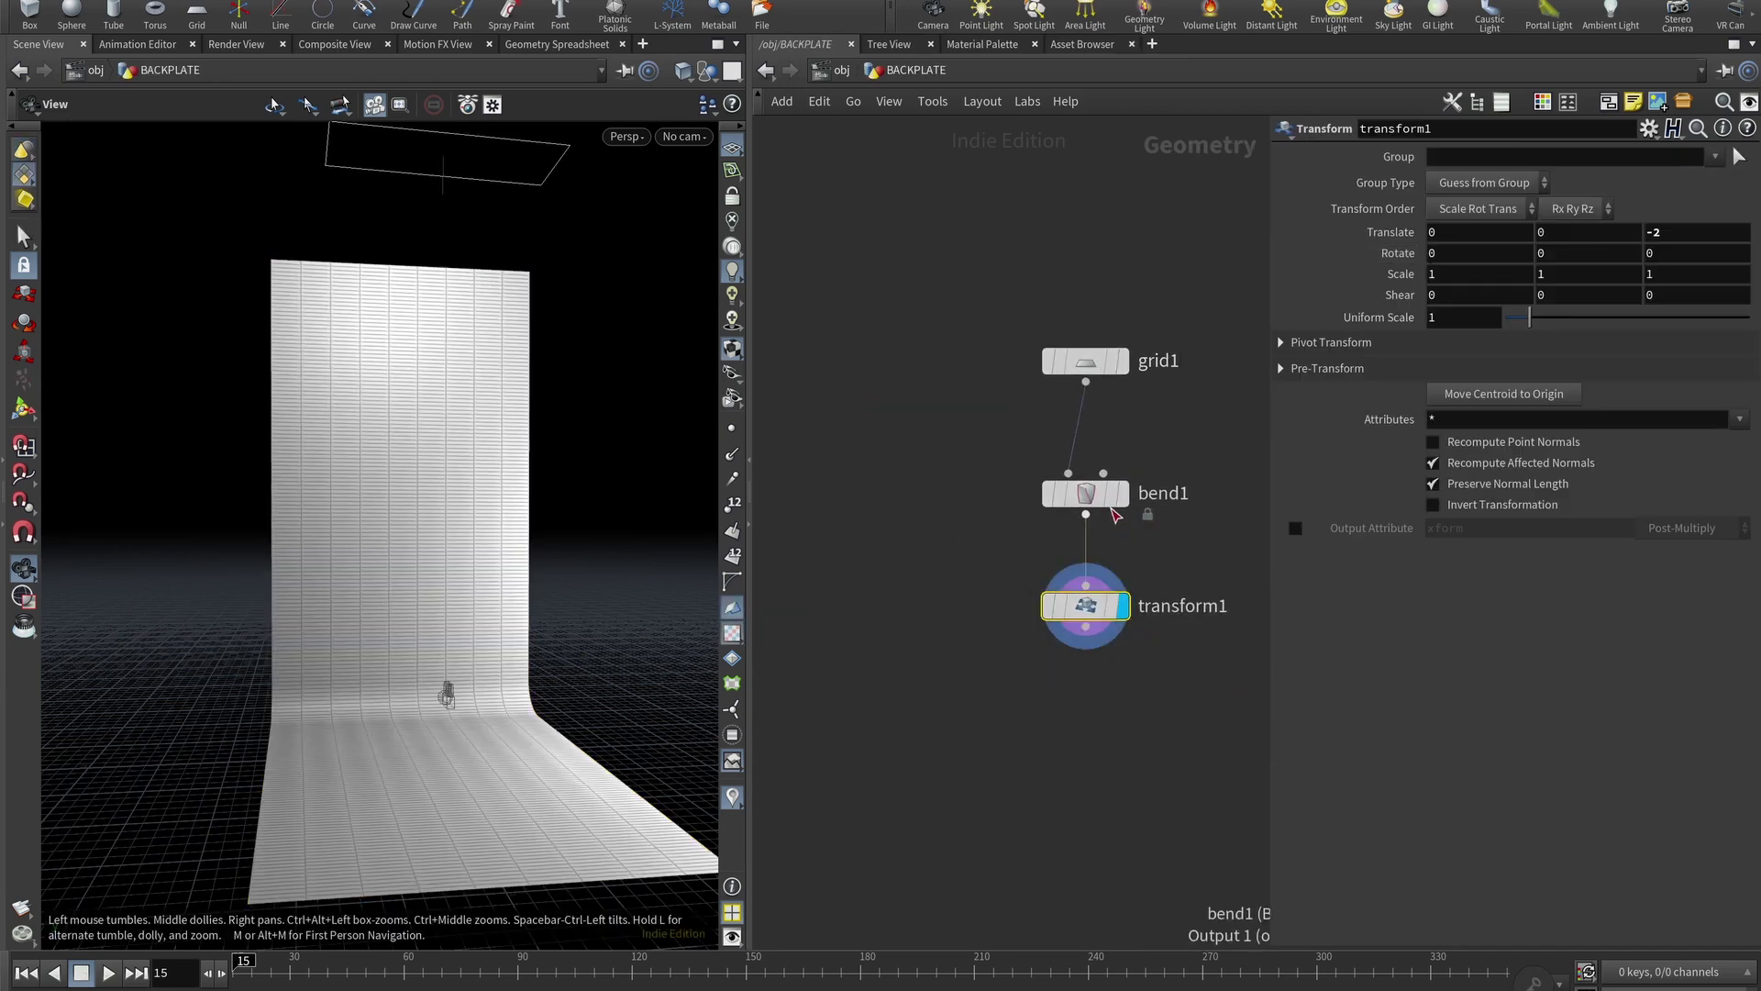
drag(475, 558, 734, 356)
key(u)
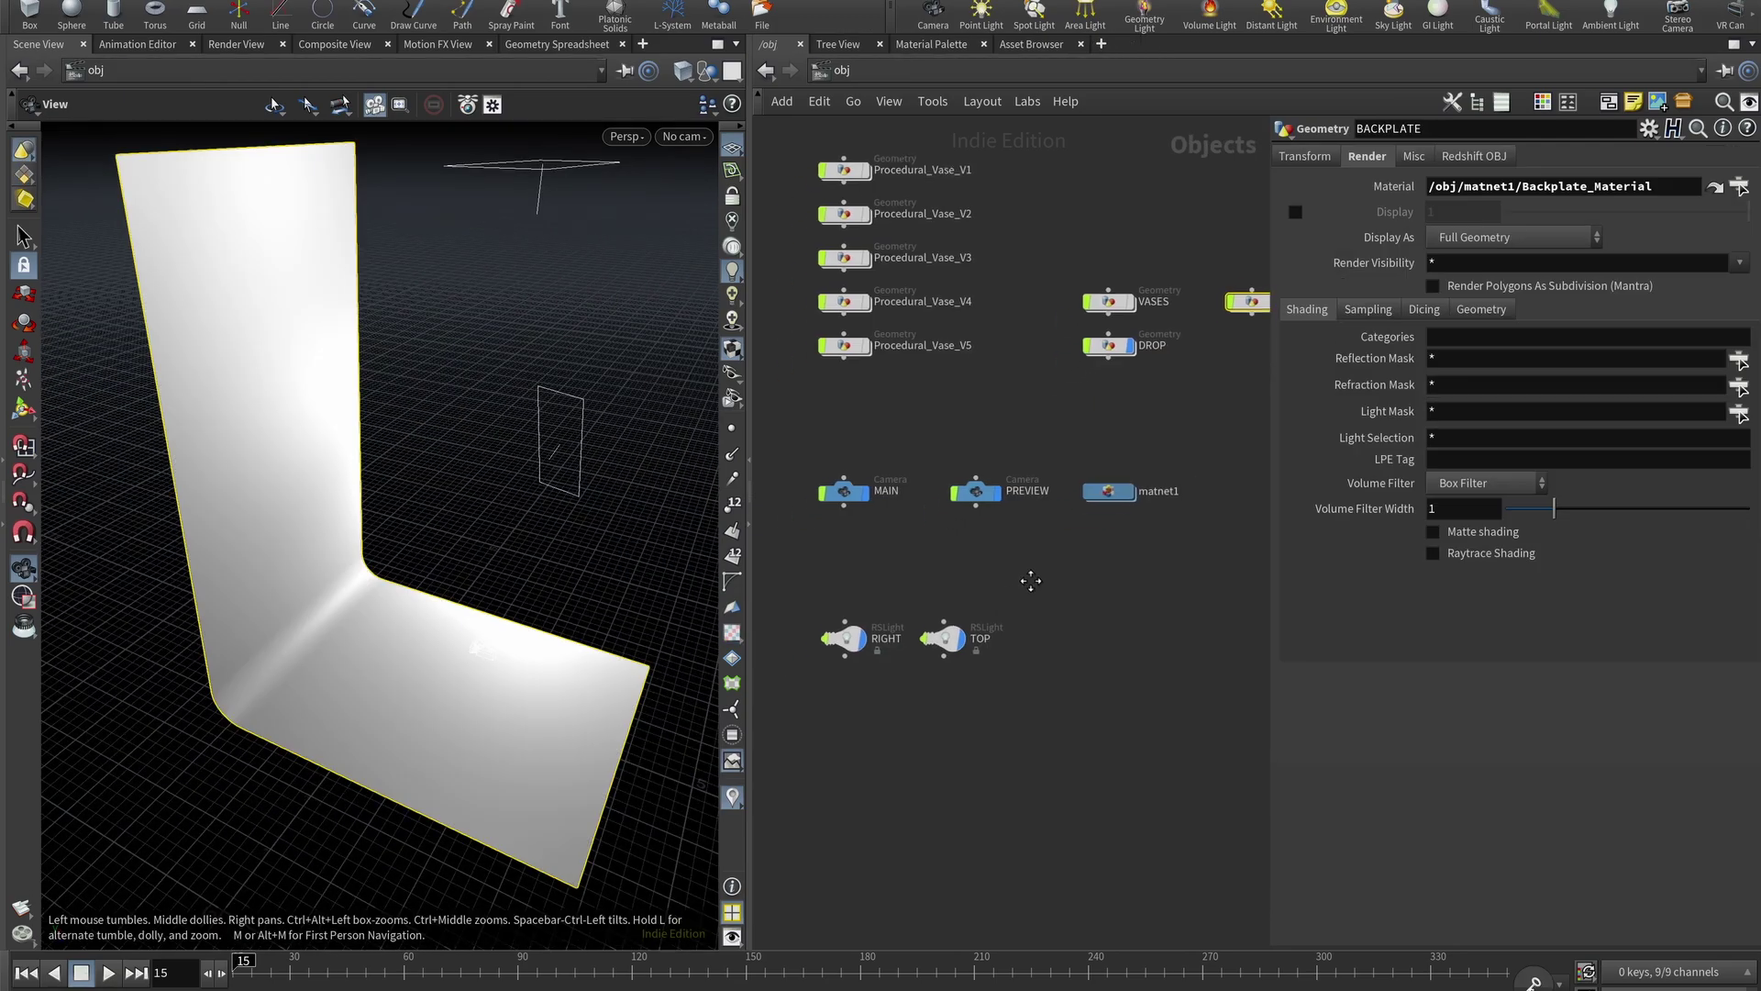
Examine the backplate and the placement of the lights around it from several angles in the viewport
mouse_move(559, 385)
mouse_down()
mouse_move(523, 354)
mouse_move(472, 381)
mouse_move(578, 432)
mouse_move(600, 491)
mouse_move(487, 416)
mouse_move(590, 385)
mouse_move(438, 357)
mouse_move(550, 408)
mouse_up()
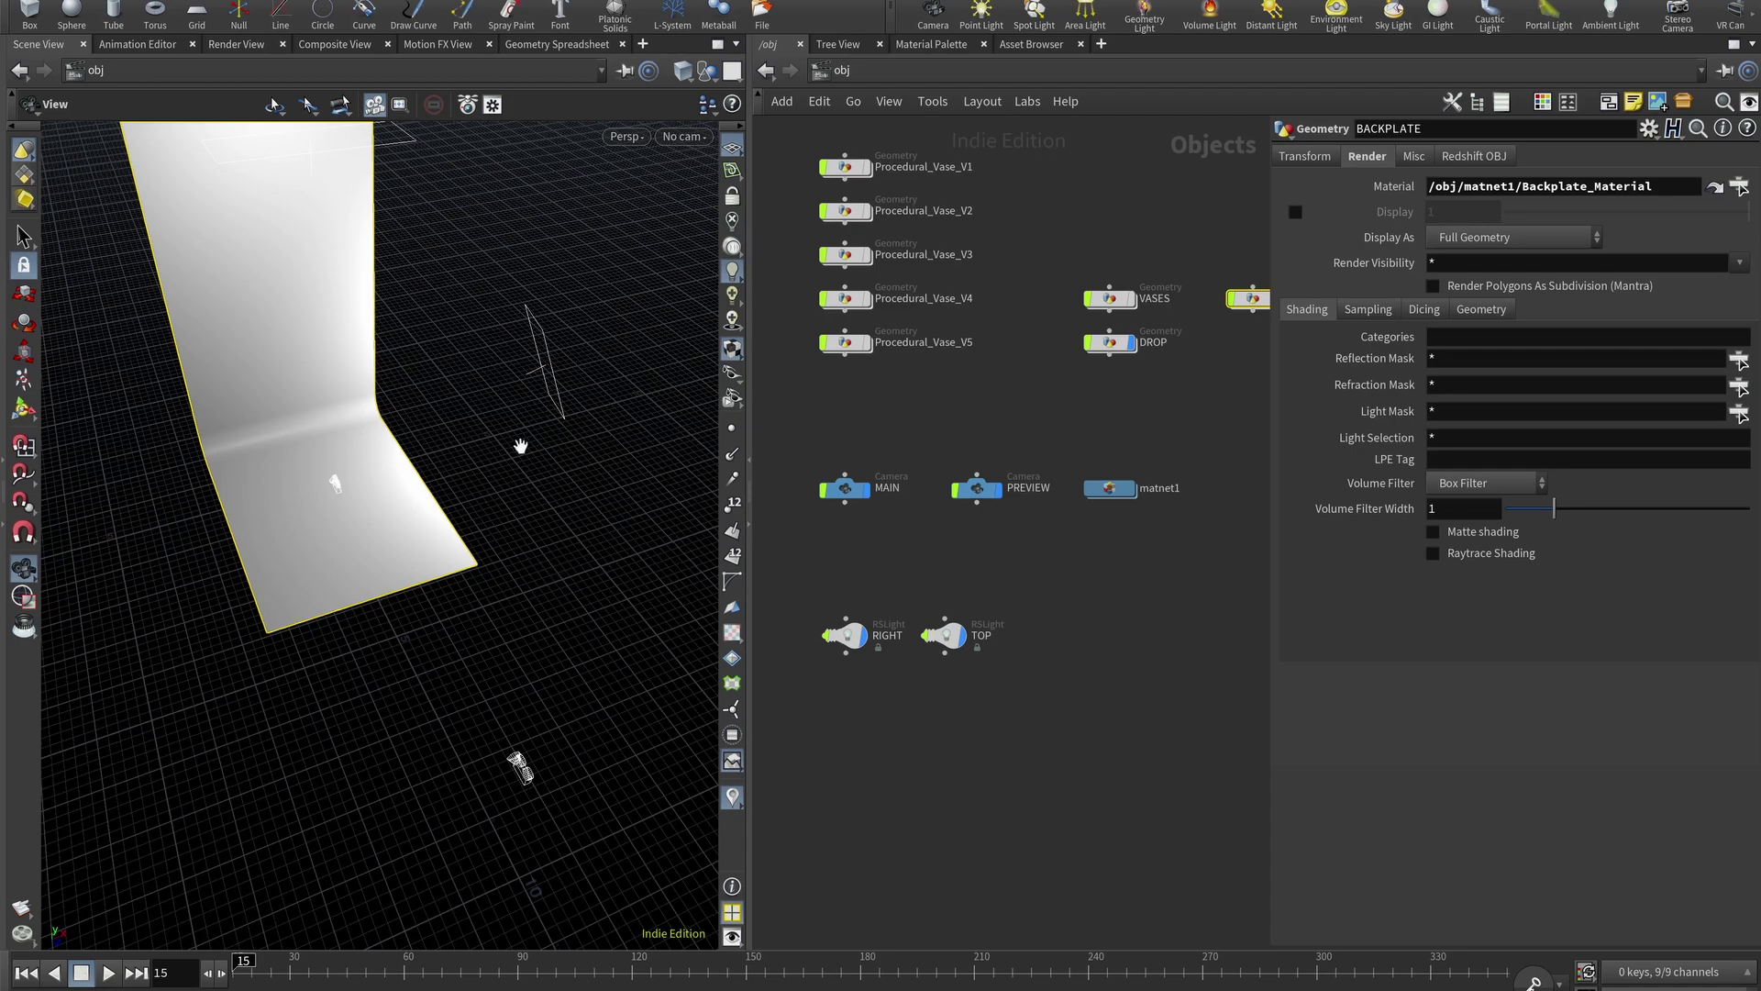
drag(460, 362, 392, 184)
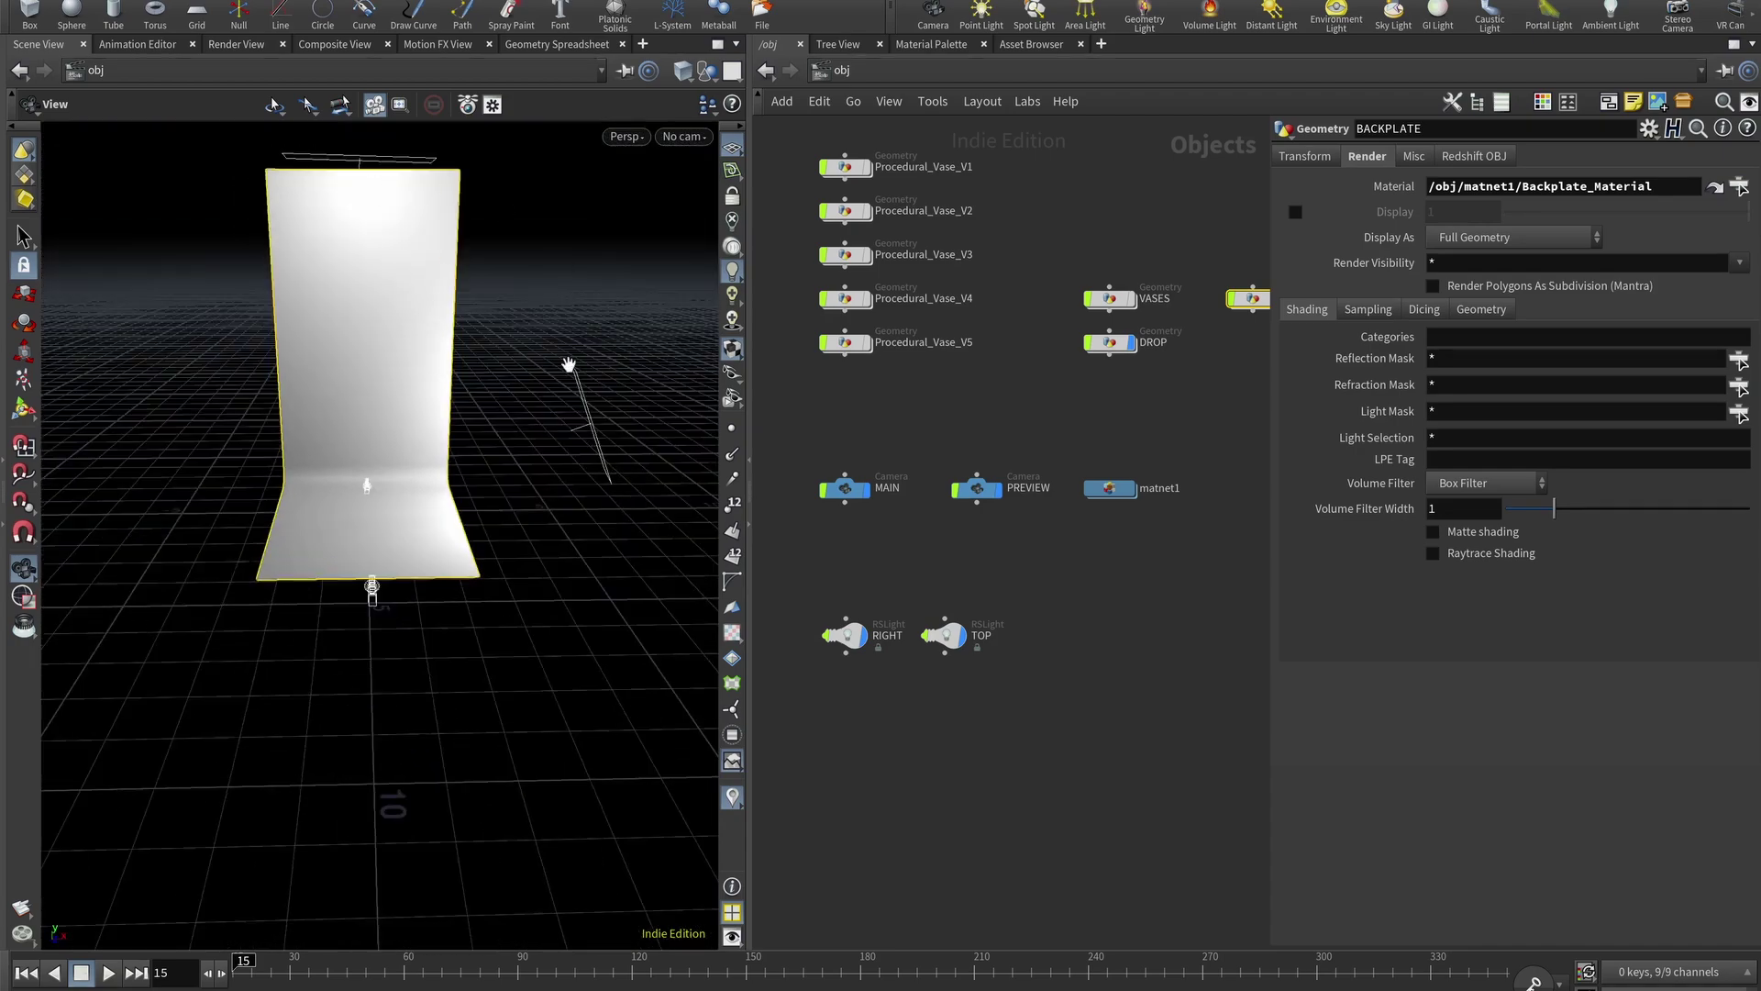
drag(446, 340, 580, 286)
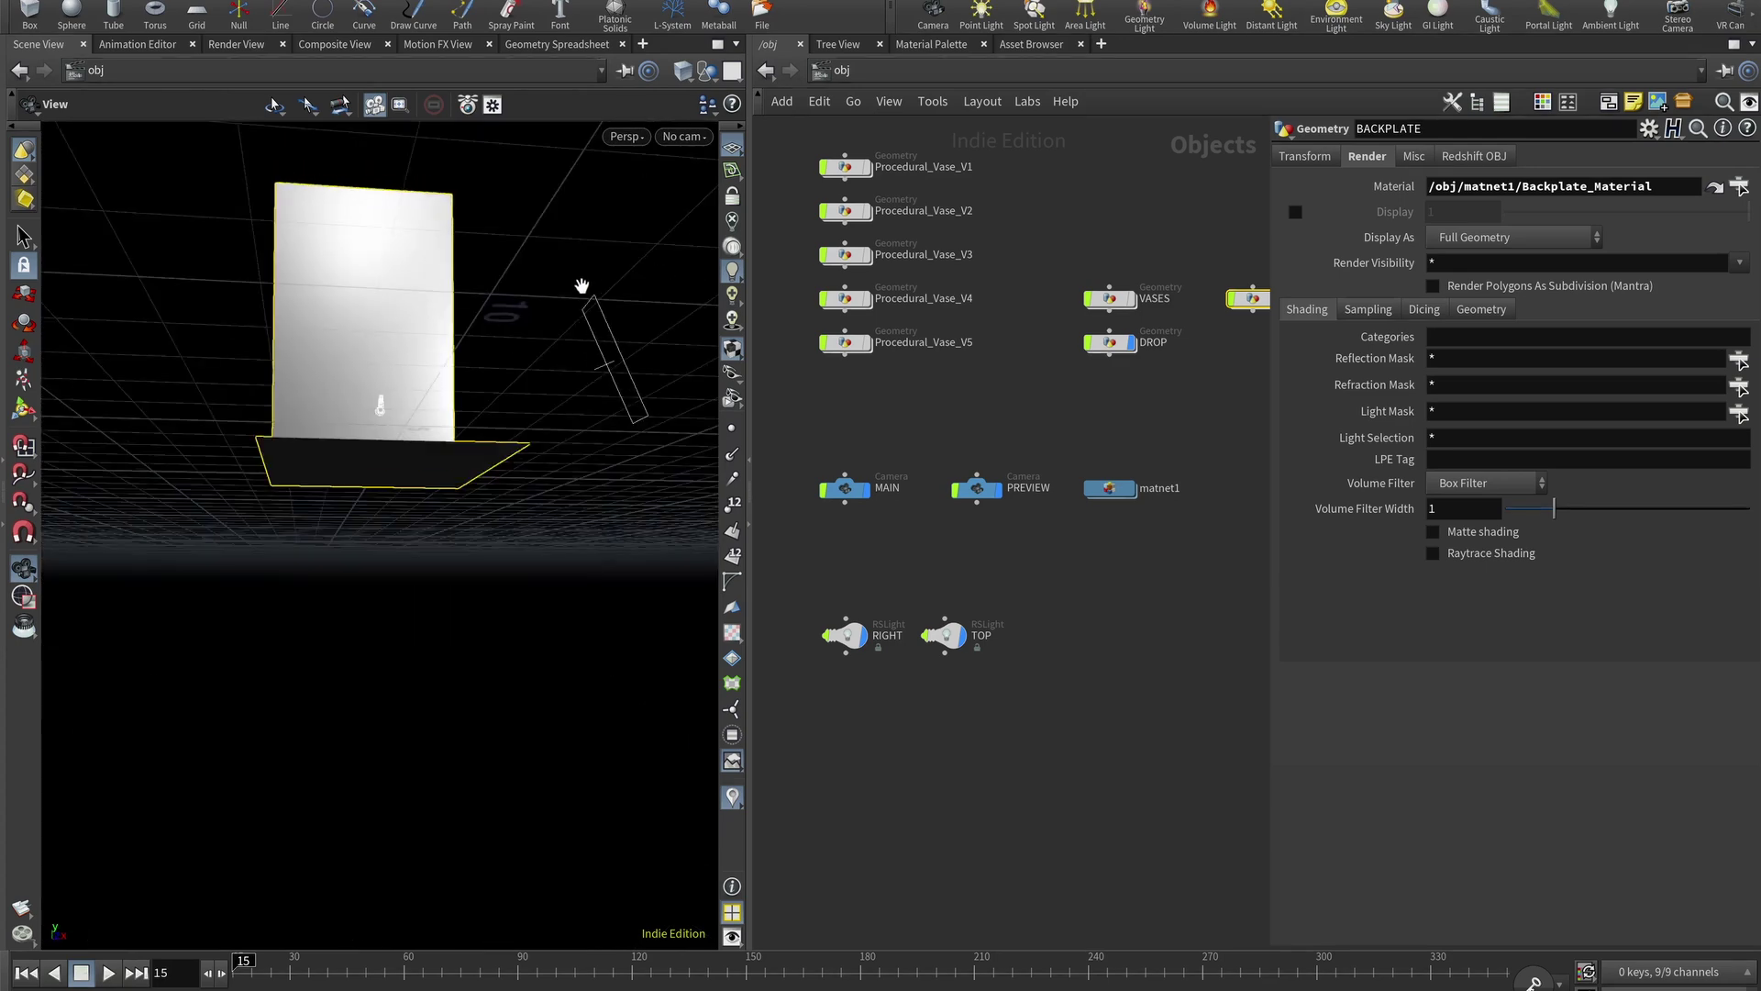
drag(476, 388, 464, 412)
Open matnet1 and review the base properties of Material1, the shader feeding Backplate_Material
middle_drag(1083, 571, 999, 565)
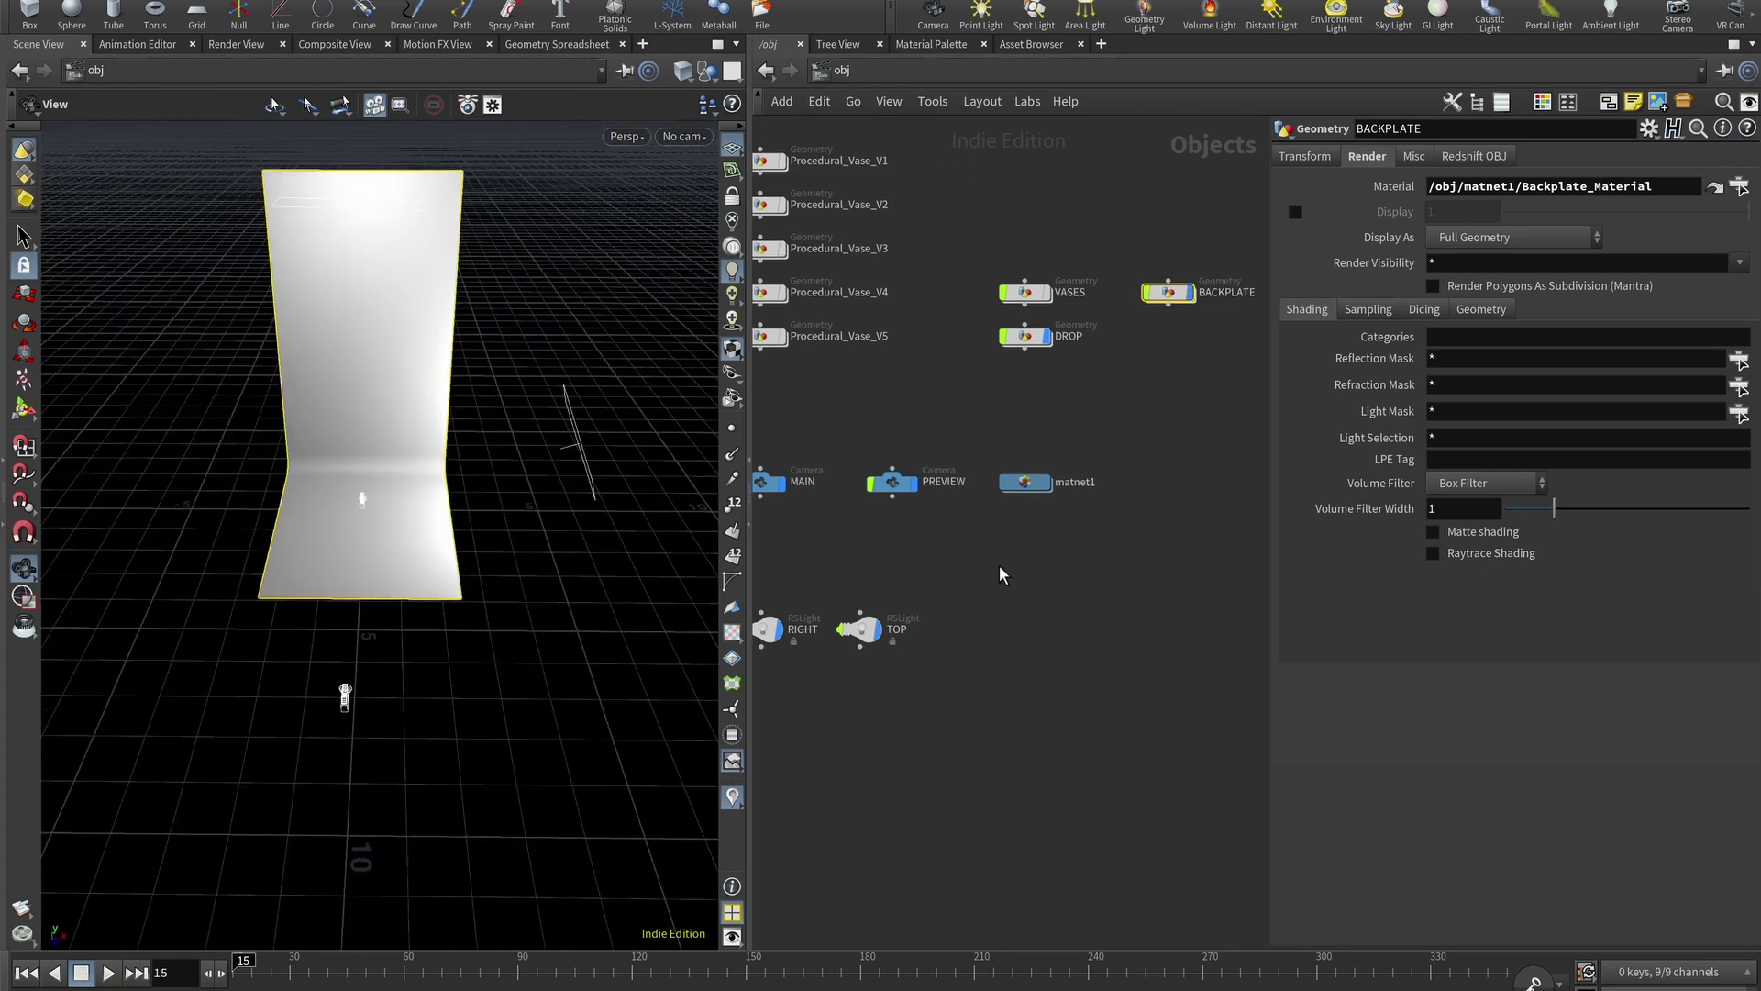
double_click(1031, 481)
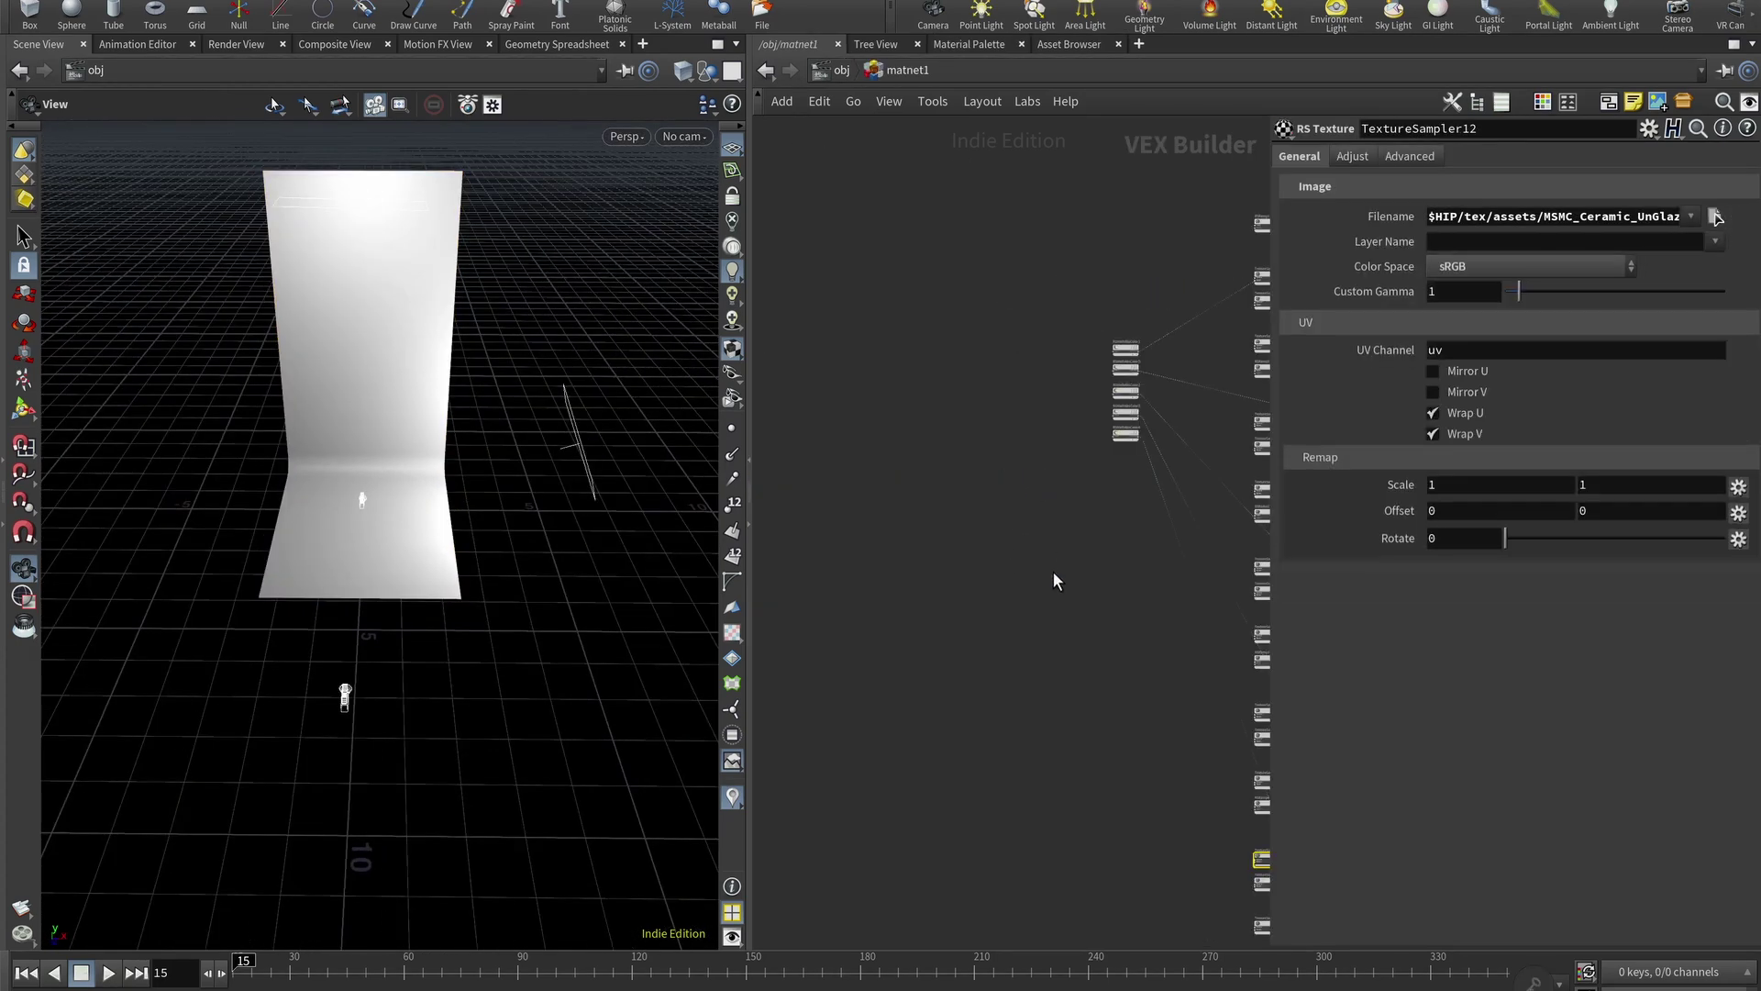
middle_drag(1071, 627, 931, 589)
scroll(1055, 304, up, 10)
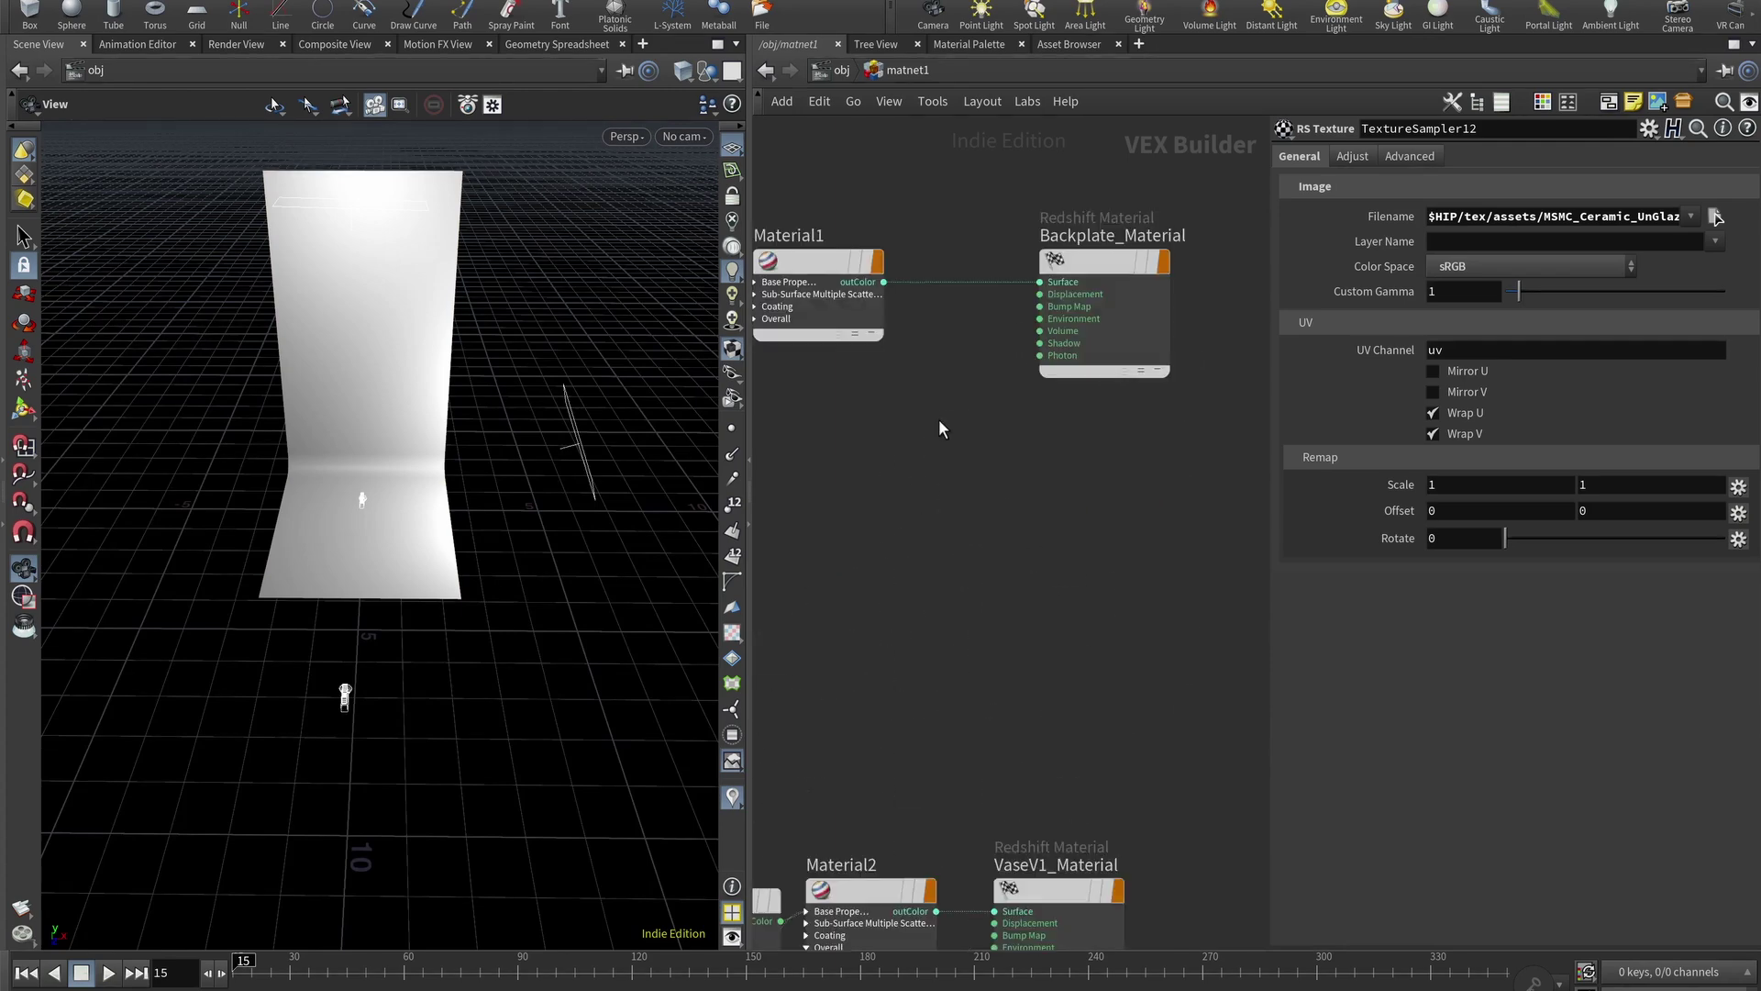
click(868, 295)
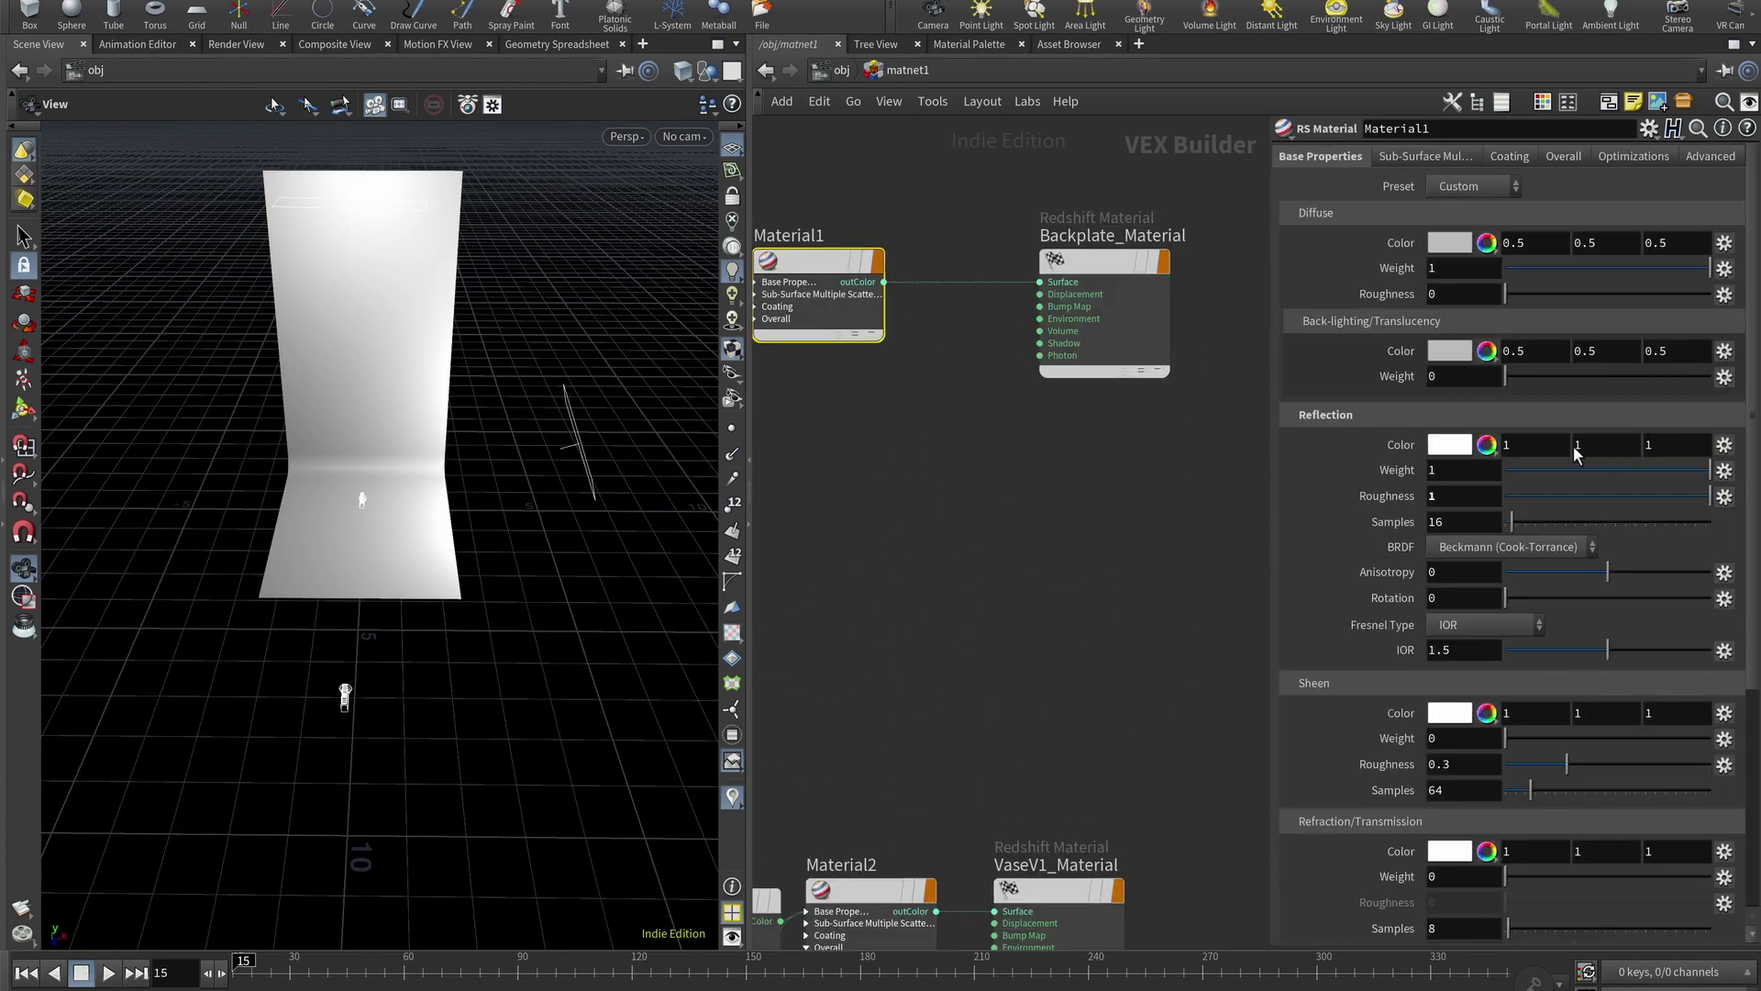
Move the RSMathAbsColor1 node out of the column of color nodes, beside the VaseV1_Material shader network
middle_drag(991, 605, 1057, 437)
scroll(1056, 459, down, 3)
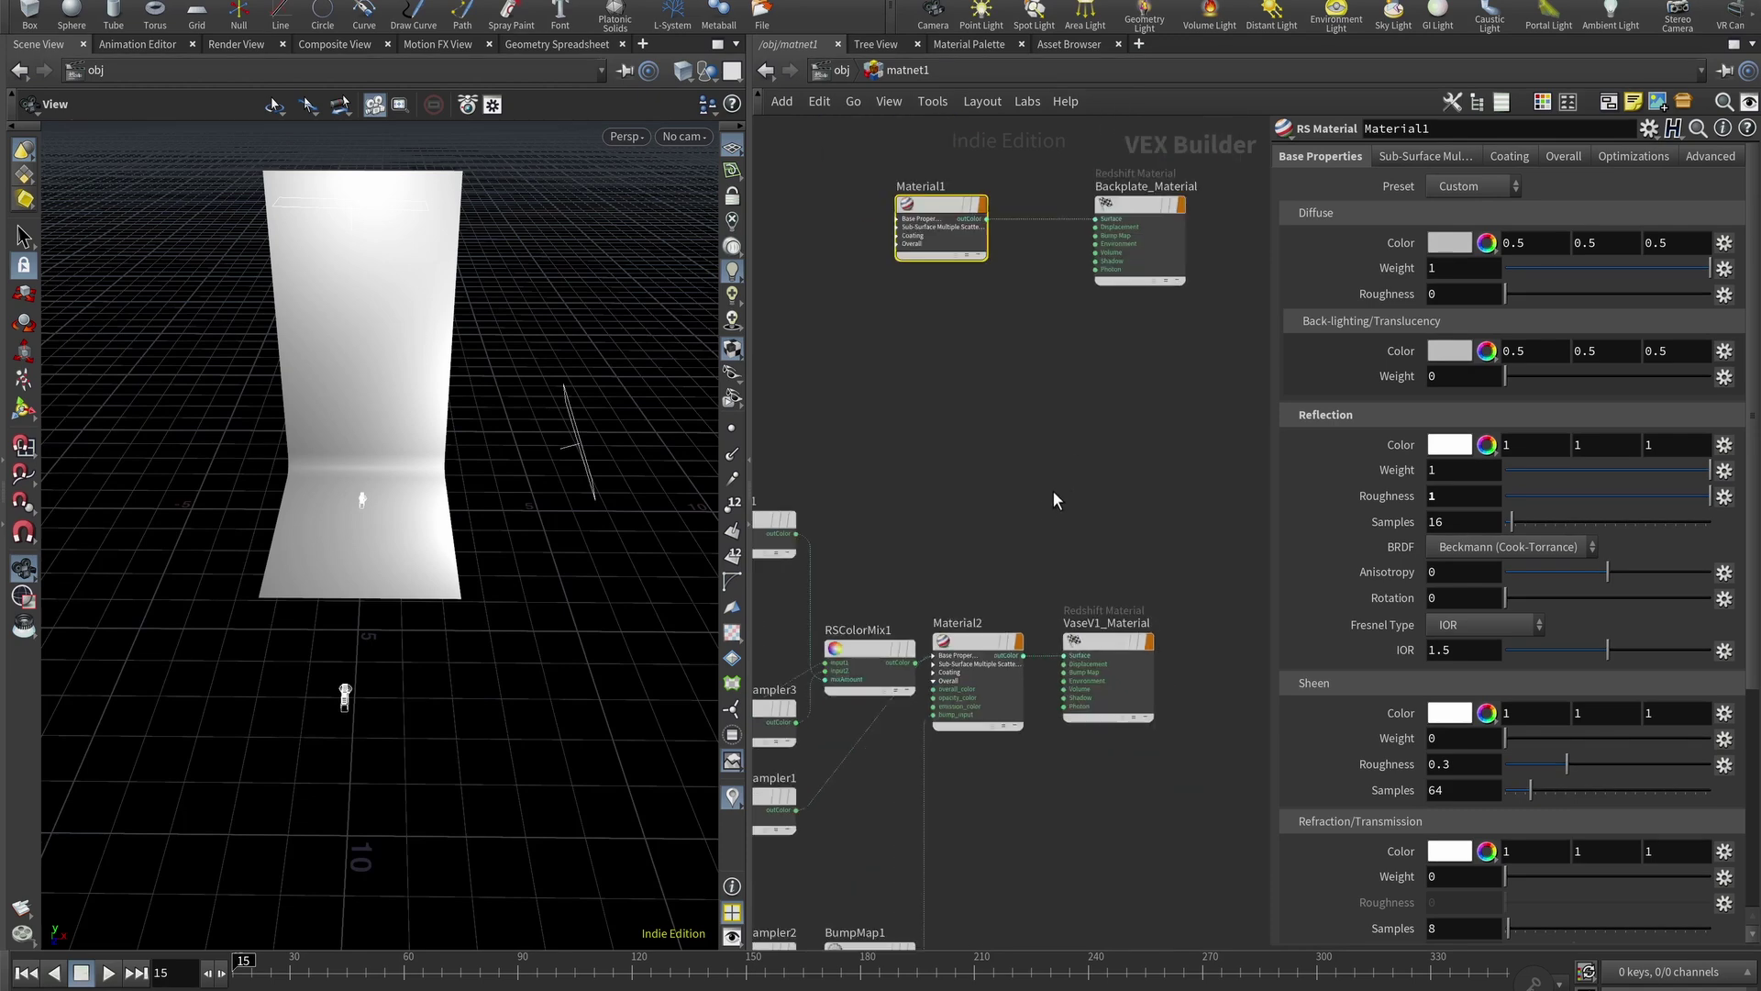
middle_drag(1038, 516, 1164, 345)
middle_drag(1109, 608, 1189, 462)
scroll(1189, 461, down, 5)
drag(869, 529, 1015, 378)
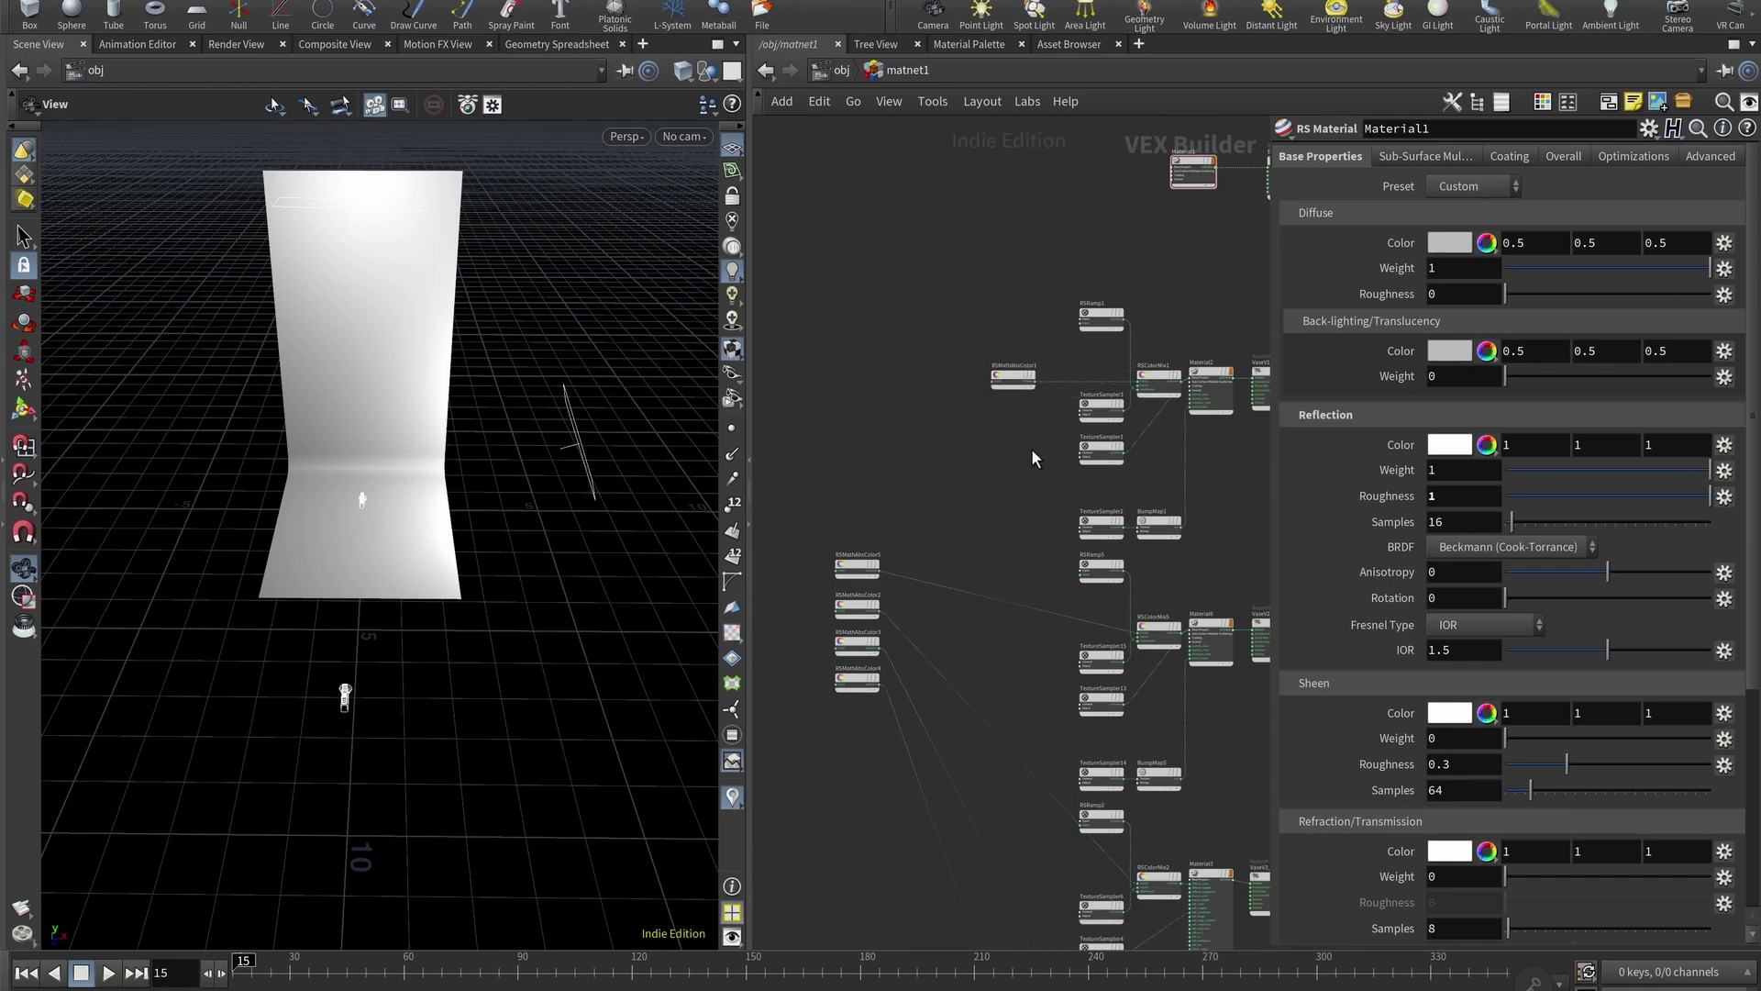
Review the input map type and height scale of BumpMap1 in the VaseV1_Material network
middle_drag(1055, 466, 871, 453)
scroll(871, 452, up, 3)
drag(845, 503, 1013, 510)
click(1113, 476)
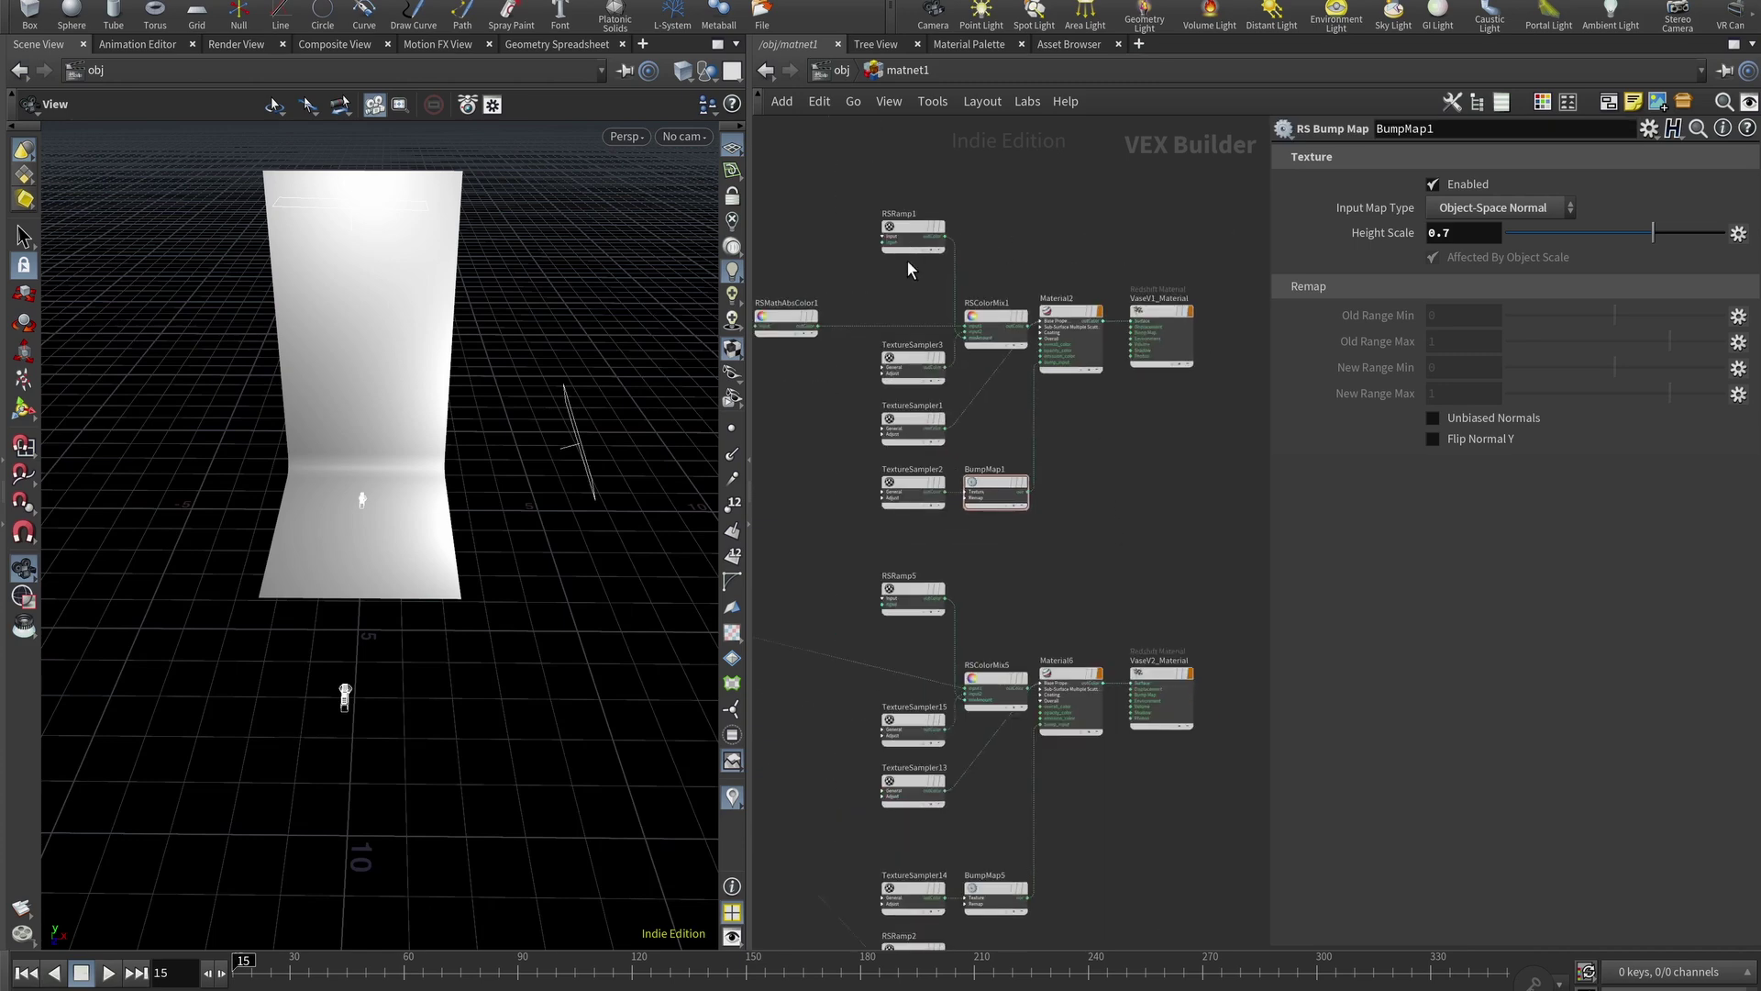
scroll(910, 321, up, 5)
scroll(914, 323, down, 3)
Inspect the VaseV1_Material output node and the base properties of Material2 that feeds it
middle_drag(1247, 328, 998, 345)
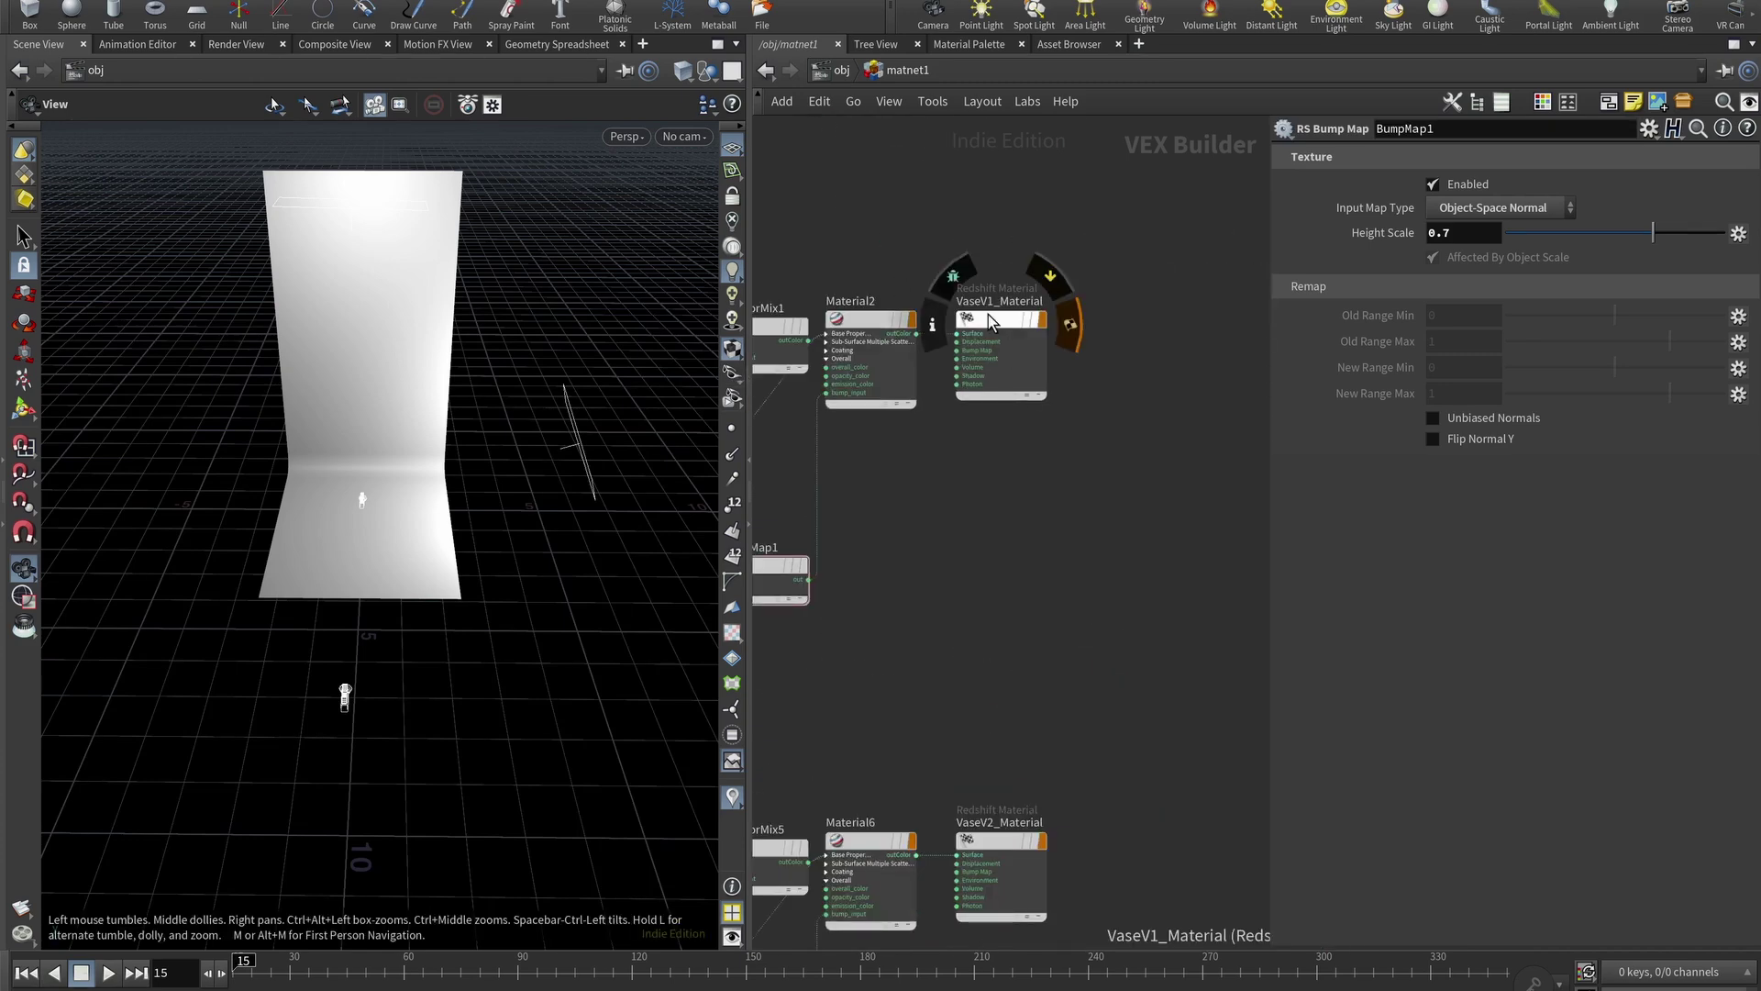
click(988, 318)
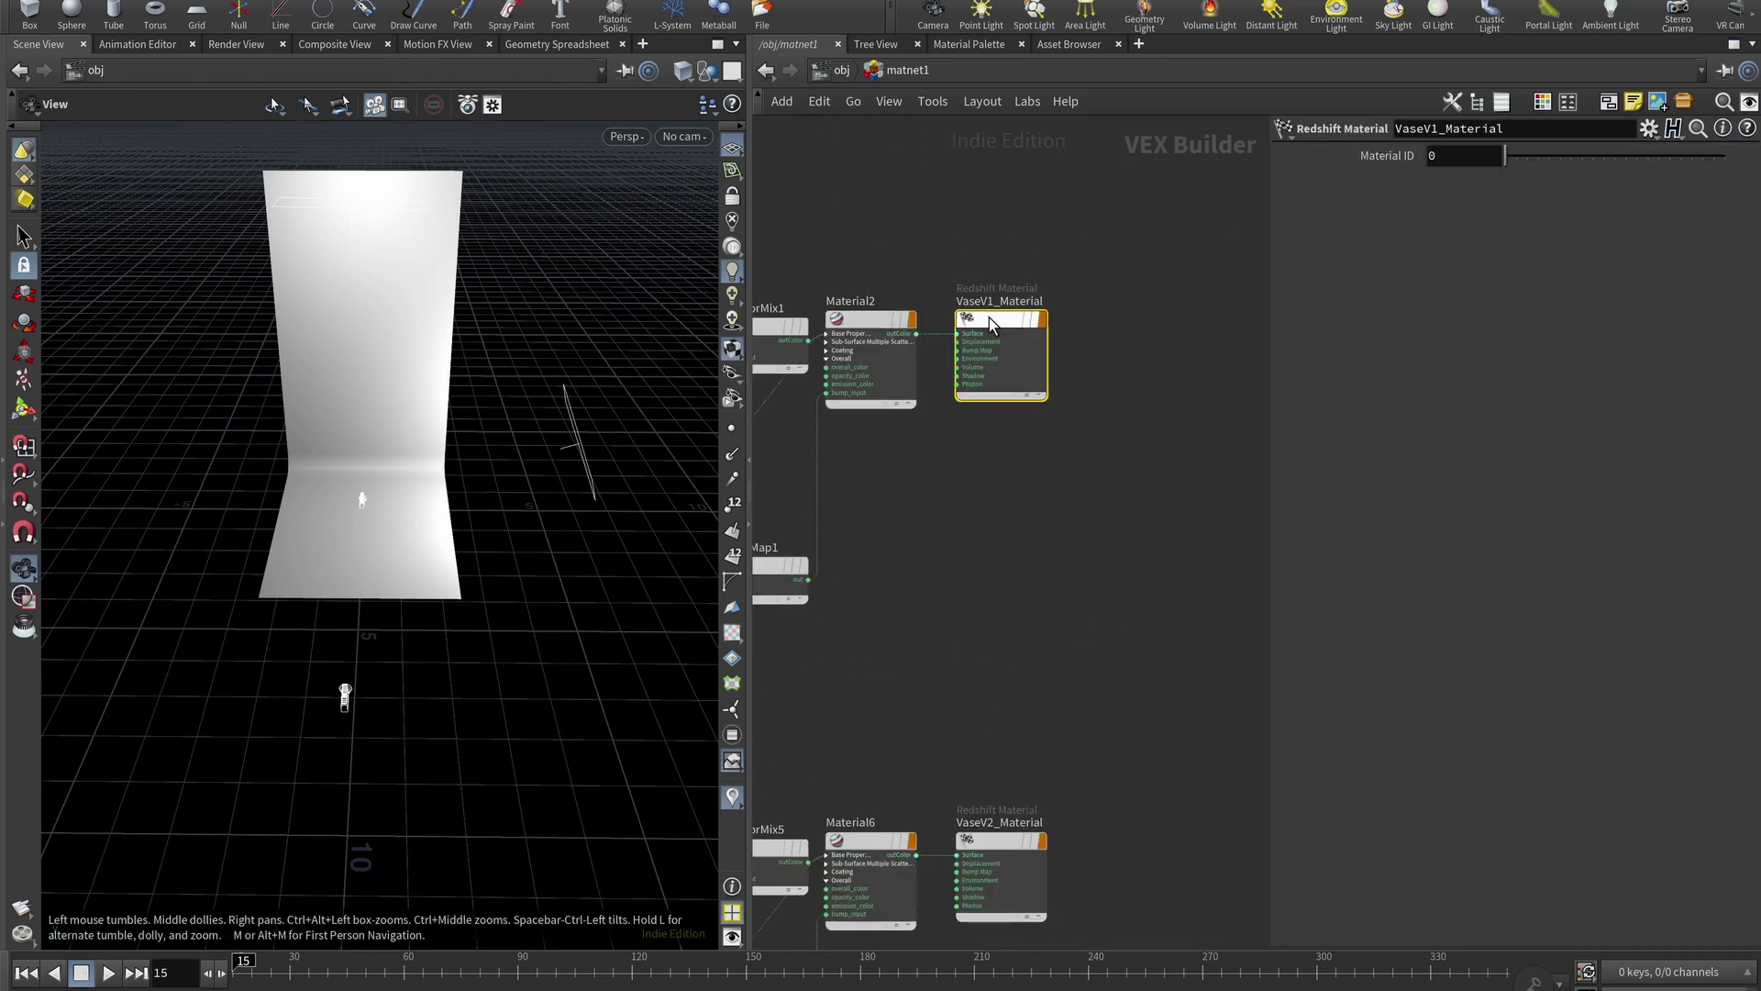
click(871, 324)
scroll(917, 348, up, 4)
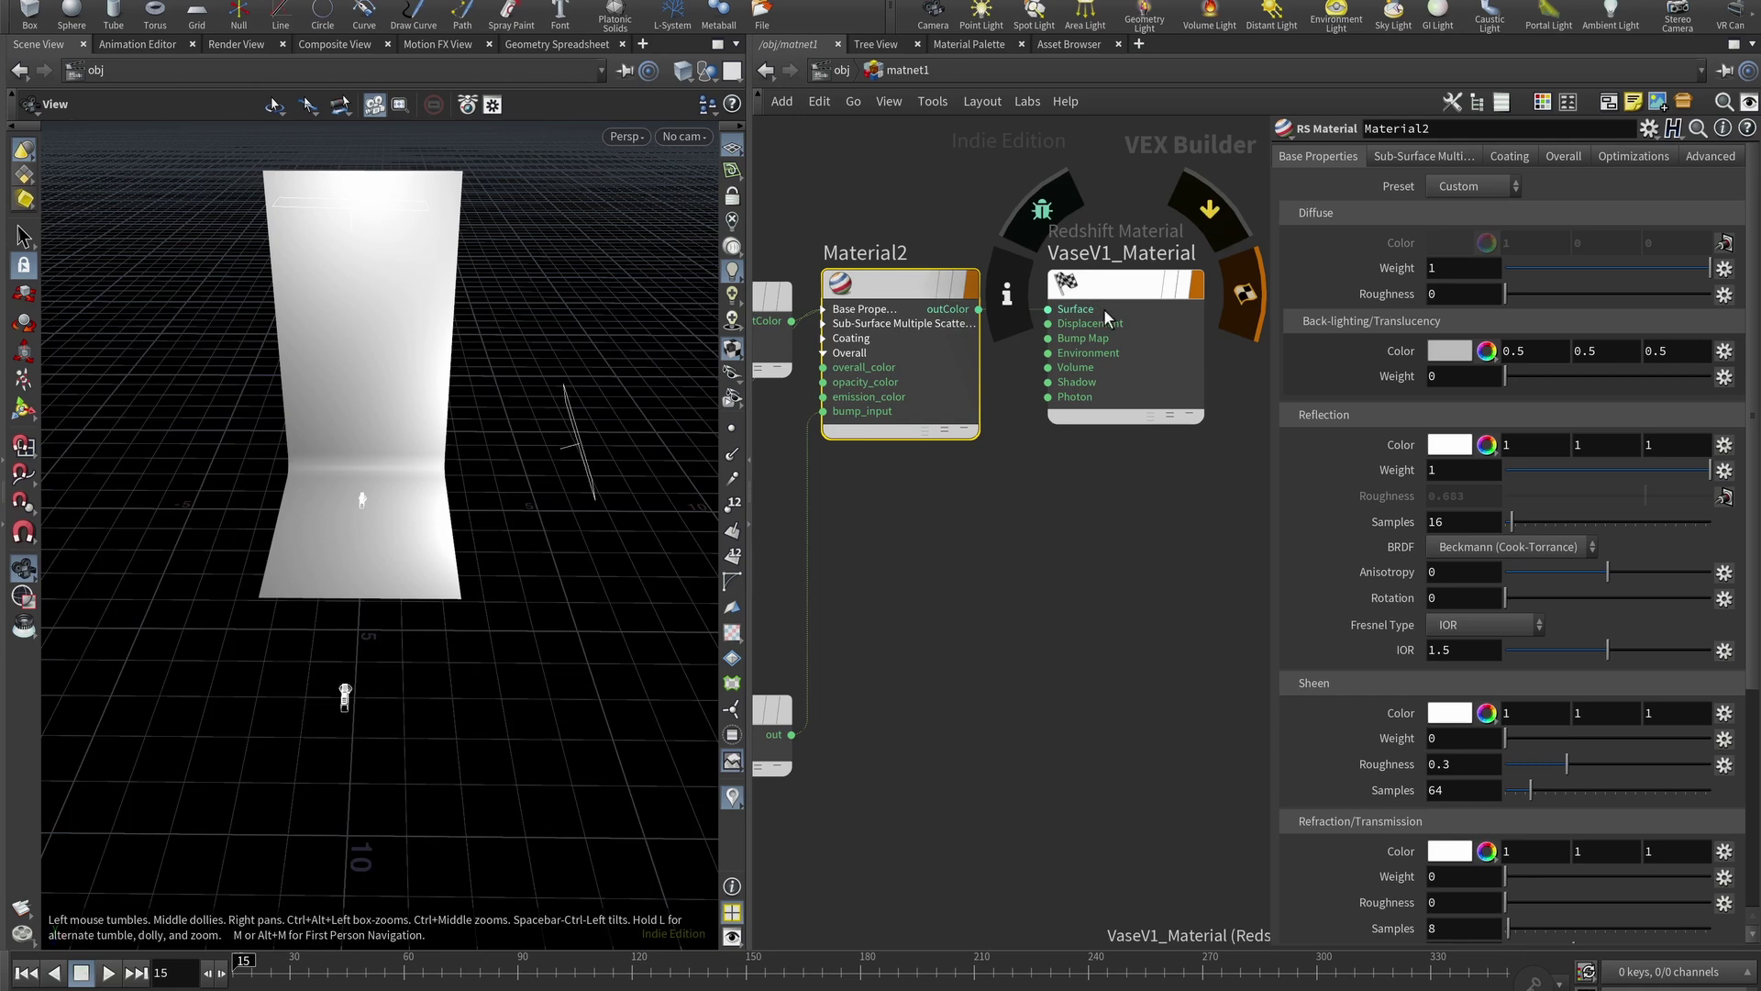
Inspect RSRamp1, RSColorMix1 and RSMathAbsColor1 to see how the first vase's diffuse color is mixed
middle_drag(881, 514, 1193, 528)
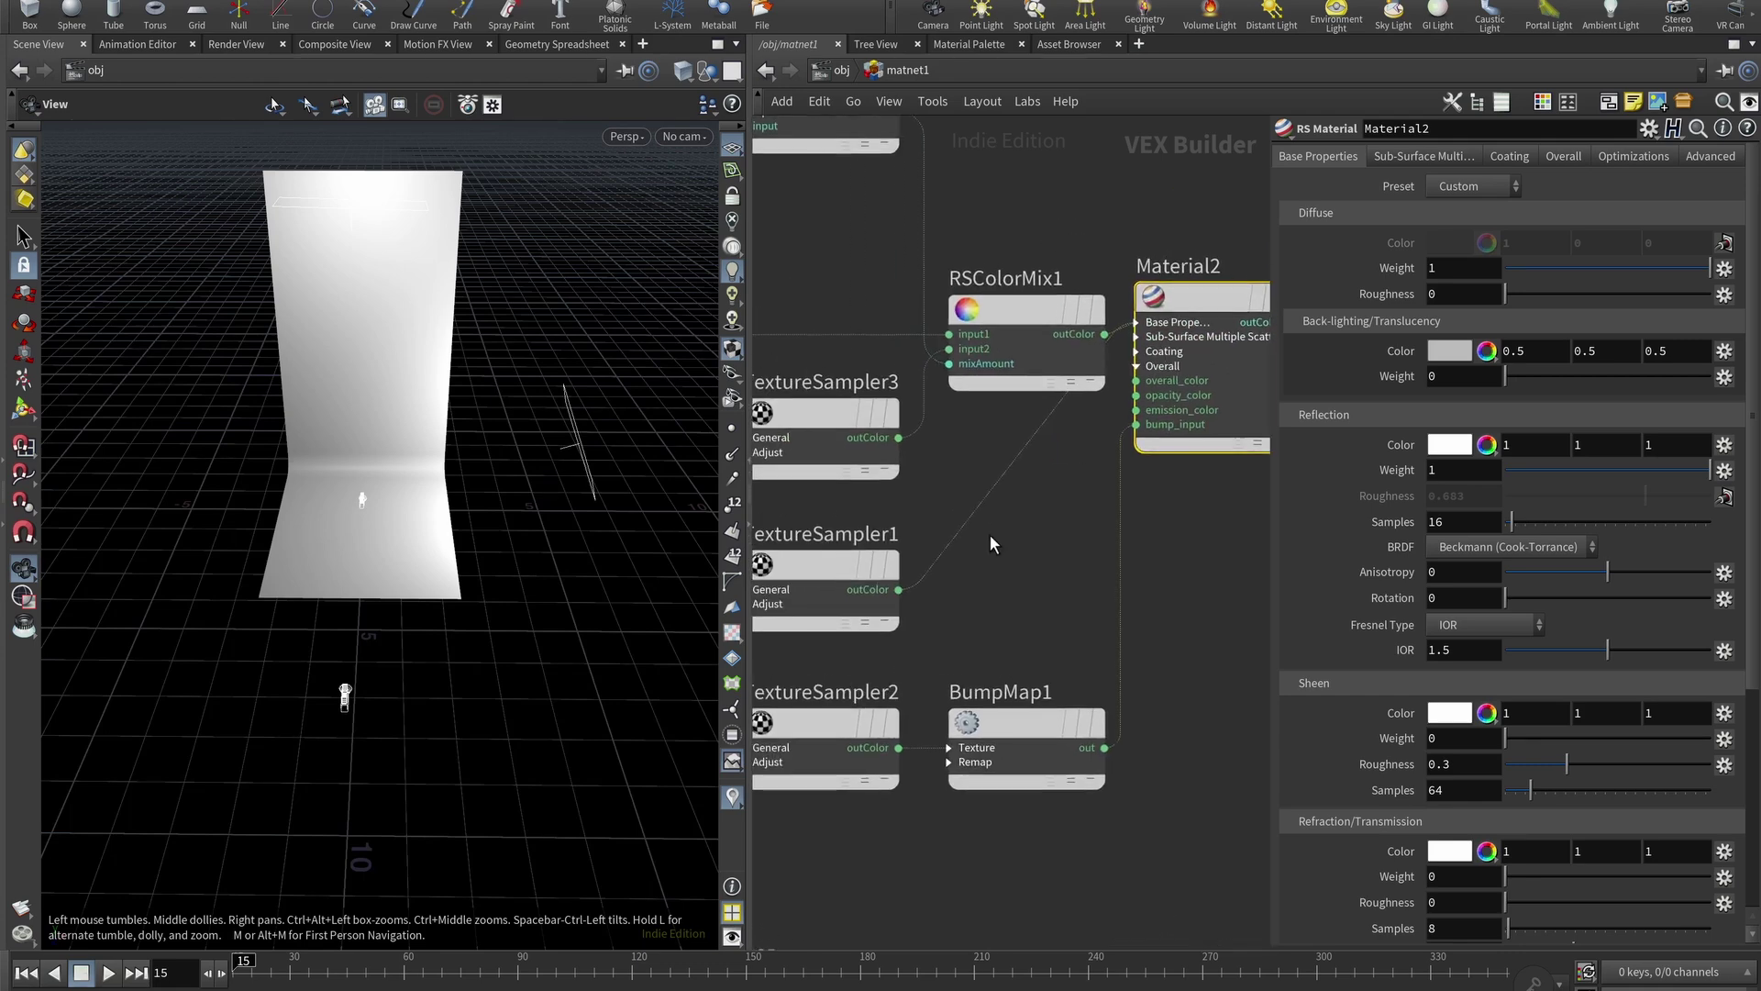
scroll(982, 528, down, 2)
scroll(811, 266, up, 1)
click(872, 195)
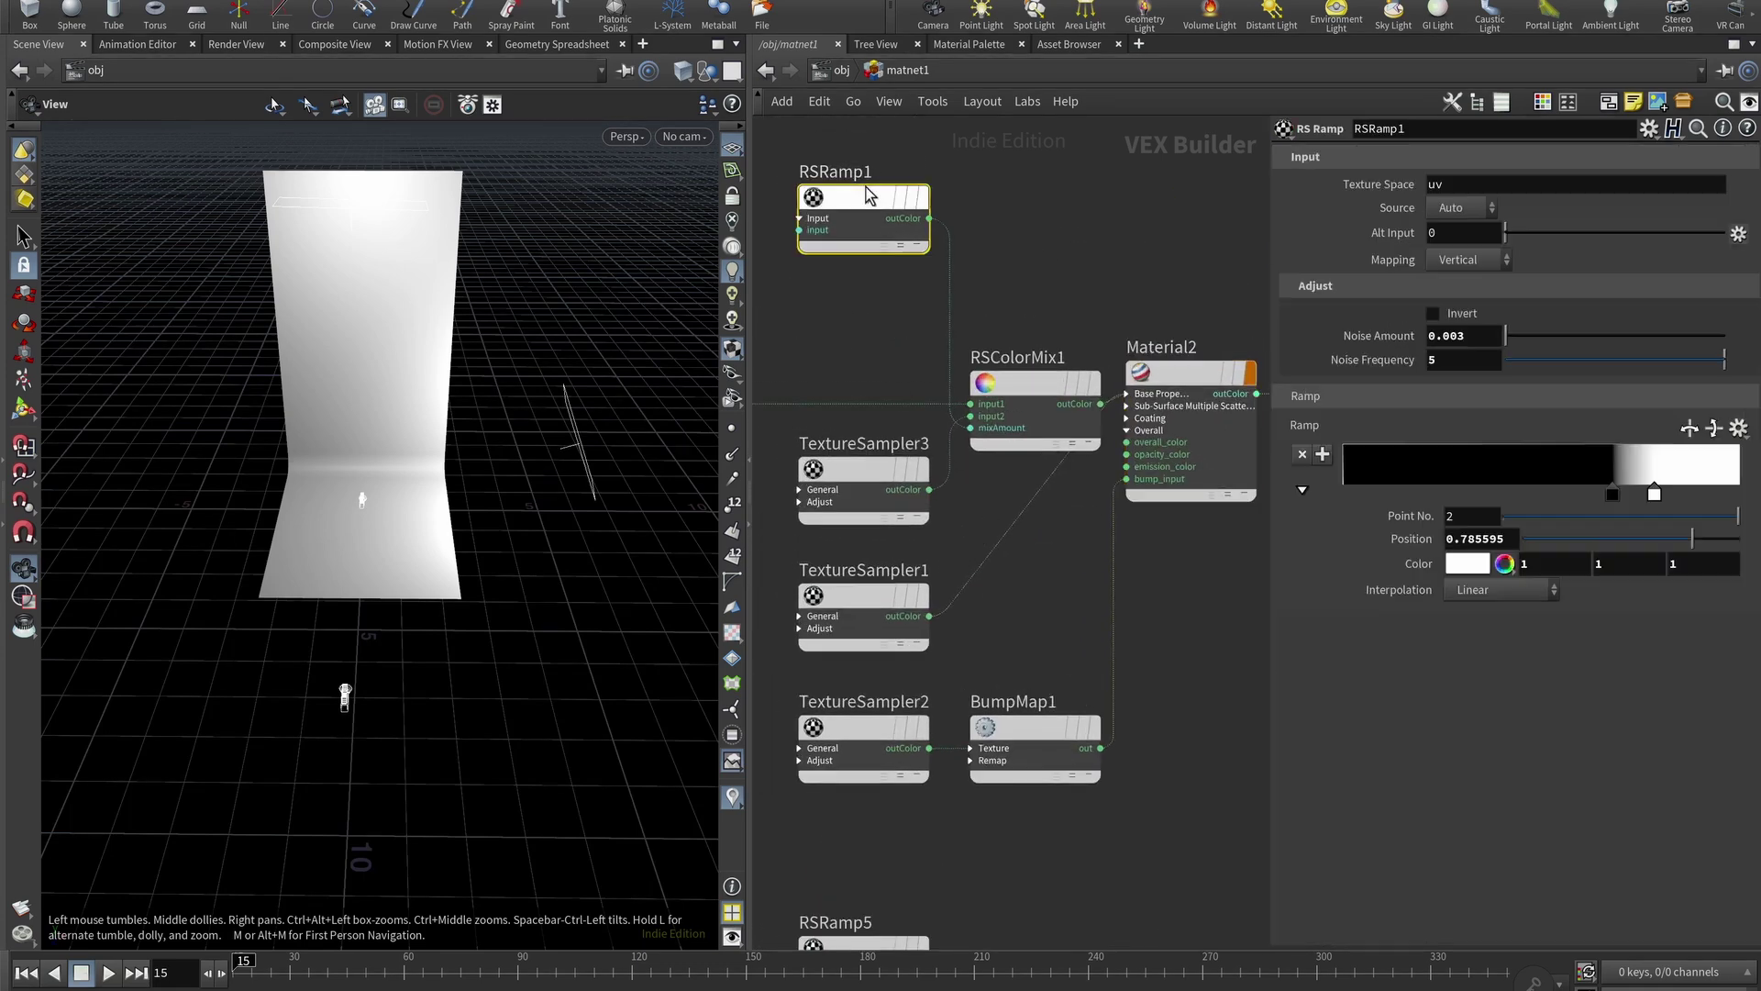
middle_drag(866, 353, 1044, 280)
click(1032, 396)
click(814, 310)
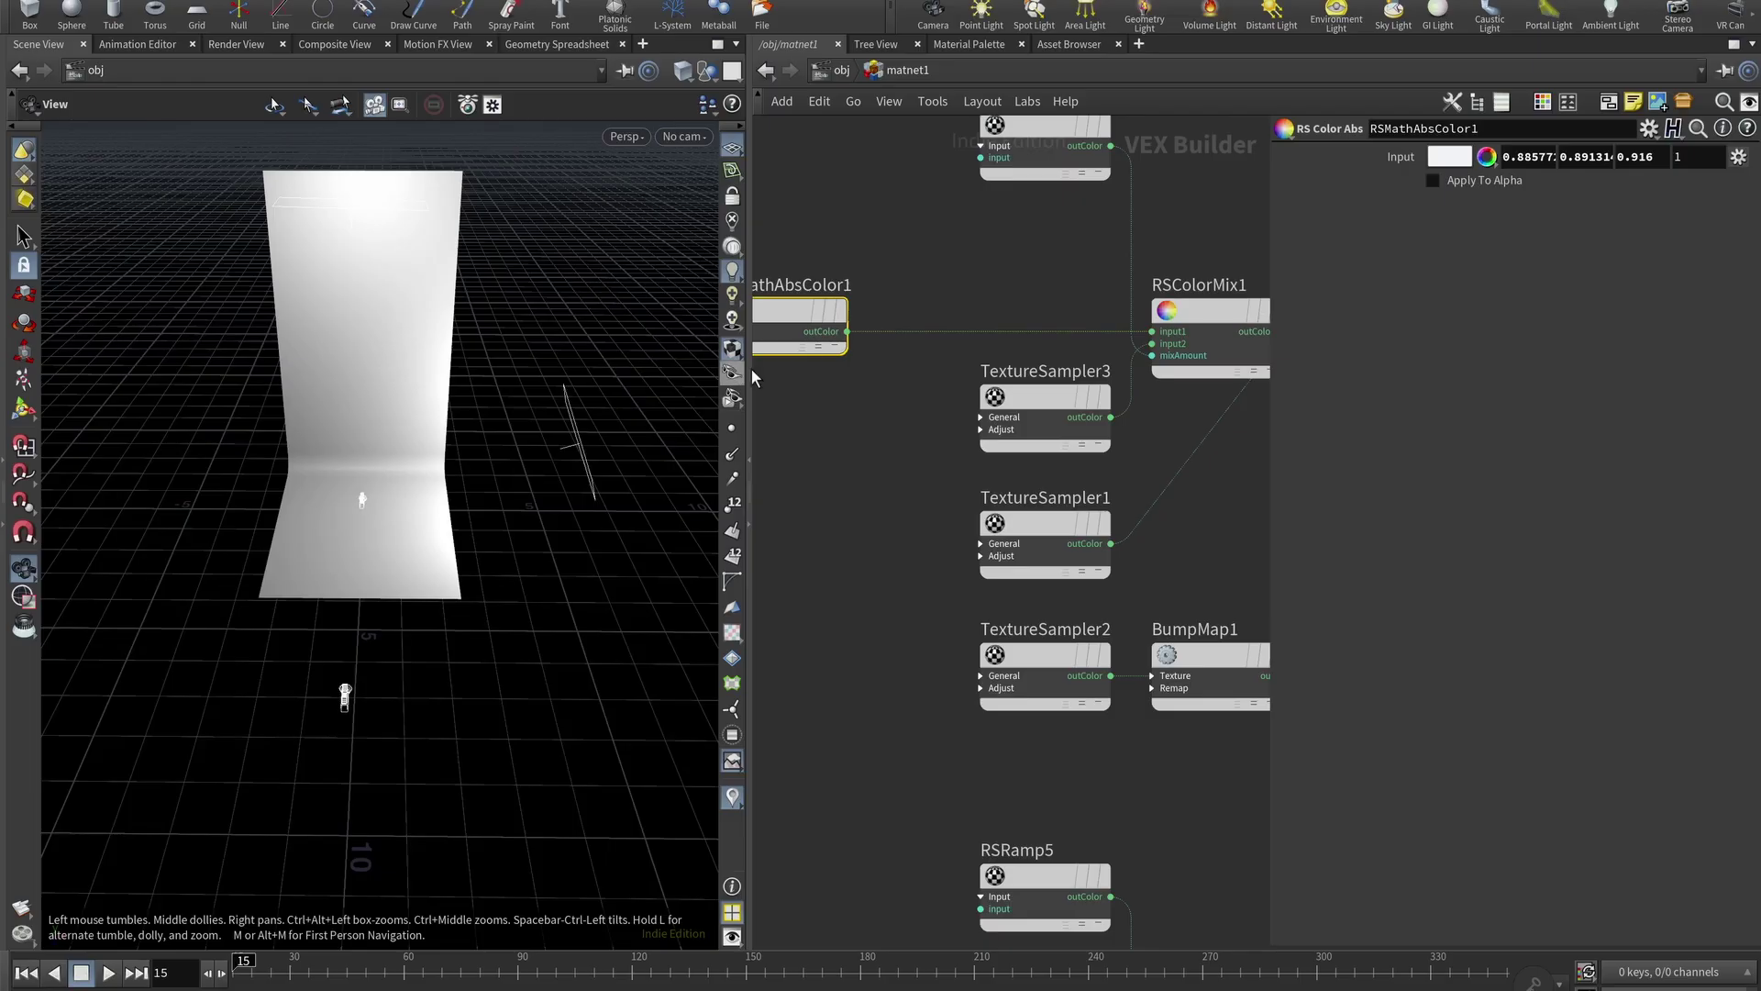
mouse_move(810, 316)
Review the texture files in TextureSampler1 and TextureSampler2 and the normal map settings of BumpMap1
middle_drag(919, 519, 825, 430)
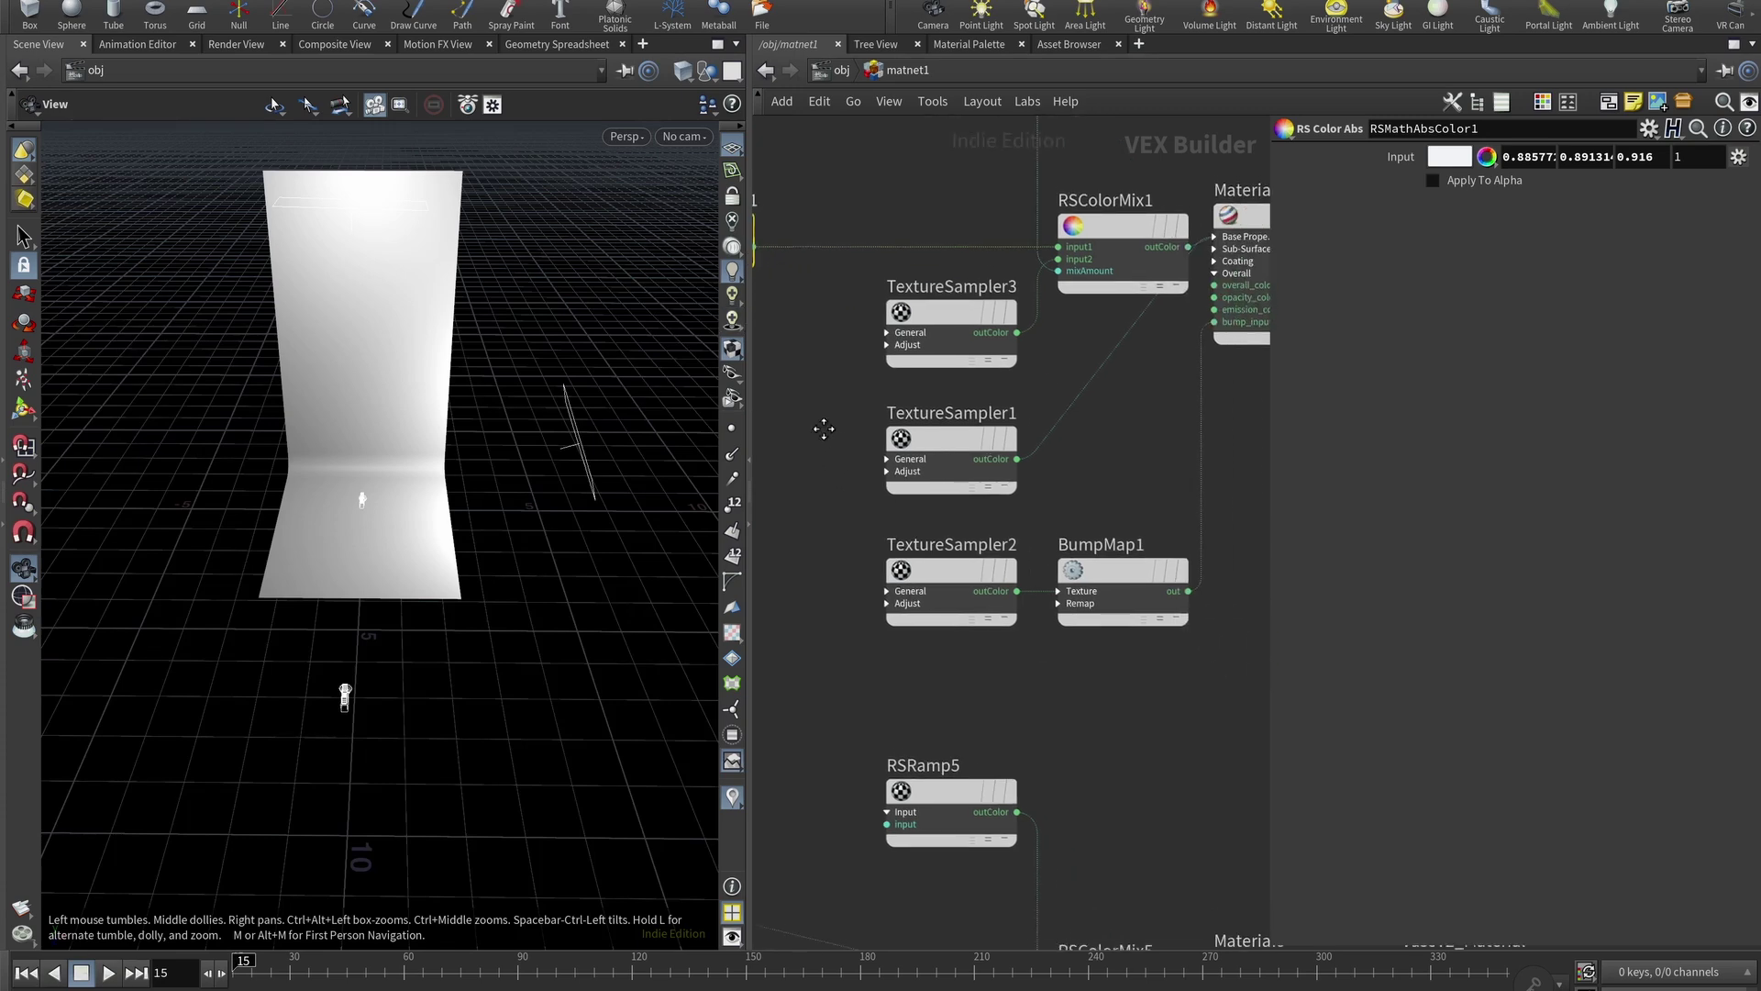
click(954, 428)
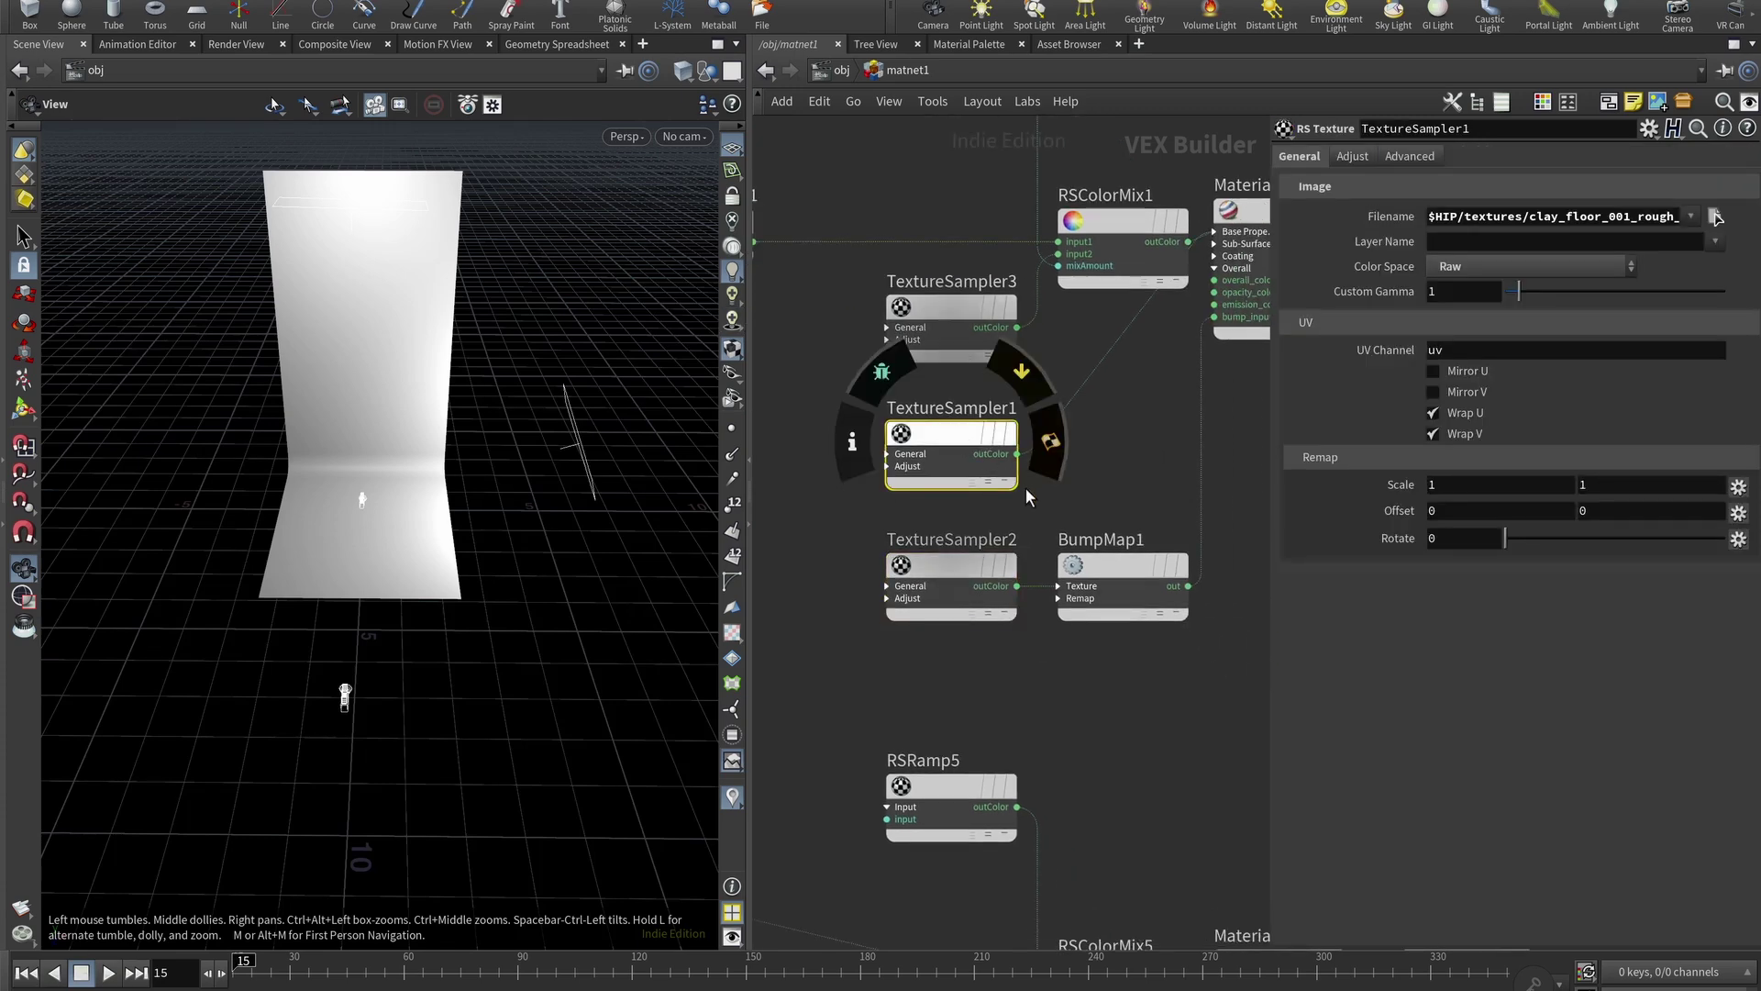
click(963, 556)
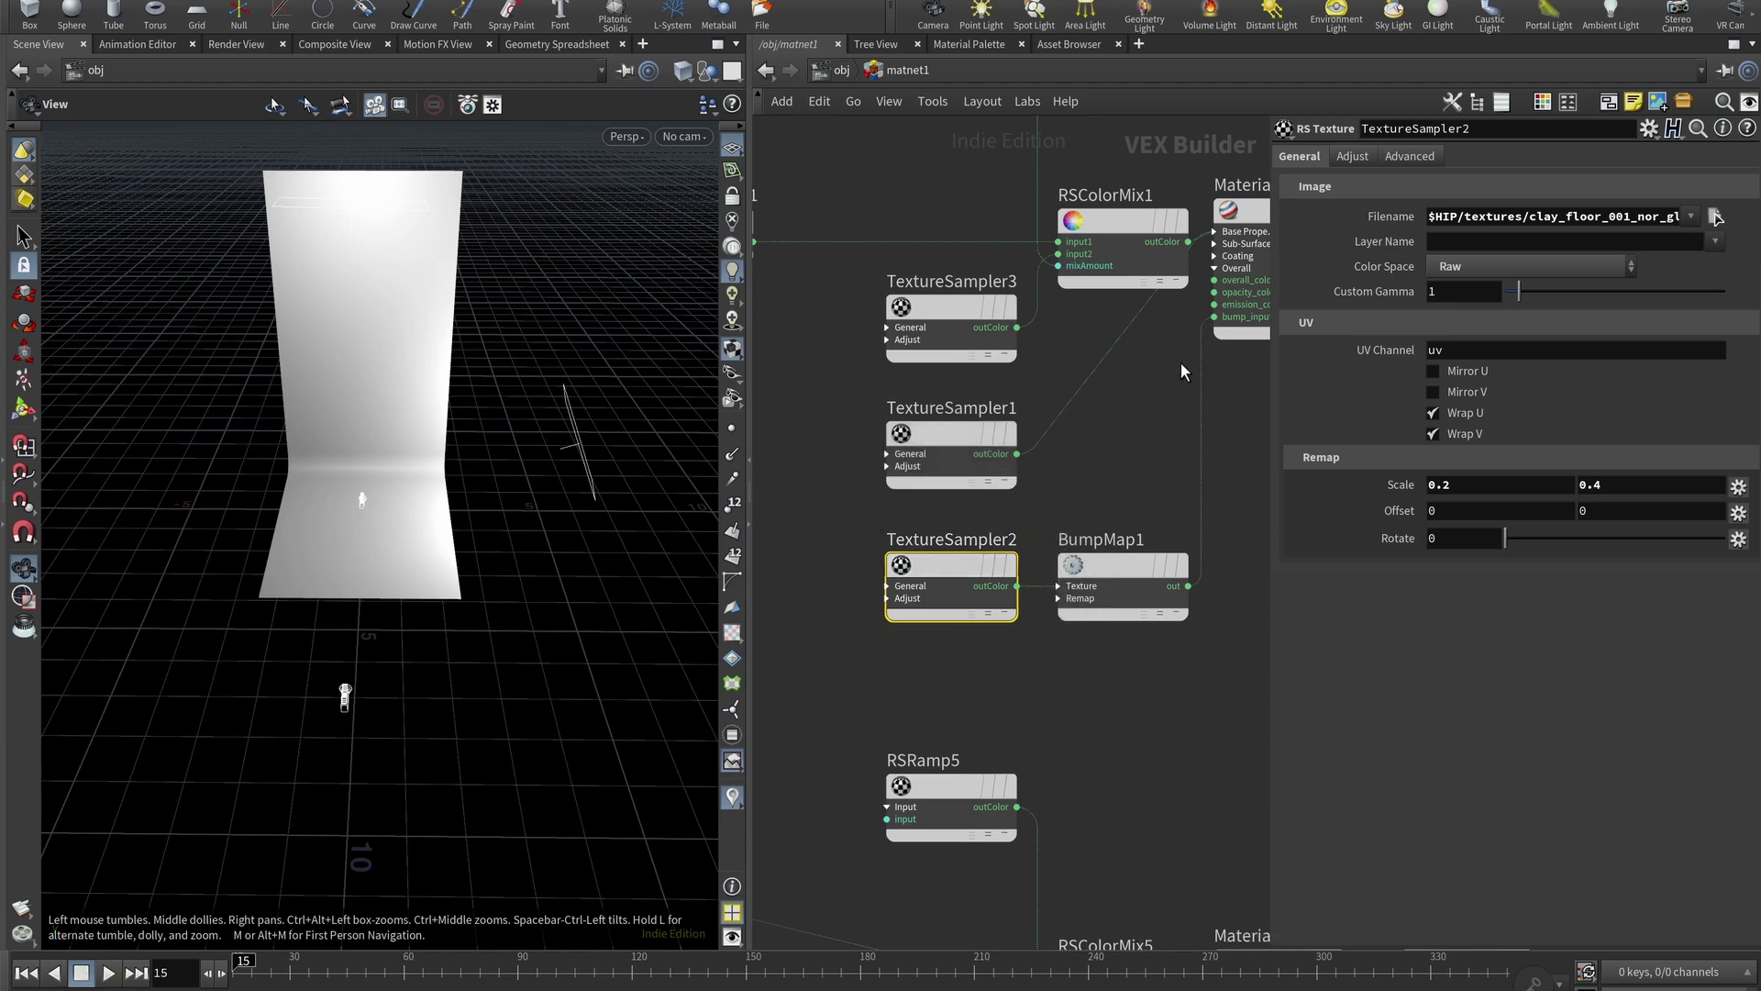
mouse_move(921, 433)
click(1114, 561)
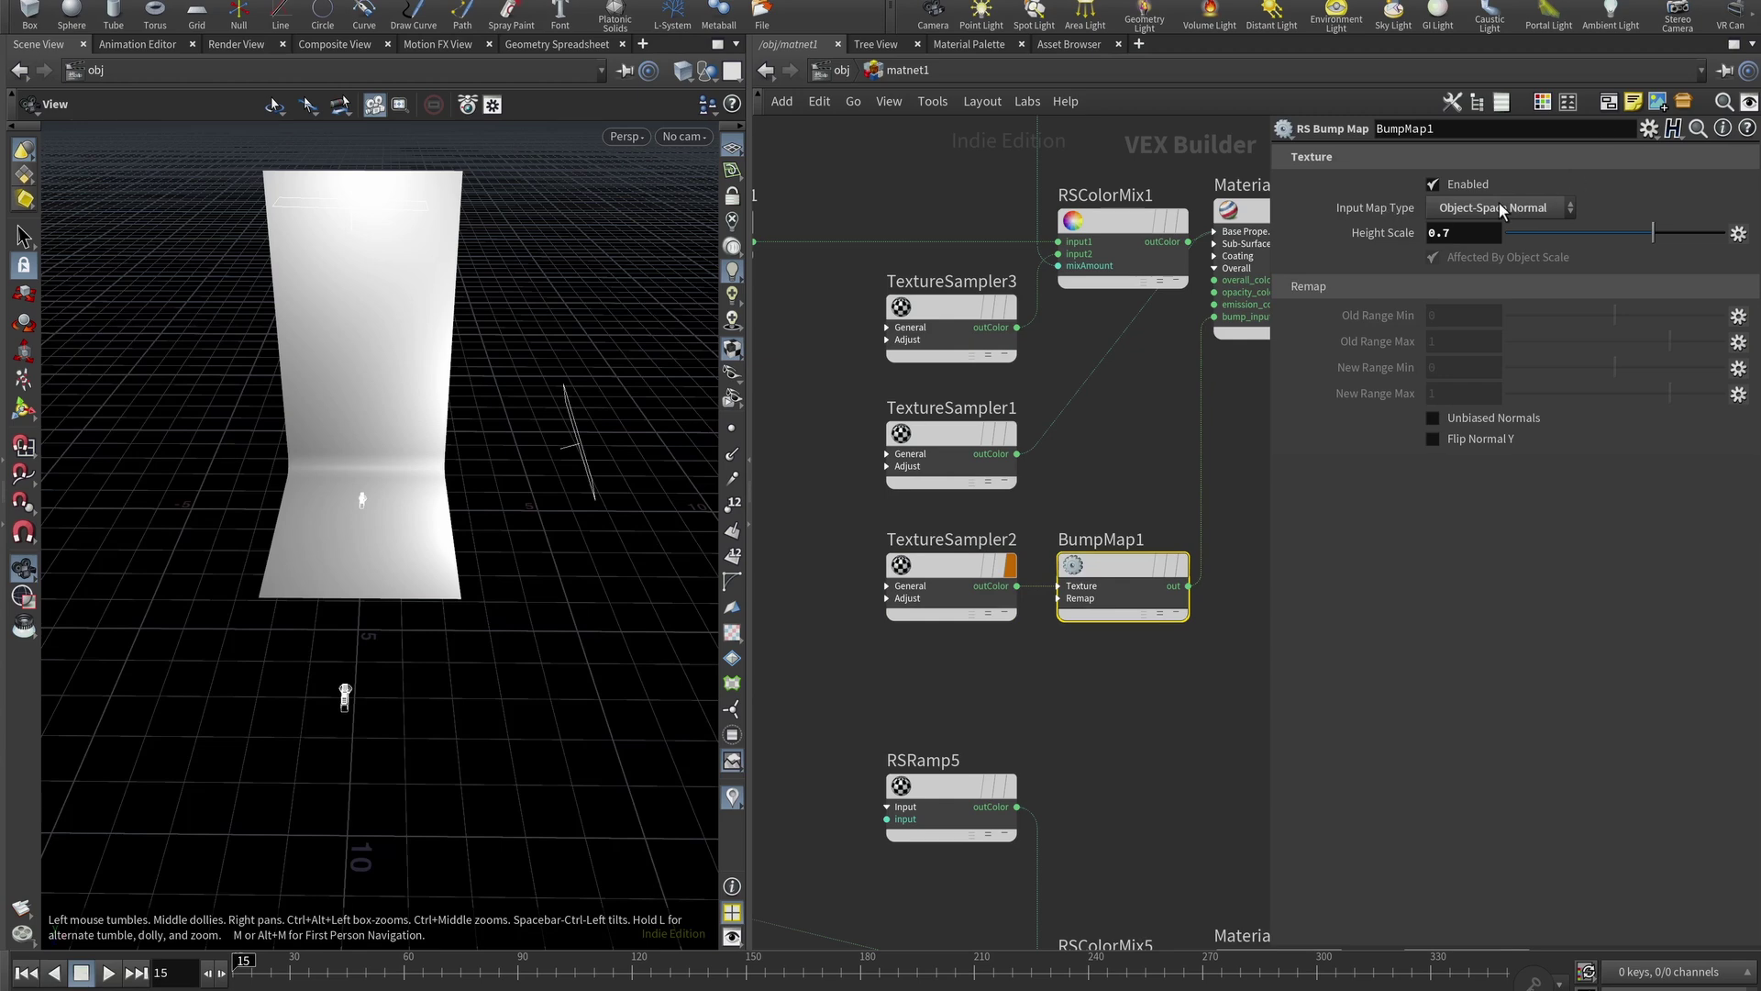
Return to the object level and widen the network editor pane
key(u)
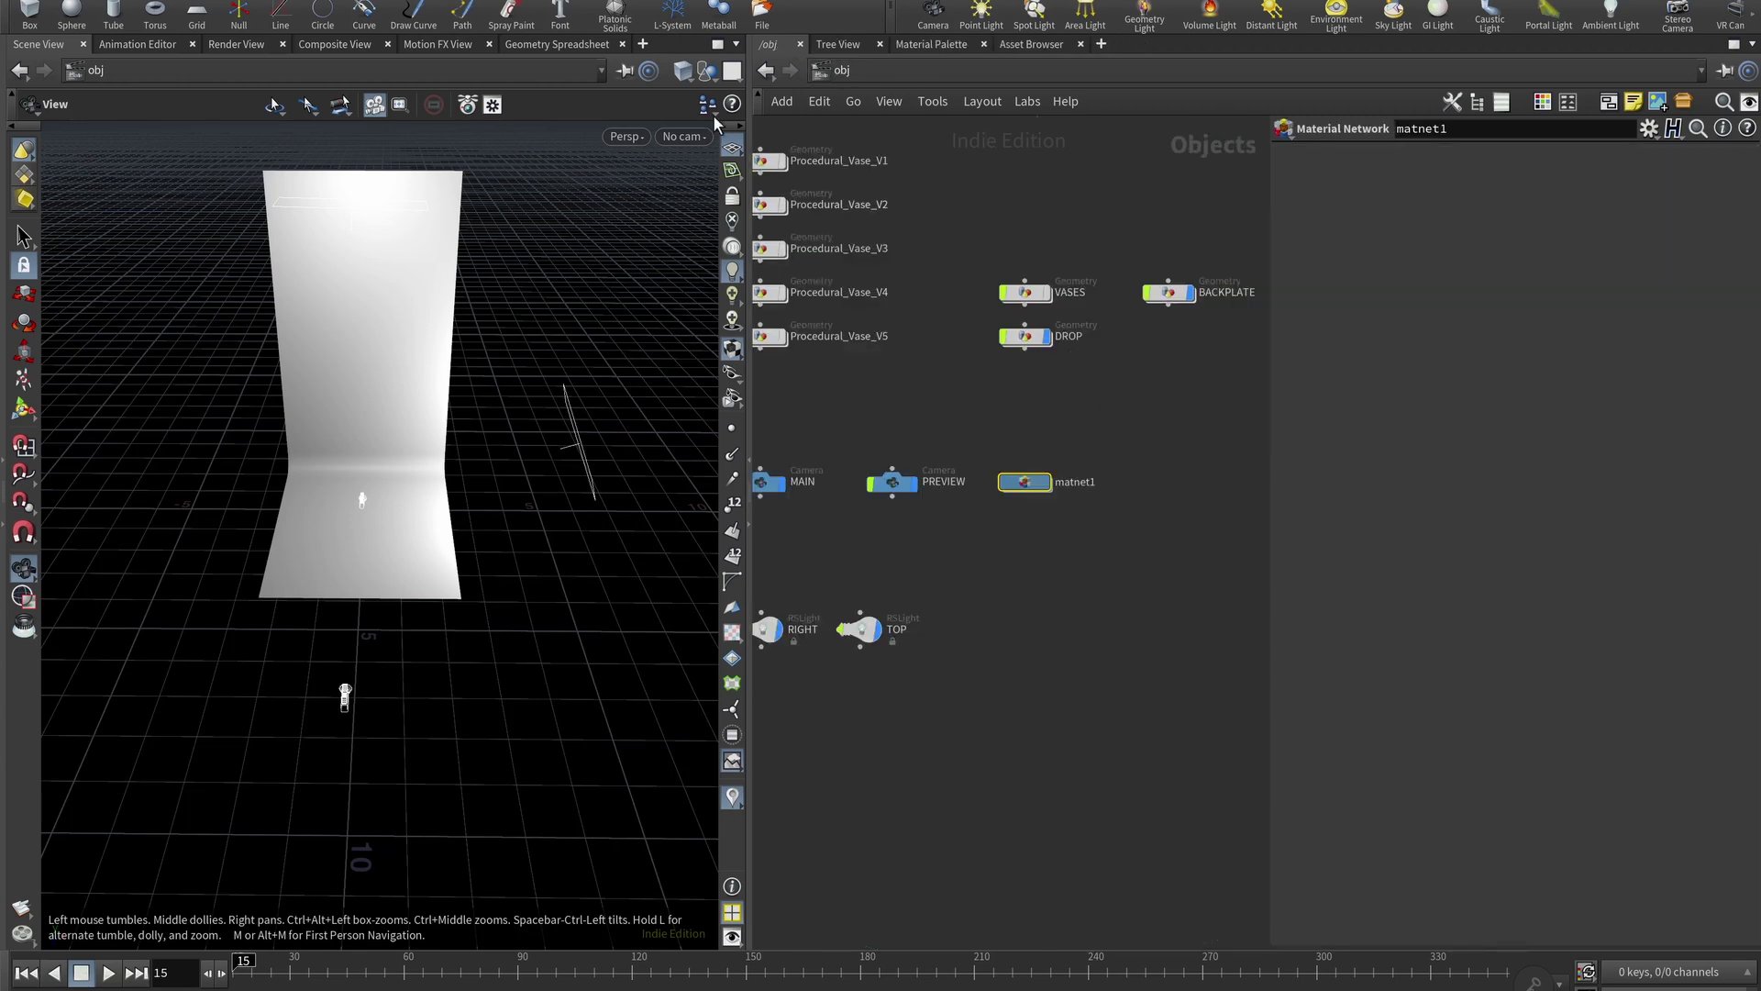
key(l)
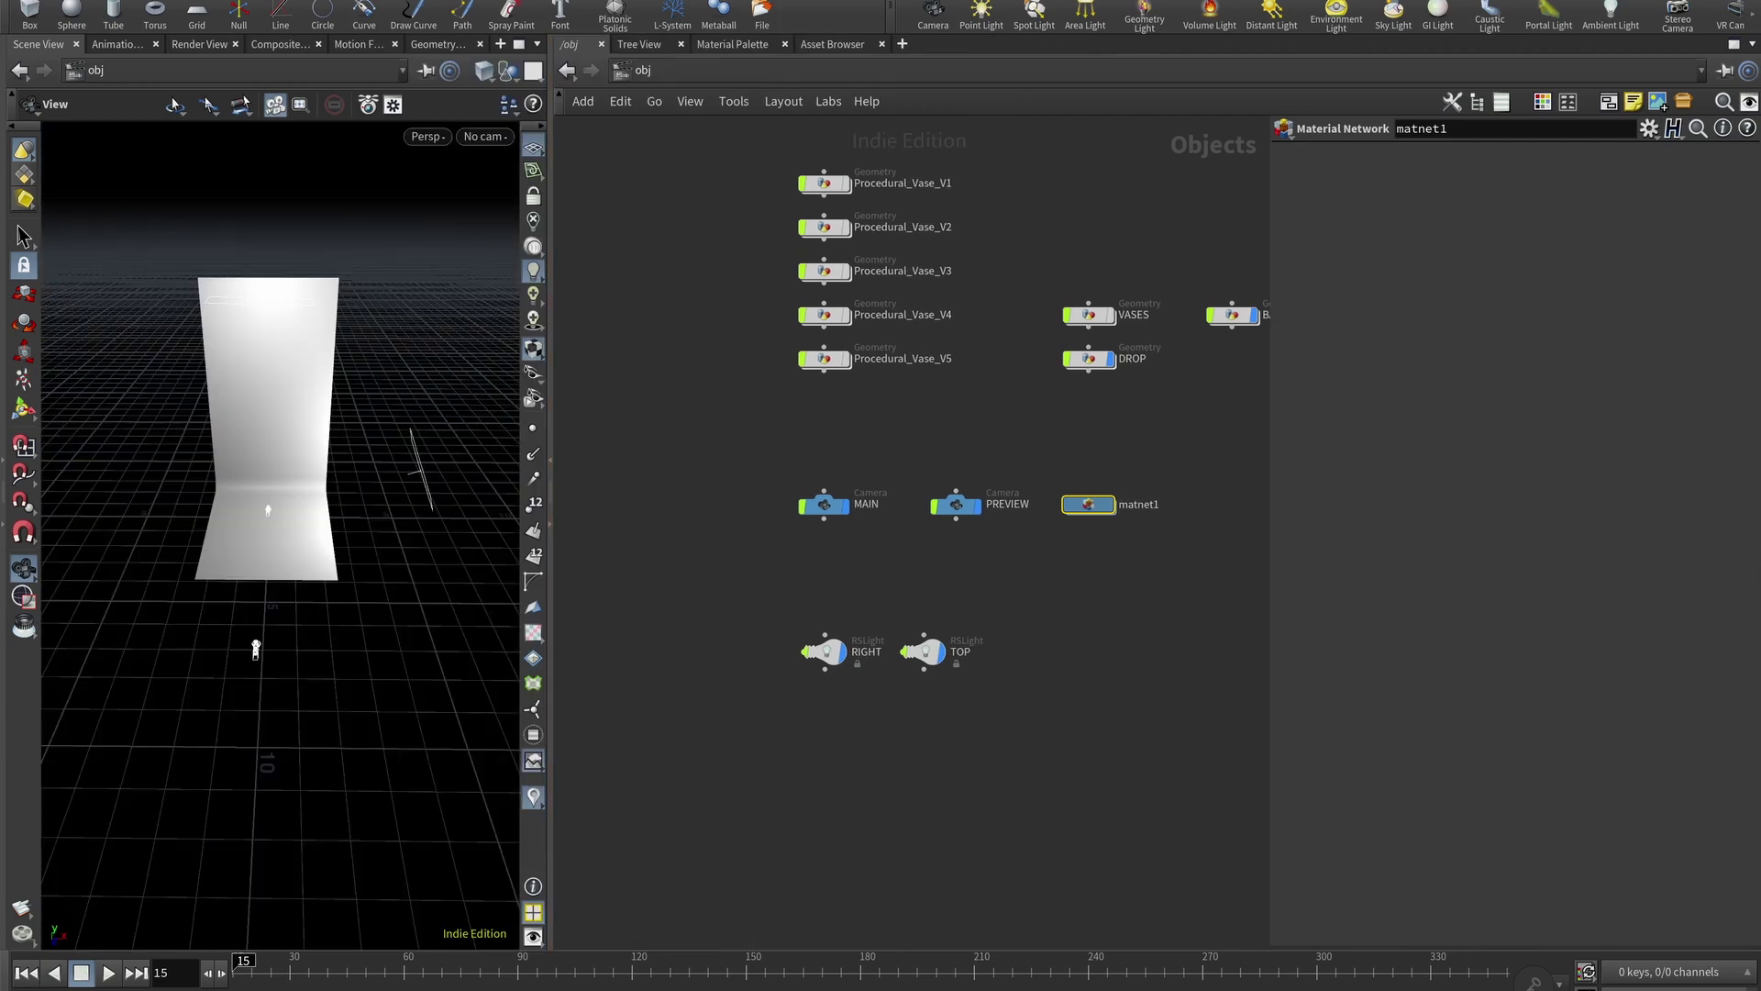
Widen the network editor pane, show the node parameters, and switch the network editor to the out context
click(689, 214)
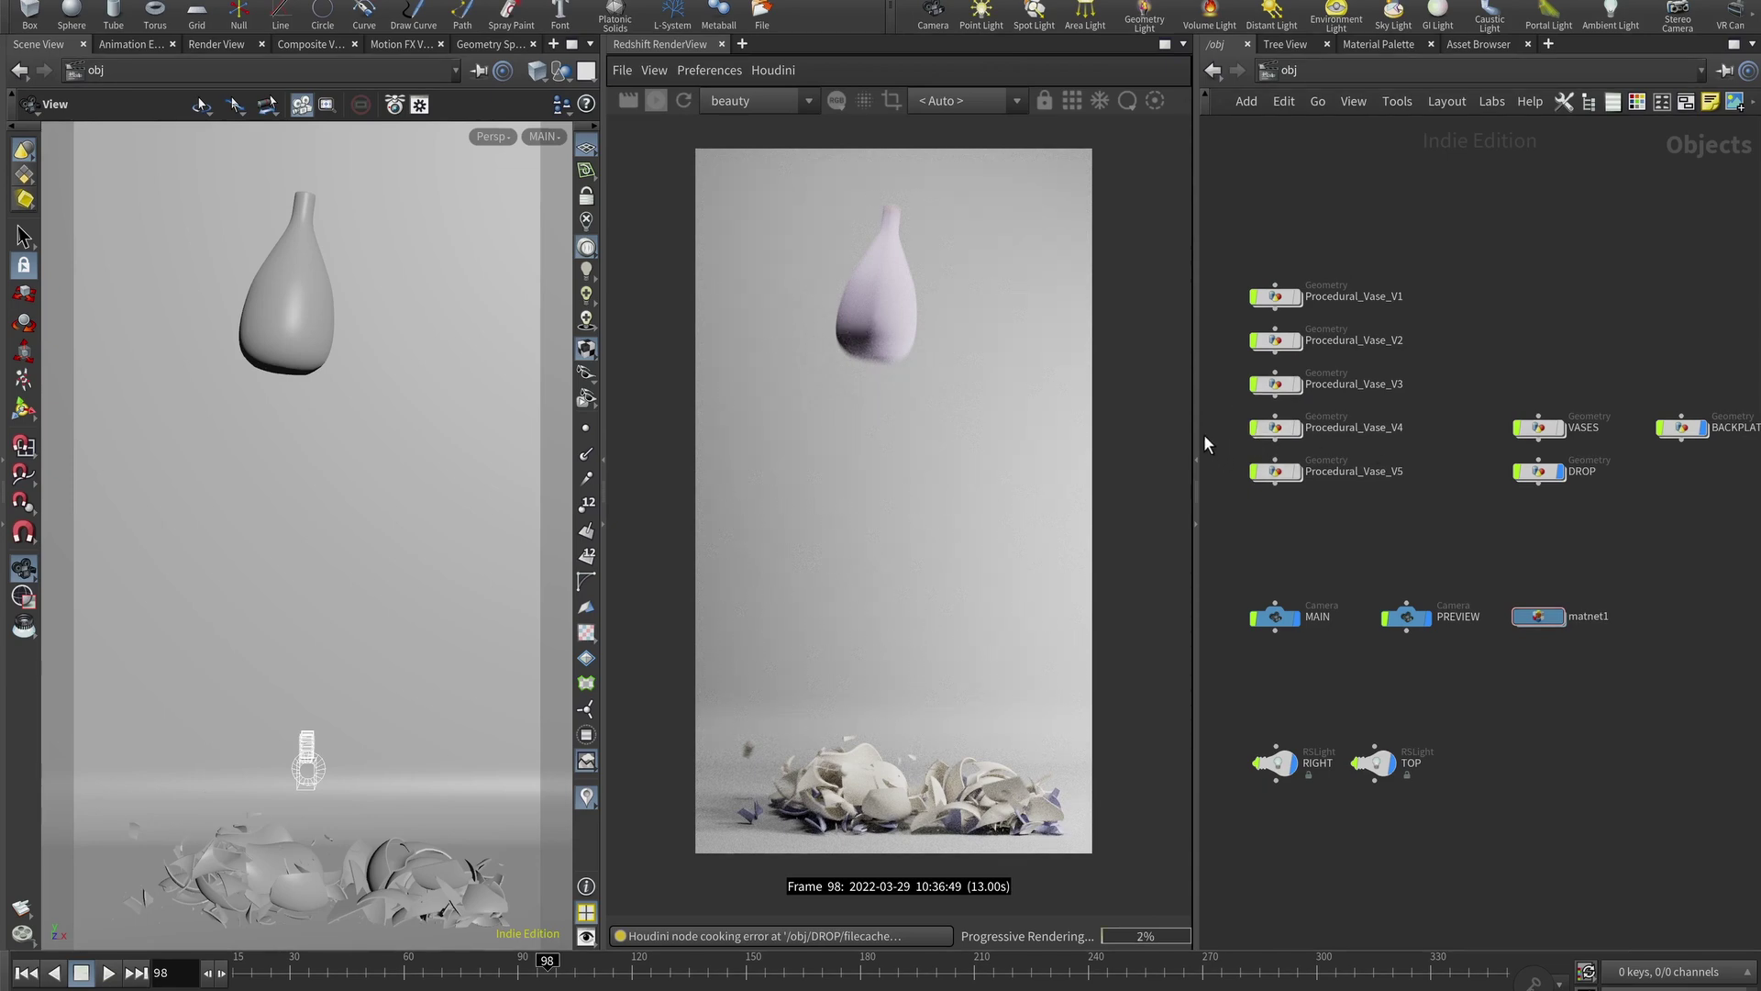
drag(1198, 435, 1032, 532)
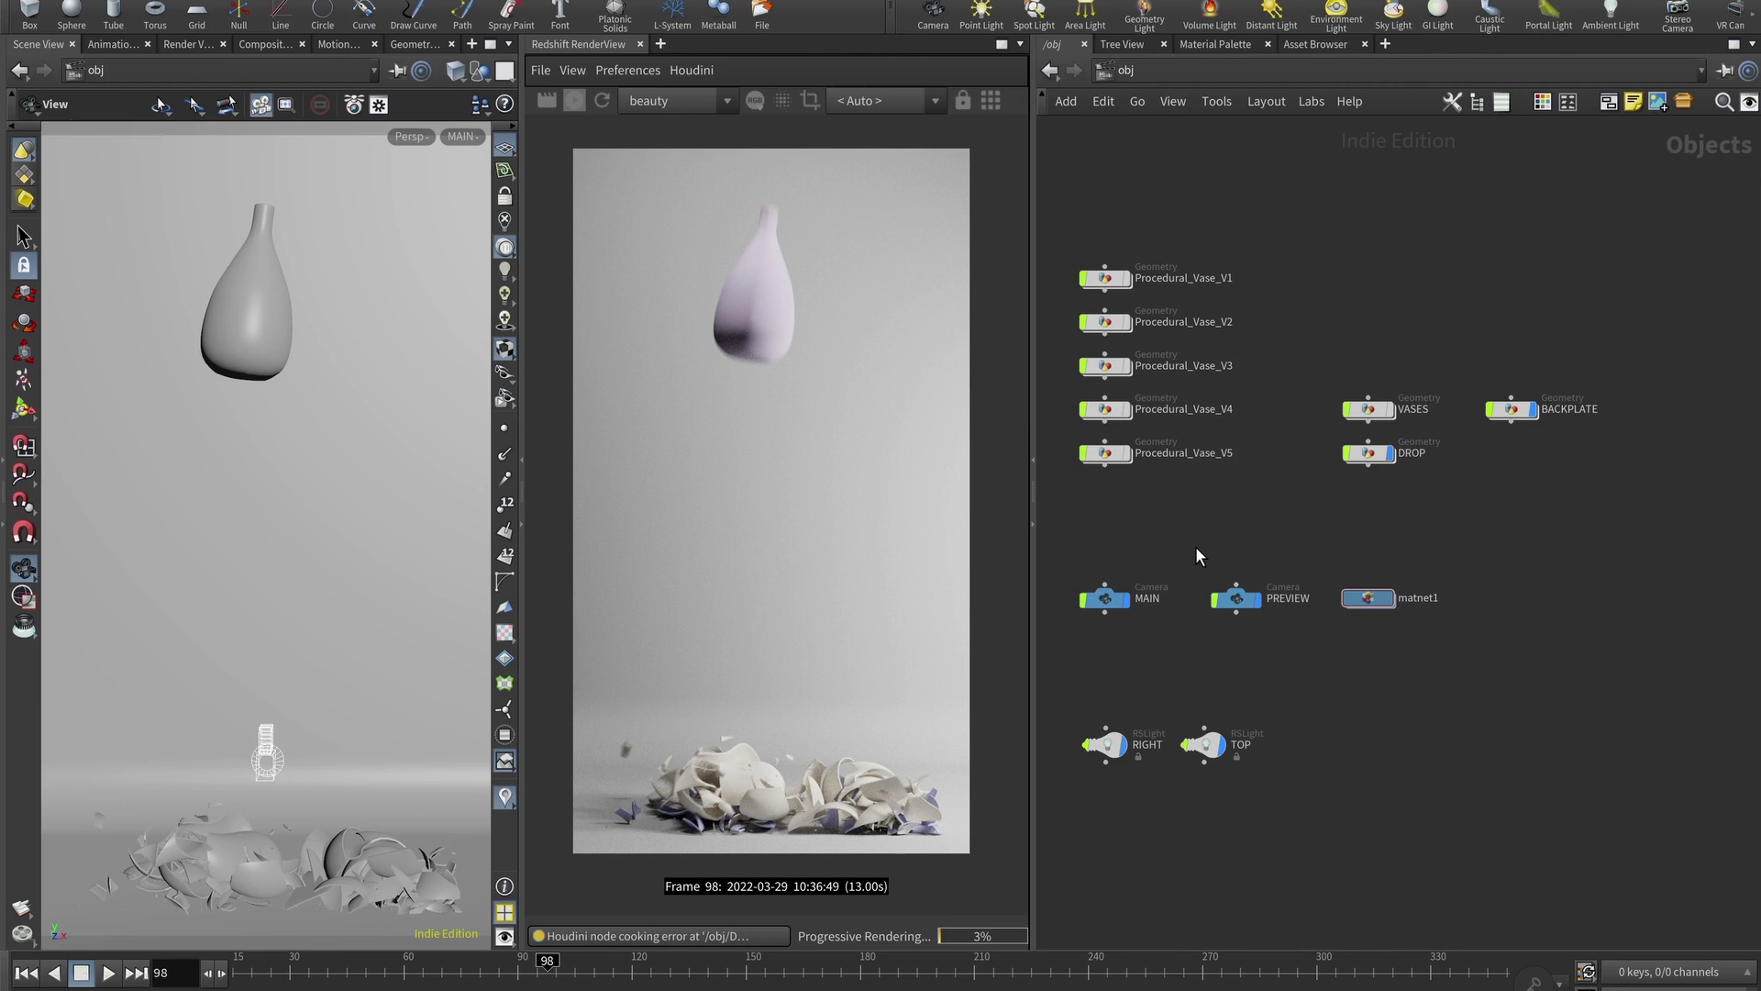
key(p)
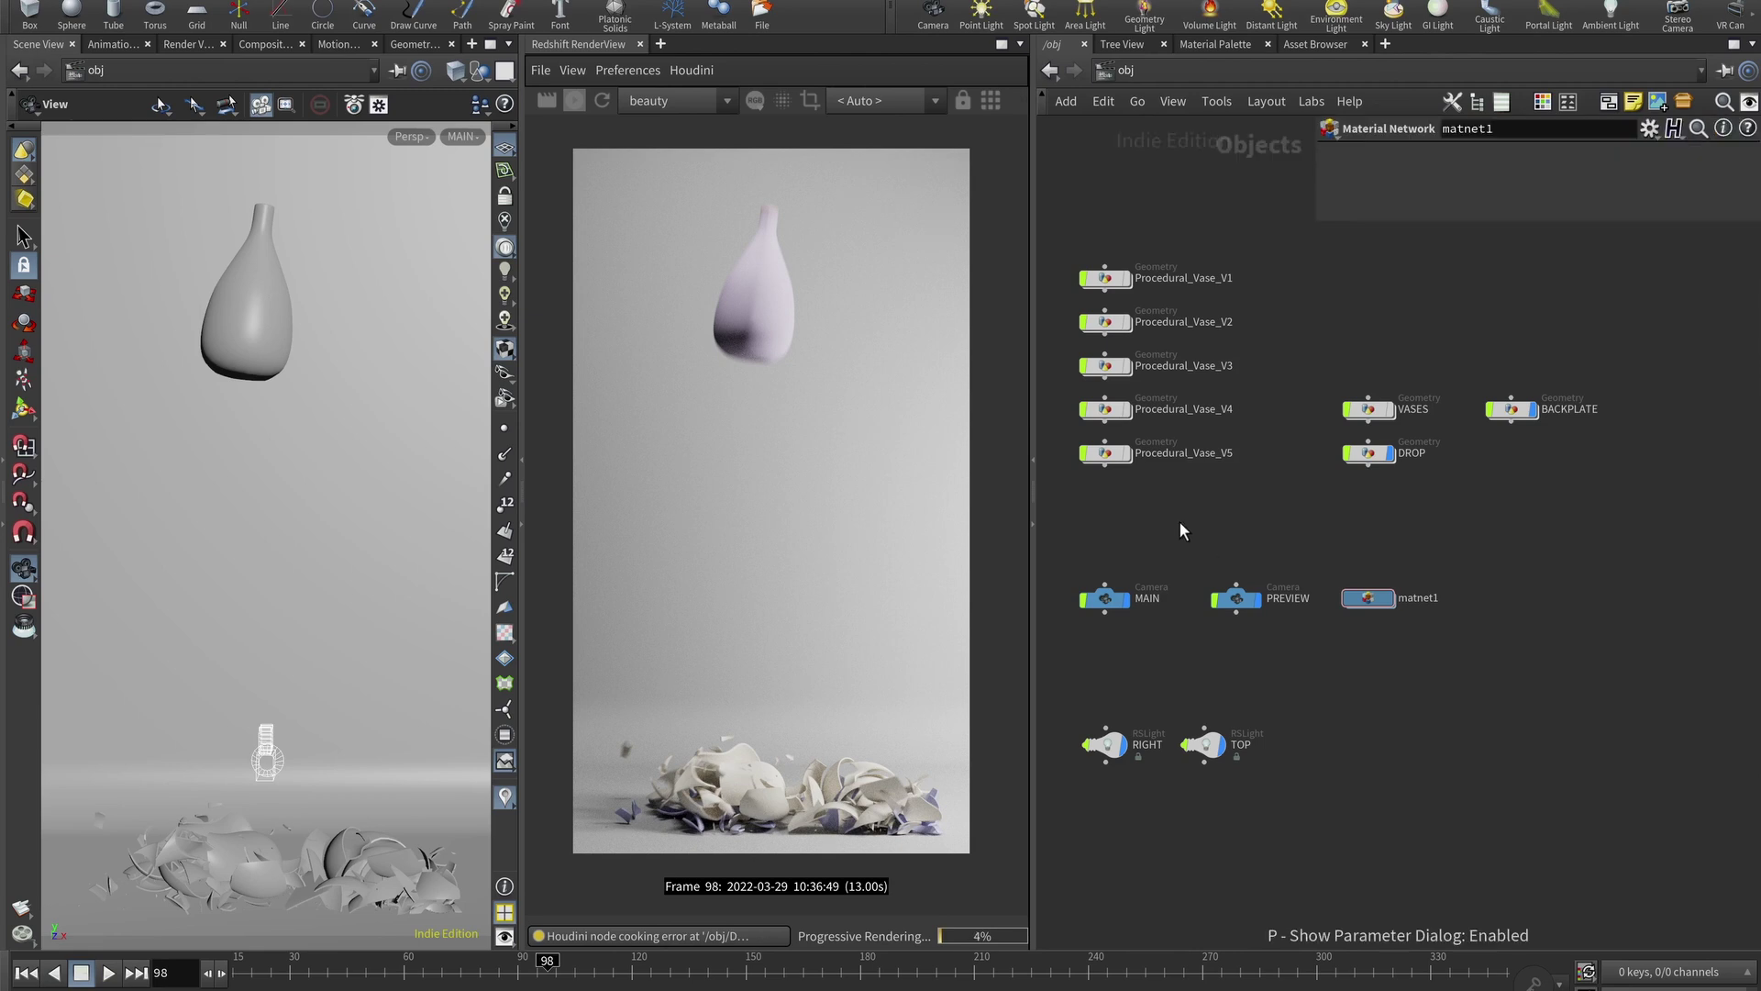
click(1107, 72)
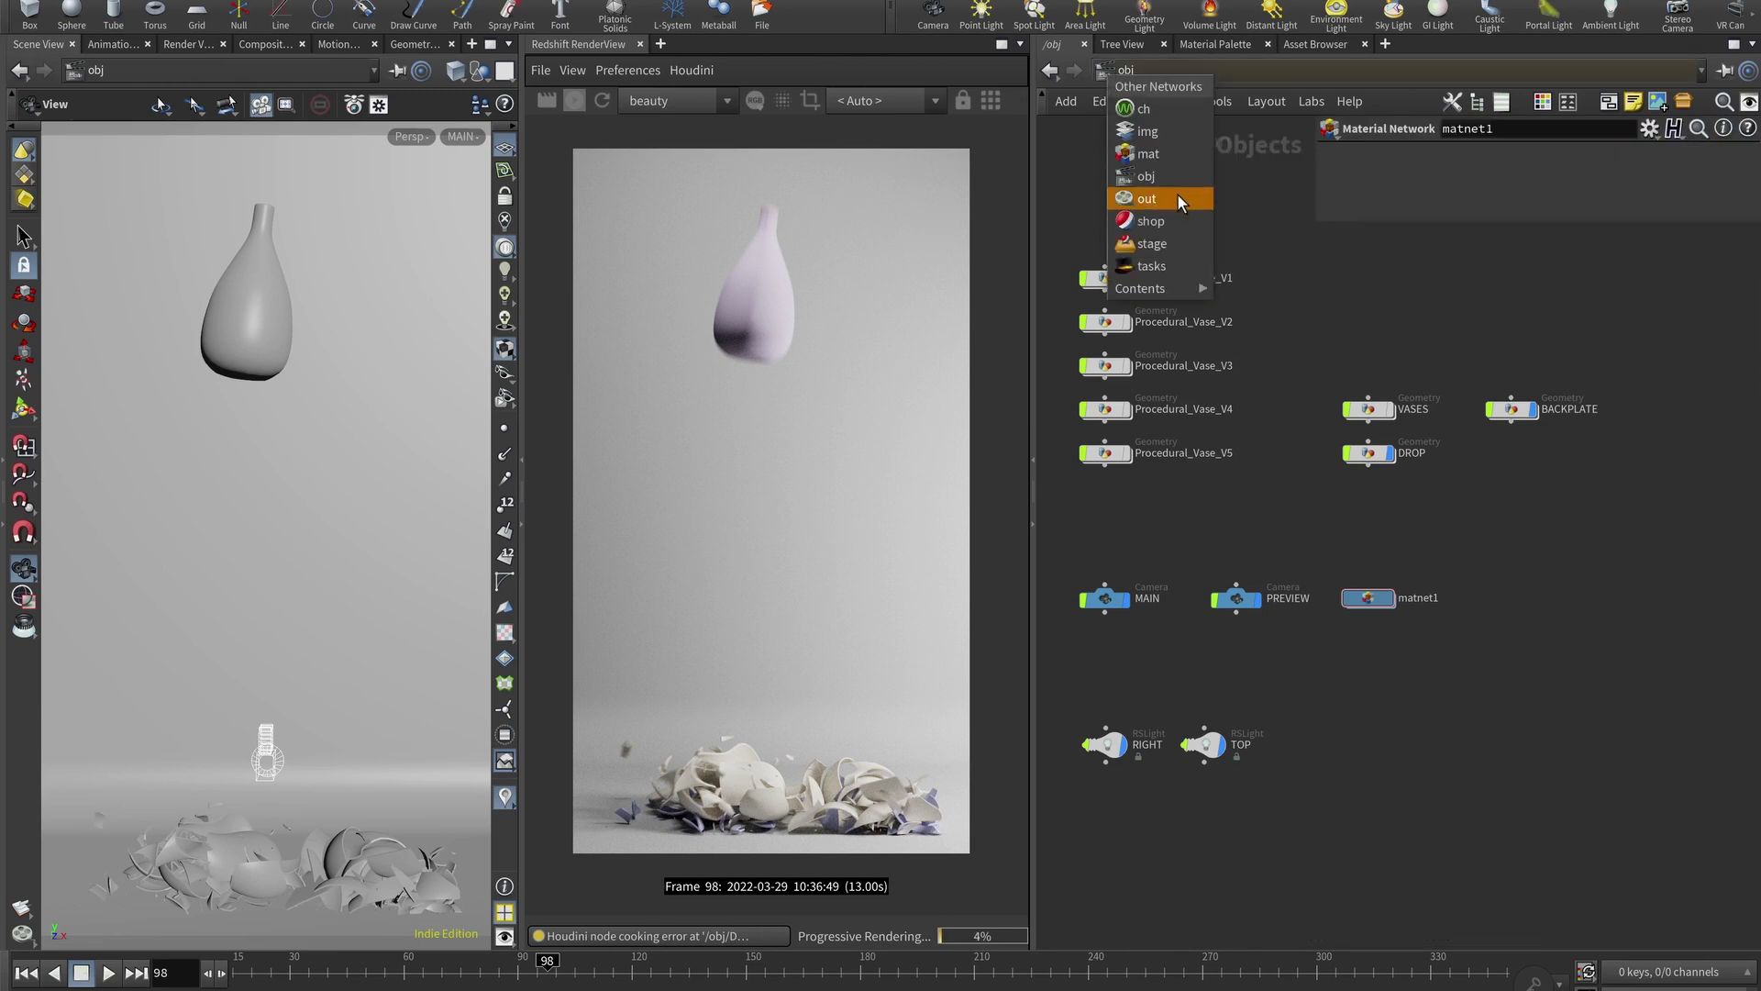
click(1166, 188)
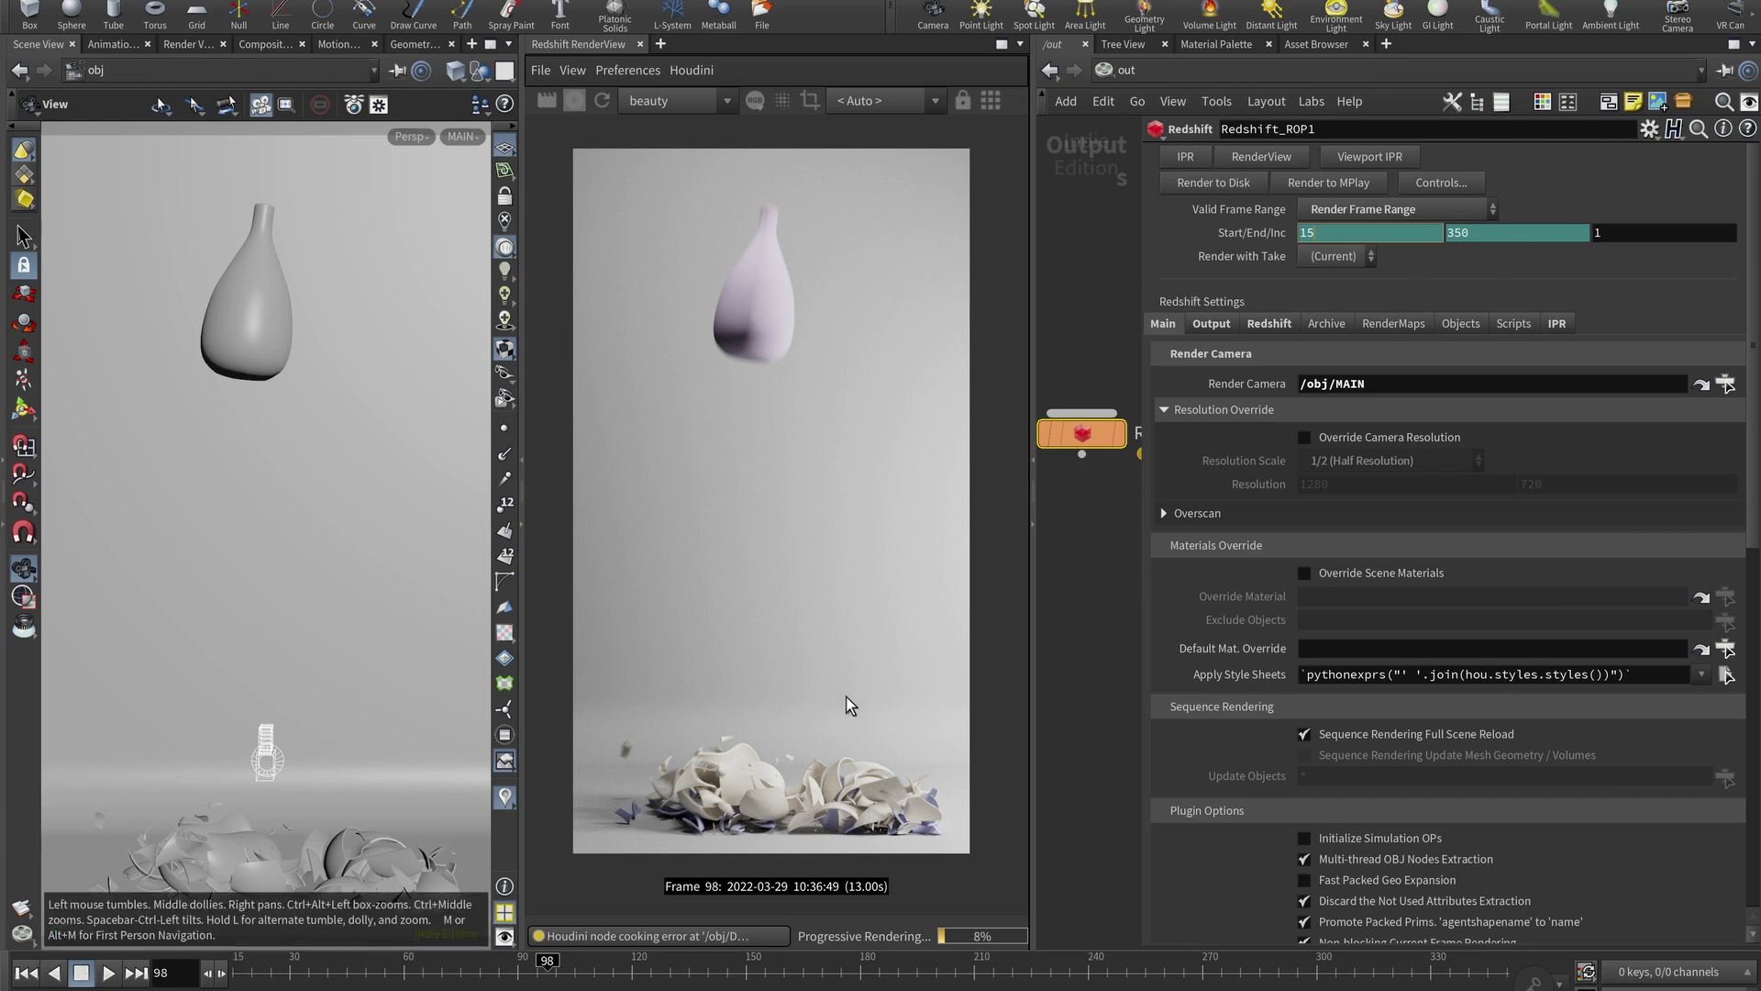
Review the unified sampling, sample filtering and sample override settings of Redshift_ROP1
click(1253, 323)
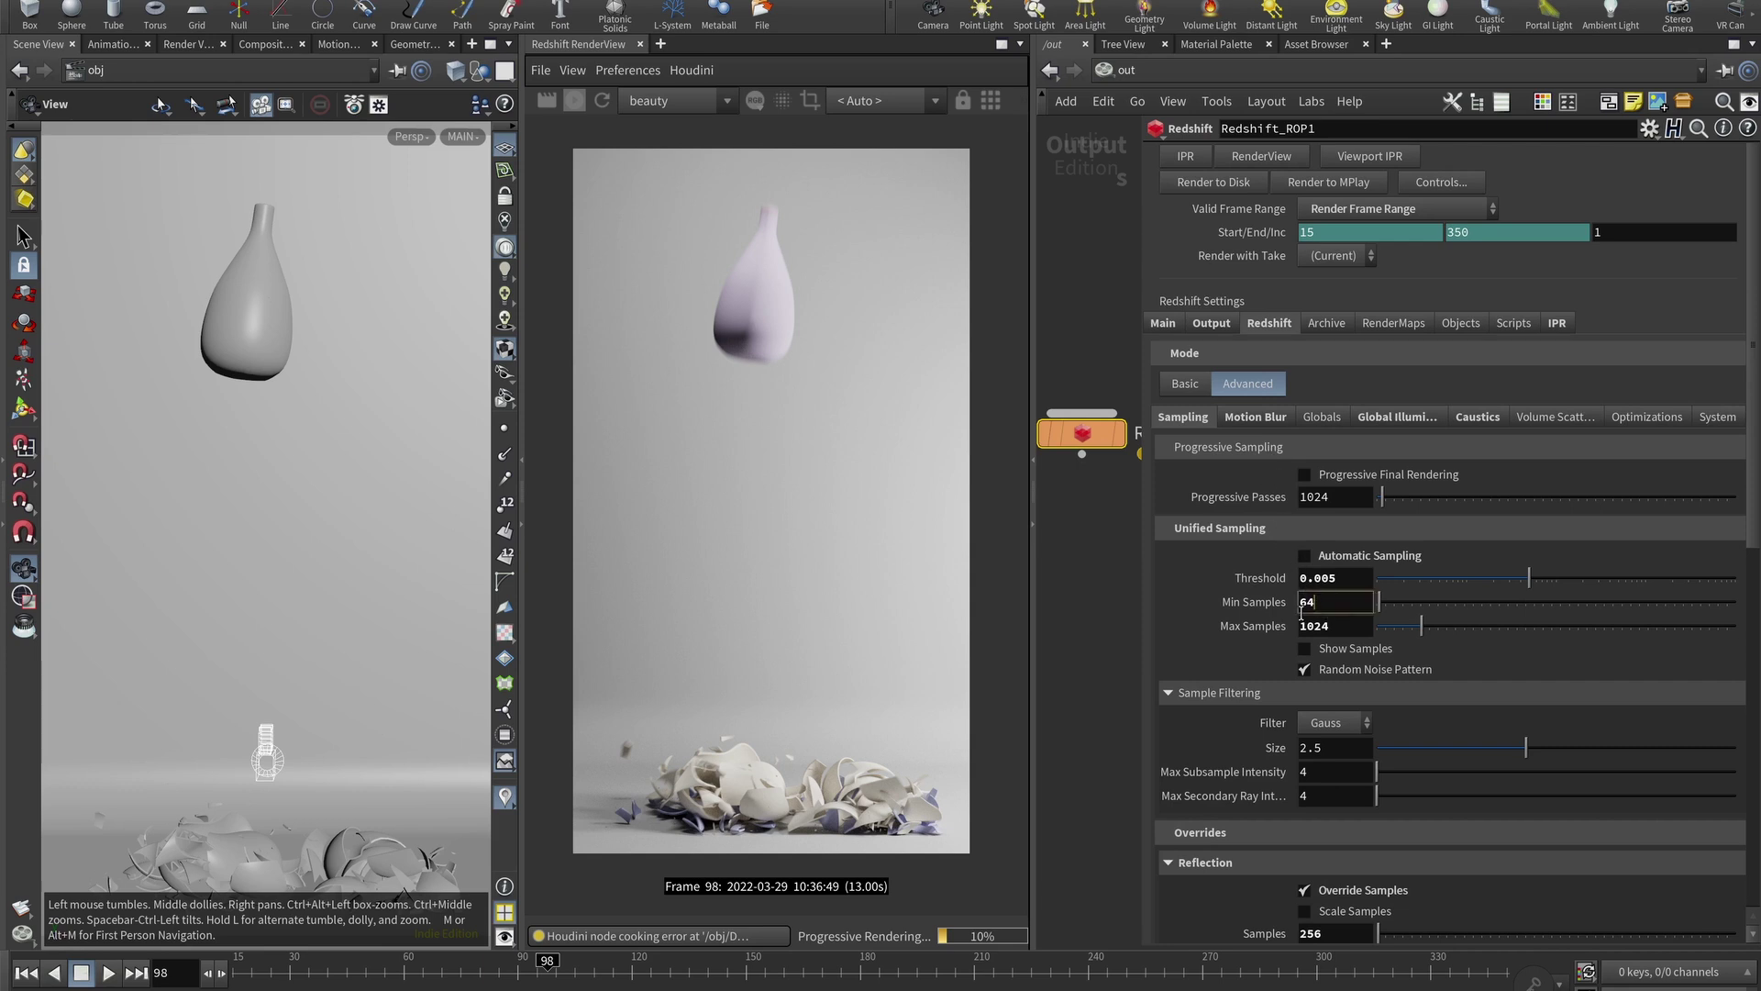
key(Return)
scroll(1229, 679, down, 2)
scroll(1224, 691, down, 5)
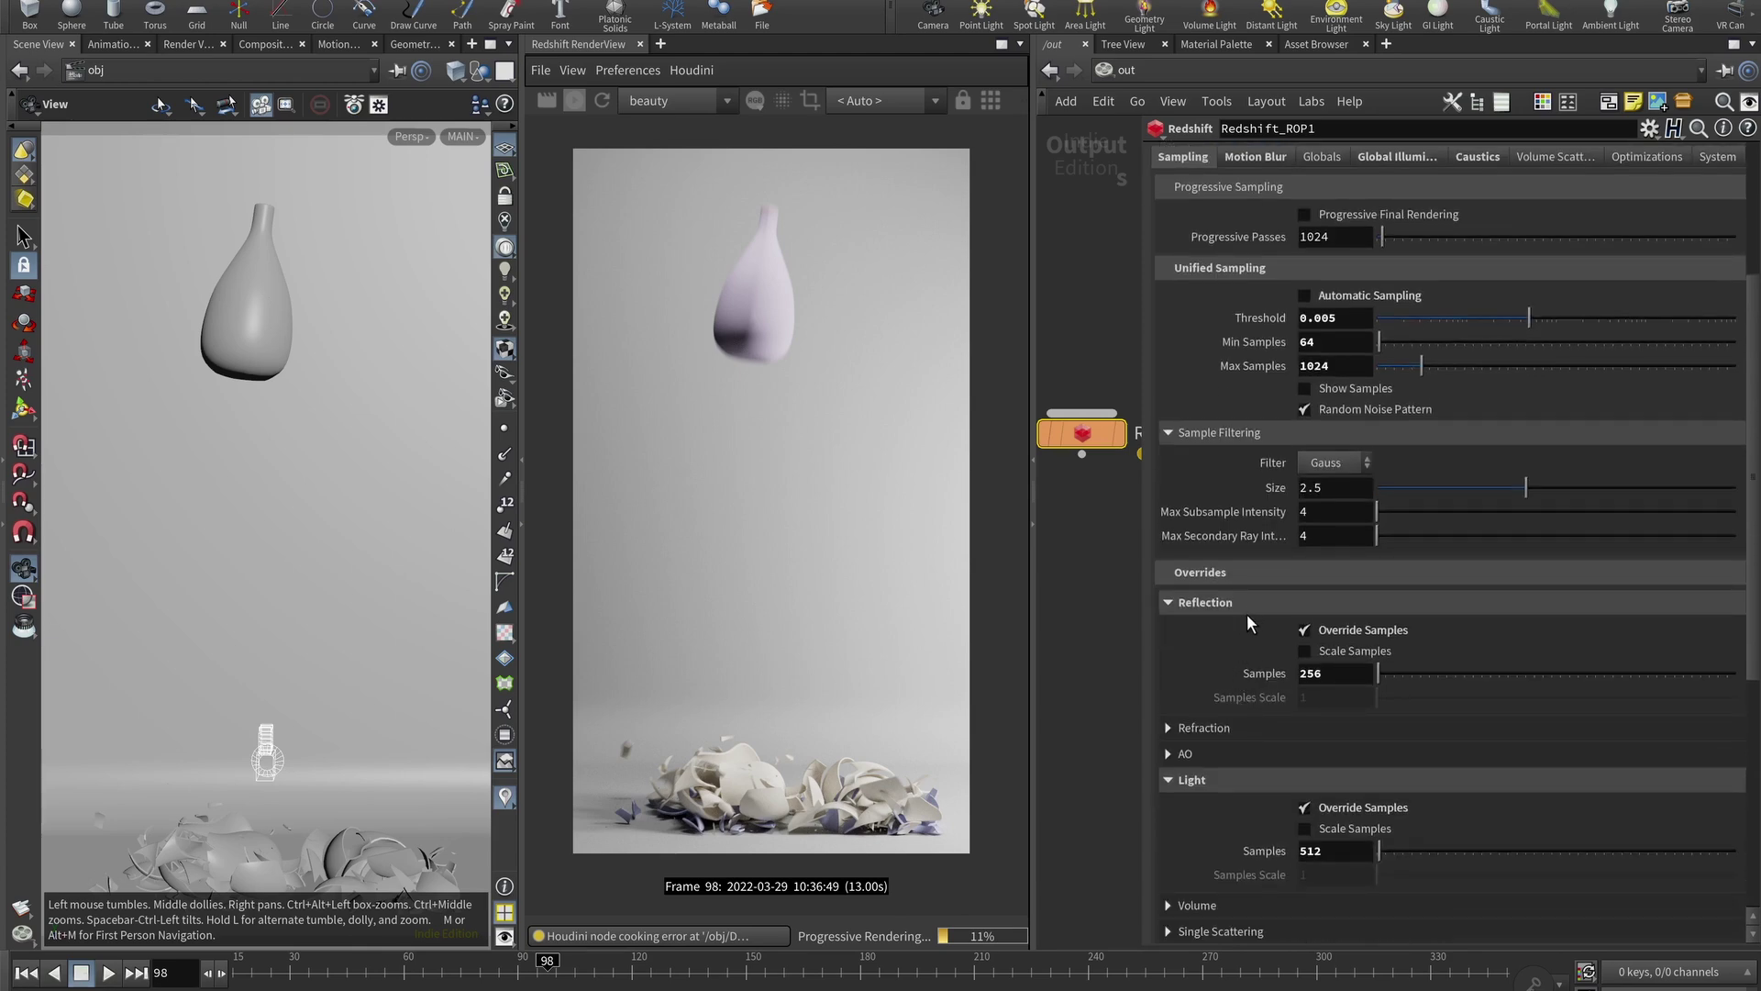
scroll(1229, 780, down, 5)
scroll(1266, 550, up, 12)
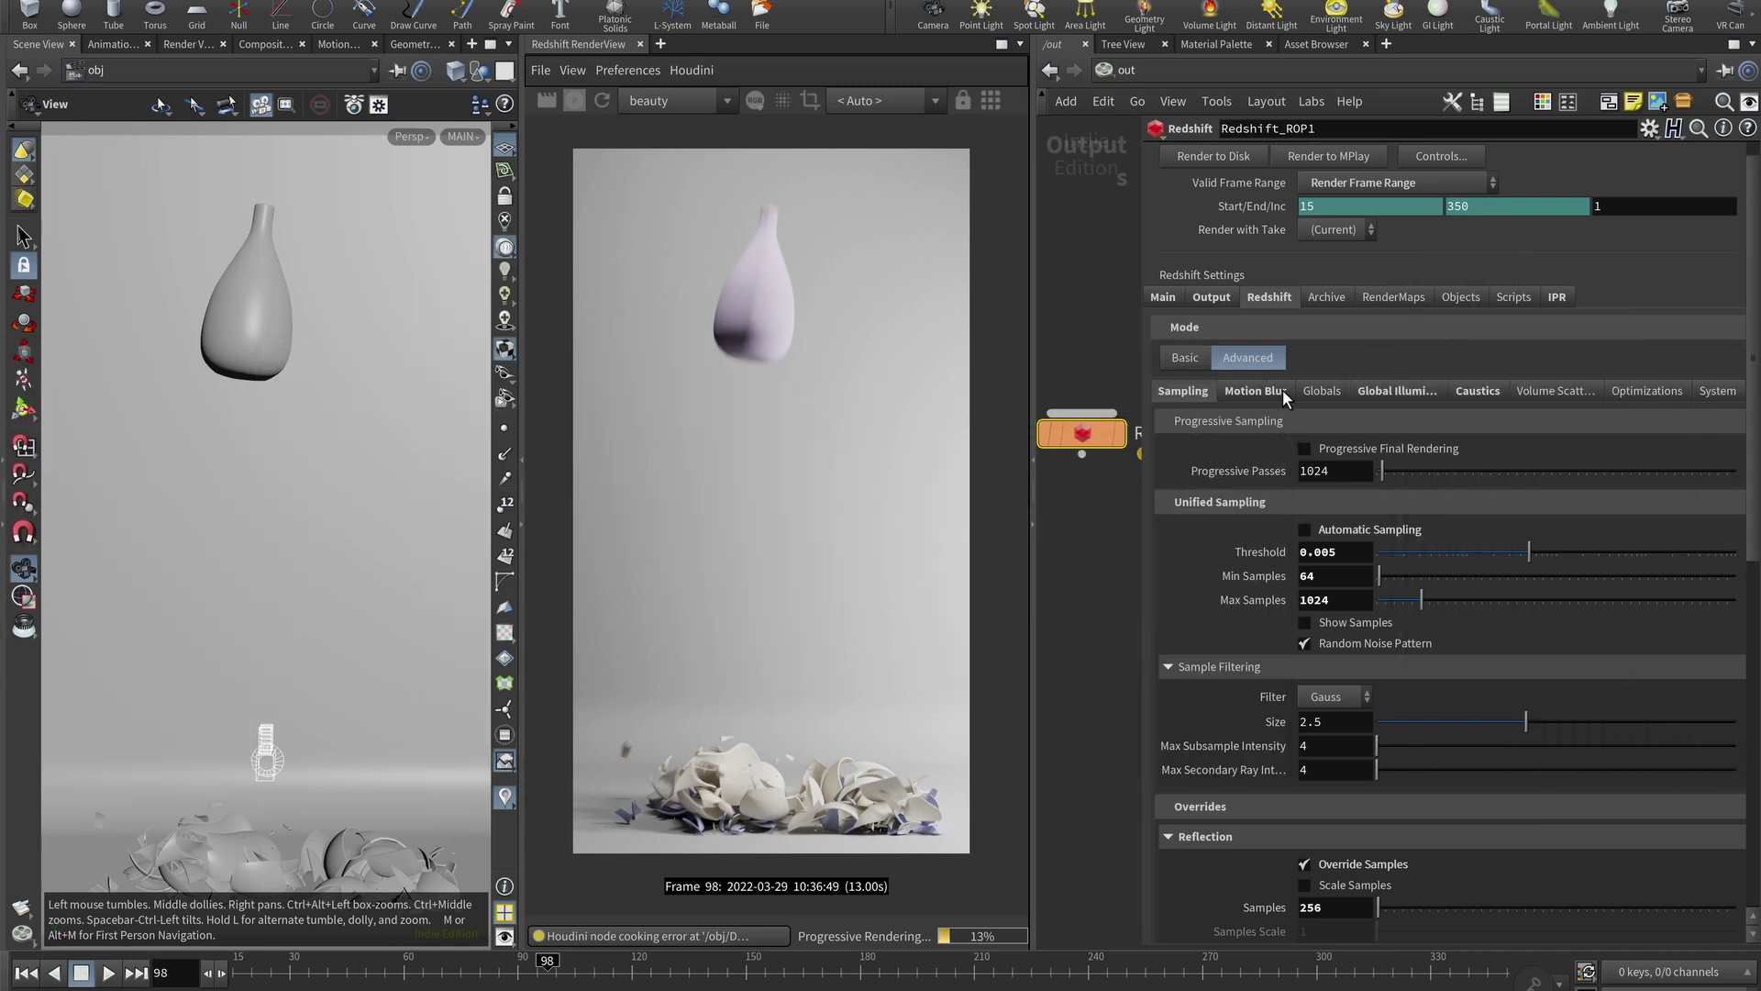
Inspect the motion blur settings of Redshift_ROP1 and the Redshift render options of the DROP object
click(1281, 392)
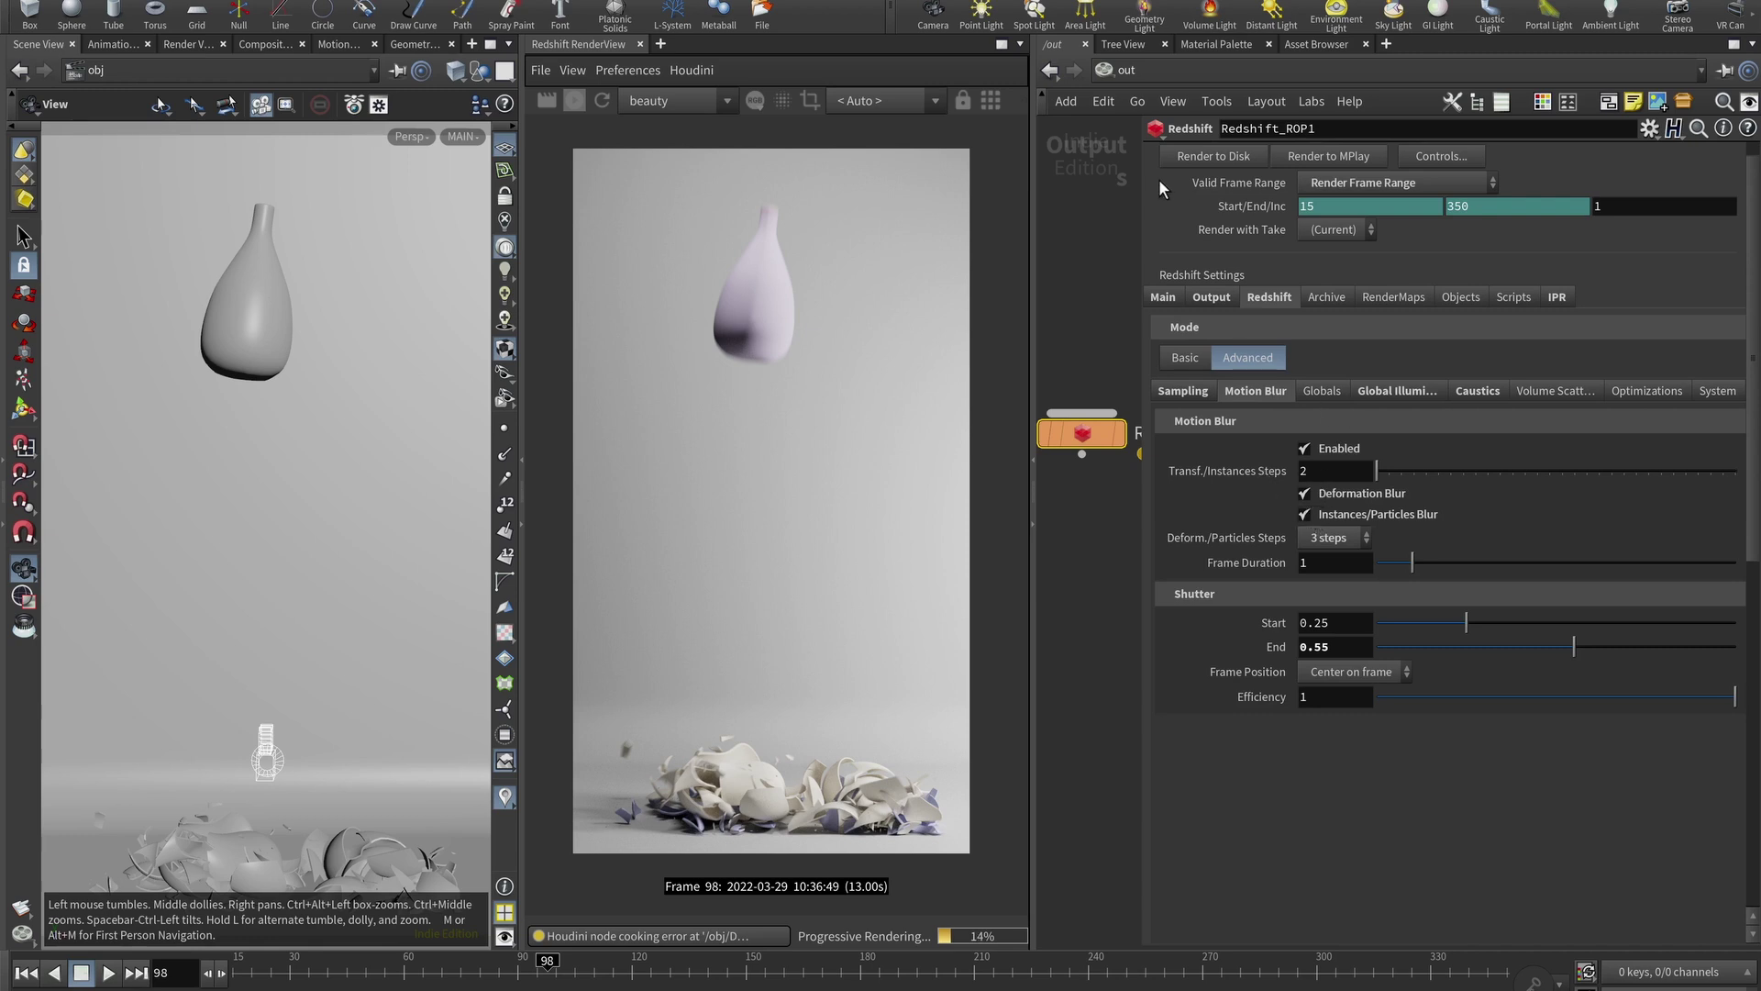
drag(1032, 247, 952, 243)
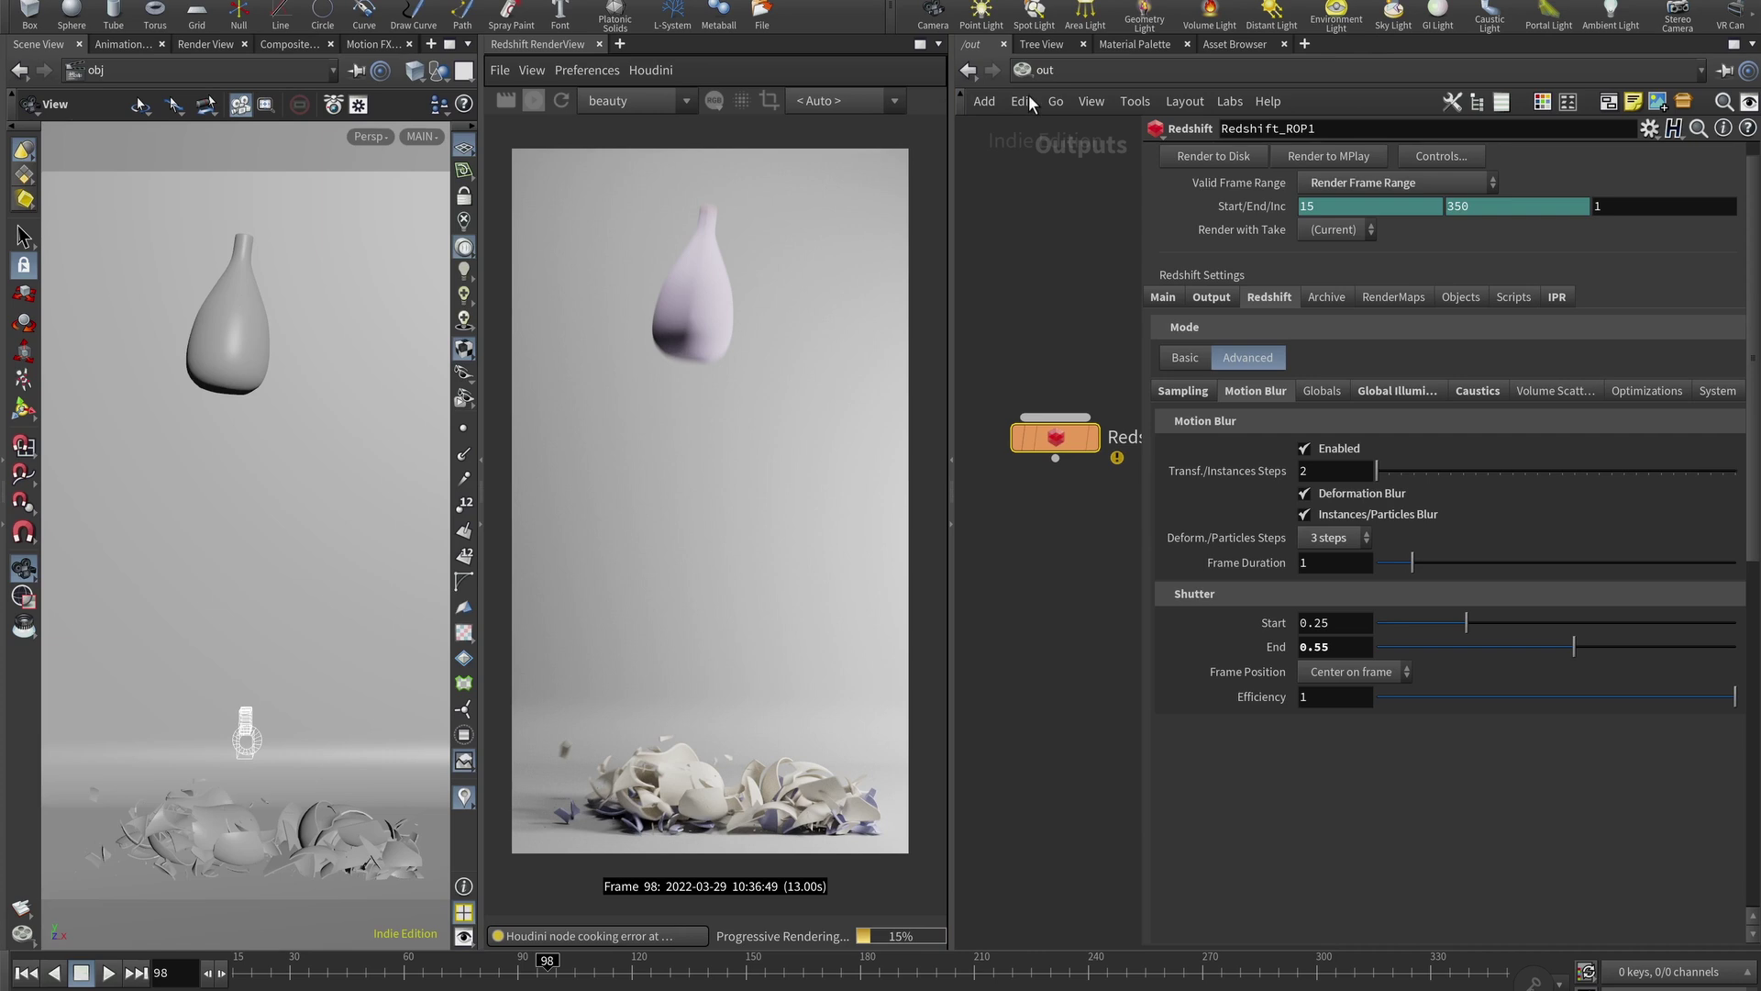
click(1032, 69)
click(1088, 177)
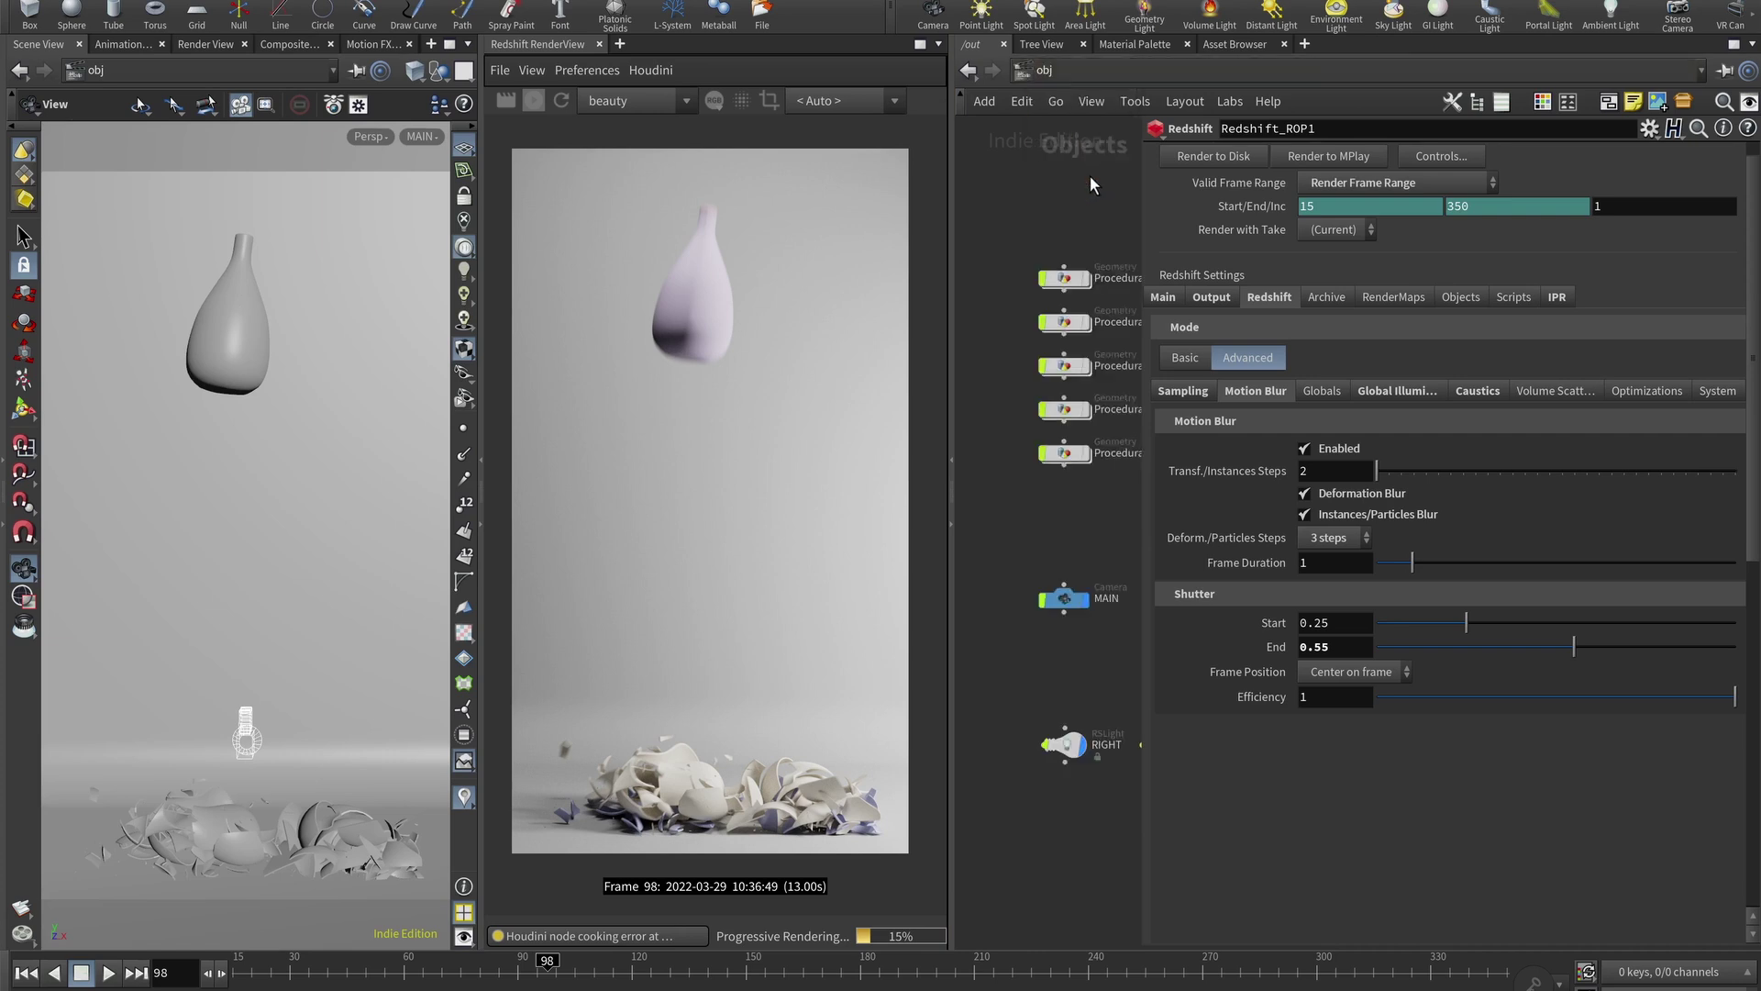
click(1055, 353)
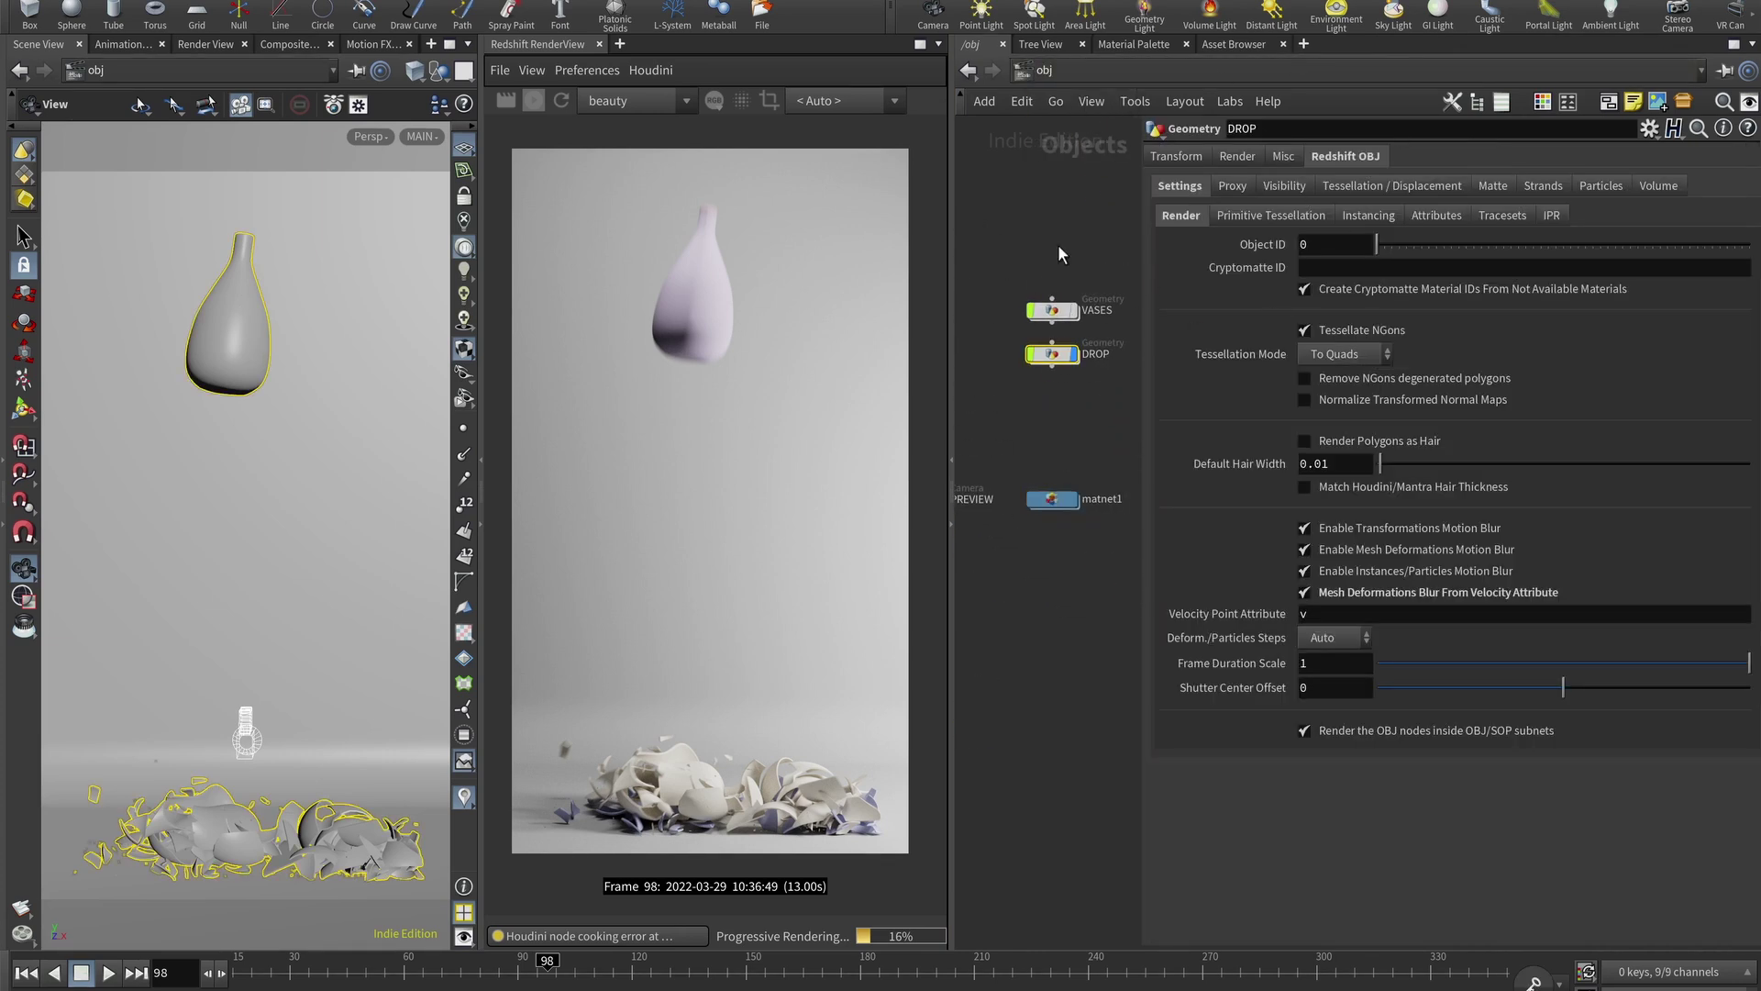
click(1181, 165)
click(1341, 154)
Return to Redshift_ROP1 in the output network and review its global illumination, caustics, volume scattering and system settings
key(2)
click(1062, 437)
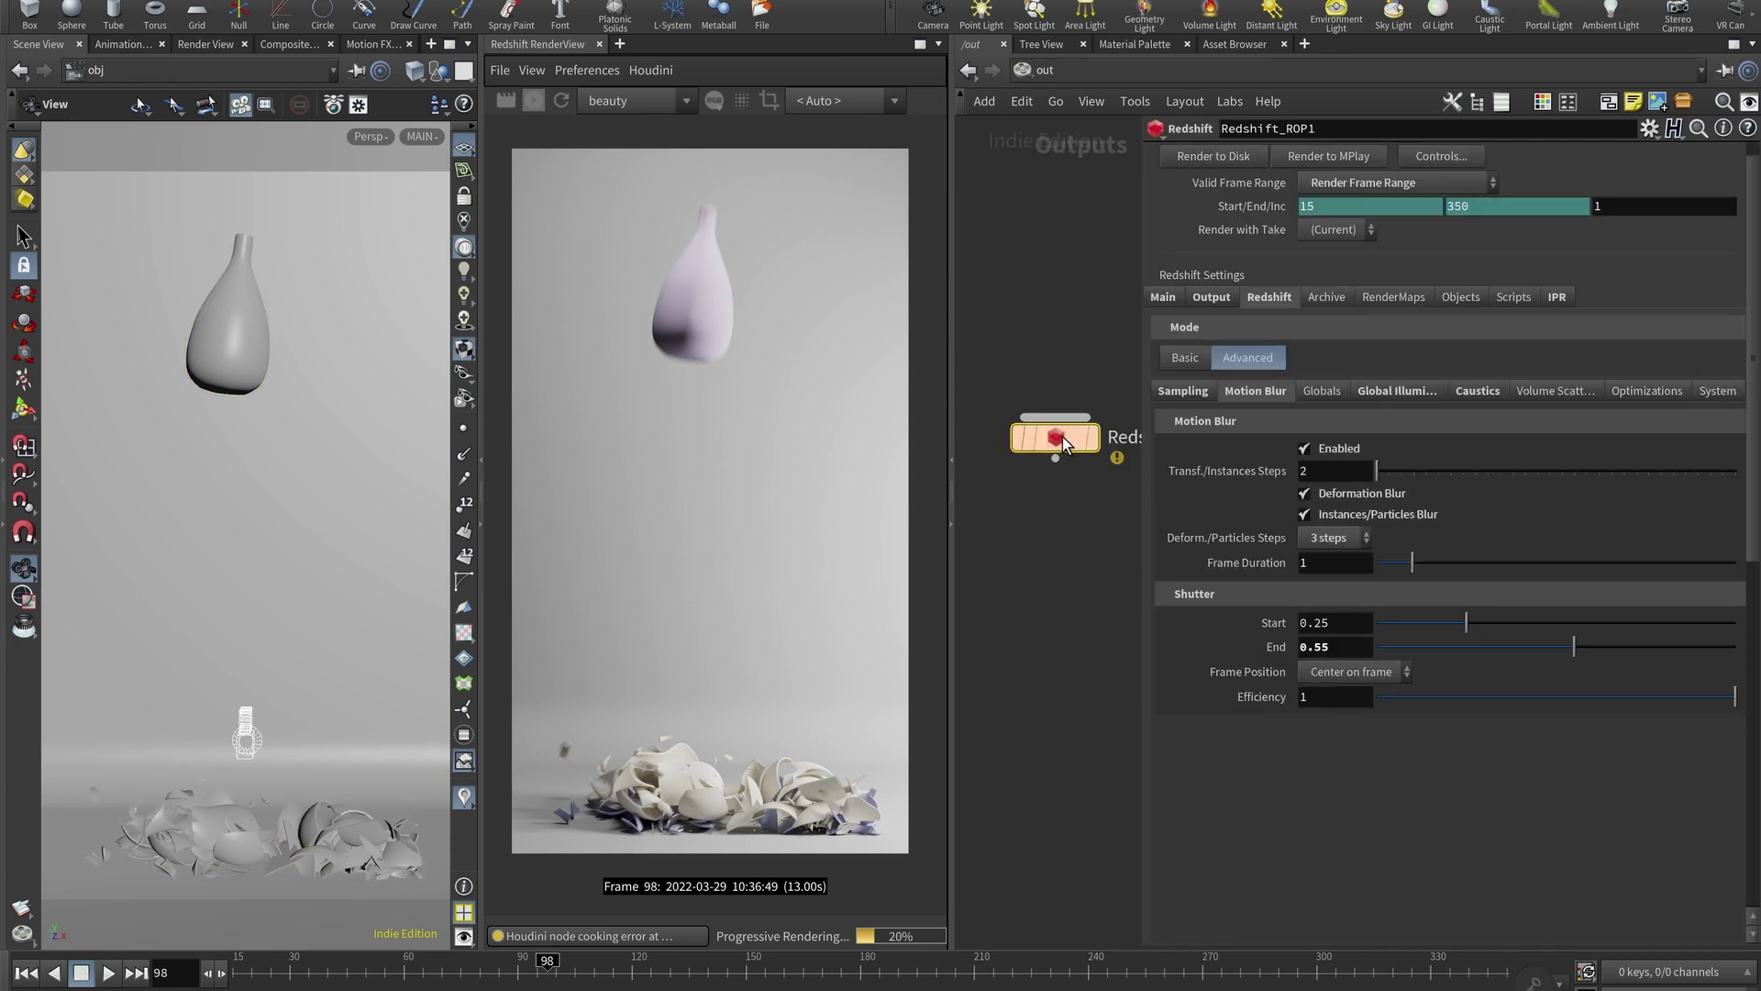
click(1397, 392)
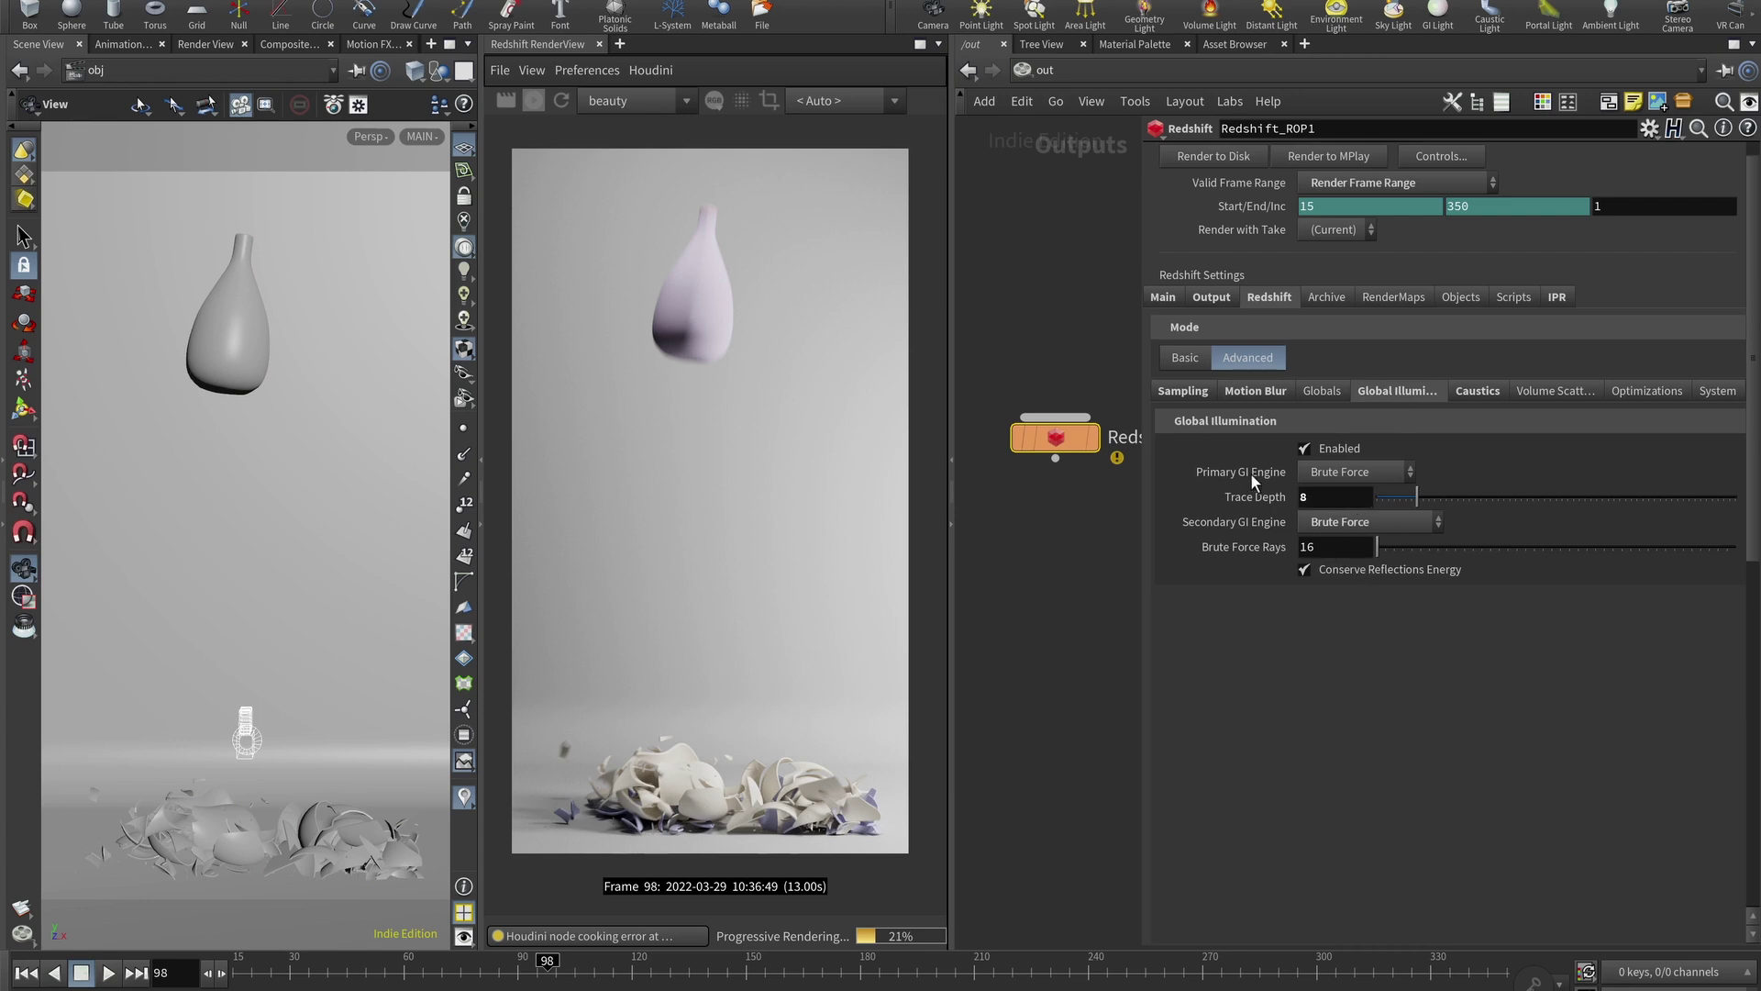
click(1474, 391)
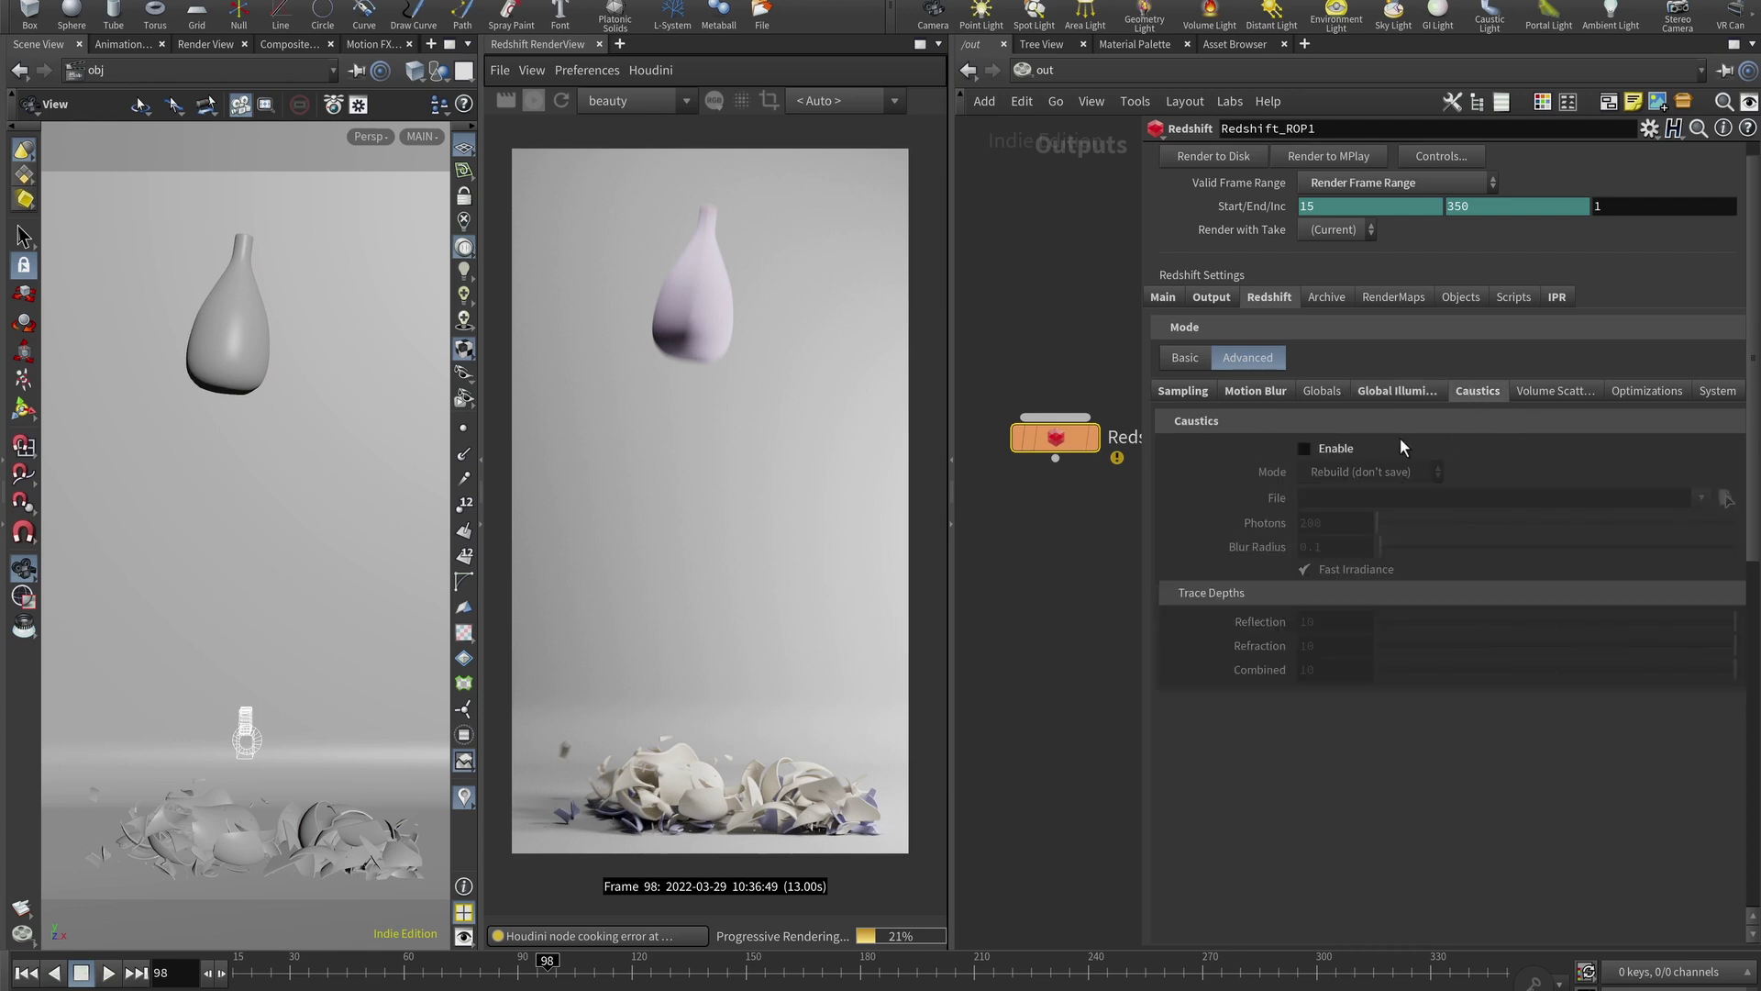
click(1533, 398)
click(1717, 390)
click(1165, 392)
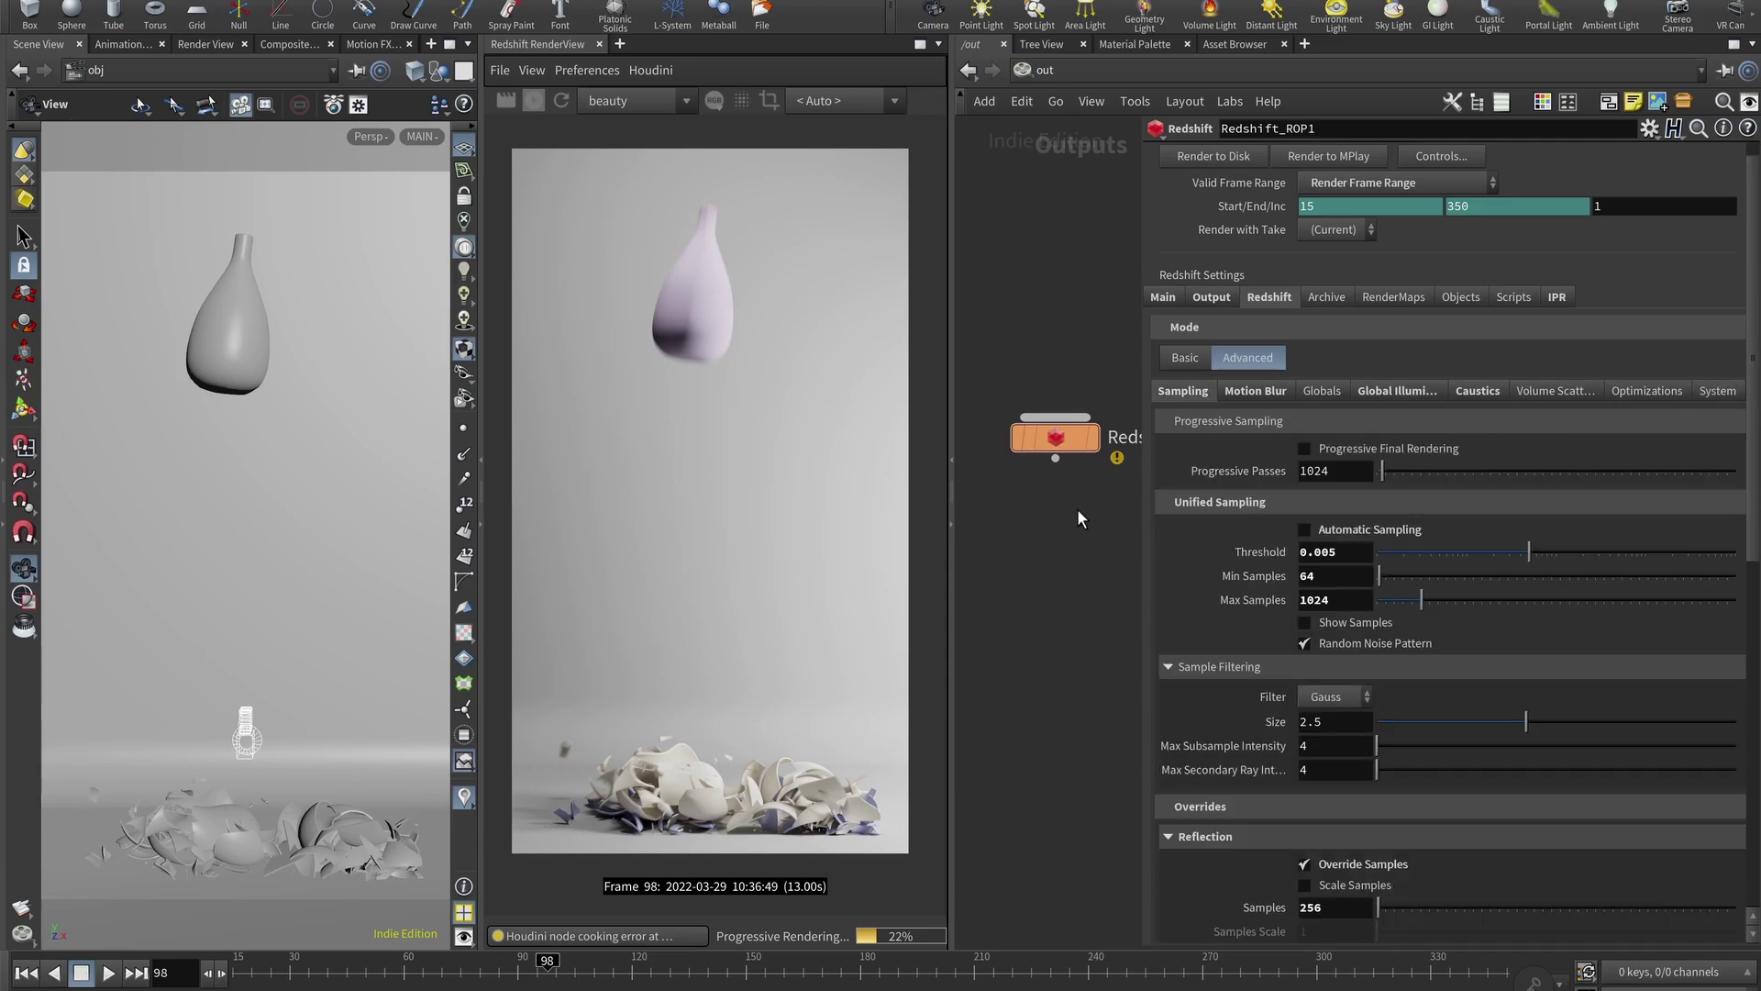